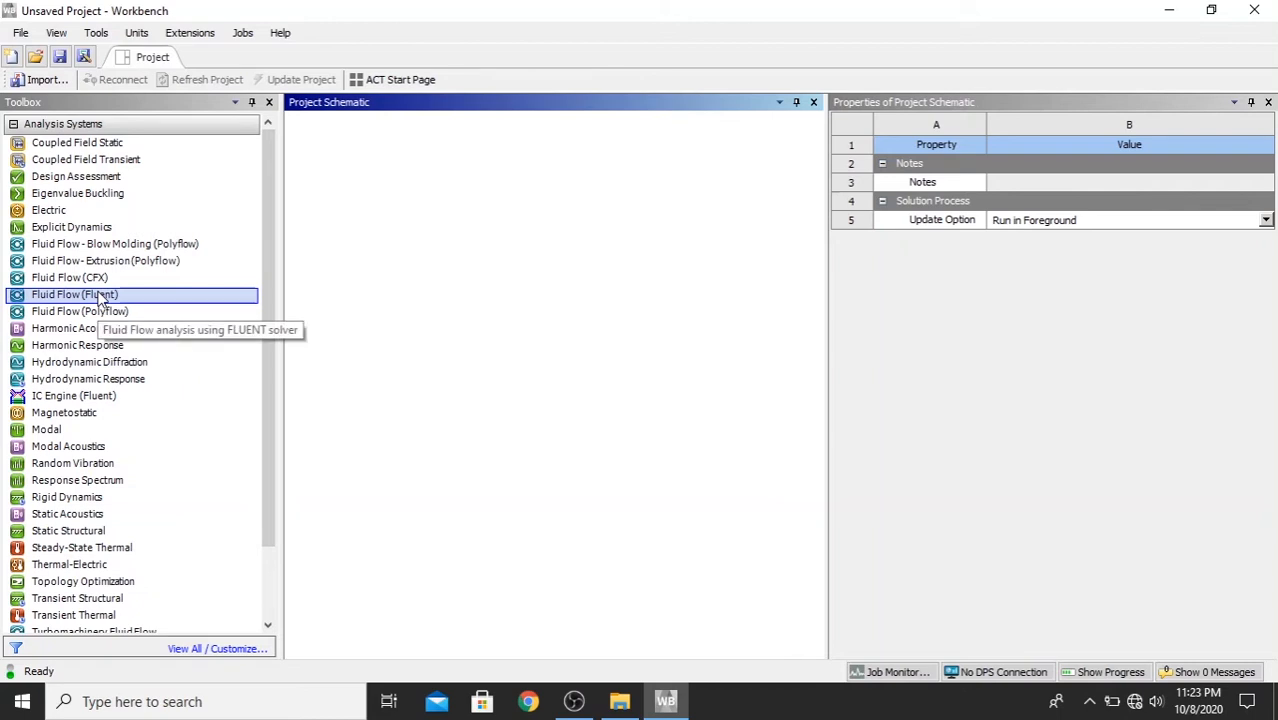
- Add a Fluid Flow (Fluent) analysis system to the project schematic and set its geometry analysis type to 2D
left_click_drag(100, 298, 359, 203)
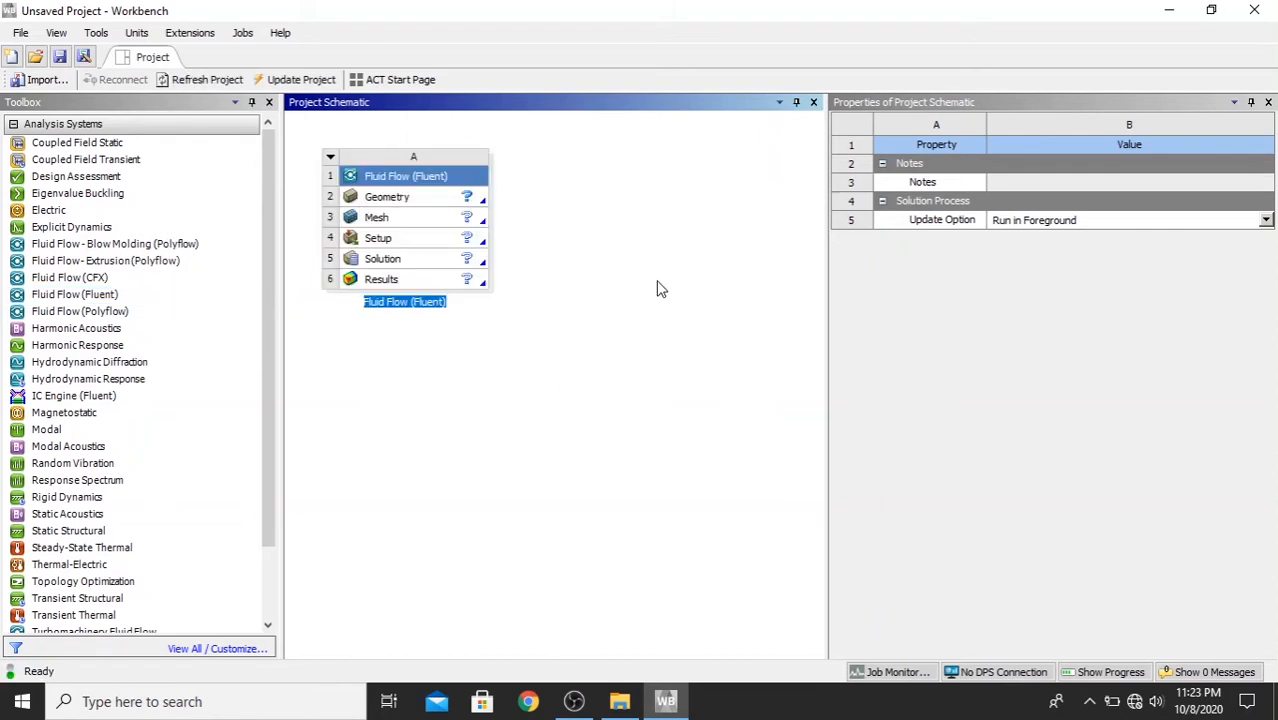
left_click(414, 199)
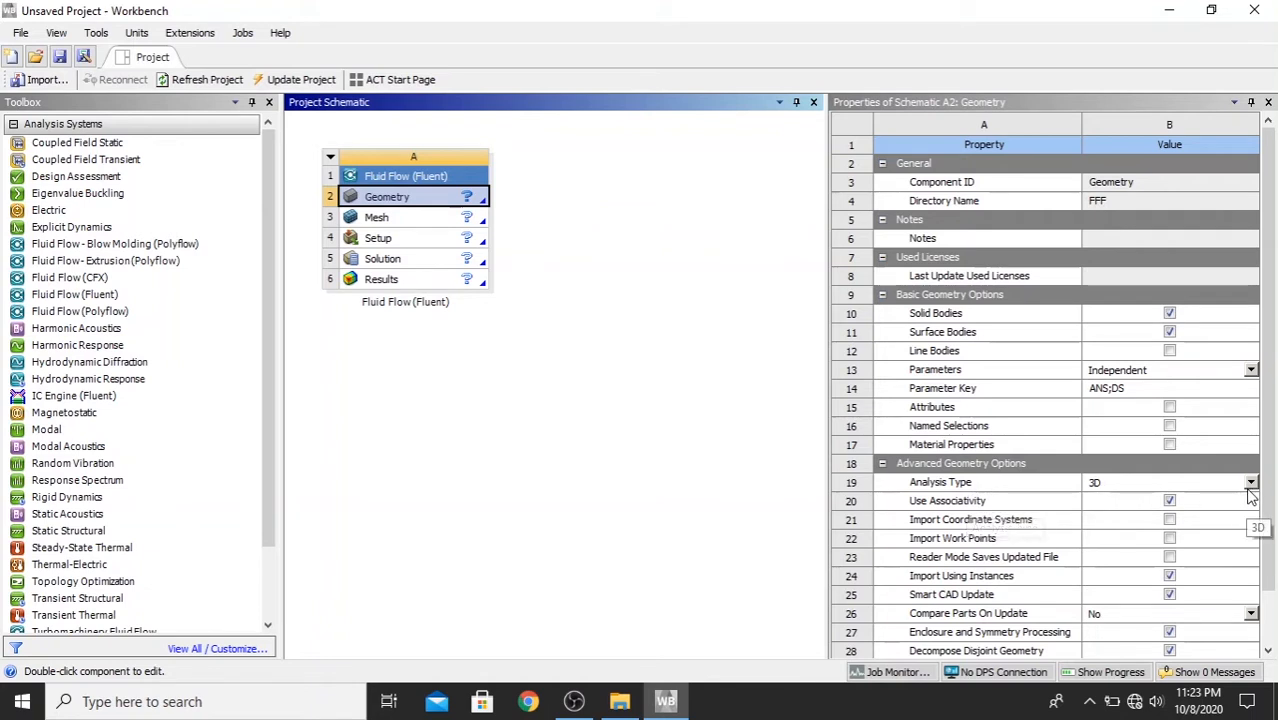
left_click(1251, 482)
left_click(1219, 508)
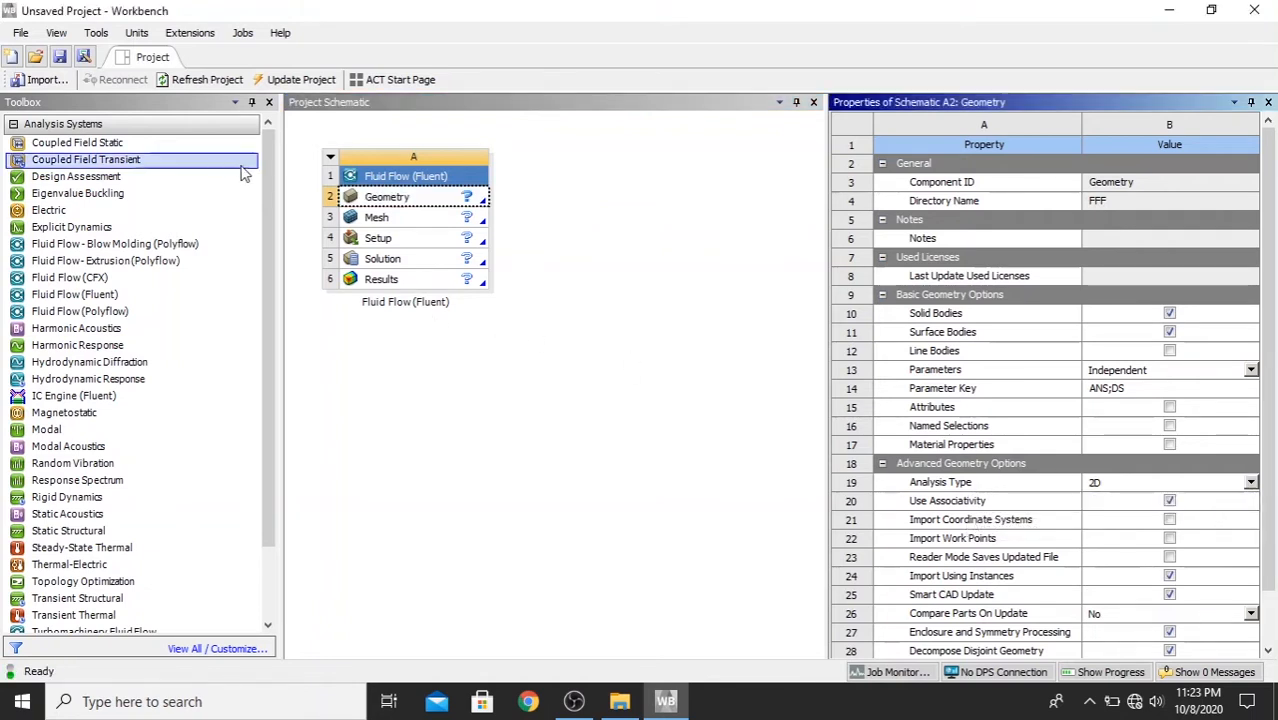
- Save the project as 2delbowpipe in the 2D ELBOW PIPE folder
left_click(15, 35)
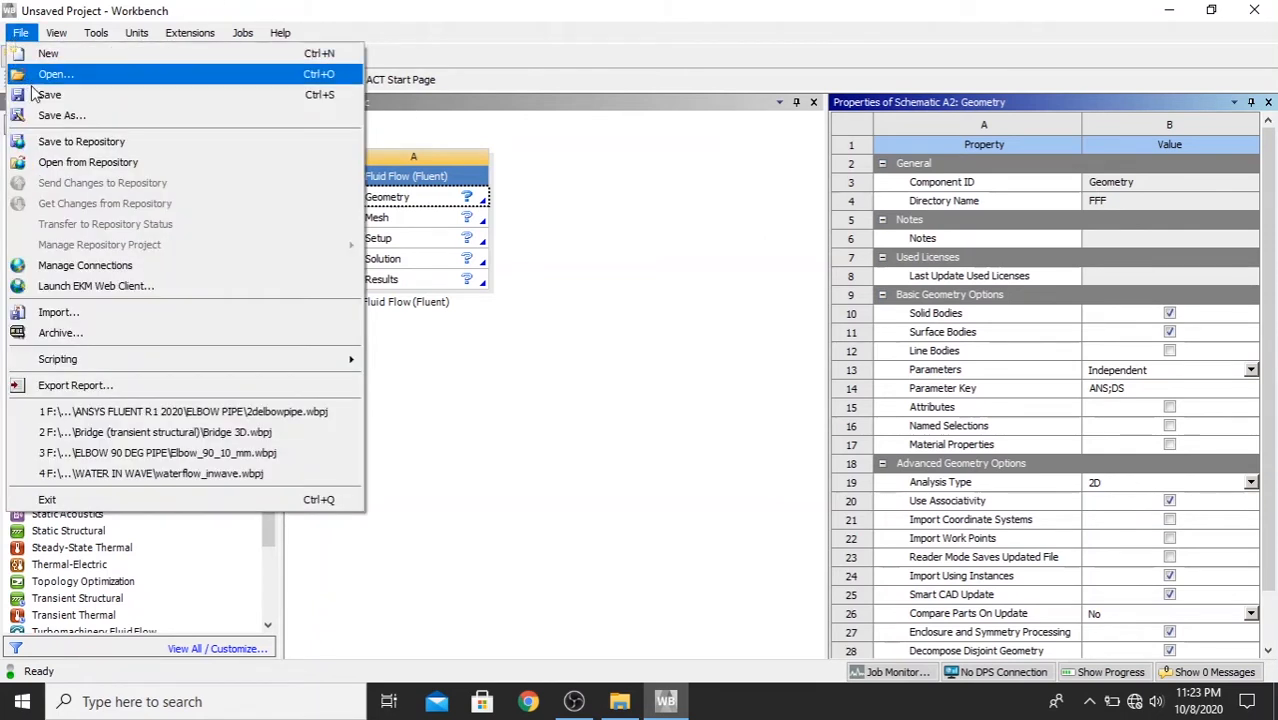
left_click(55, 115)
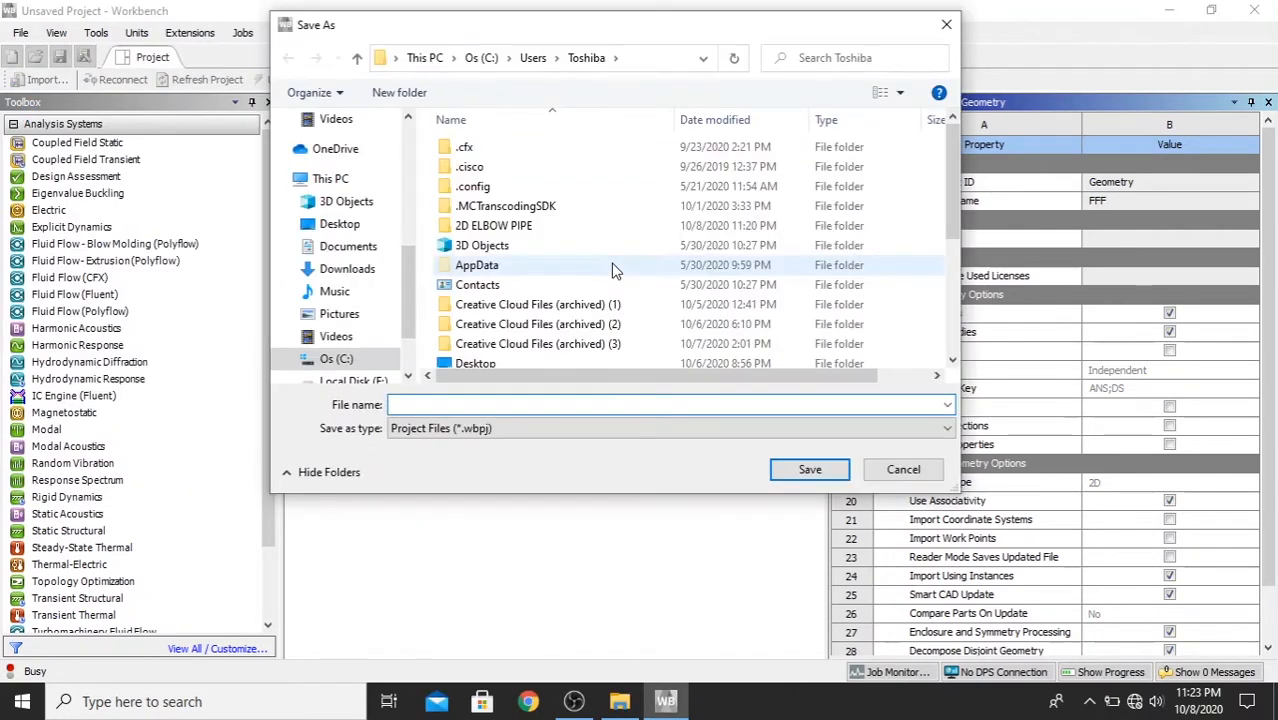
double_click(521, 231)
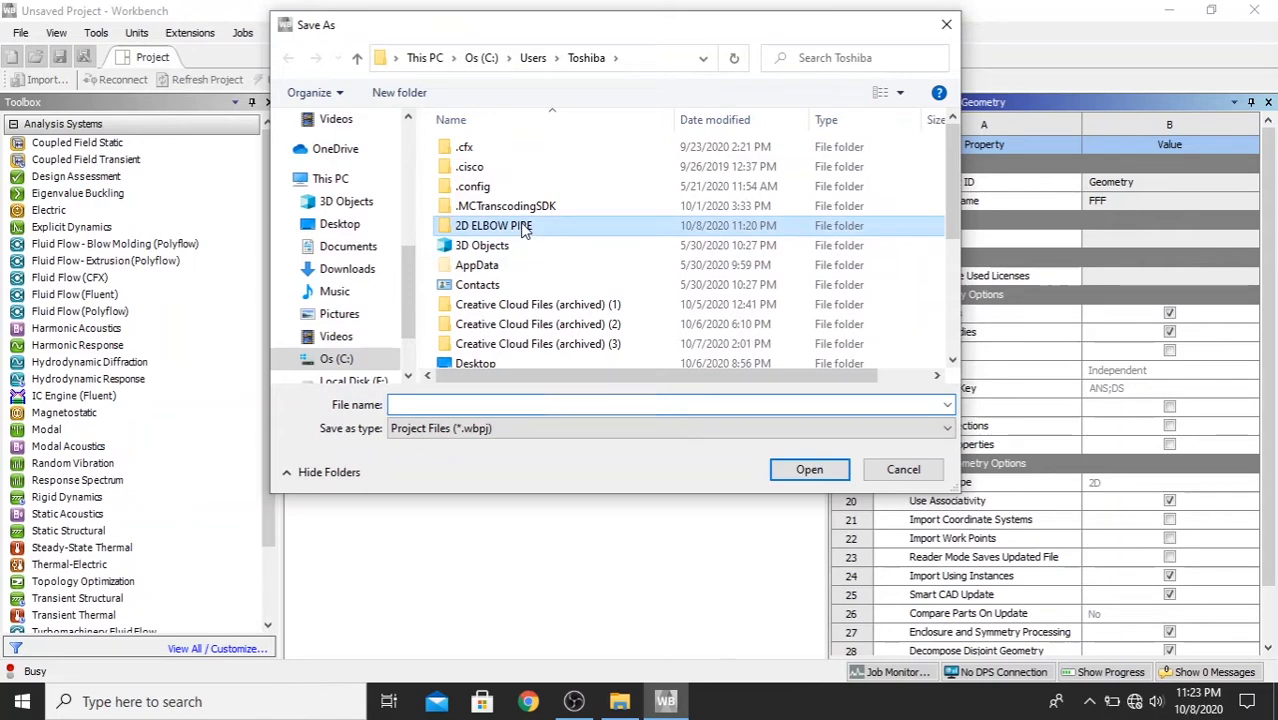
left_click(446, 404)
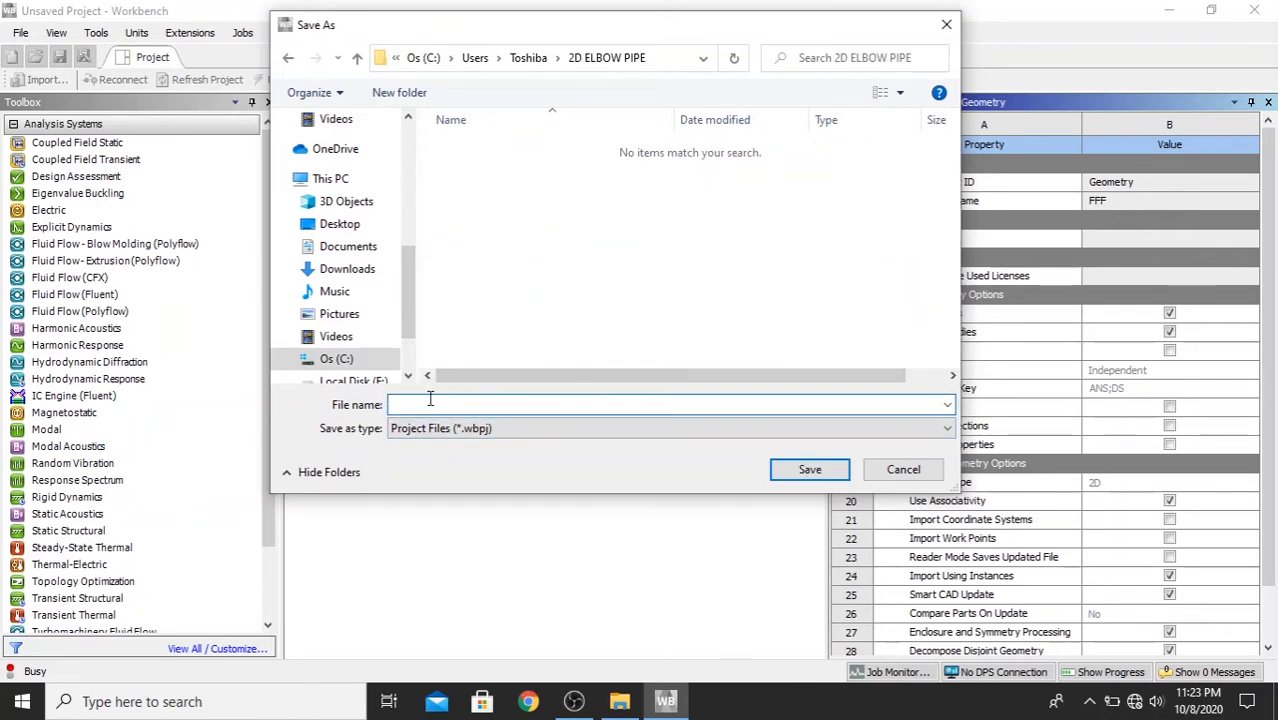
type("2delbowpipe")
left_click(828, 468)
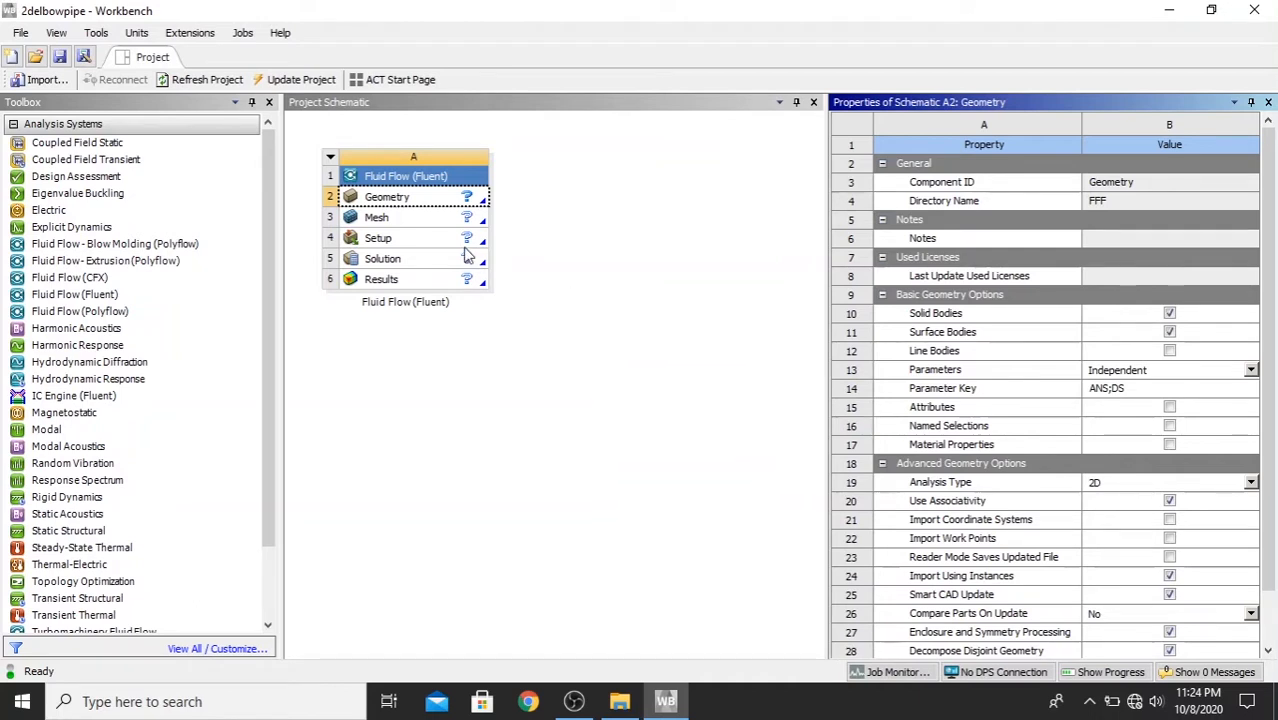
- Create a new DesignModeler geometry for the Fluid Flow (Fluent) system
left_click(399, 204)
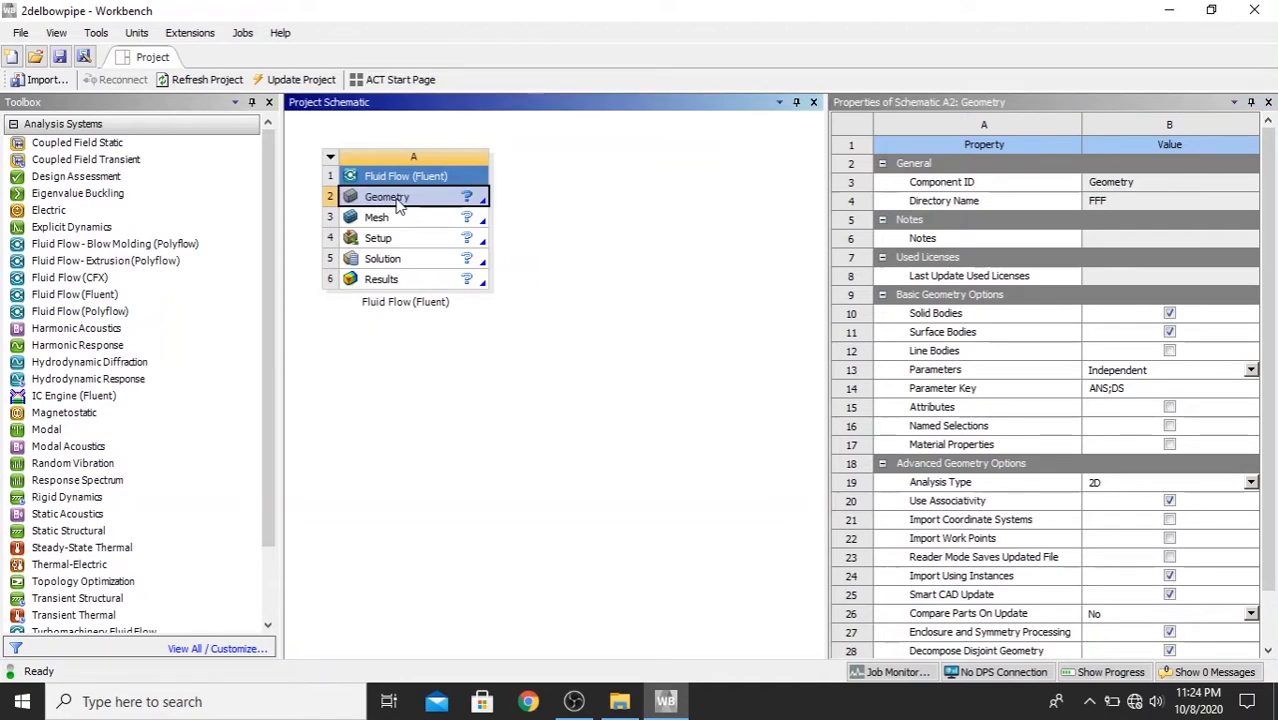
right_click(399, 202)
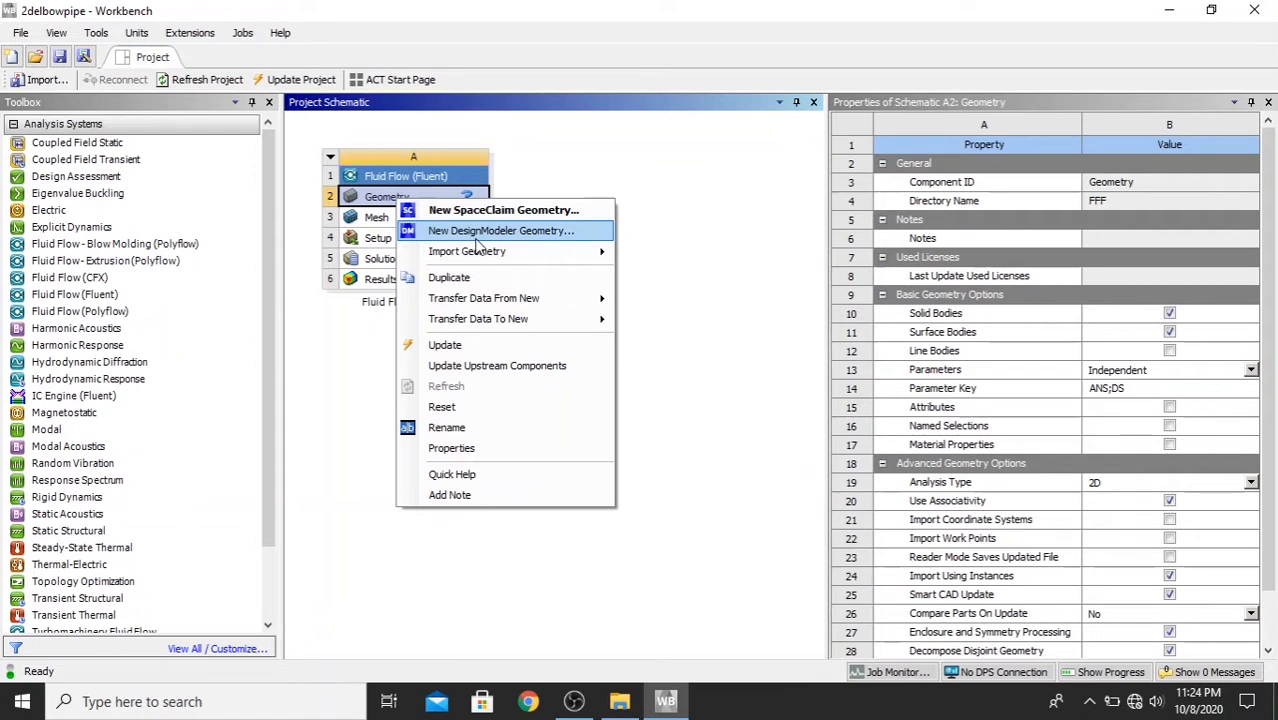
left_click(478, 232)
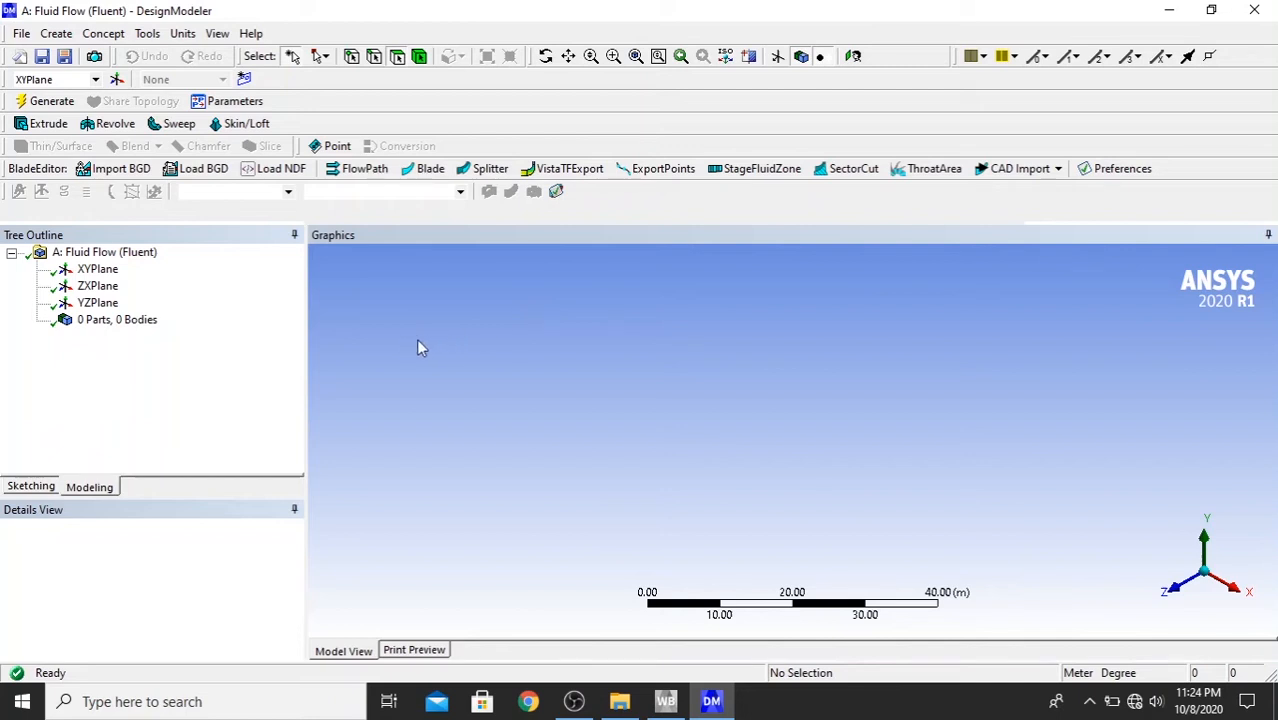
- Select the XY plane, view it face-on along +Z, and set the length unit to millimeters
left_click(85, 272)
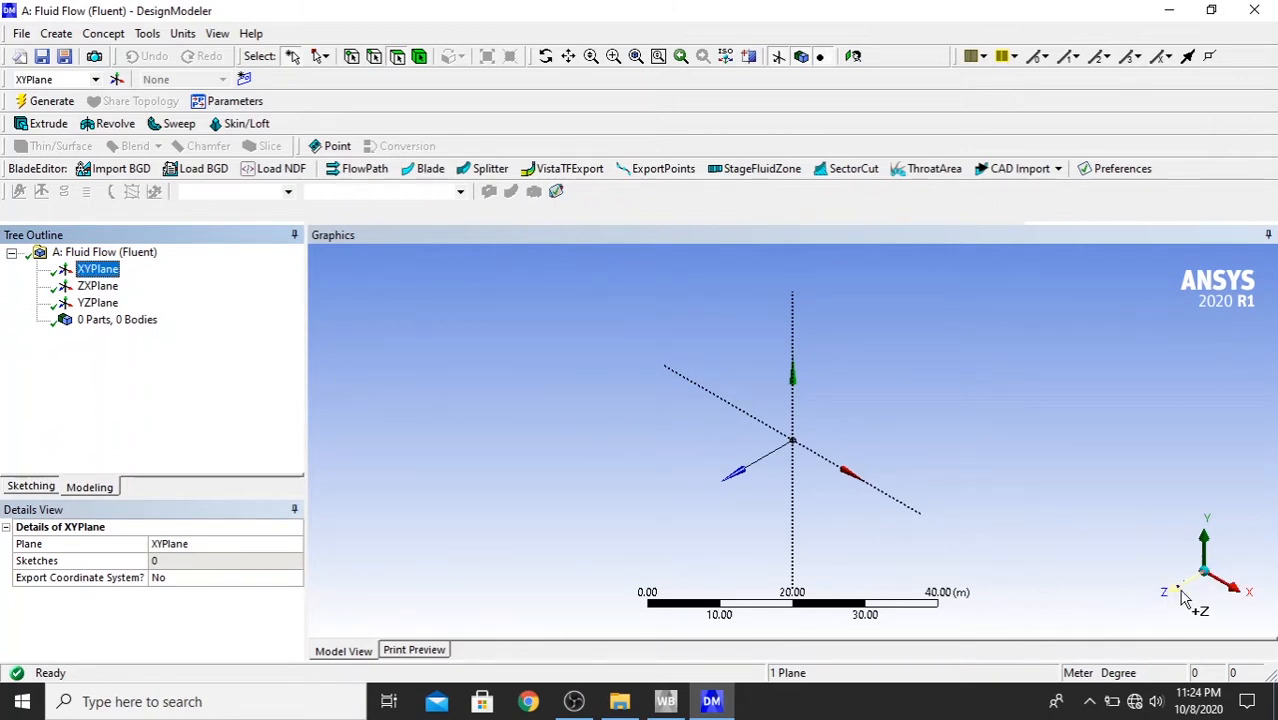
left_click(1190, 591)
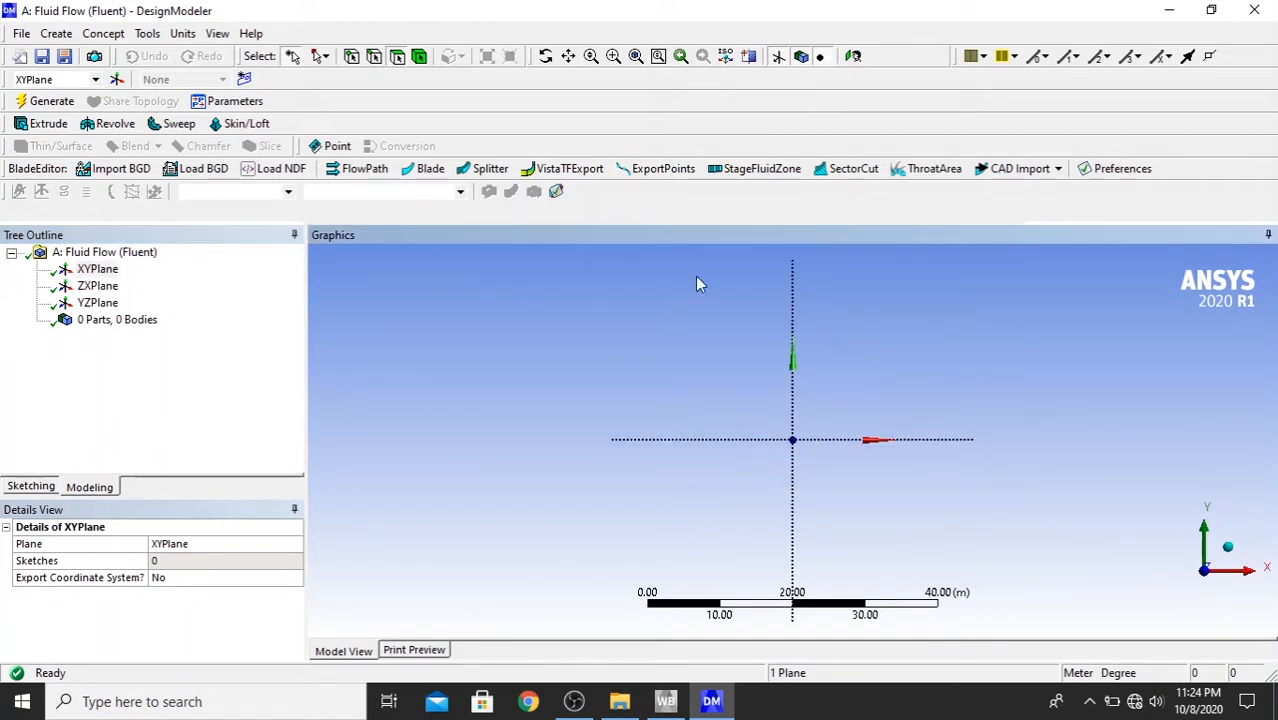
left_click(184, 34)
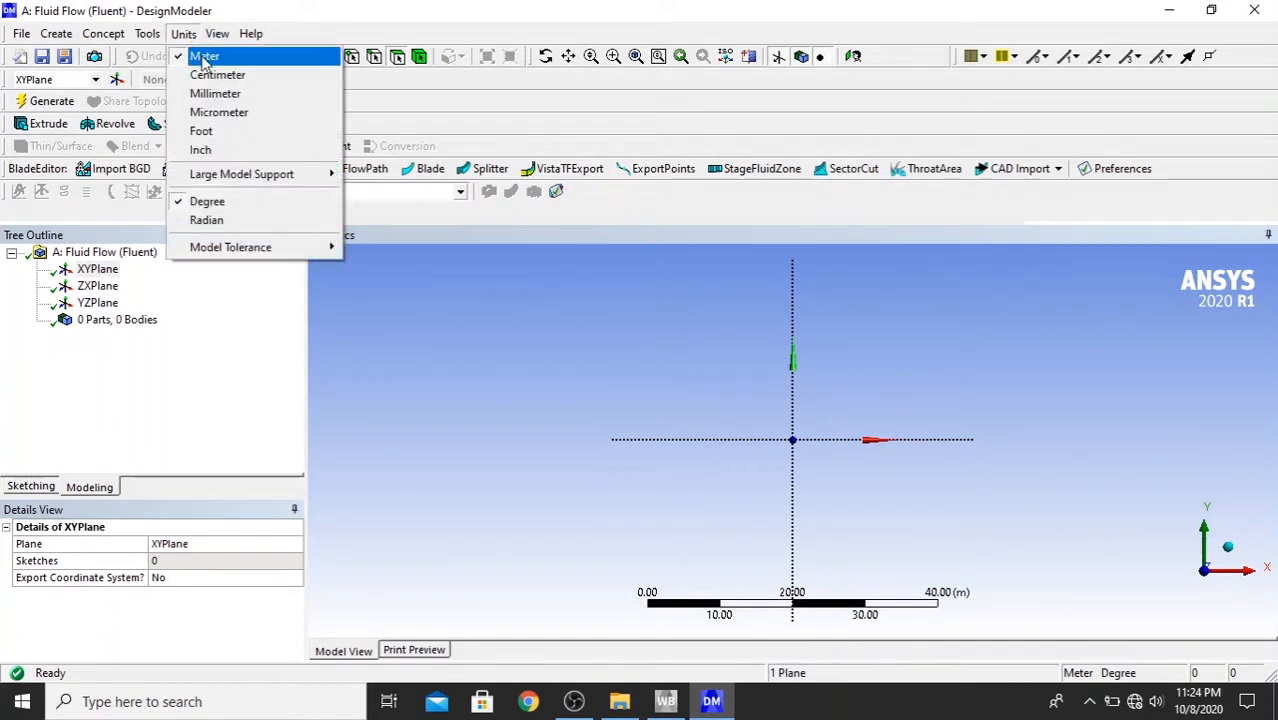
left_click(236, 94)
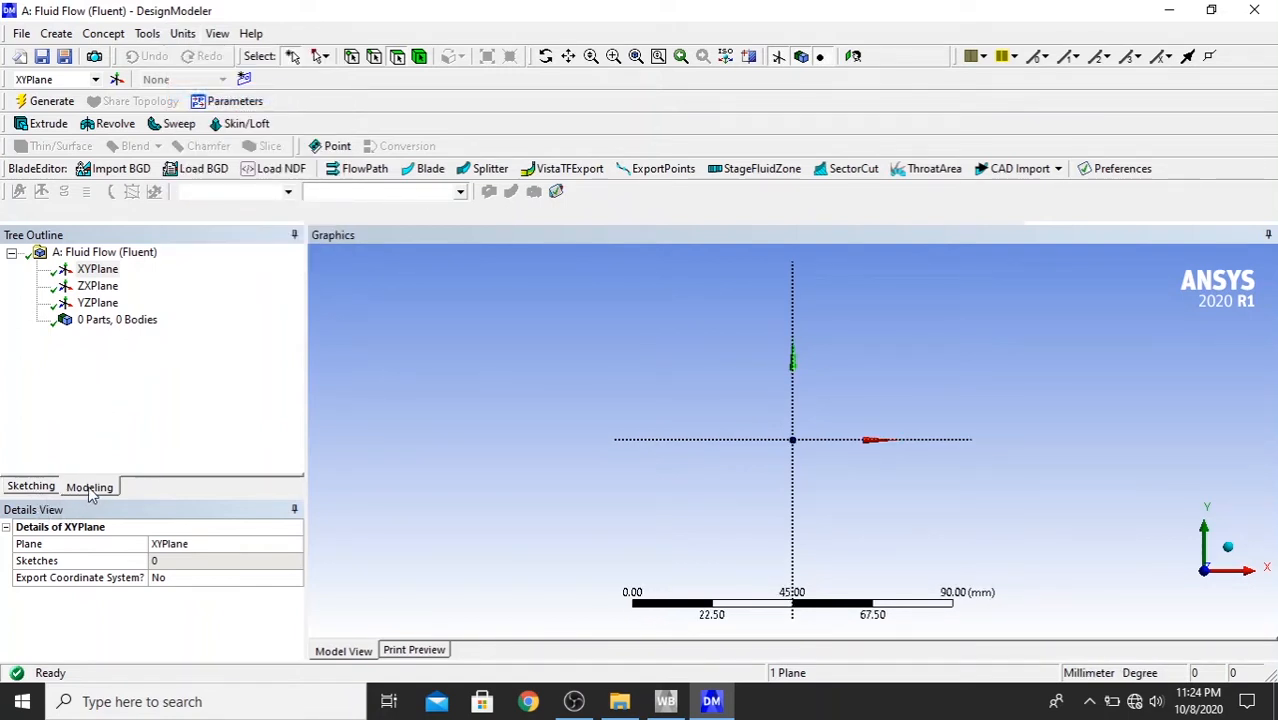
- Sketch a horizontal line about 69 mm long from the origin along the positive X axis
left_click(36, 487)
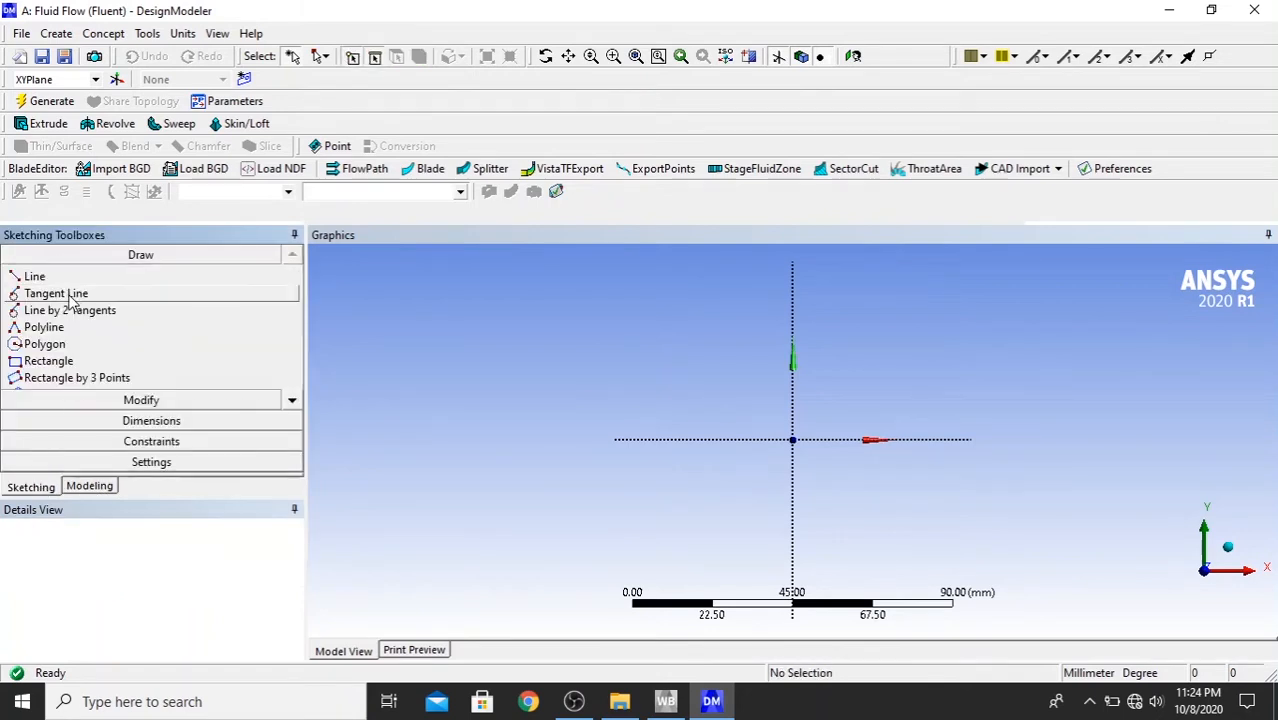
left_click(54, 279)
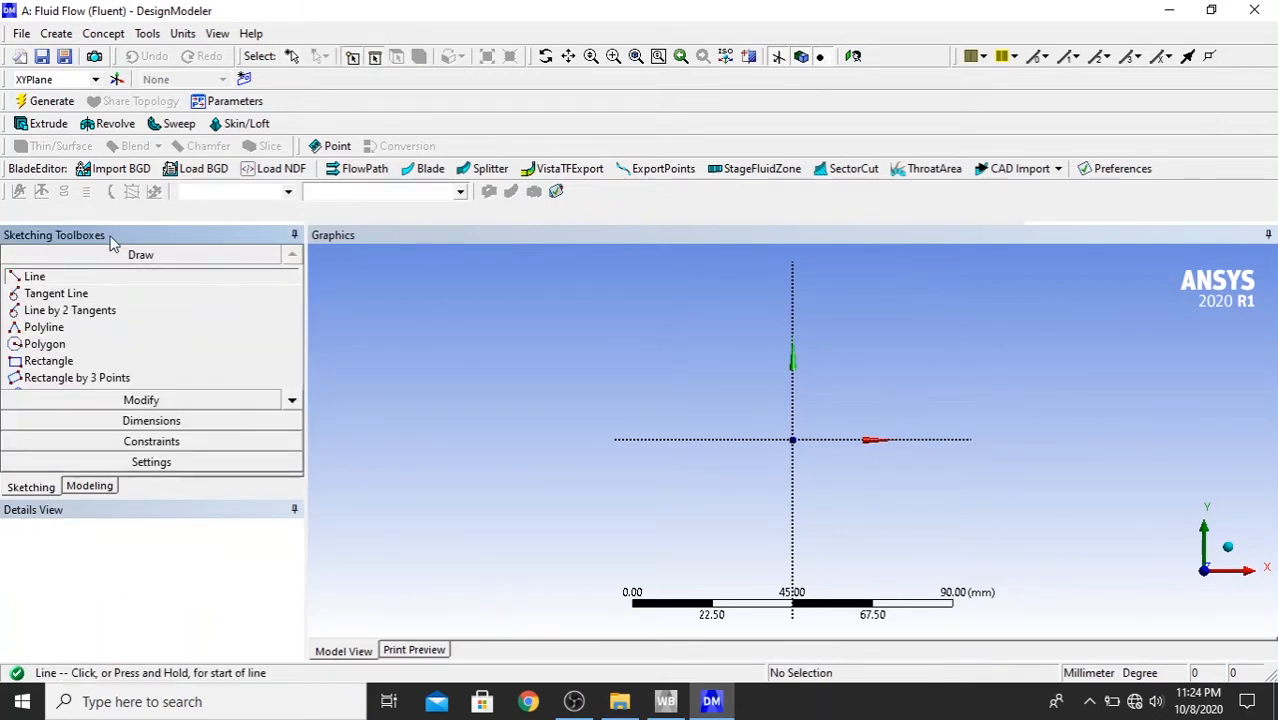
left_click(792, 439)
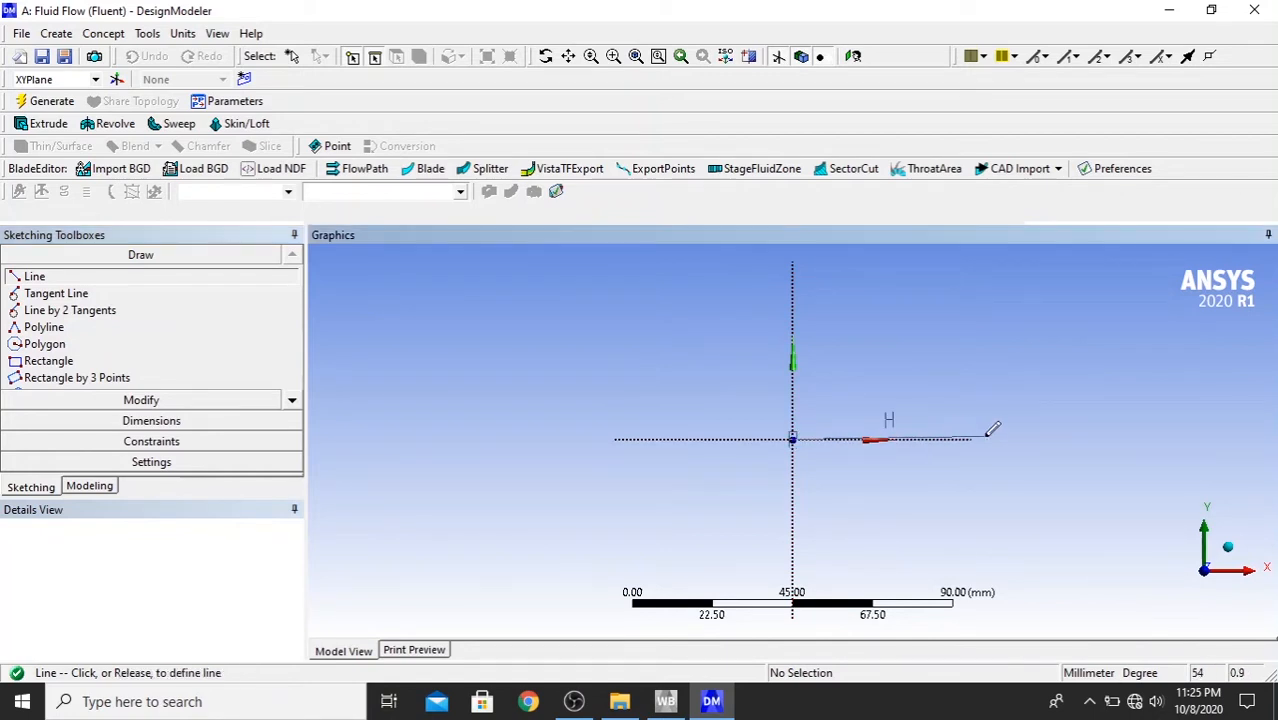
left_click(1037, 438)
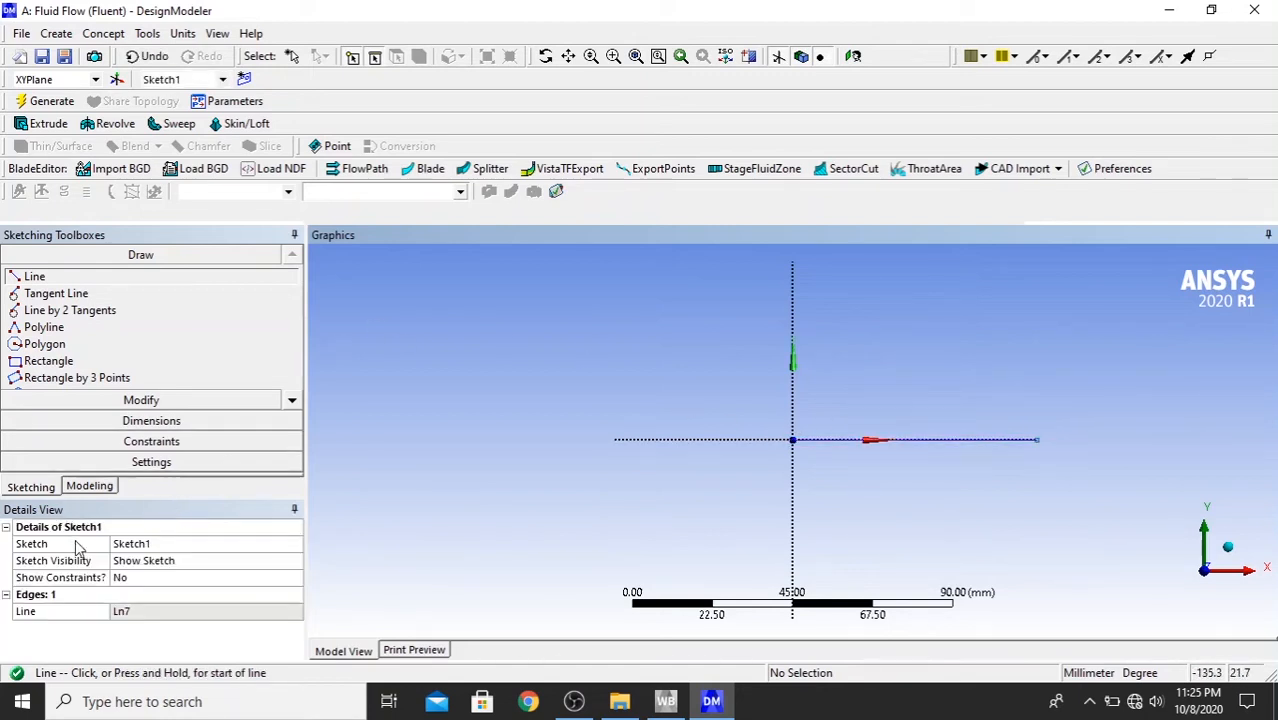
- Dimension the horizontal line and set its length to 2000 mm
left_click(130, 424)
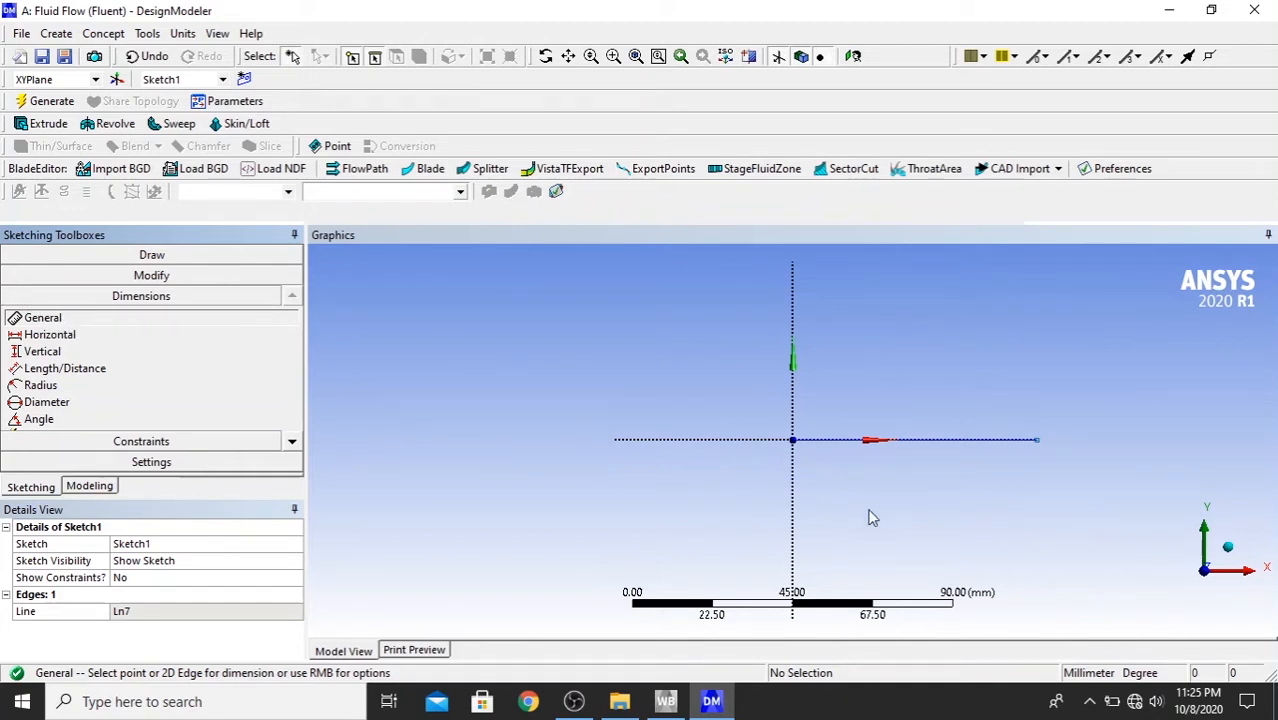
left_click(940, 440)
left_click(944, 496)
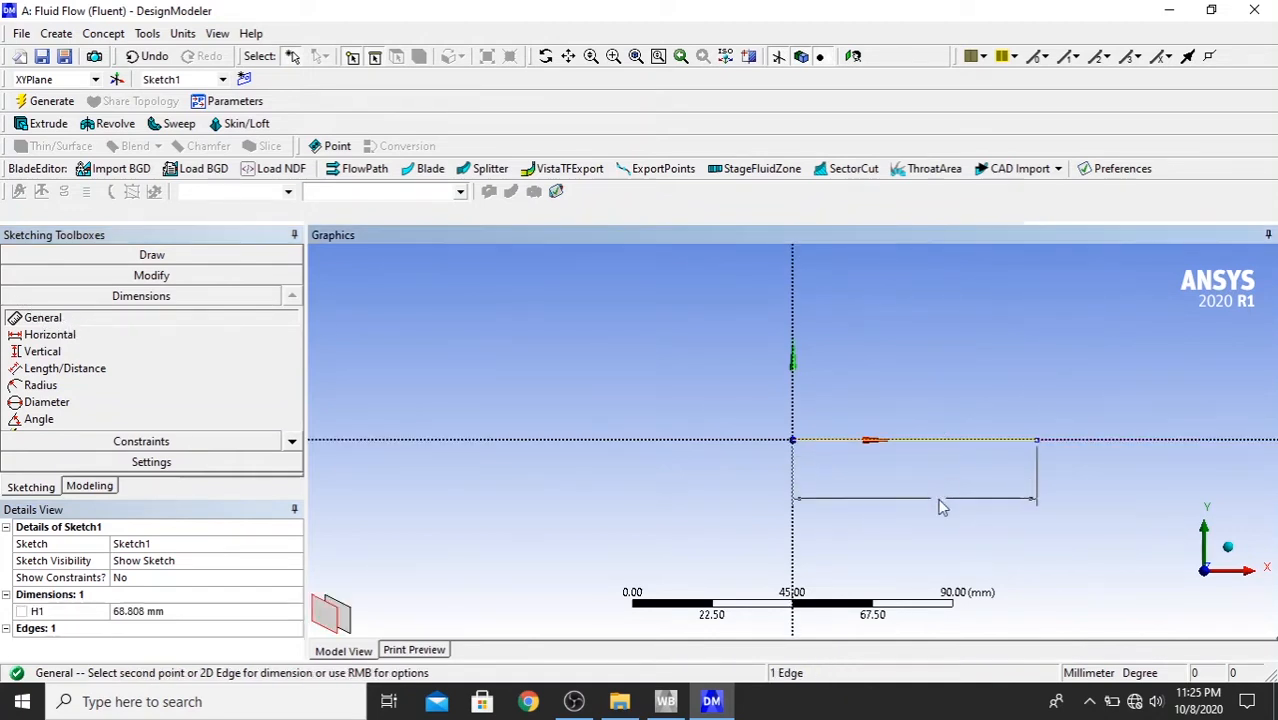
left_click(205, 611)
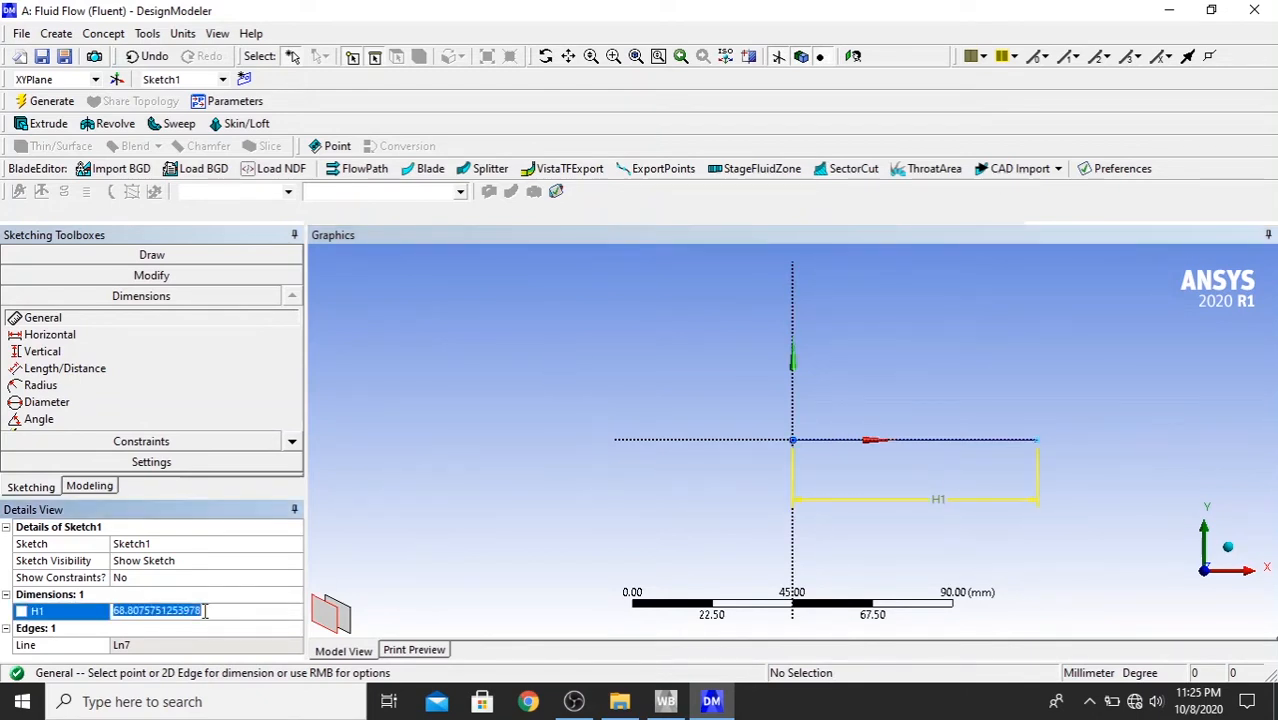
type("2000")
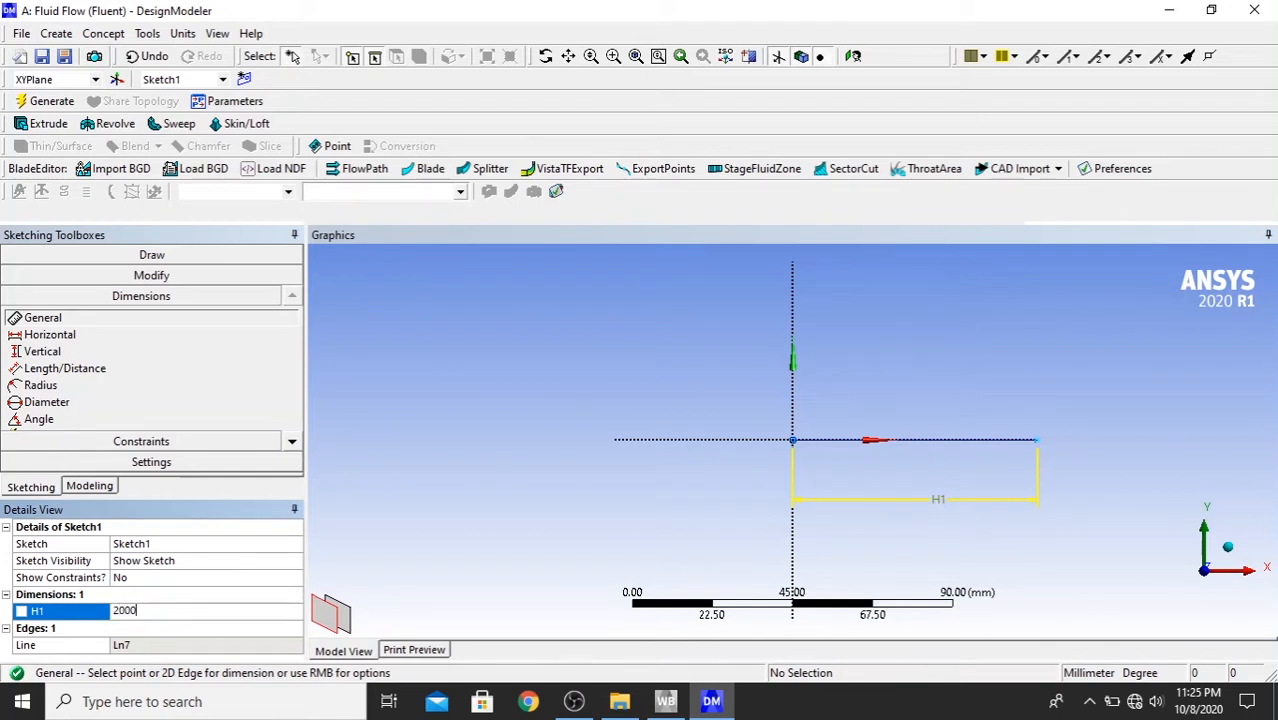
key("Return")
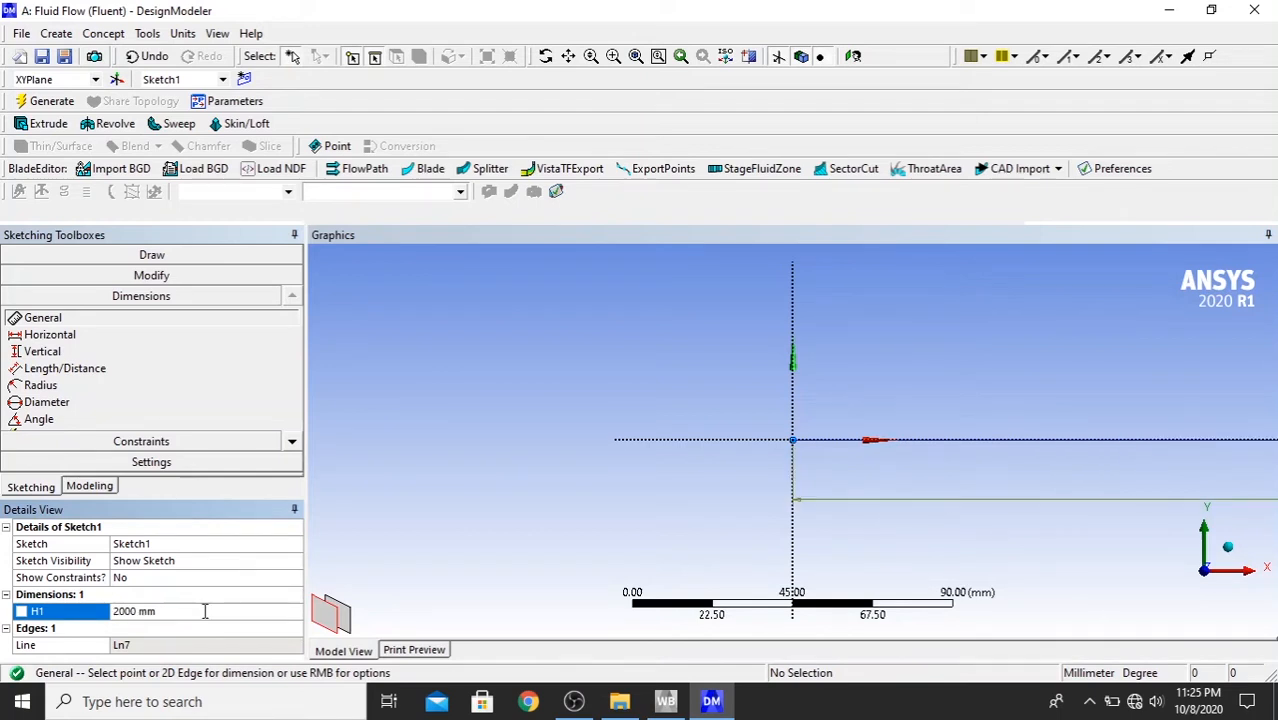
- Fit the whole 2000 mm line in view and zoom out to leave drawing space around it
left_click(634, 57)
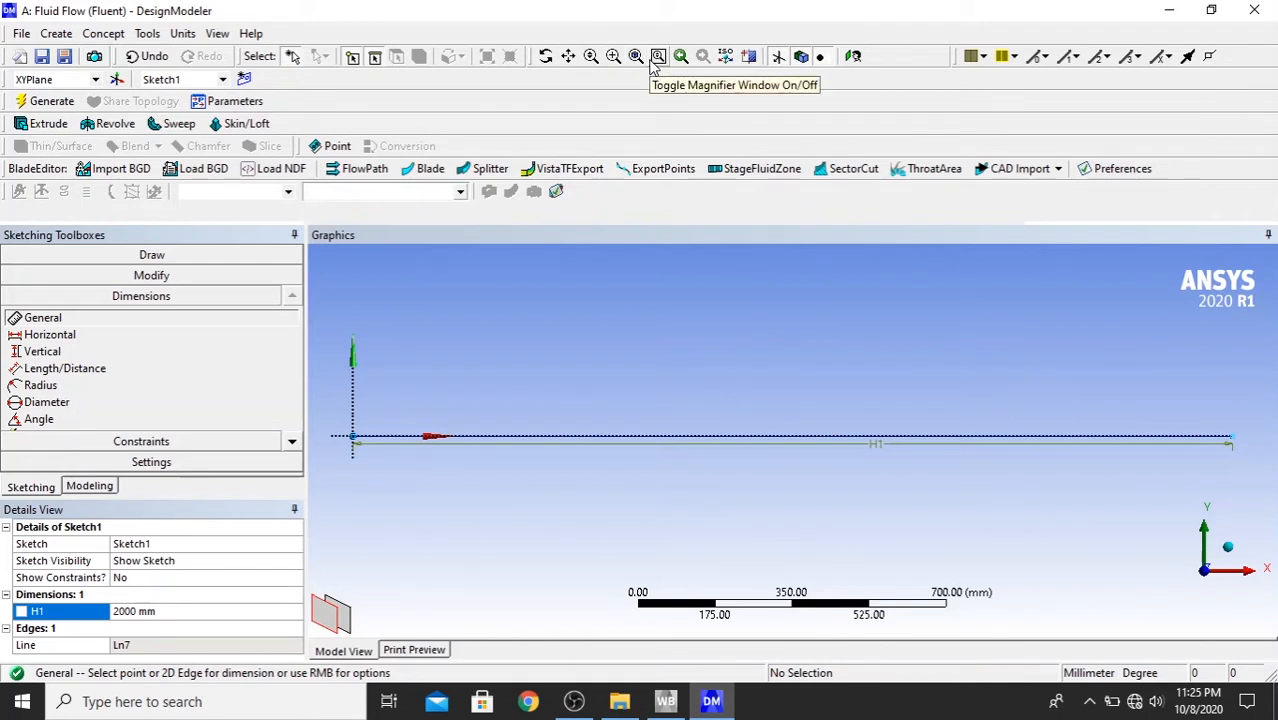
left_click(656, 58)
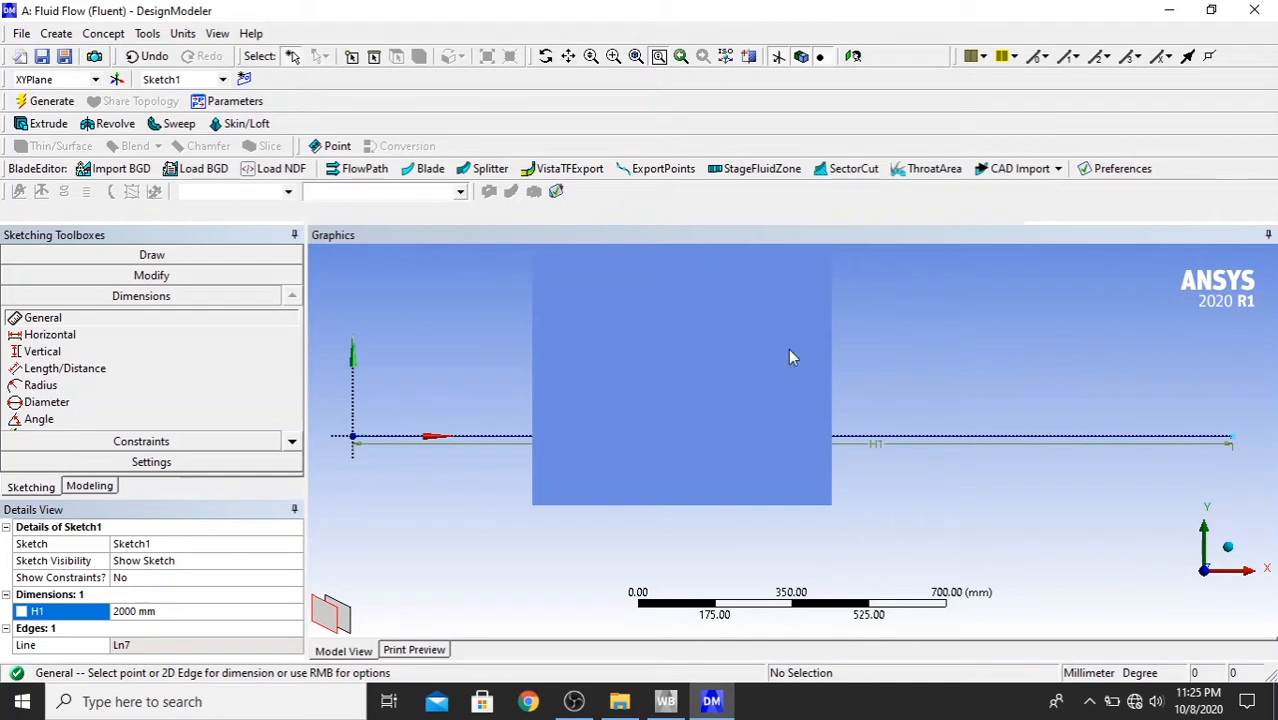
left_click(658, 57)
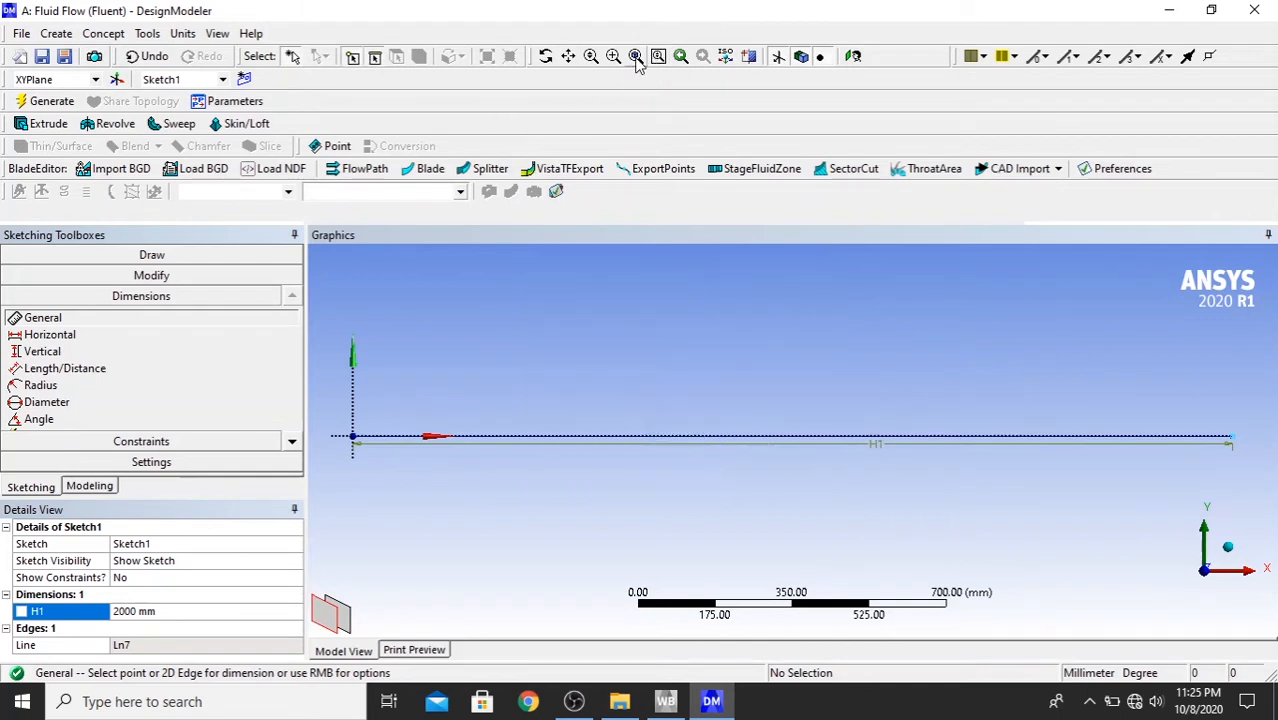
left_click(636, 57)
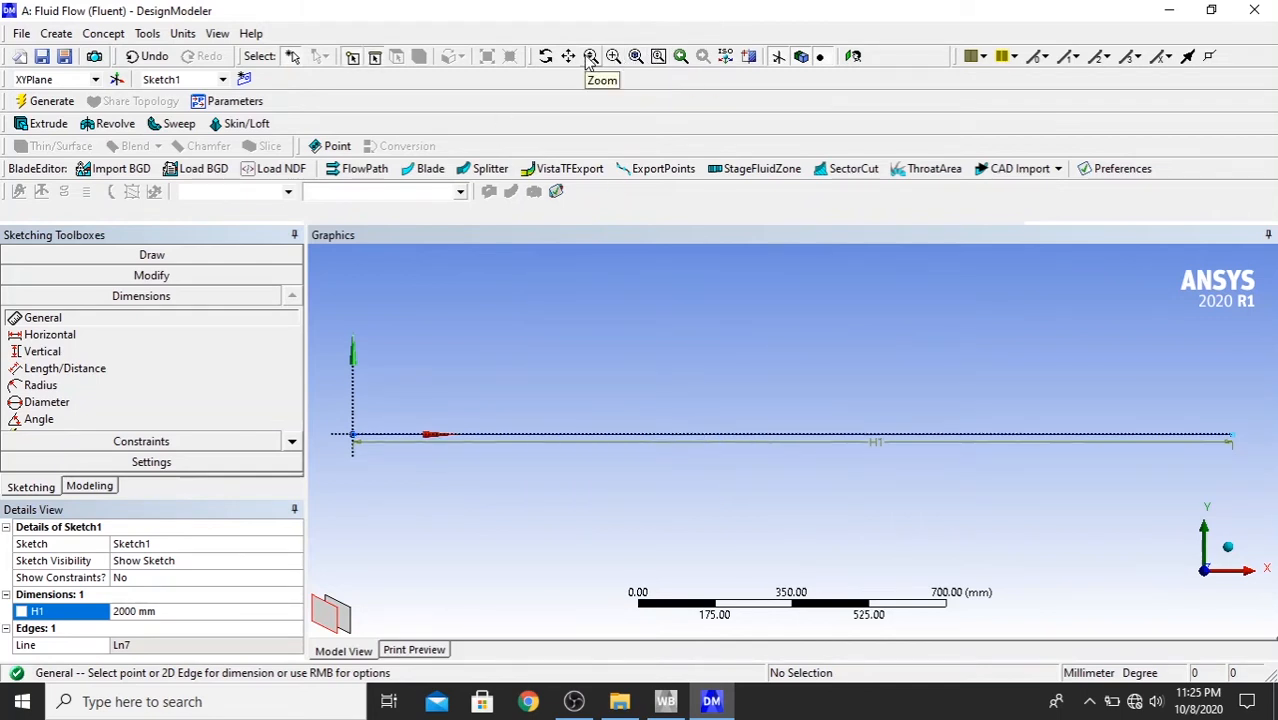
left_click(591, 57)
mouse_move(762, 463)
left_mouse_down()
mouse_move(648, 408)
mouse_move(773, 561)
left_mouse_up()
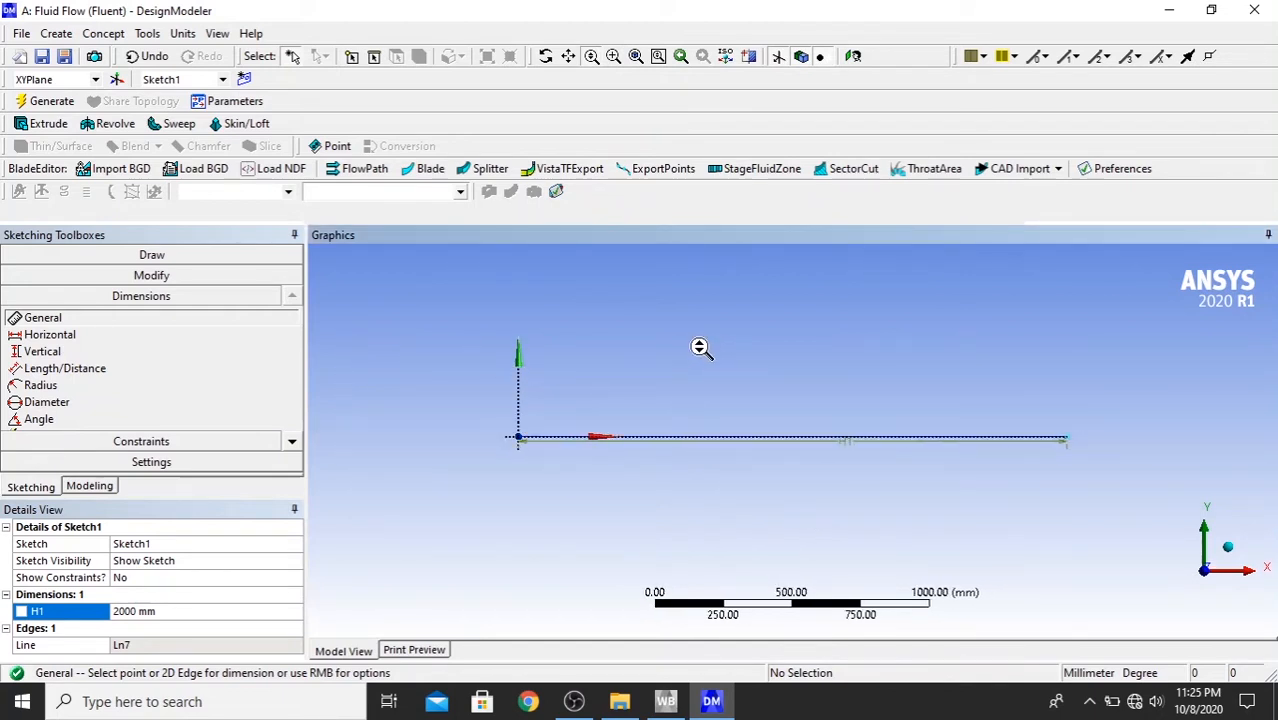
scroll(705, 343, "down", 2)
mouse_move(705, 343)
left_mouse_down()
mouse_move(645, 334)
mouse_move(842, 408)
left_mouse_up()
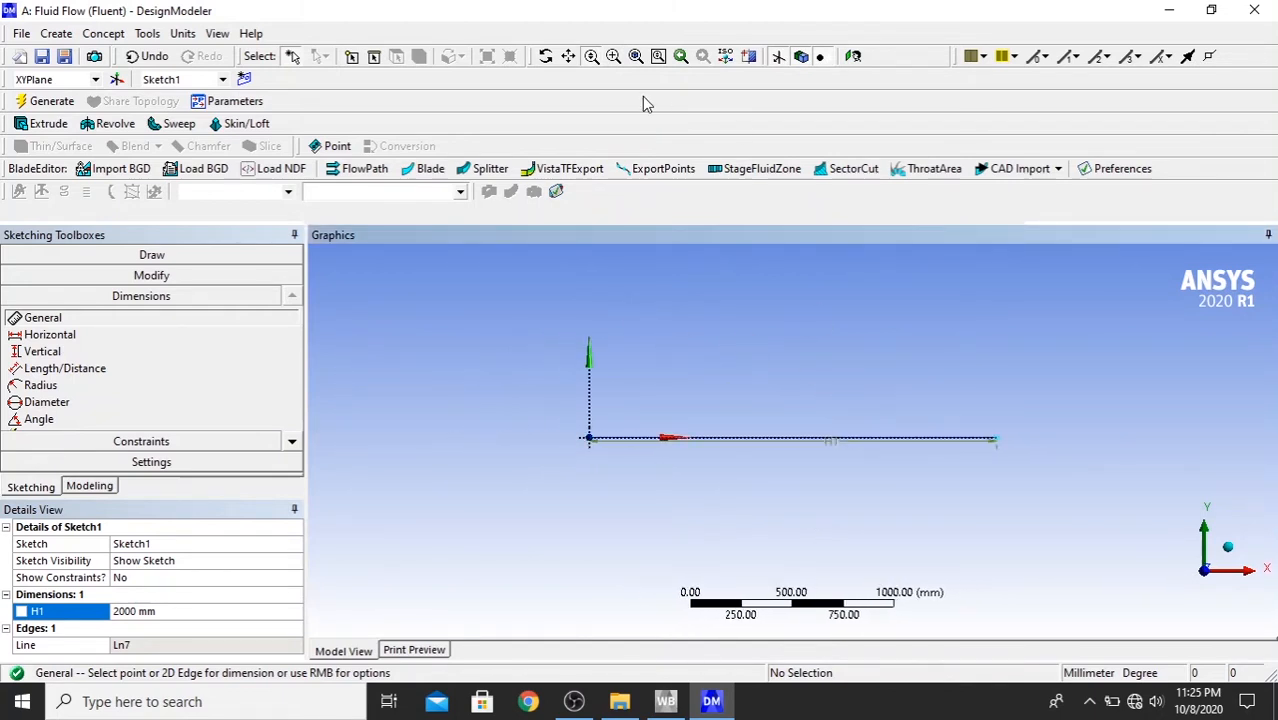
left_click(591, 58)
mouse_move(794, 482)
left_mouse_down()
mouse_move(713, 385)
mouse_move(833, 528)
left_mouse_up()
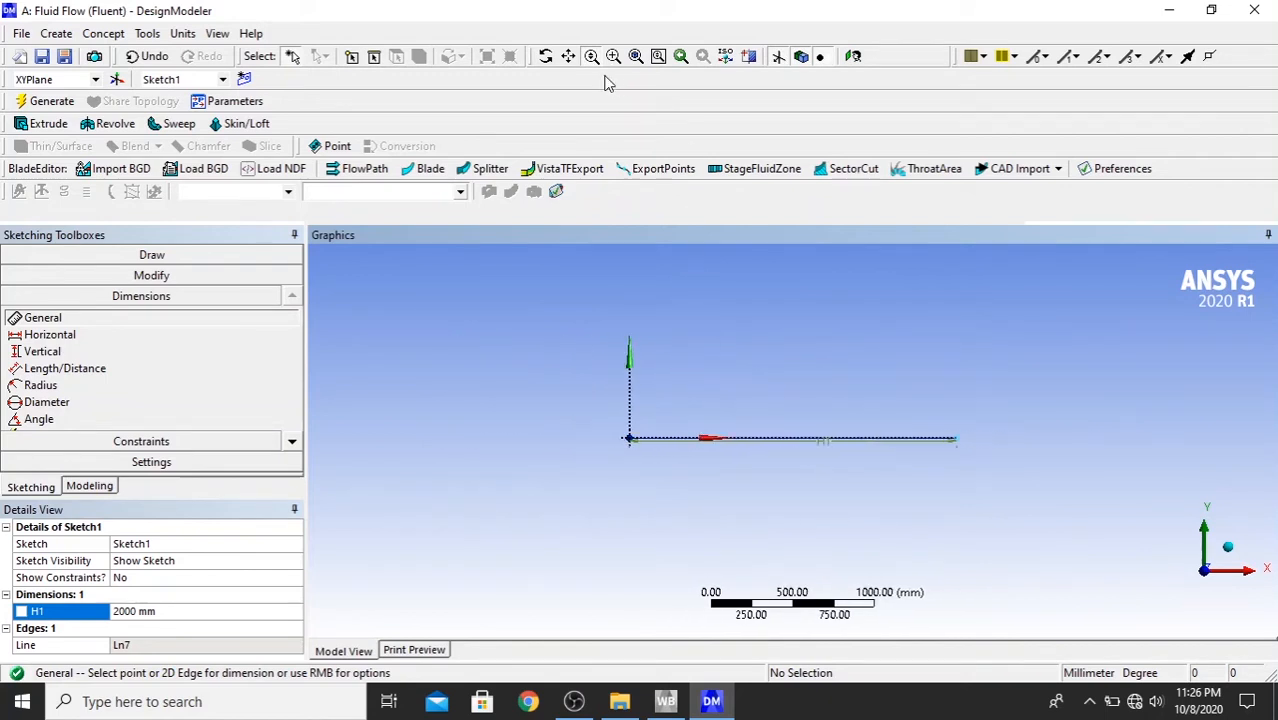
- Sketch a vertical line about 889 mm up from the horizontal line's far end, and a horizontal line about 1384 mm long continuing in +X
left_click(138, 257)
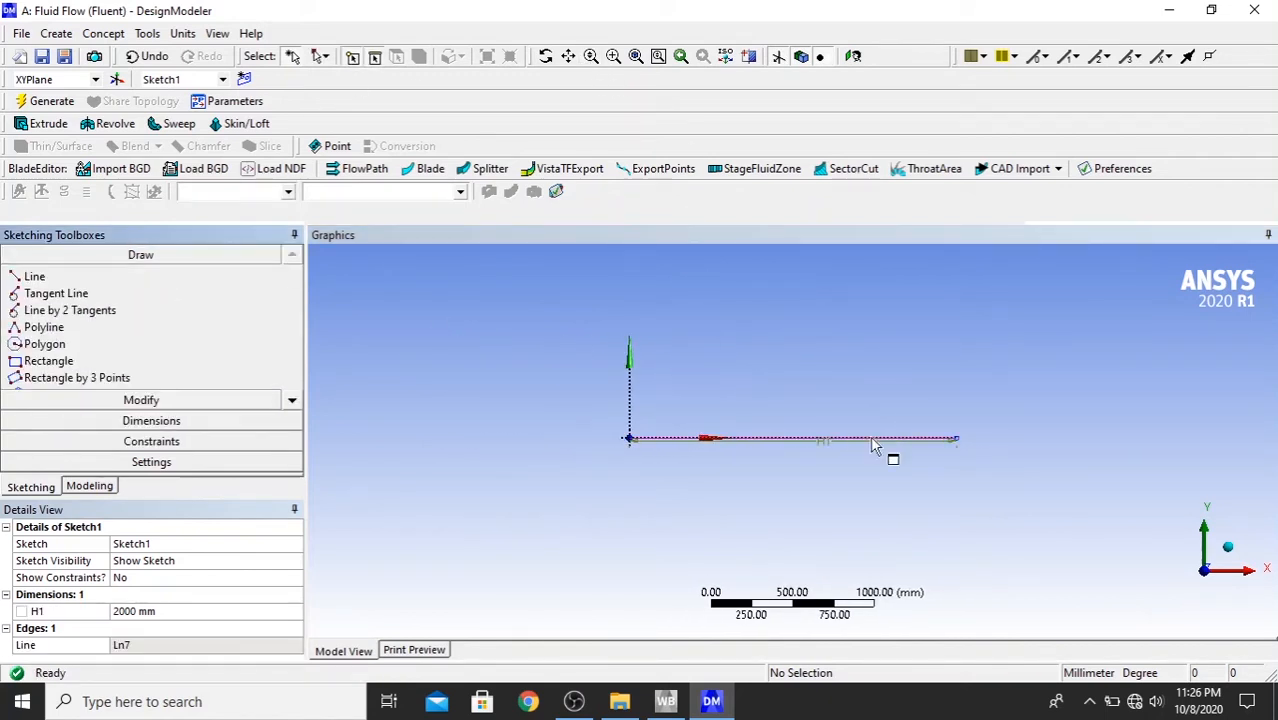
left_click(143, 277)
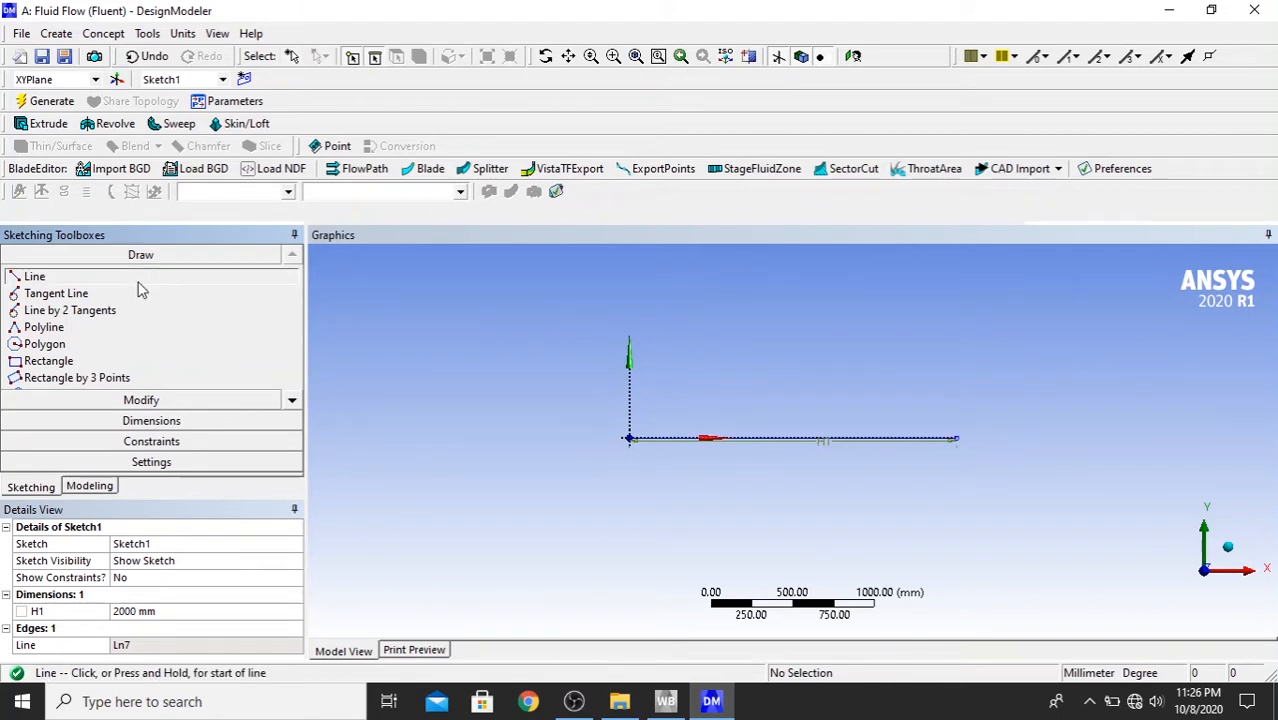
left_click(956, 436)
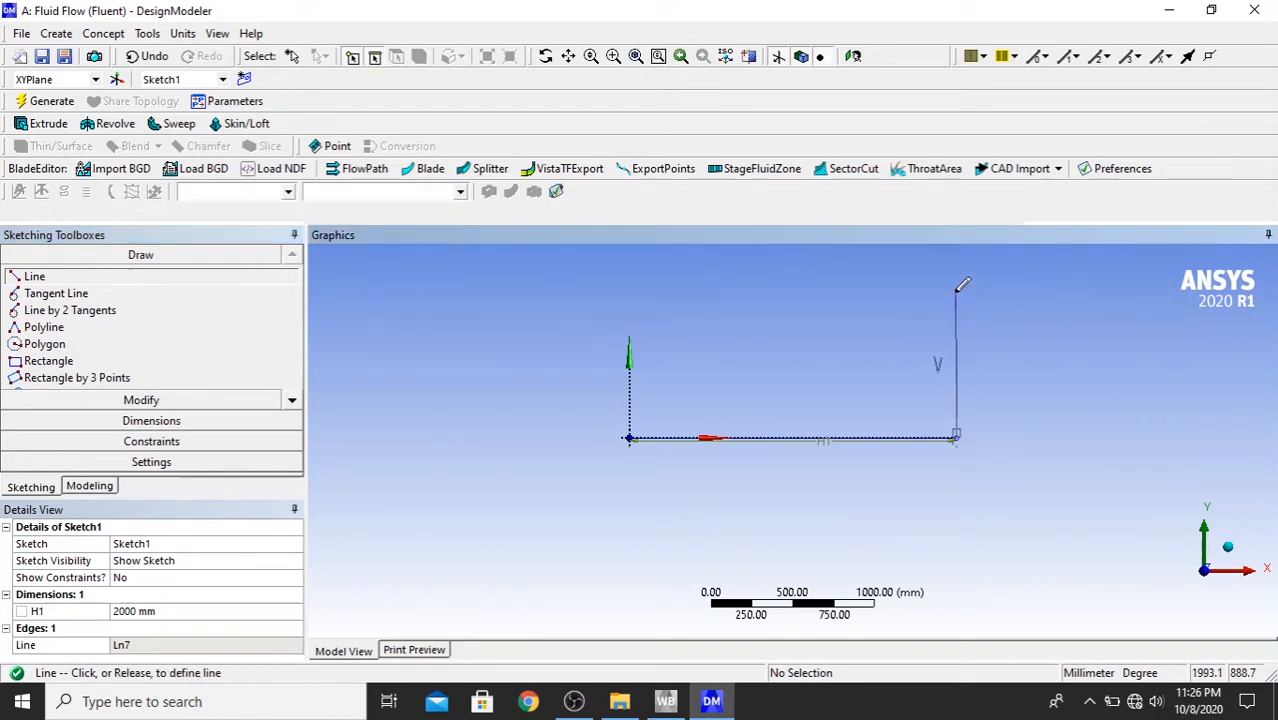
left_click(957, 290)
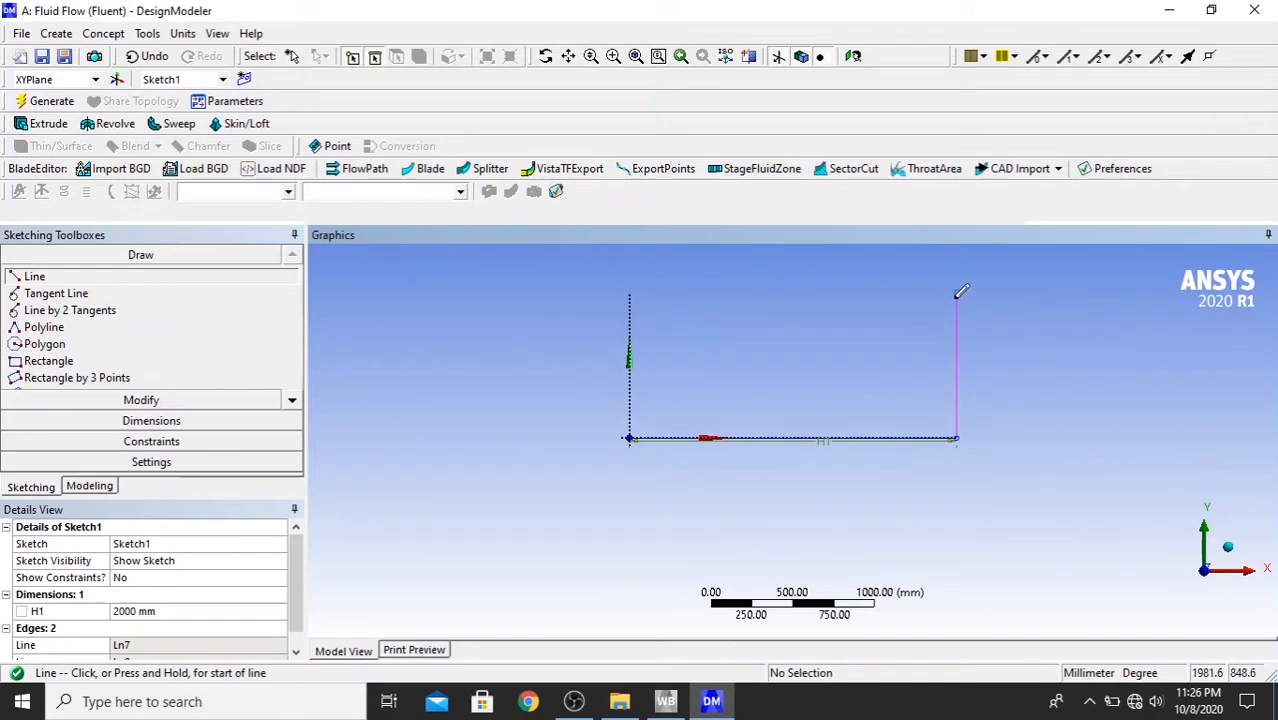
left_click(957, 290)
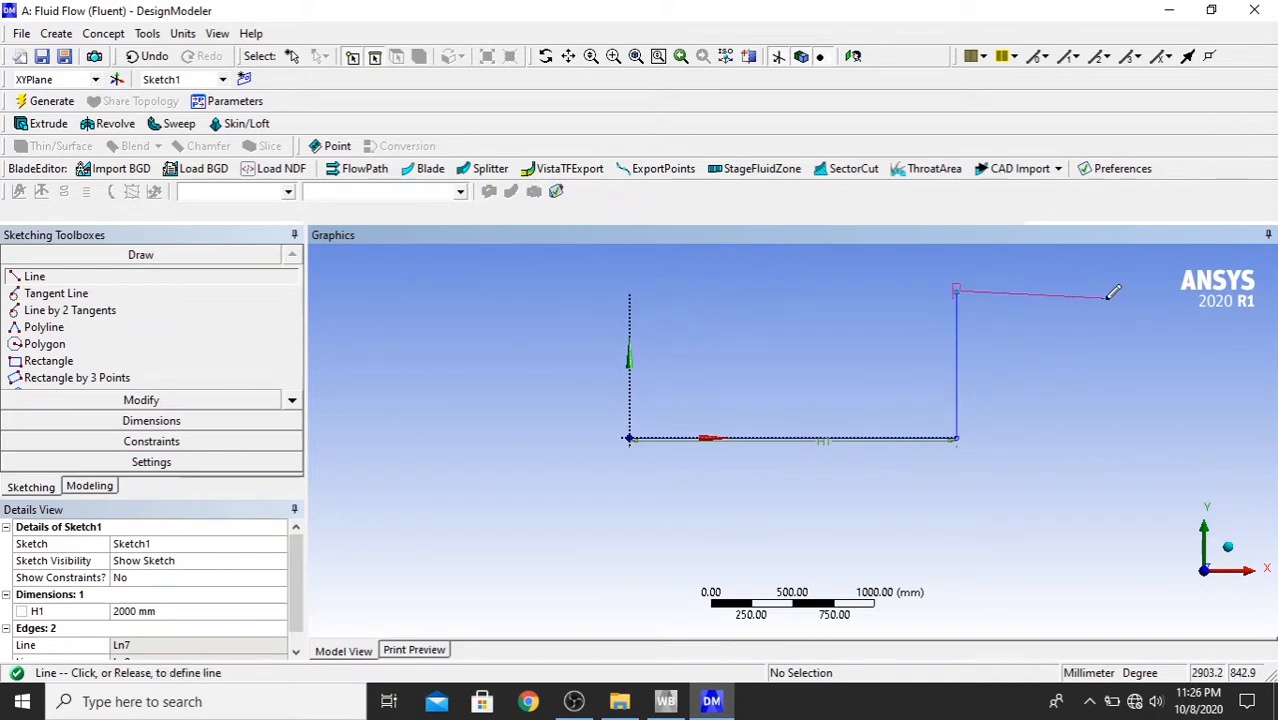
left_click(1184, 290)
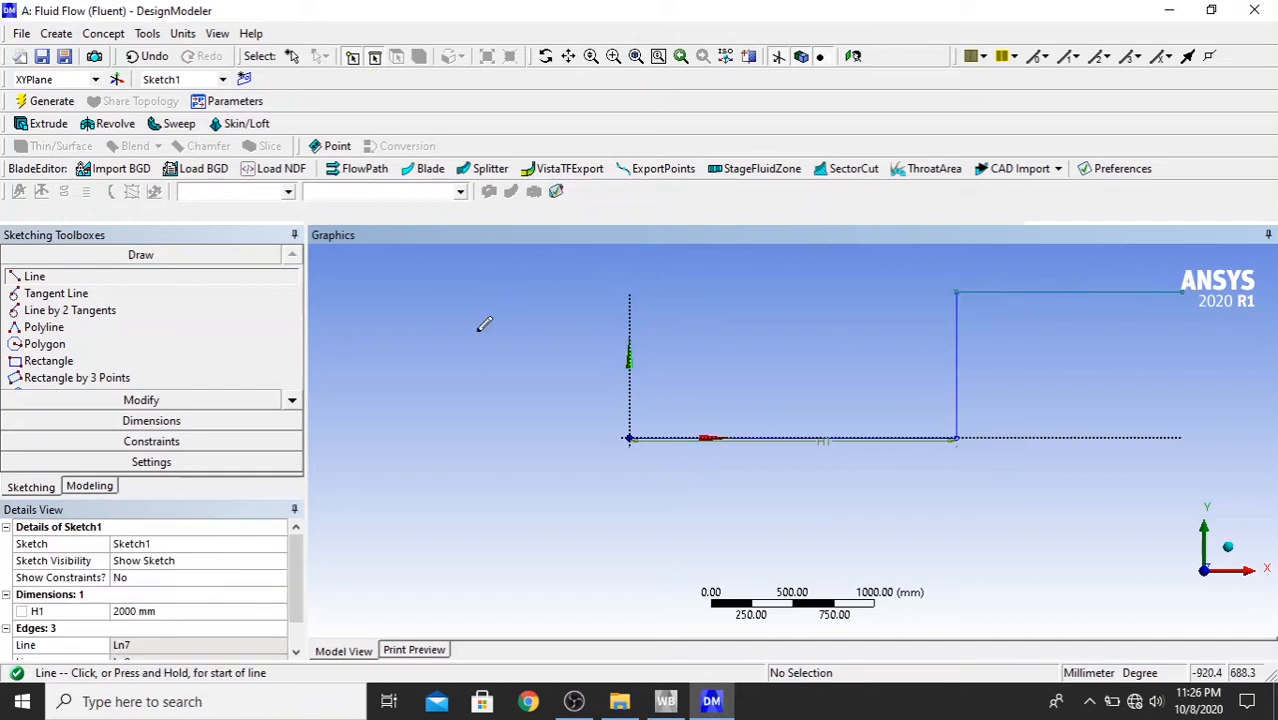
- Dimension the vertical line's height and the upper horizontal line's length
left_click(90, 420)
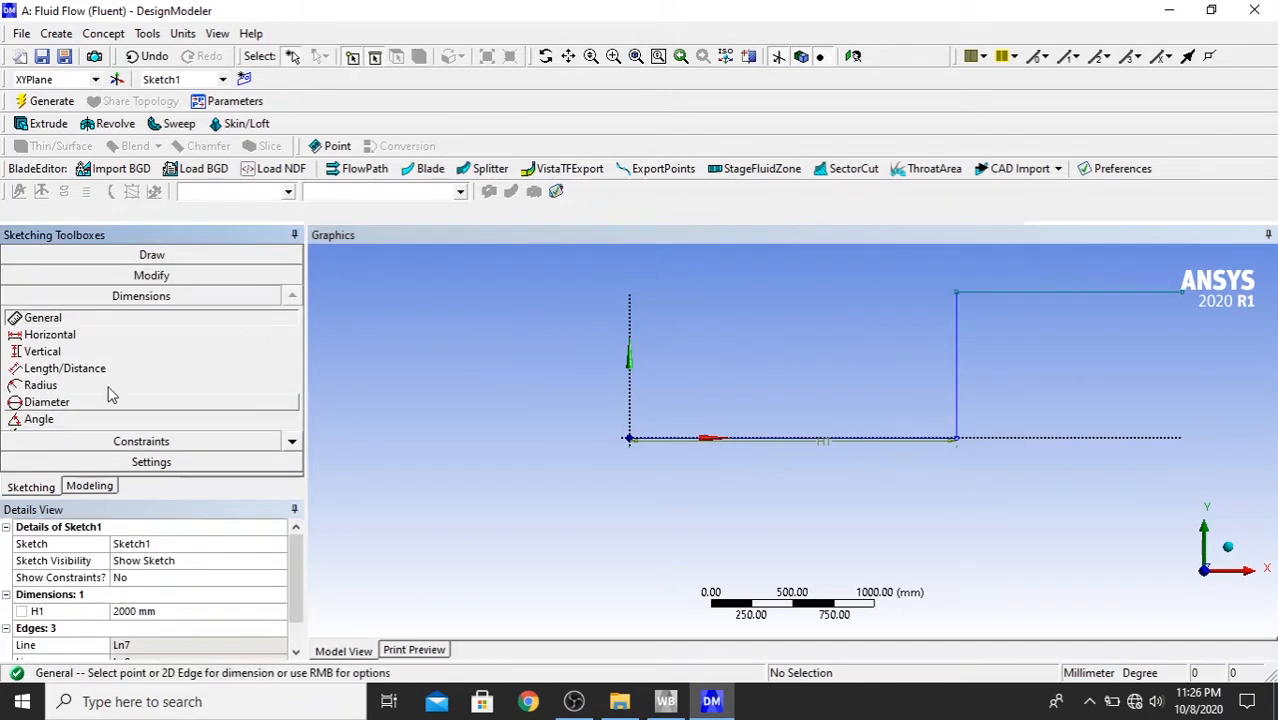
left_click(957, 345)
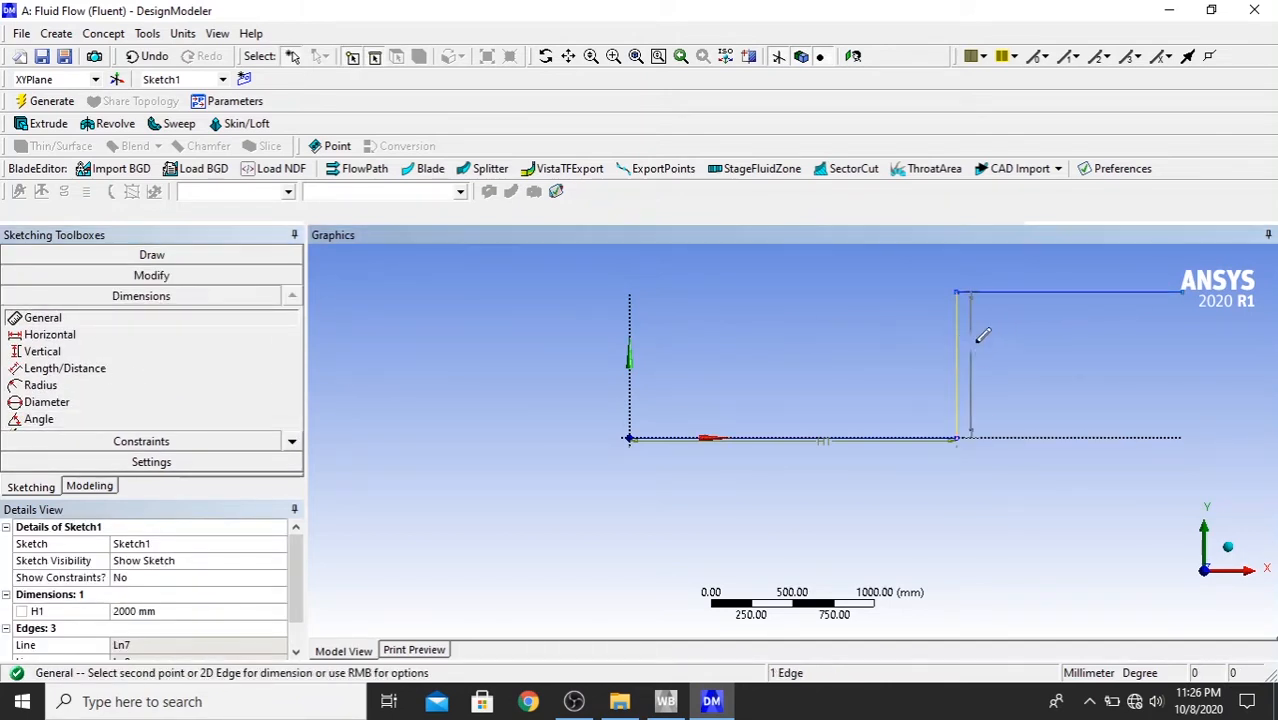
left_click(992, 337)
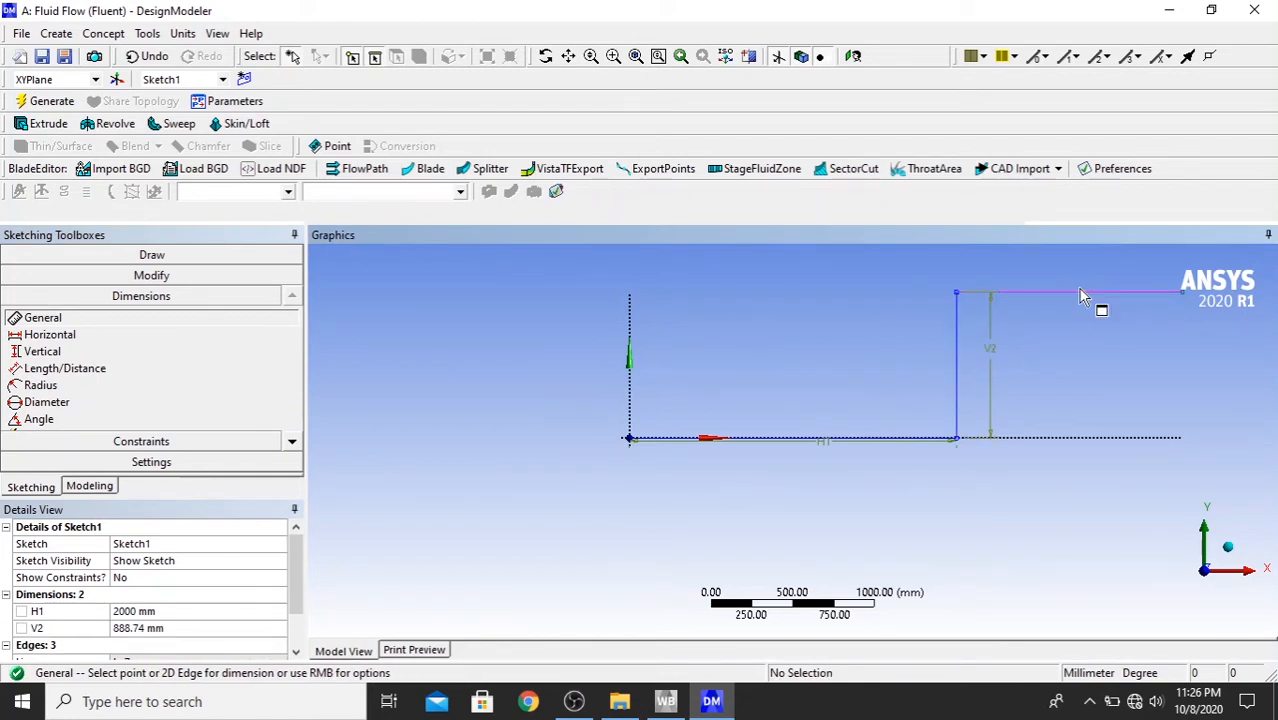
left_click(1090, 292)
left_click(1072, 267)
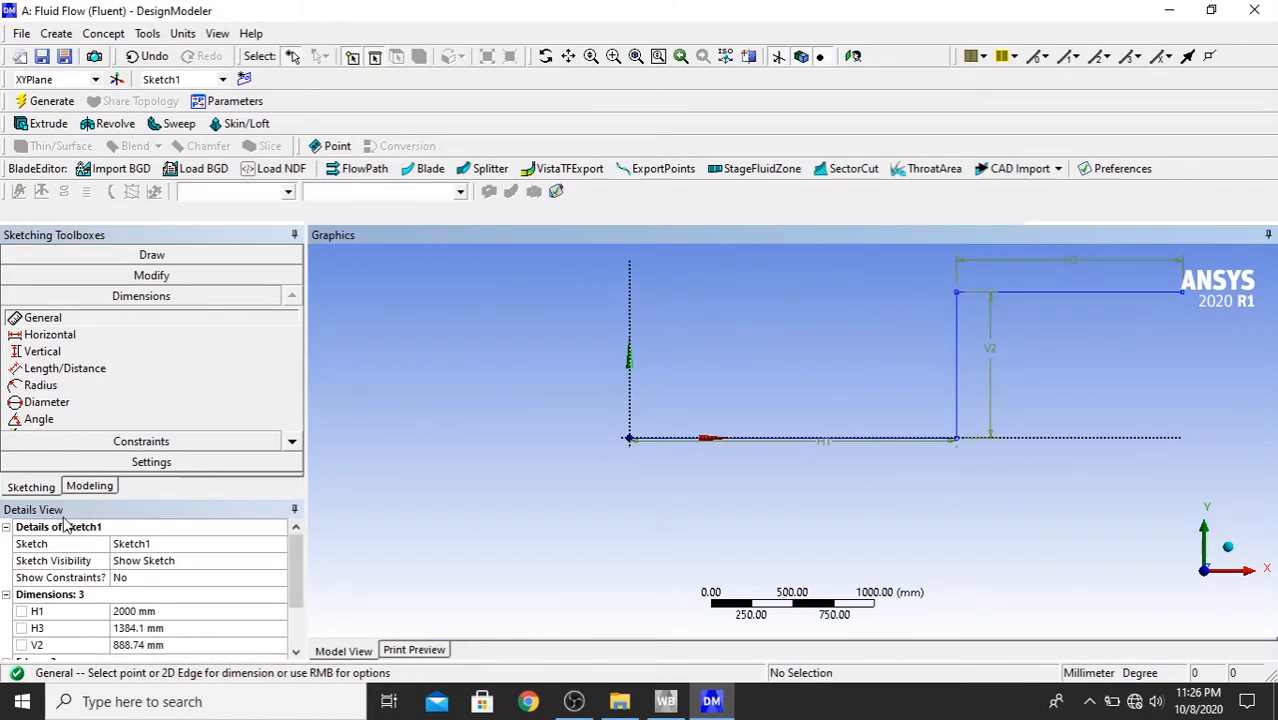
- Set the vertical line's dimension to 1000 mm and the upper horizontal line's dimension to 1500 mm
left_click(168, 645)
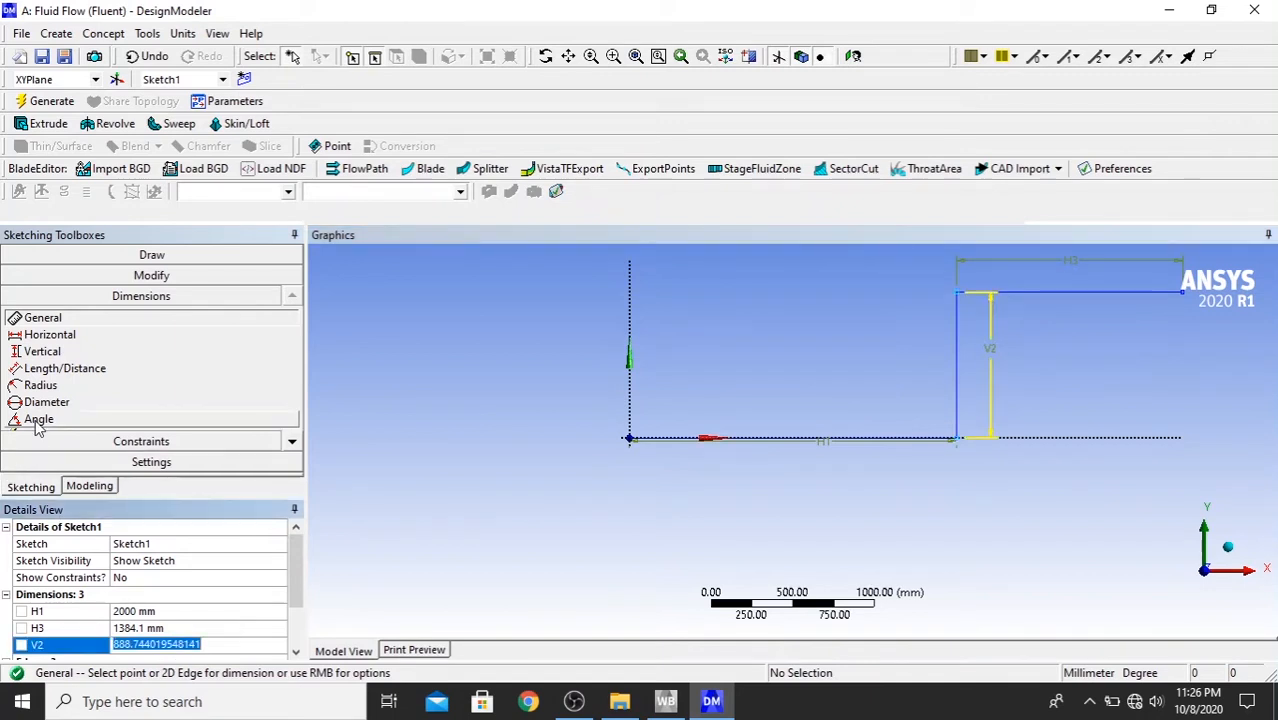
type("1000")
key("Return")
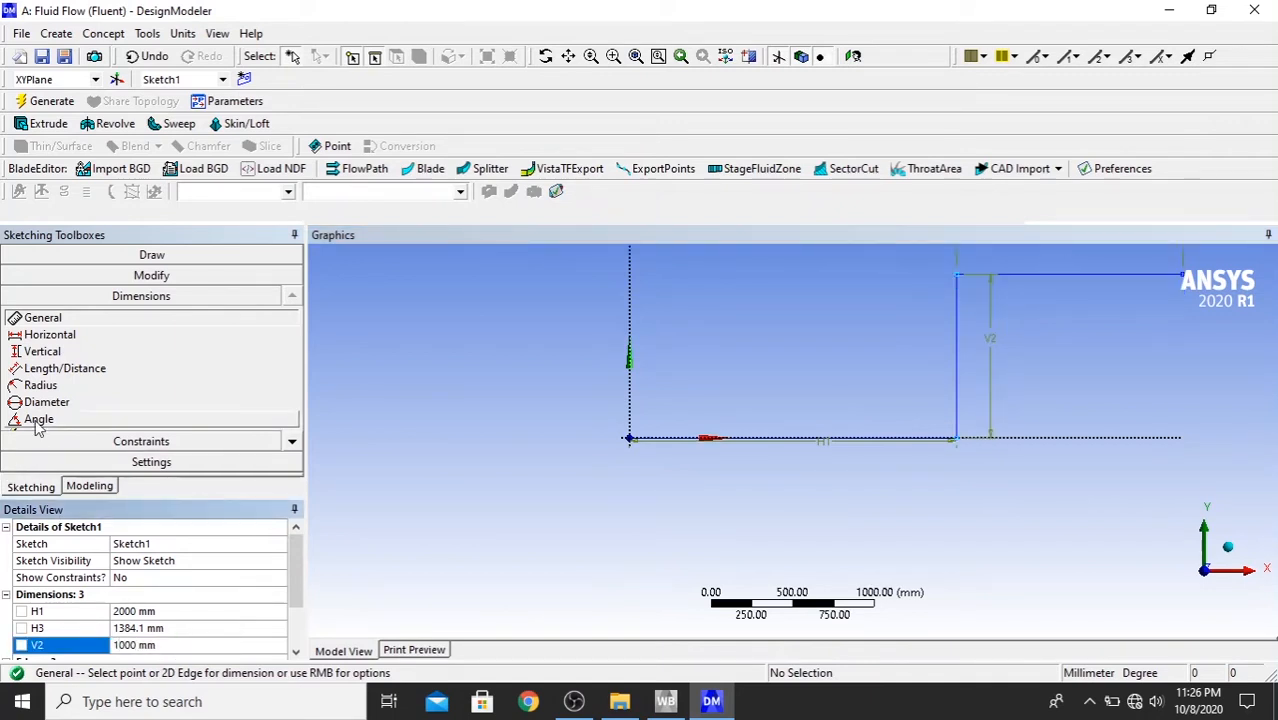
left_click(198, 630)
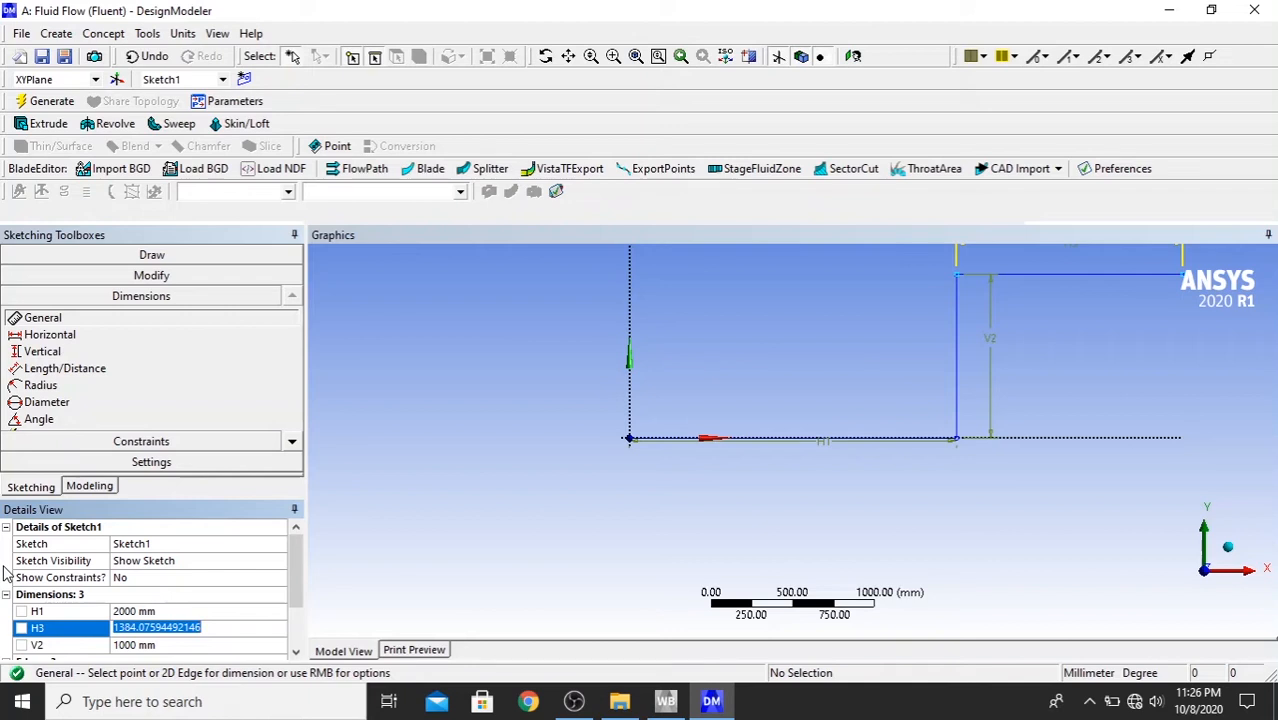
type("1500")
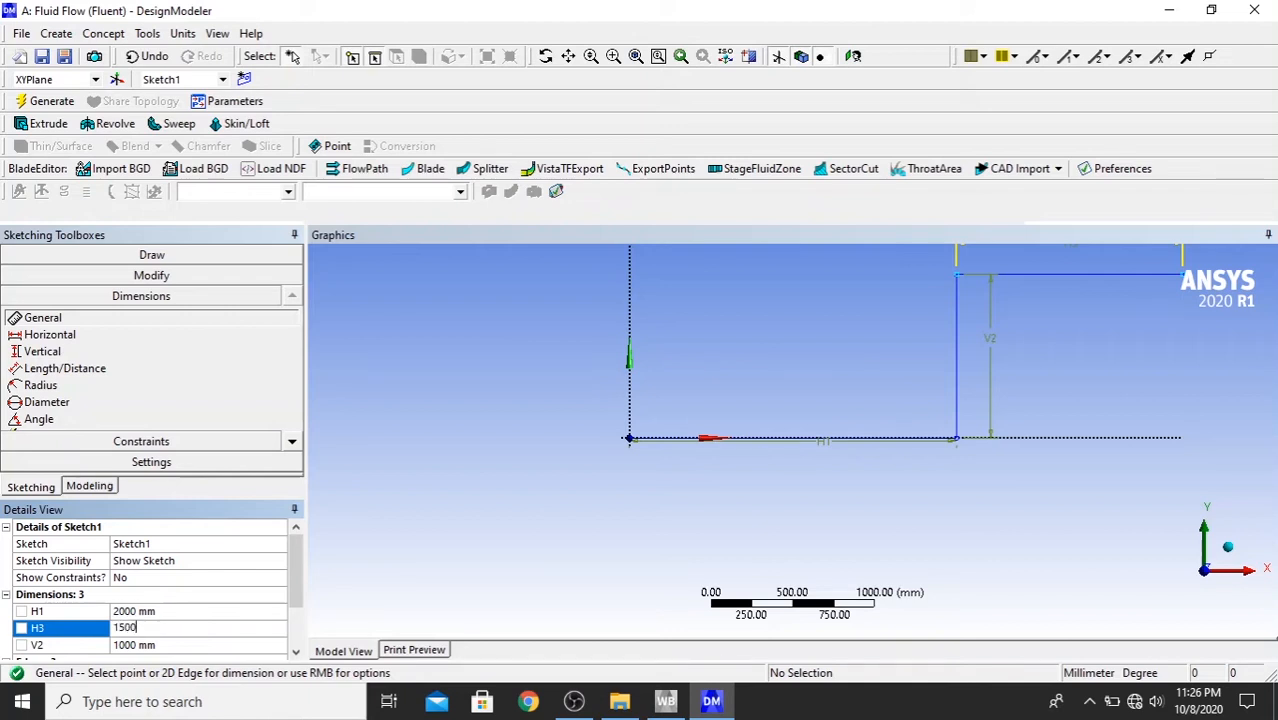
key("Return")
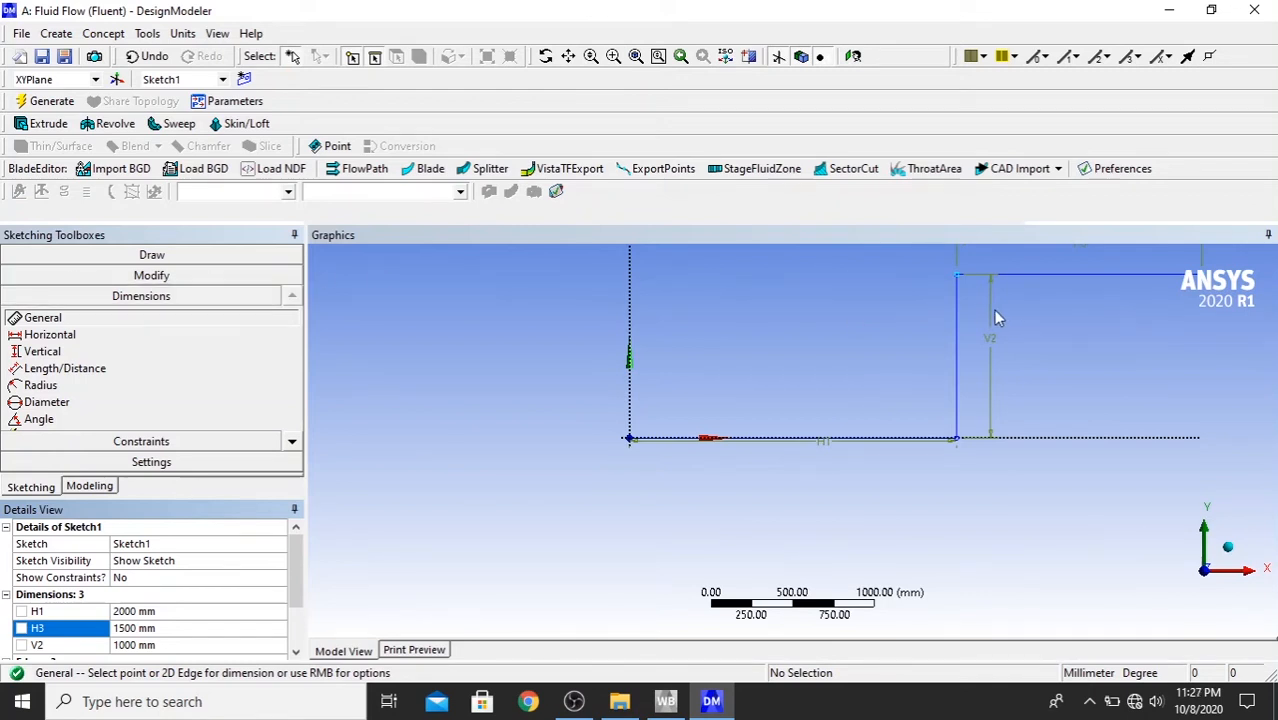
- Fillet both corners between the vertical line and the two horizontal lines with a 100 mm radius
left_click(147, 287)
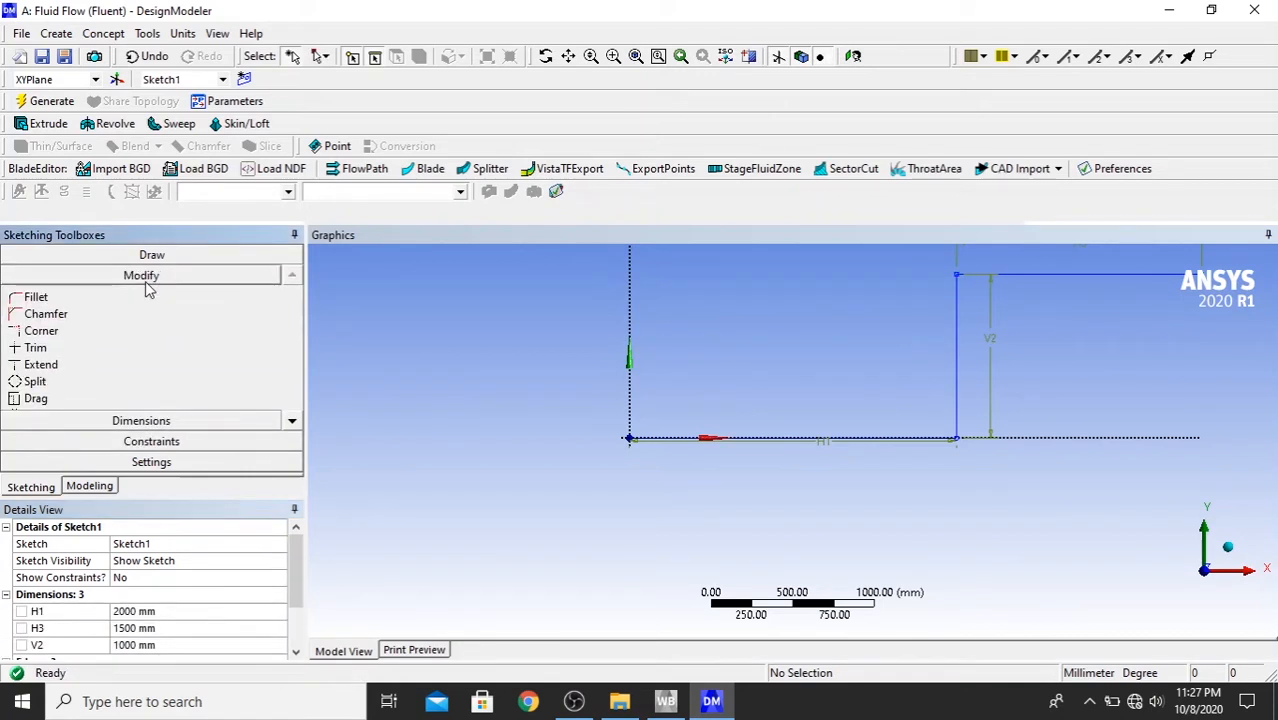
left_click(97, 305)
left_click(221, 300)
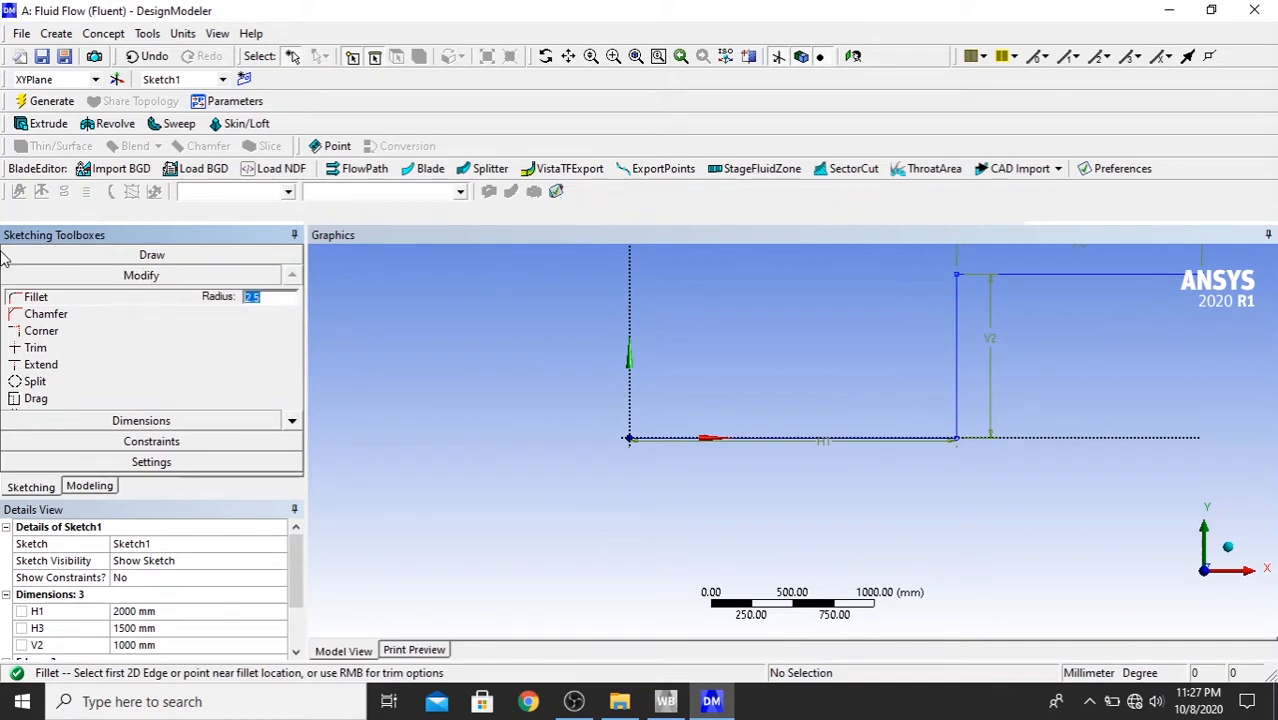
type("100")
left_click(918, 441)
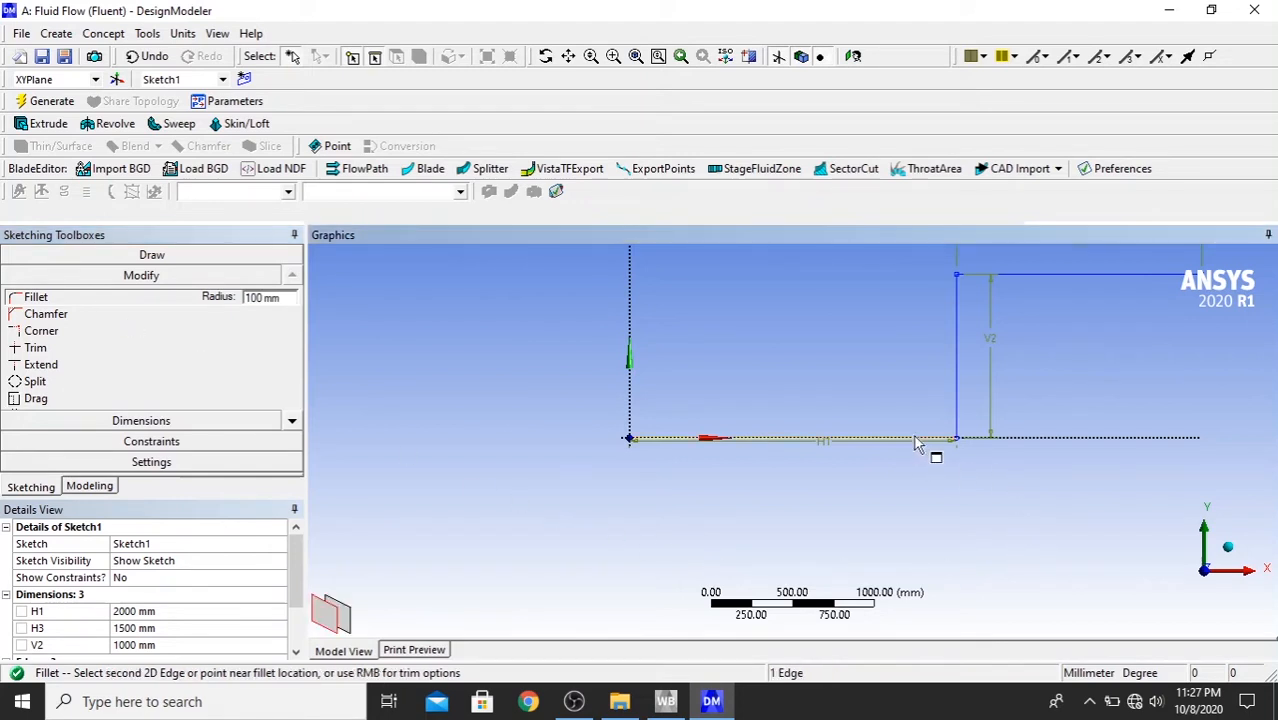
left_click(958, 418)
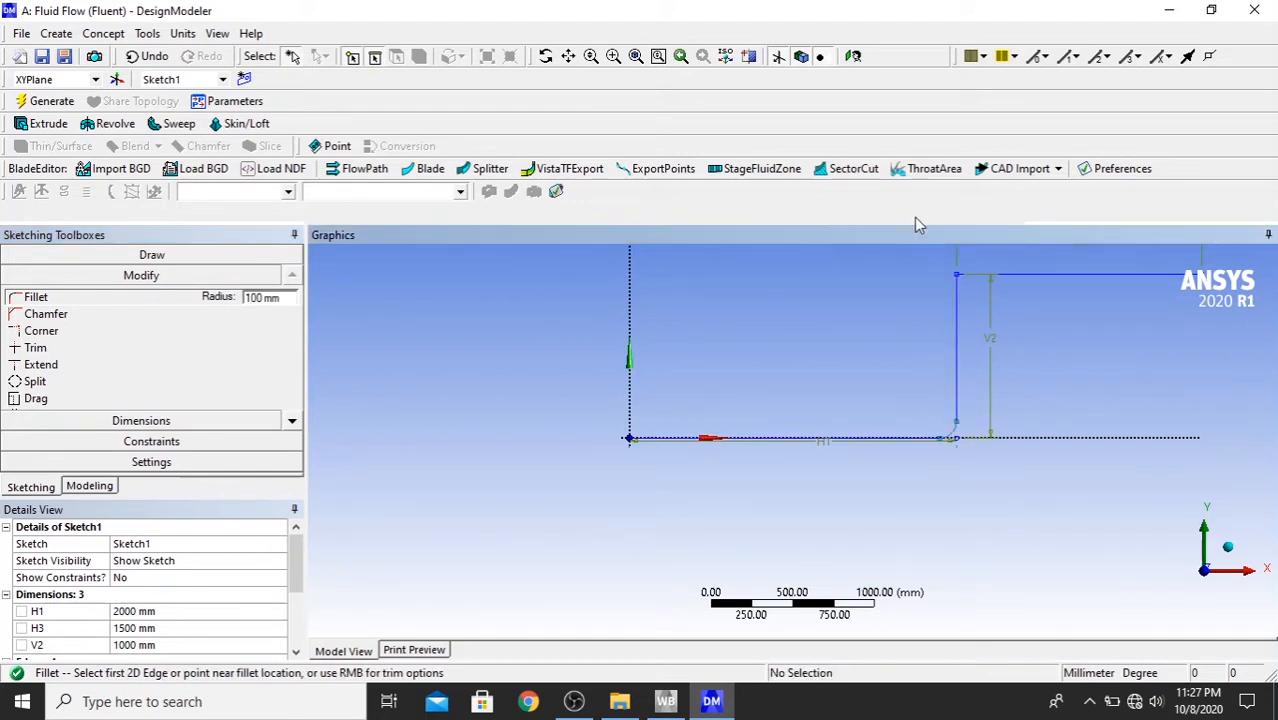
left_click(960, 308)
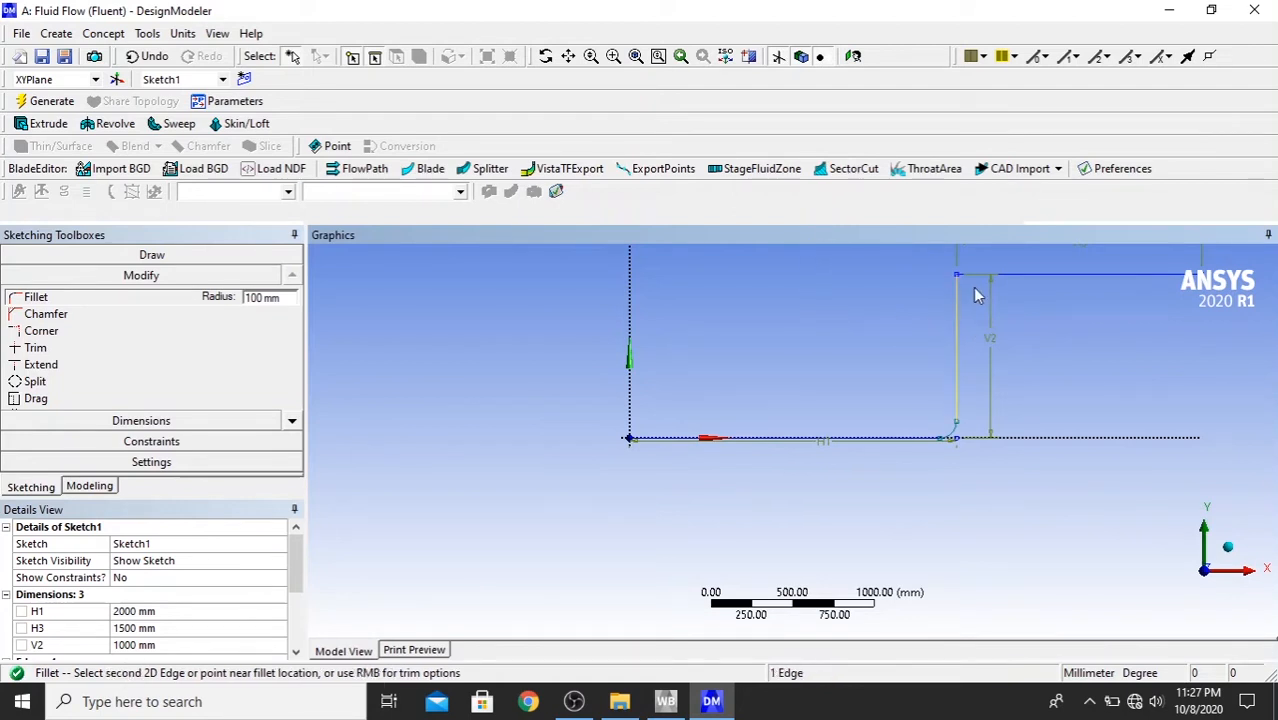
left_click(979, 278)
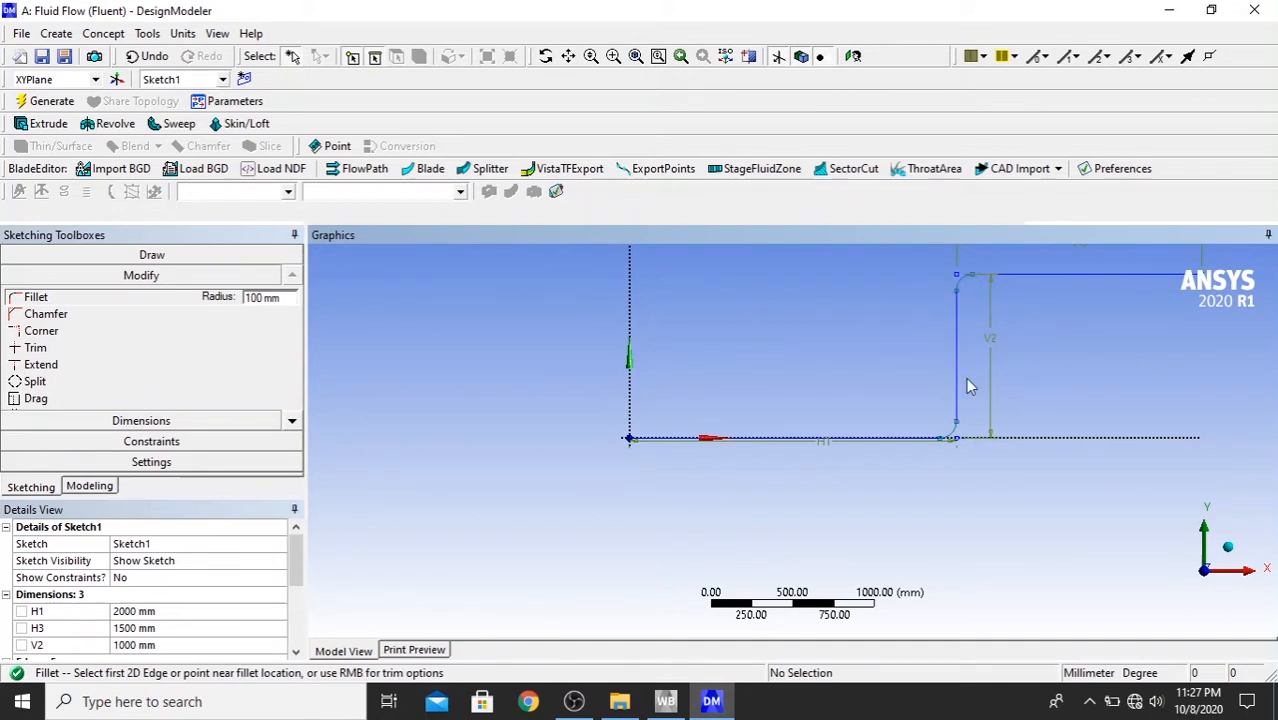
- Offset the whole connected profile of lines and fillets about 62 mm toward its lower, right-hand side
left_click(291, 421)
left_click(291, 421)
double_click(291, 421)
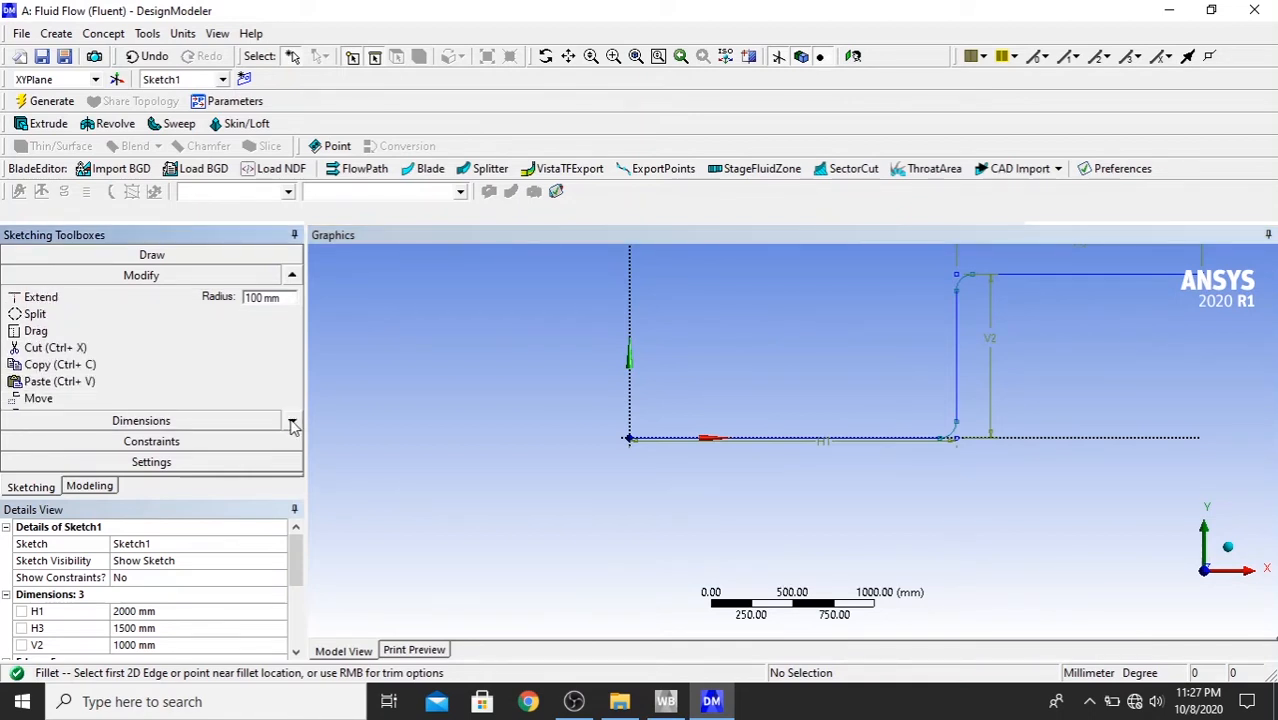
left_click(291, 421)
left_click(291, 421)
left_click(291, 421)
left_click(291, 421)
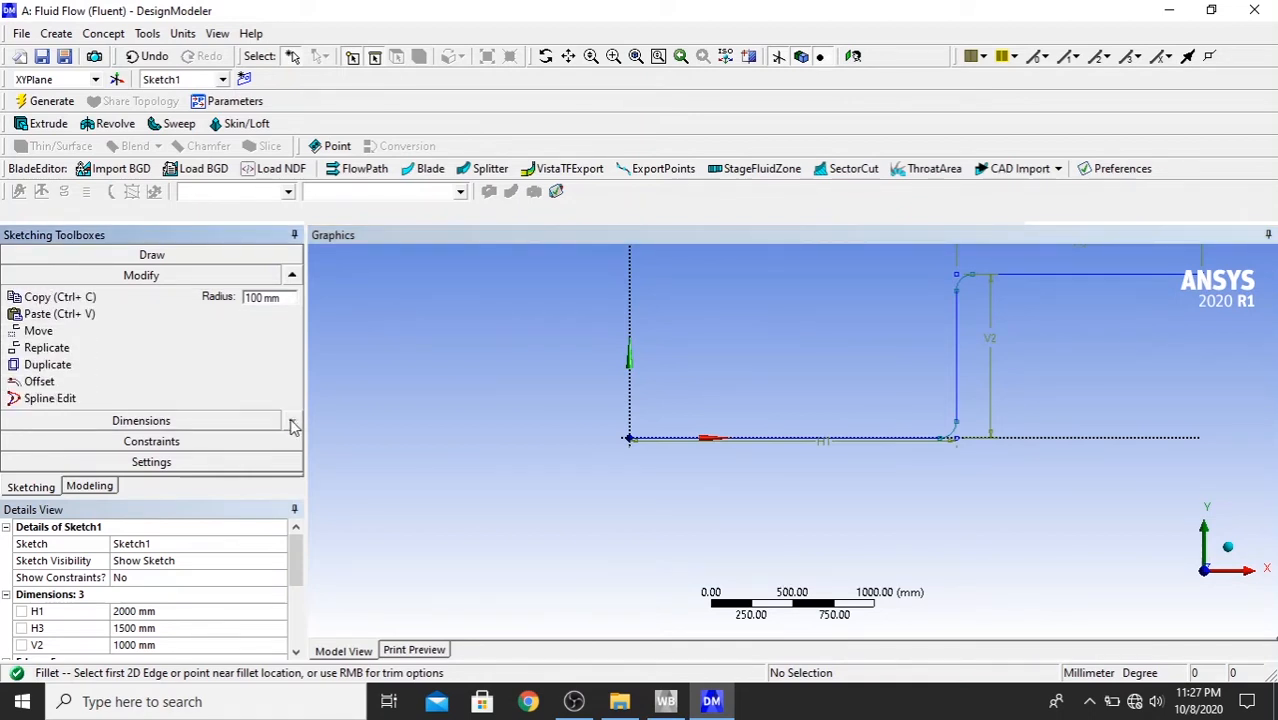
left_click(173, 381)
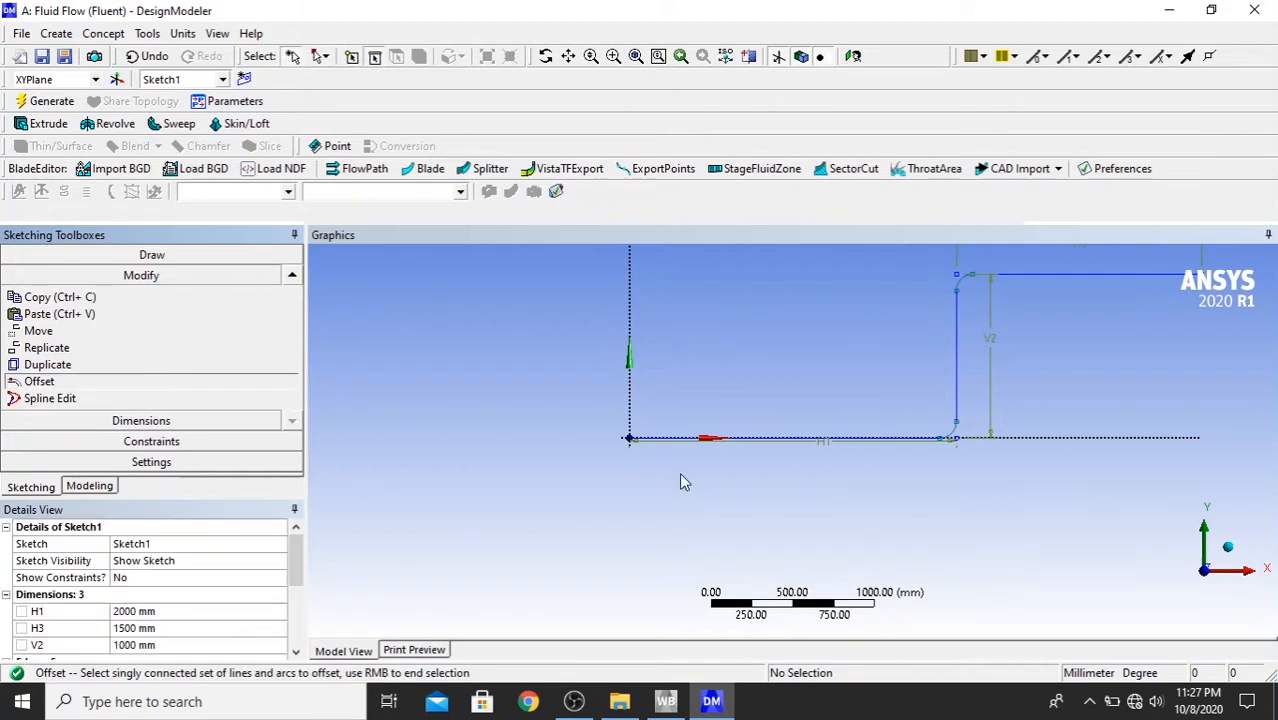
left_click(818, 445)
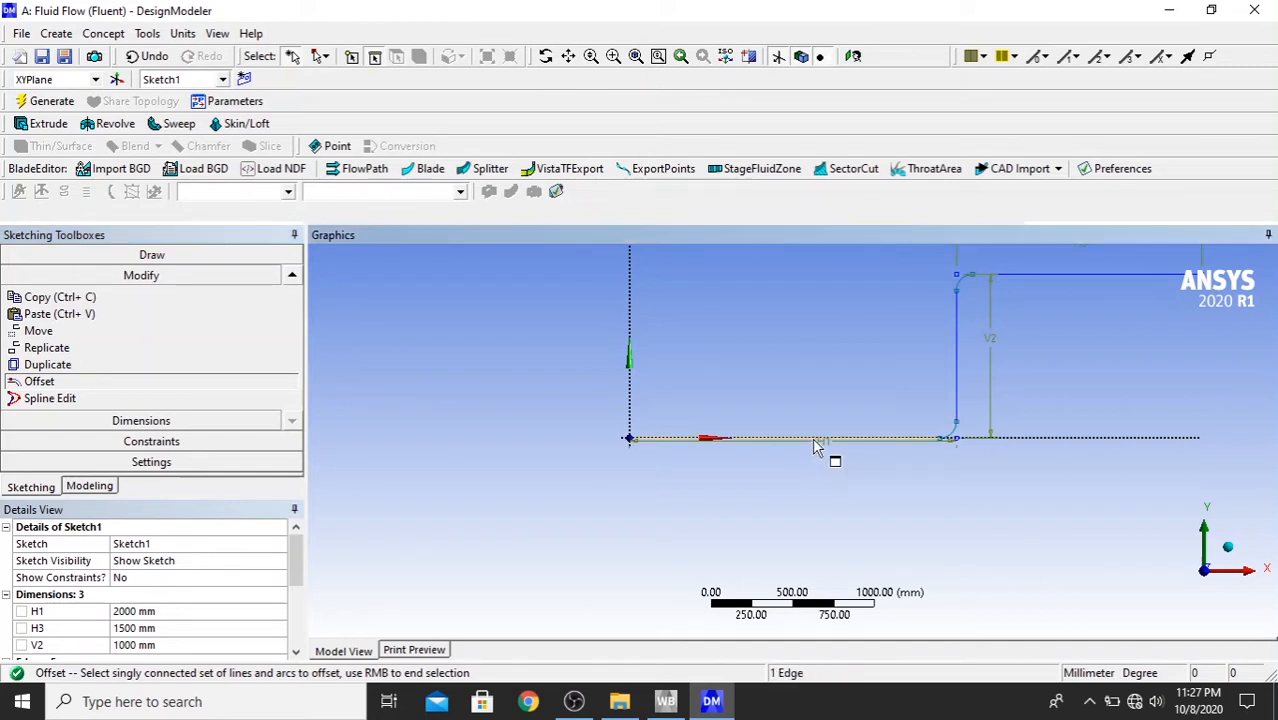
left_click(957, 401)
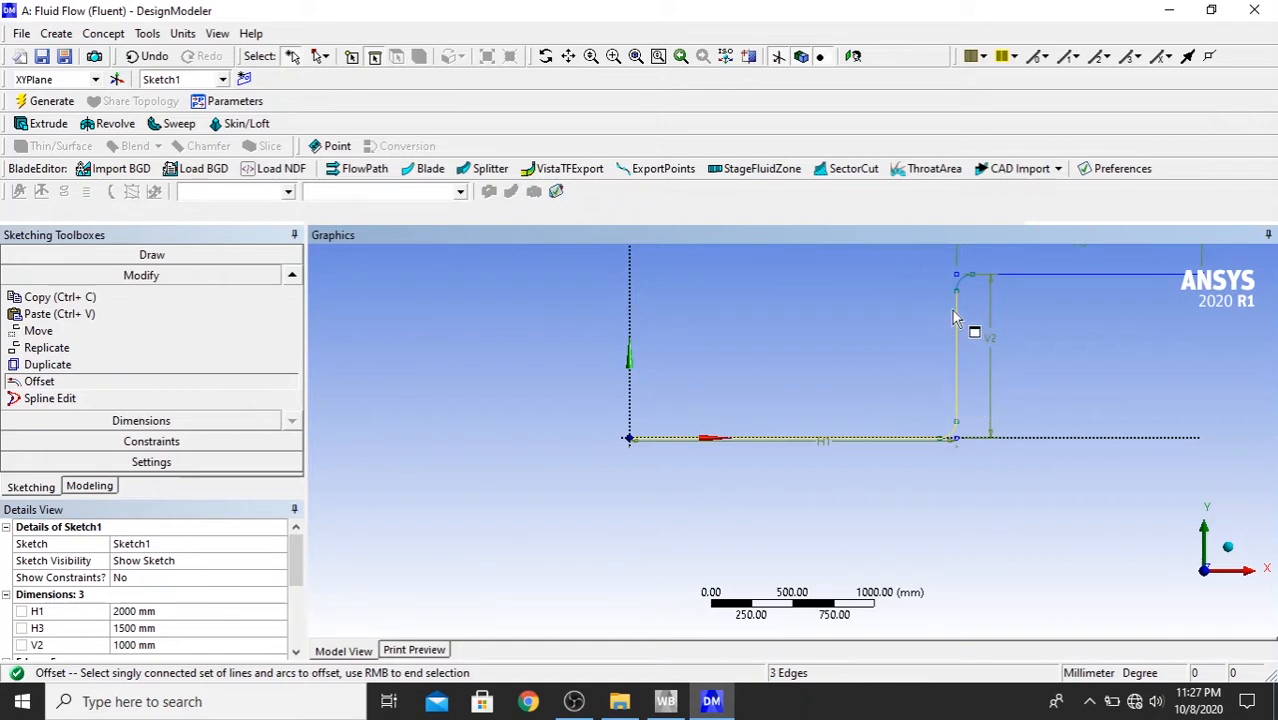
left_click(1037, 279)
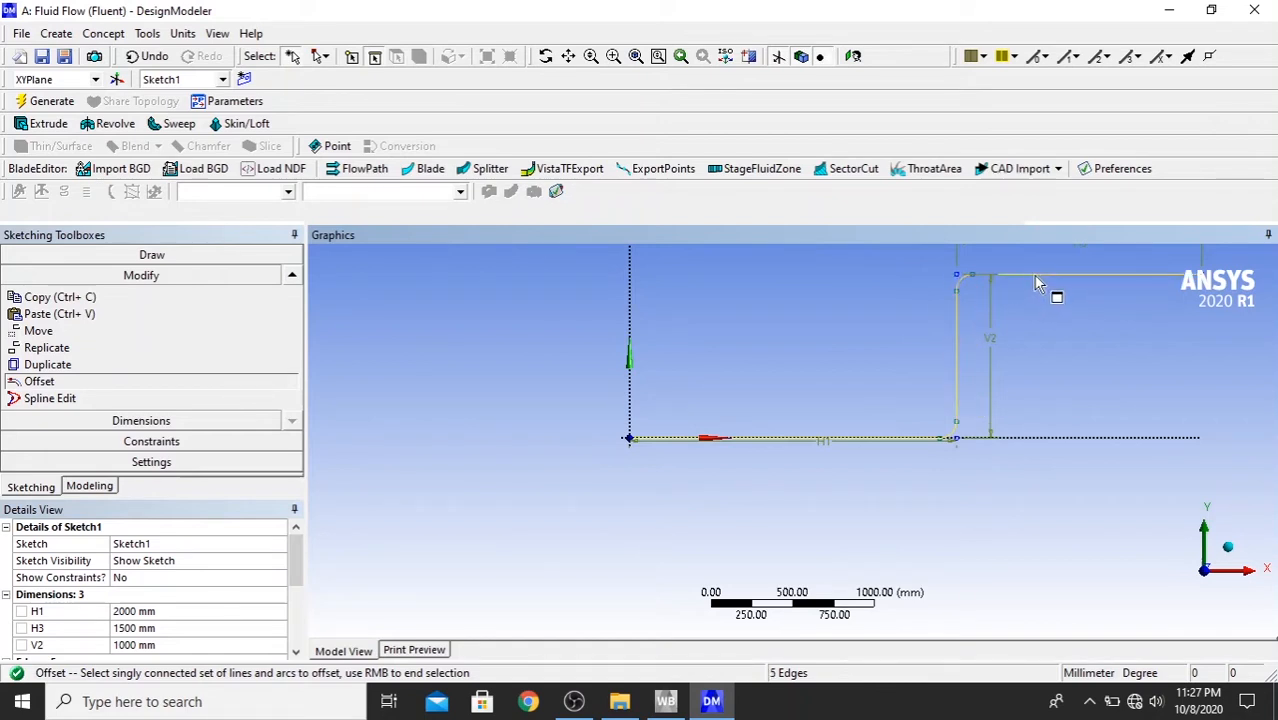
right_click(958, 360)
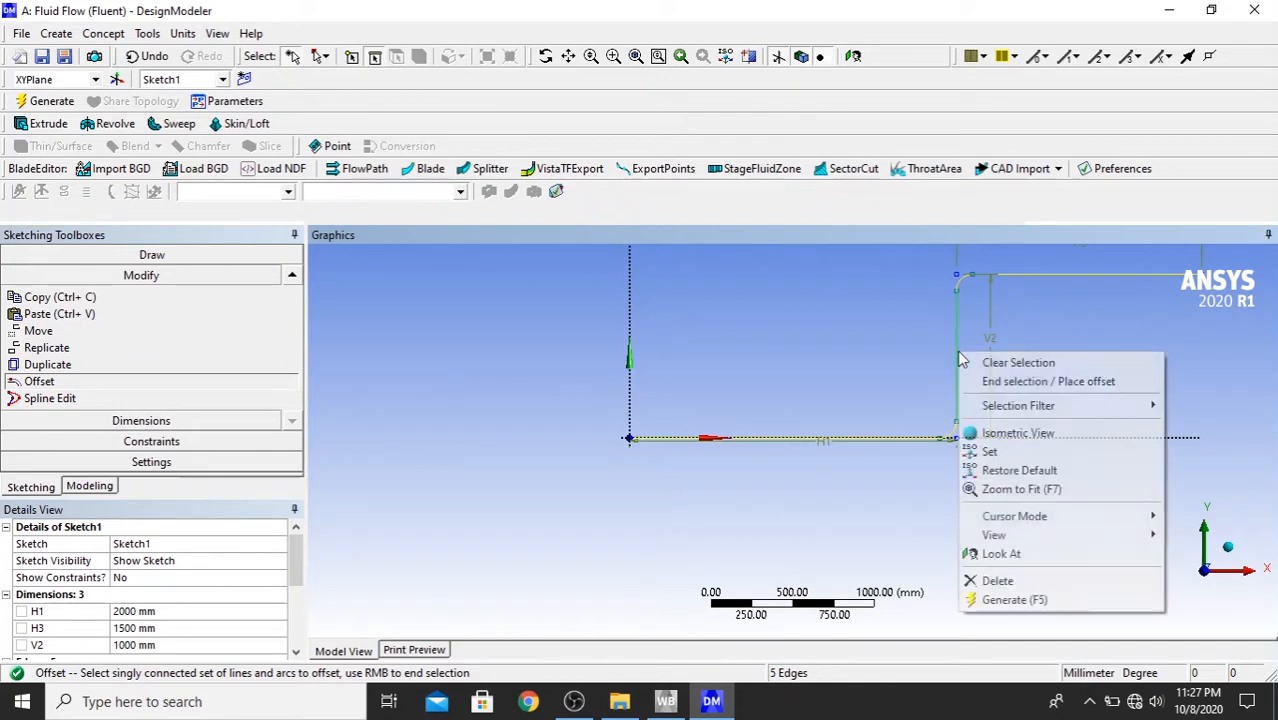
left_click(1010, 388)
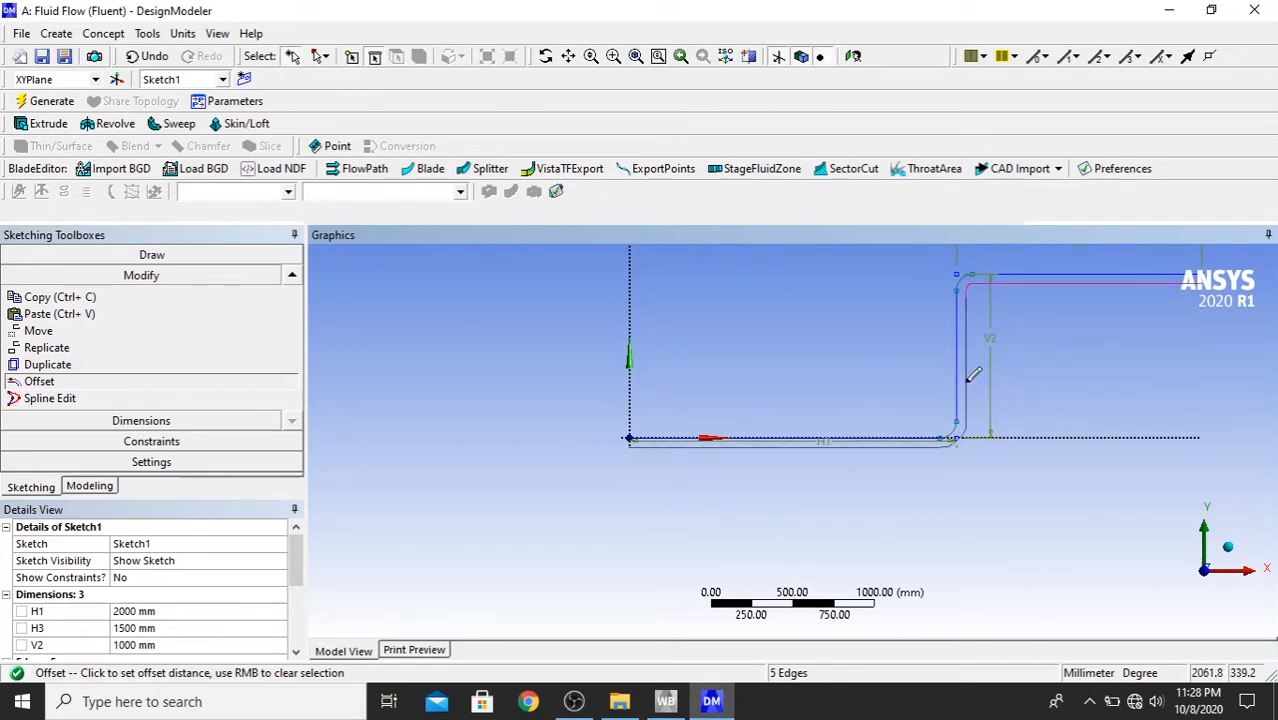
left_click(980, 378)
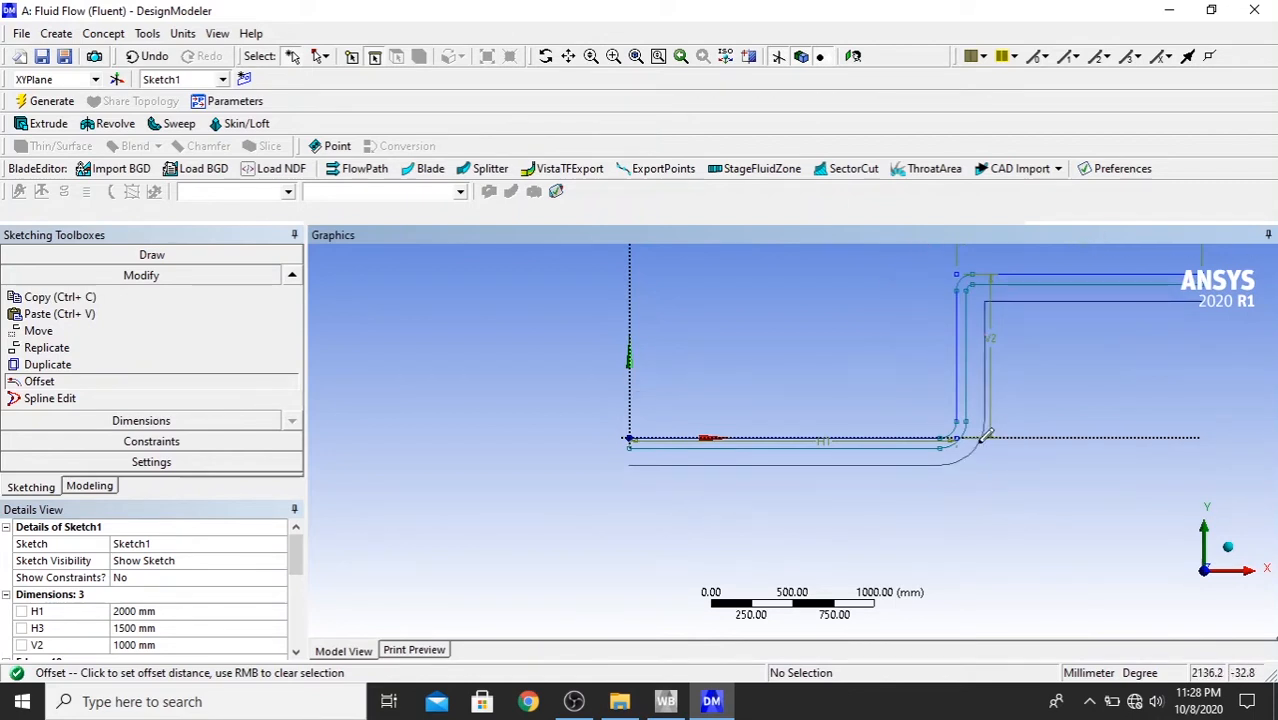
key("Escape")
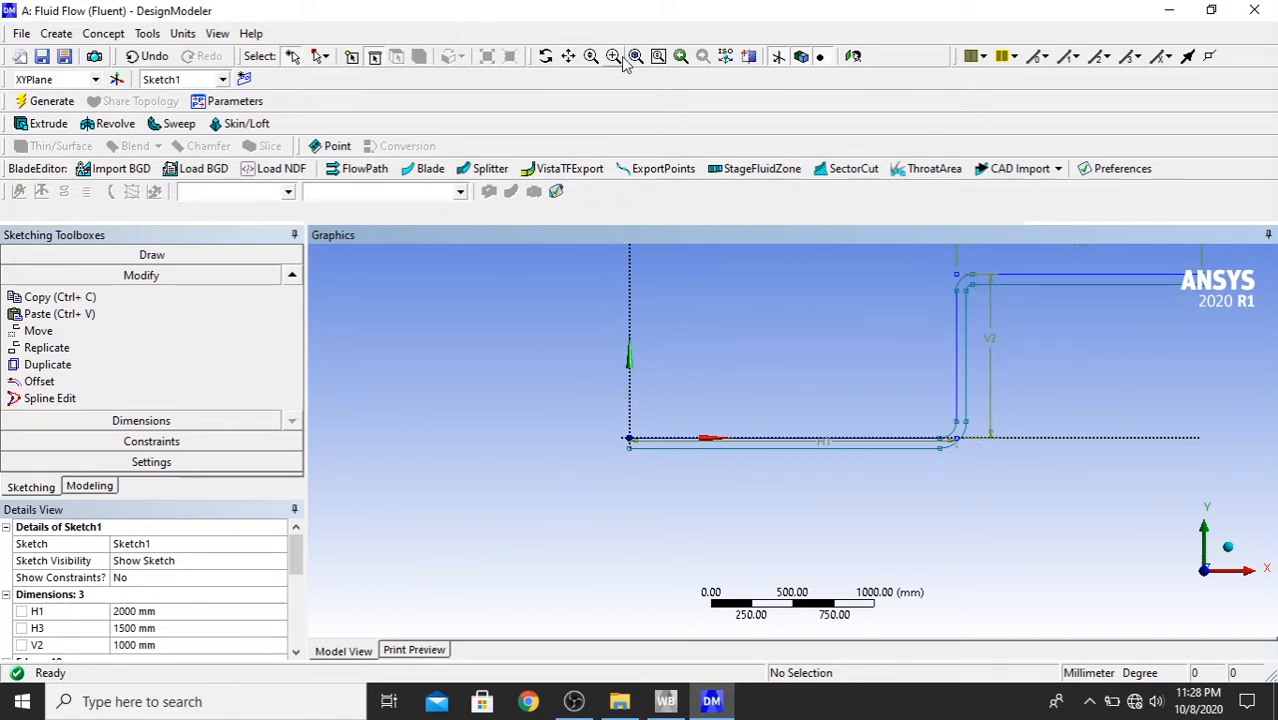
- Close the profile at the origin with a vertical line from the offset line's endpoint up to the origin
left_click(568, 56)
mouse_move(802, 314)
left_mouse_down()
mouse_move(622, 380)
mouse_move(519, 368)
left_mouse_up()
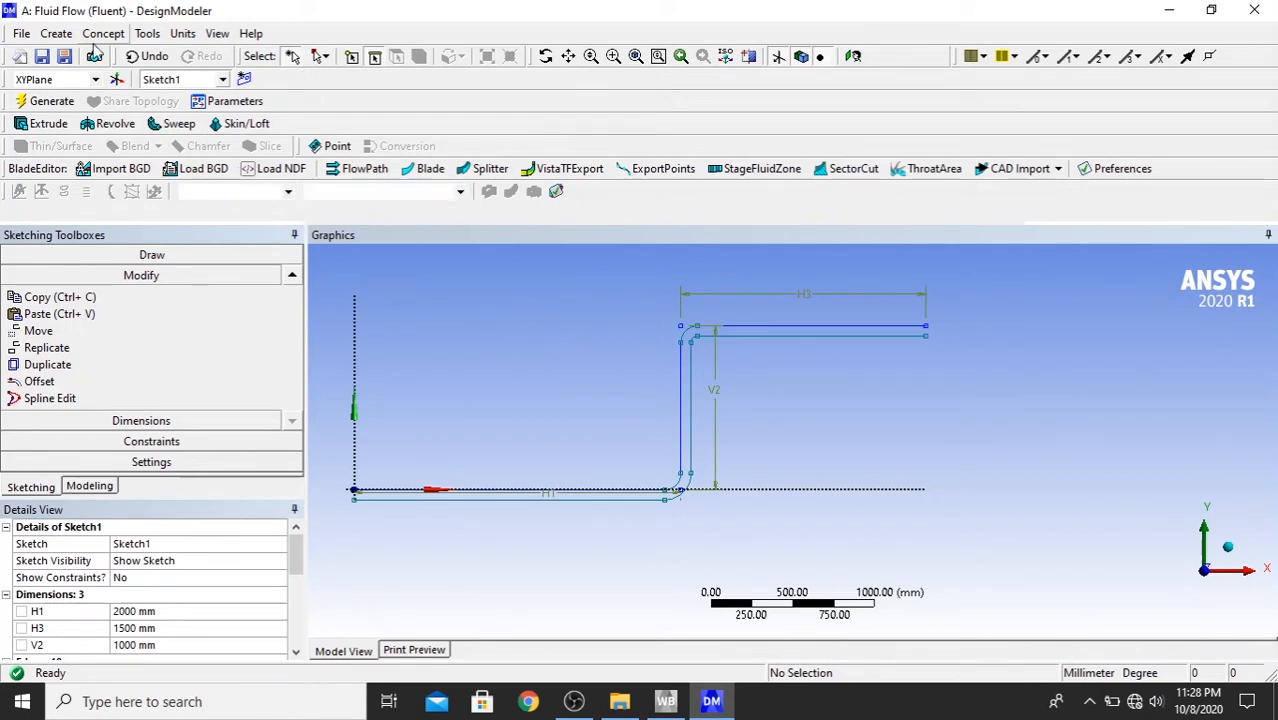
left_click(72, 256)
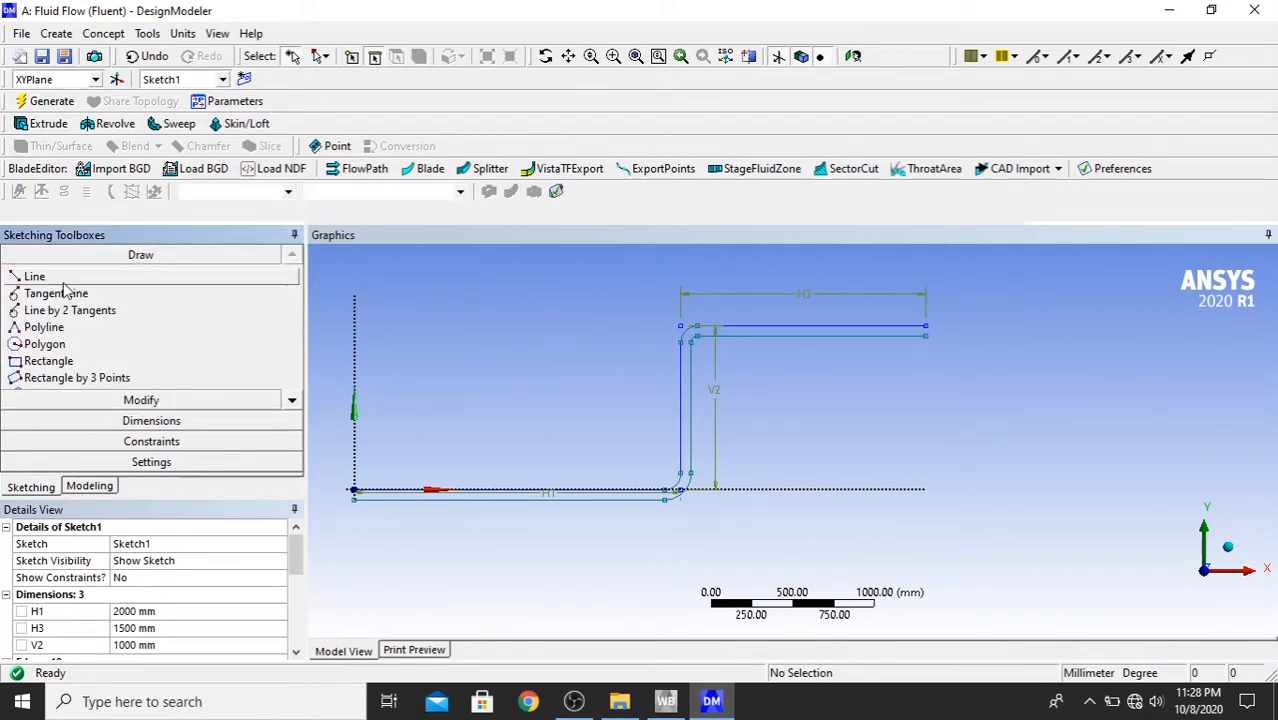
left_click(45, 277)
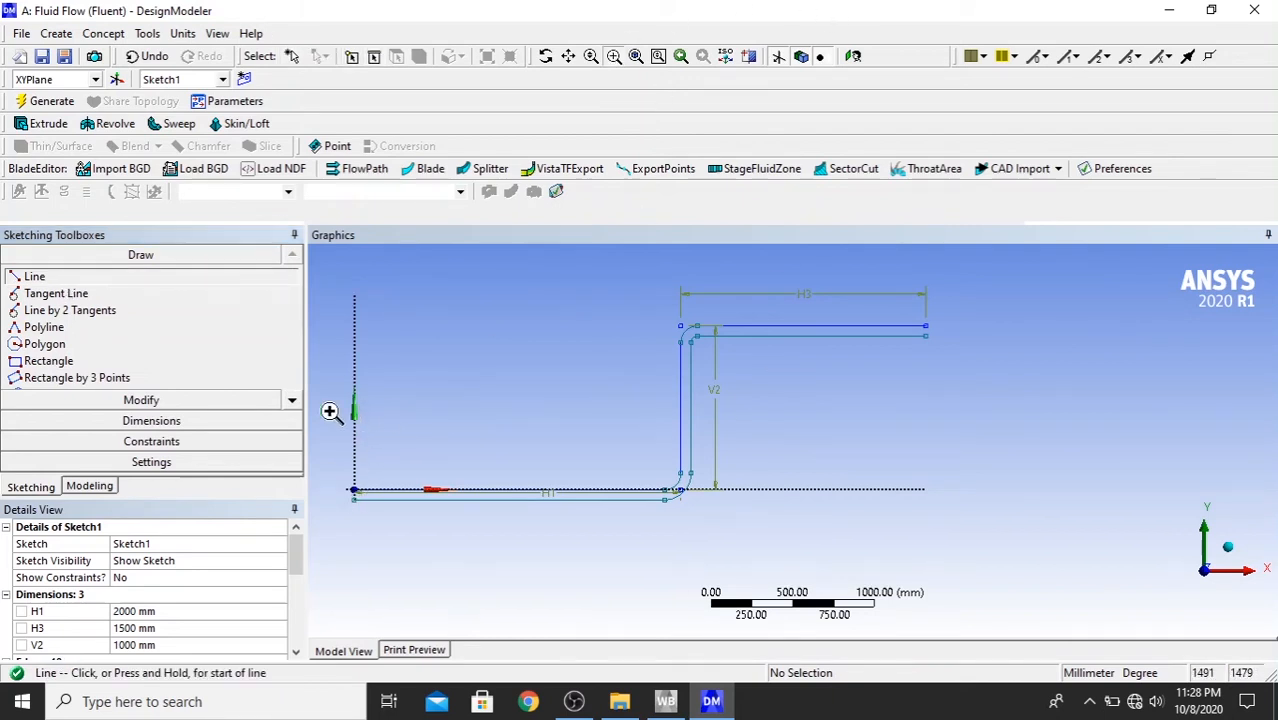
right_click_drag(353, 477, 428, 516)
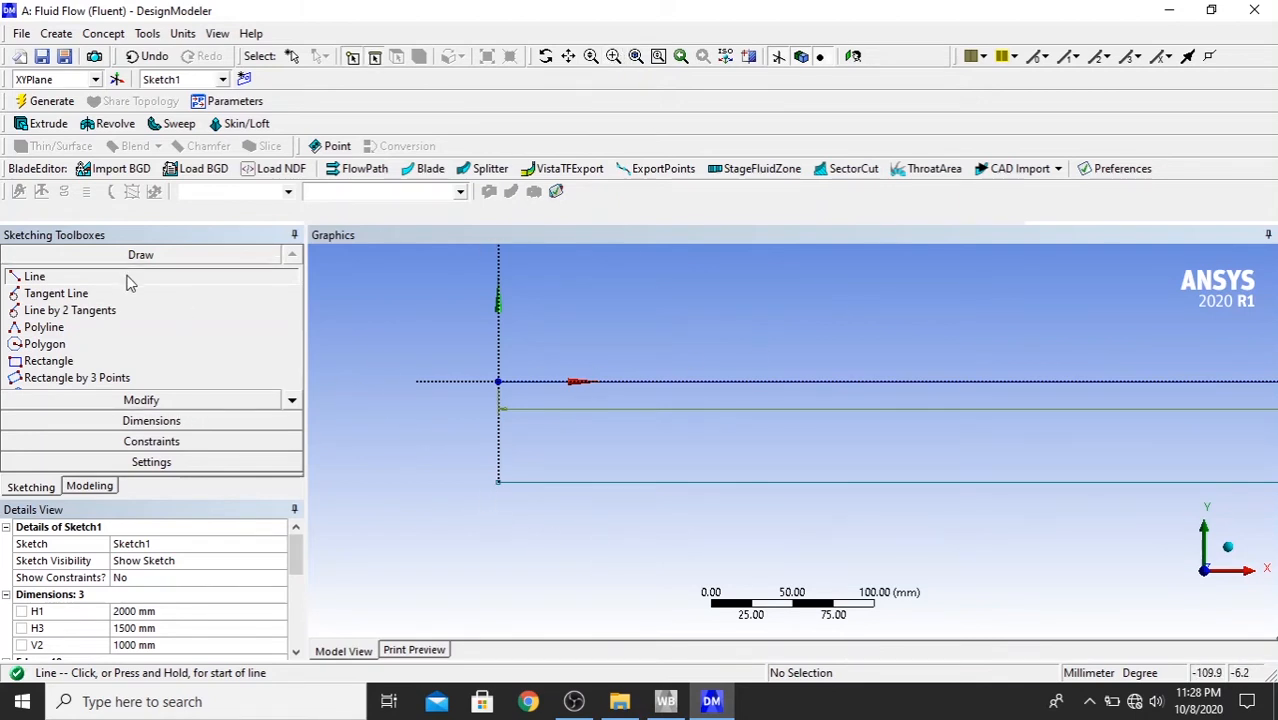
left_click(498, 480)
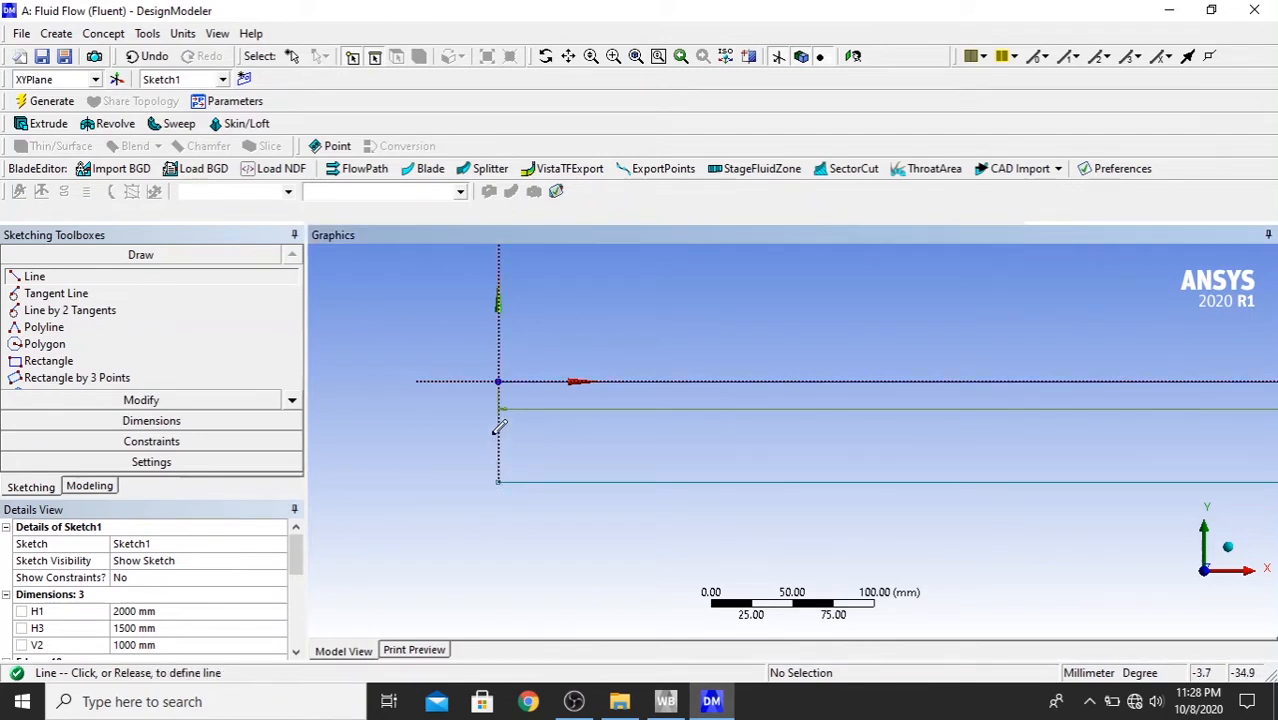
left_click(499, 380)
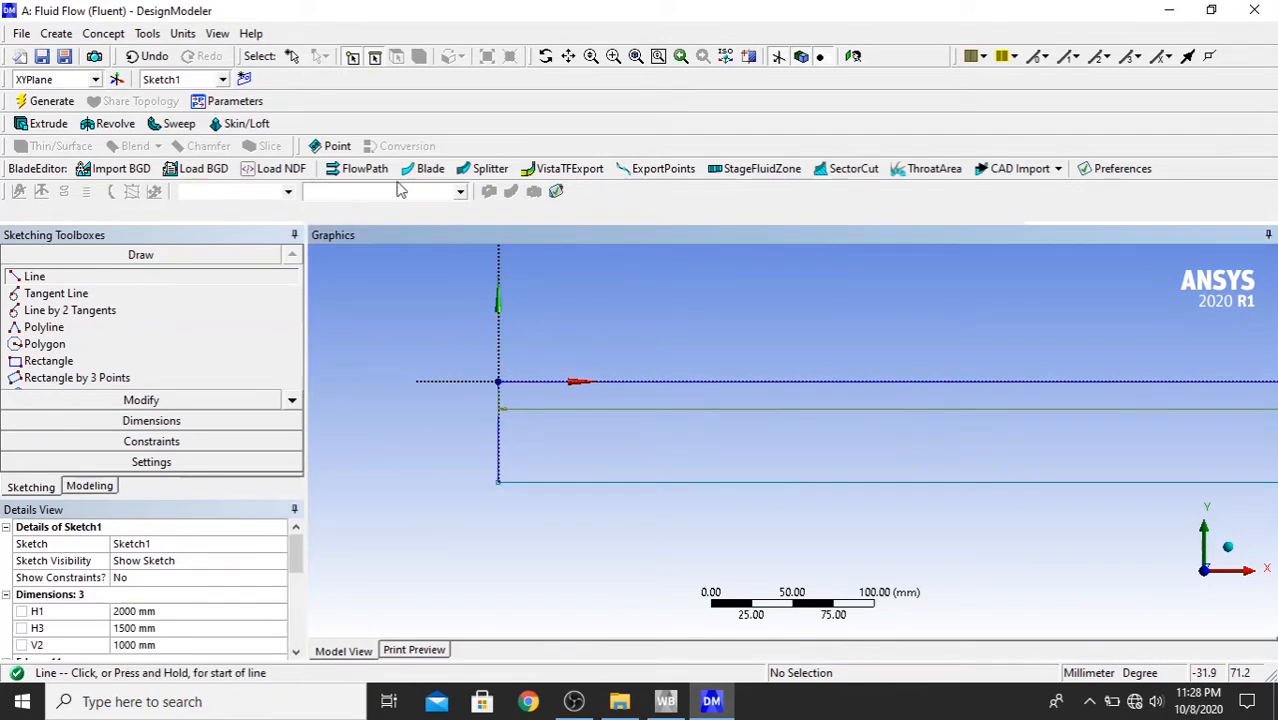
- Try to close the far upper end with a line from the offset endpoint up to the original endpoint, and undo it
left_click(636, 62)
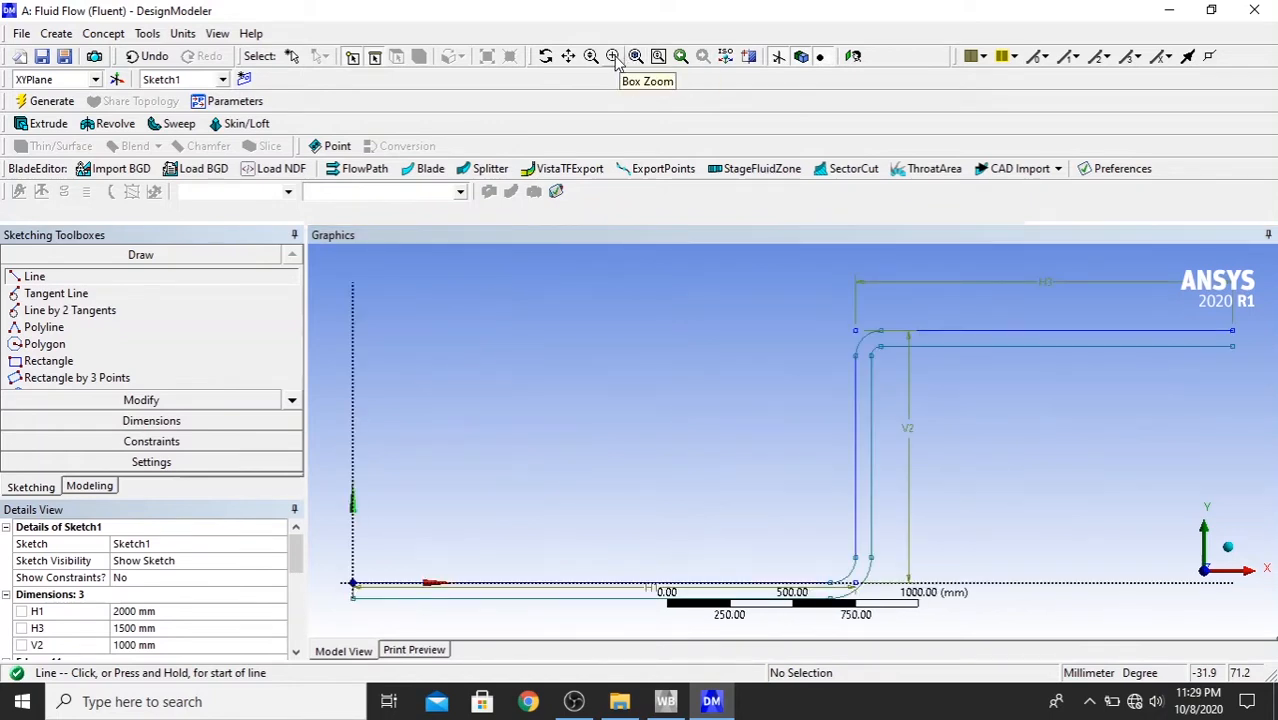
left_click(613, 56)
left_click_drag(1210, 318, 1272, 371)
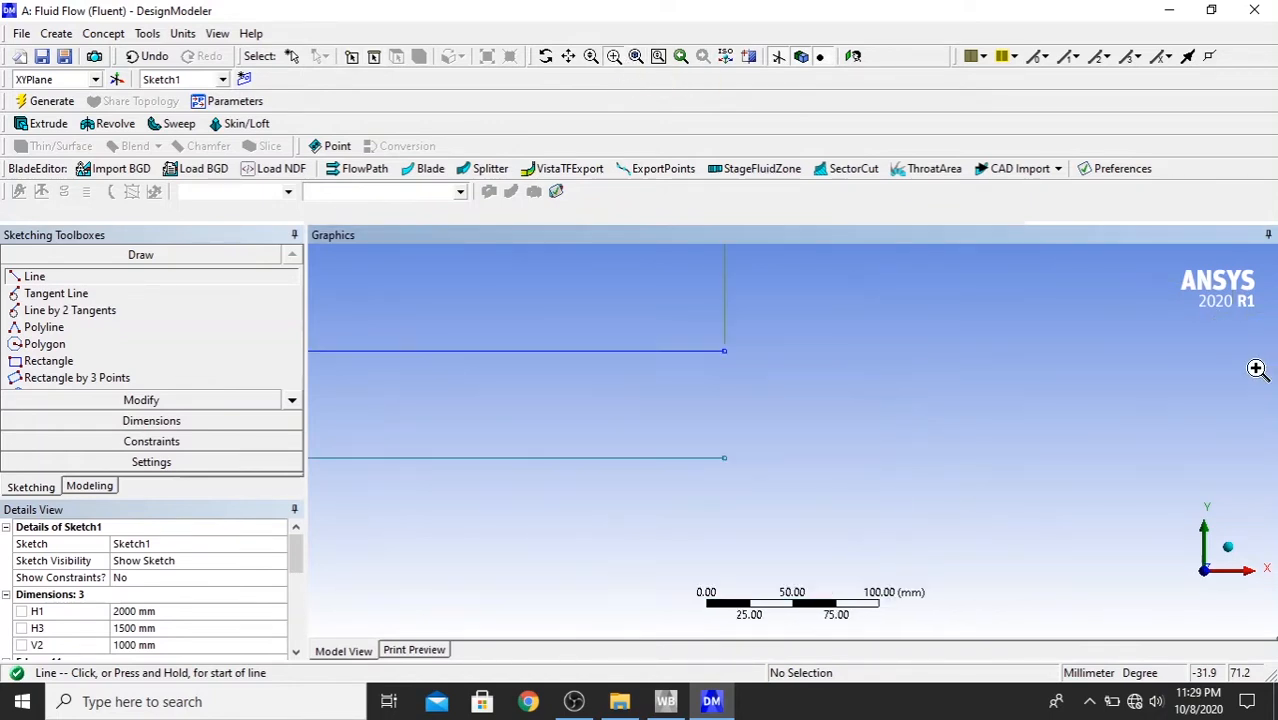
left_click(567, 56)
mouse_move(759, 305)
left_mouse_down()
mouse_move(749, 422)
mouse_move(762, 317)
left_mouse_up()
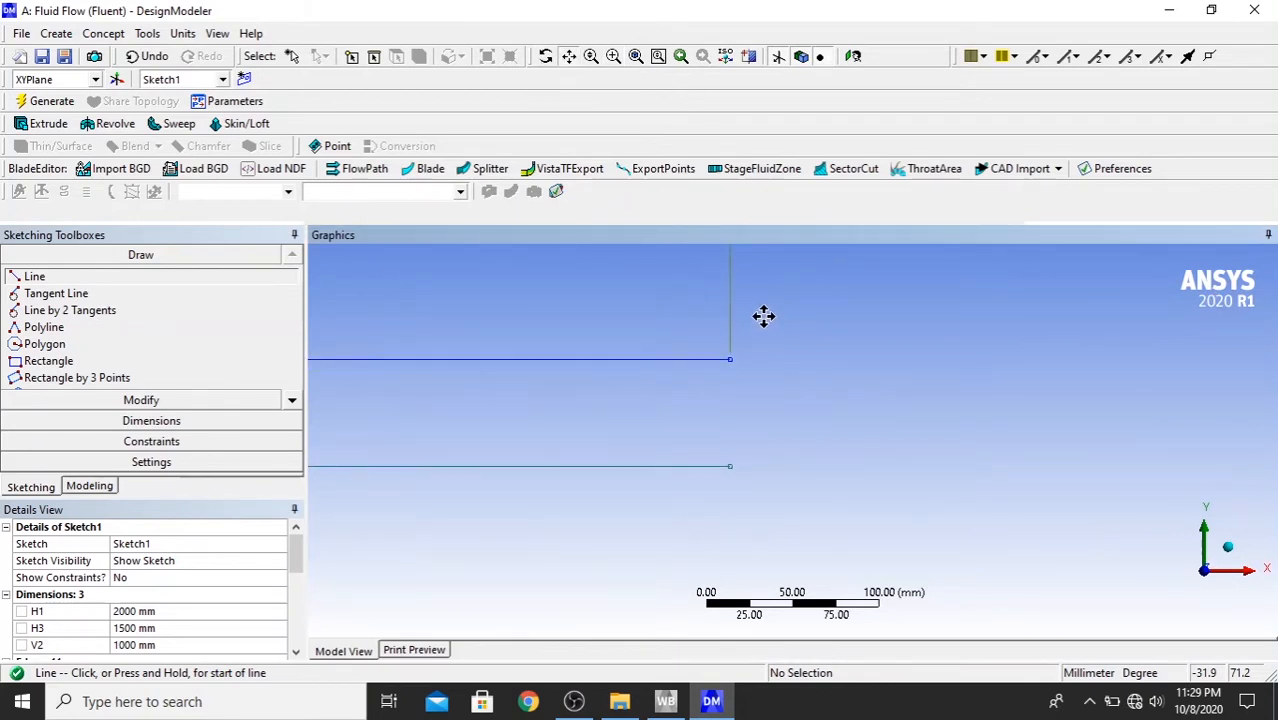
left_click(567, 56)
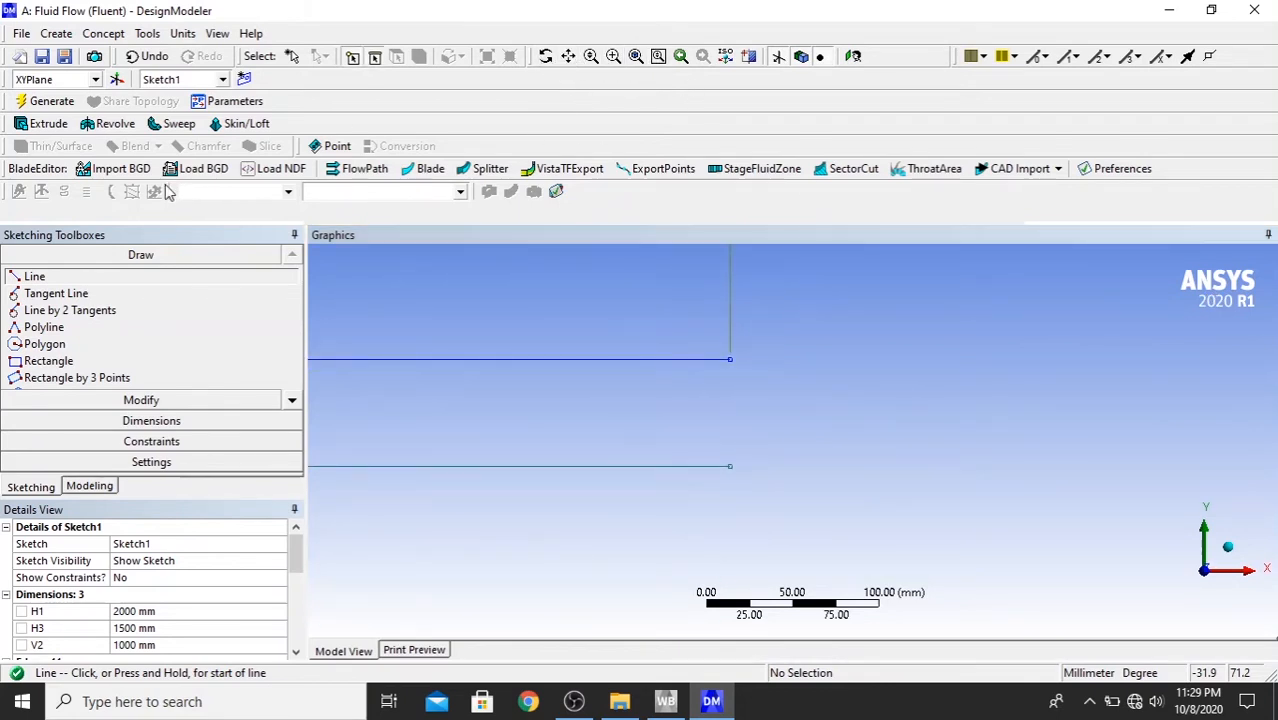
left_click(731, 465)
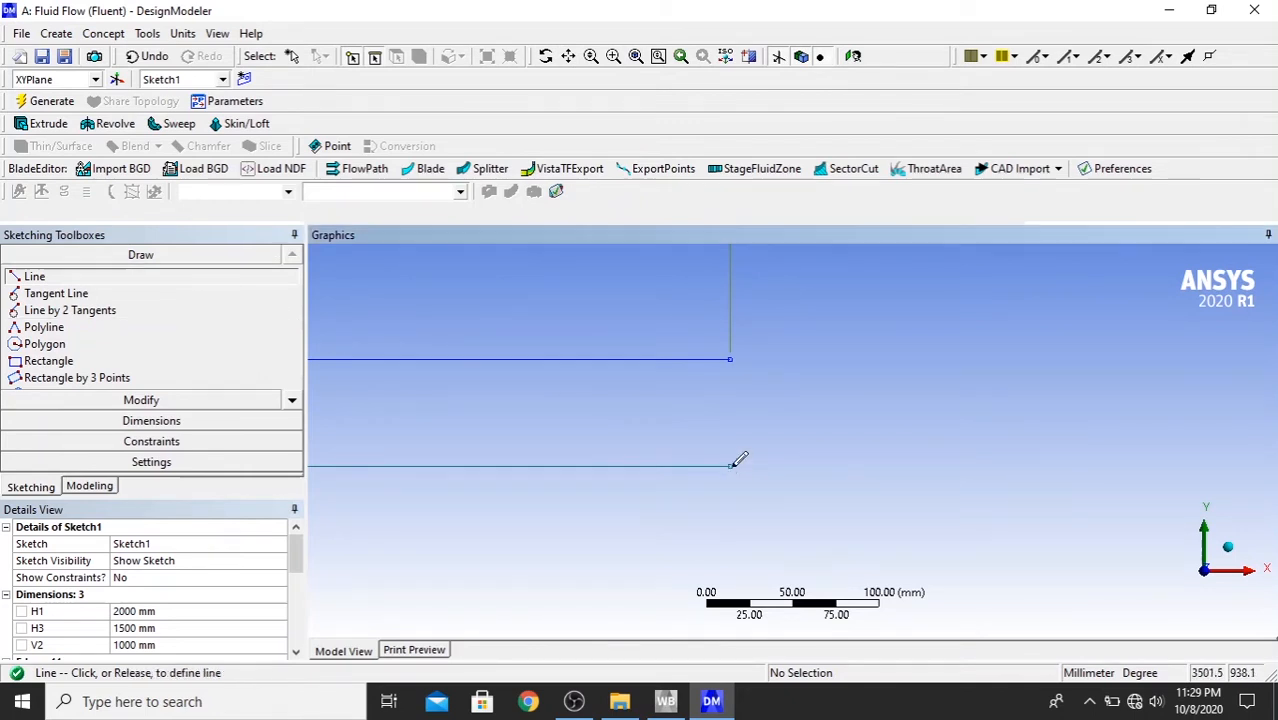
left_click(730, 360)
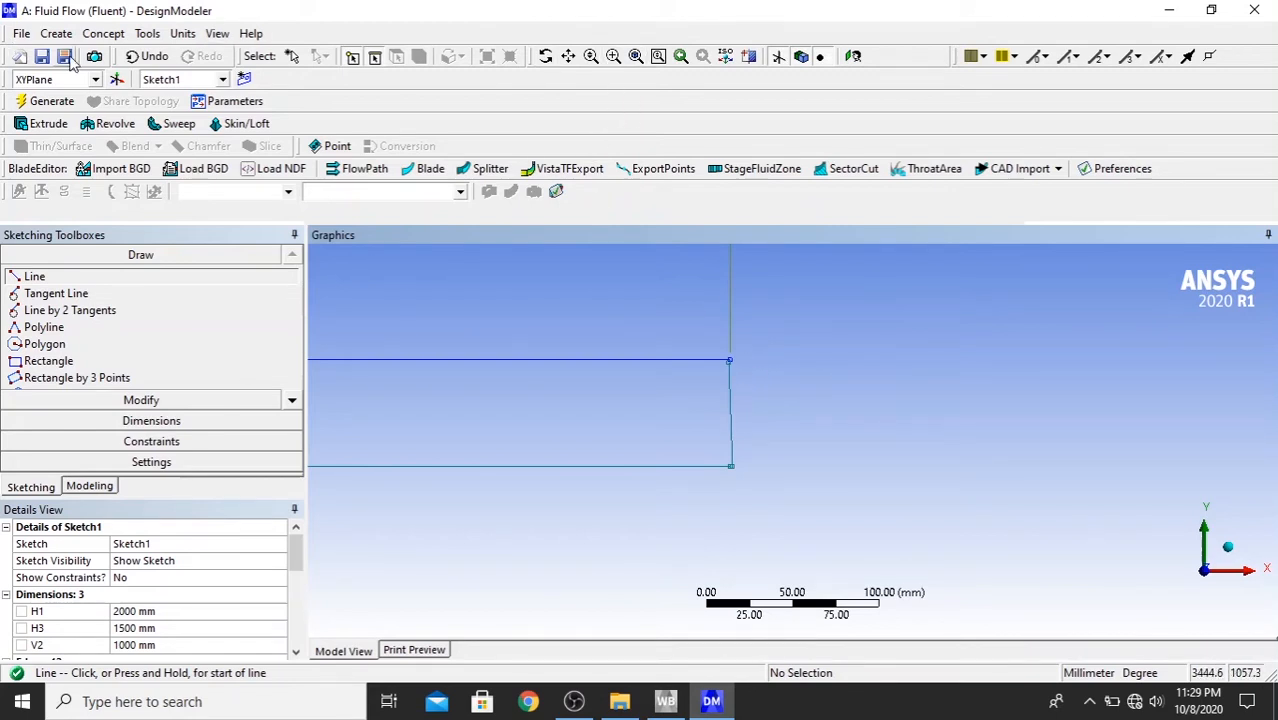
left_click(145, 56)
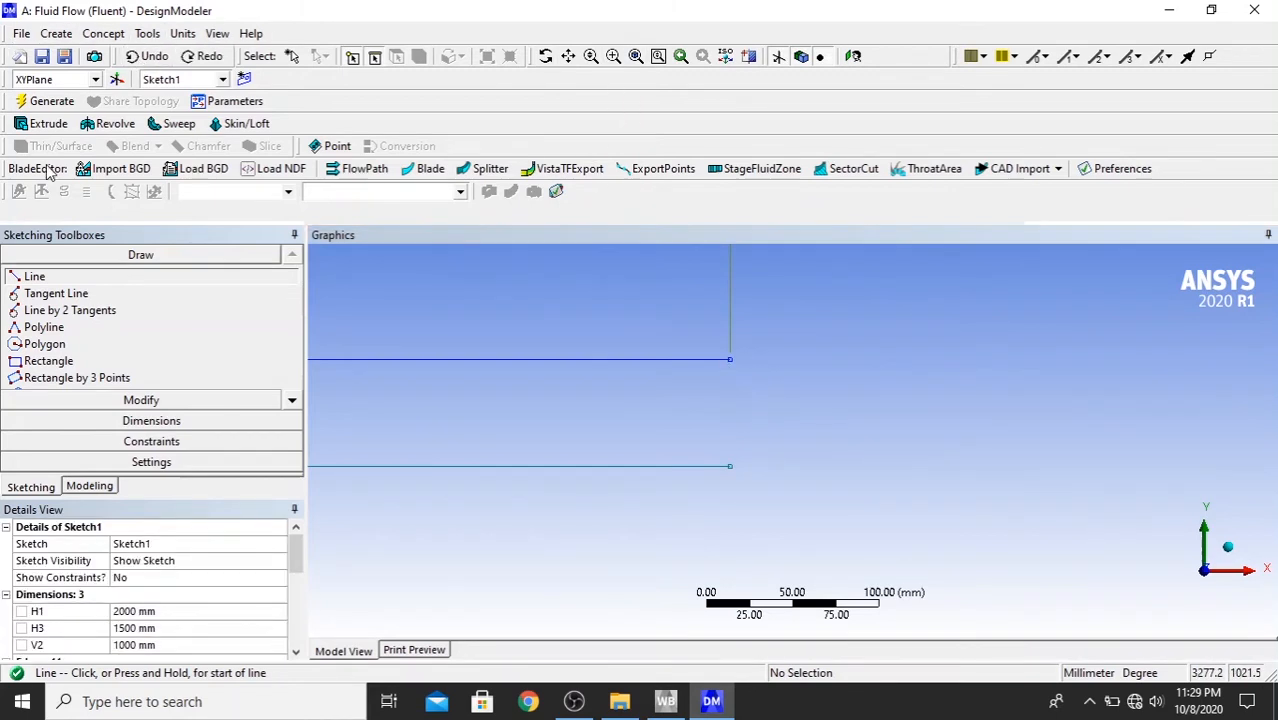
- Sketch a vertical line about 91 mm down from the upper line's far endpoint and trim the part extending below the offset line
left_click(730, 357)
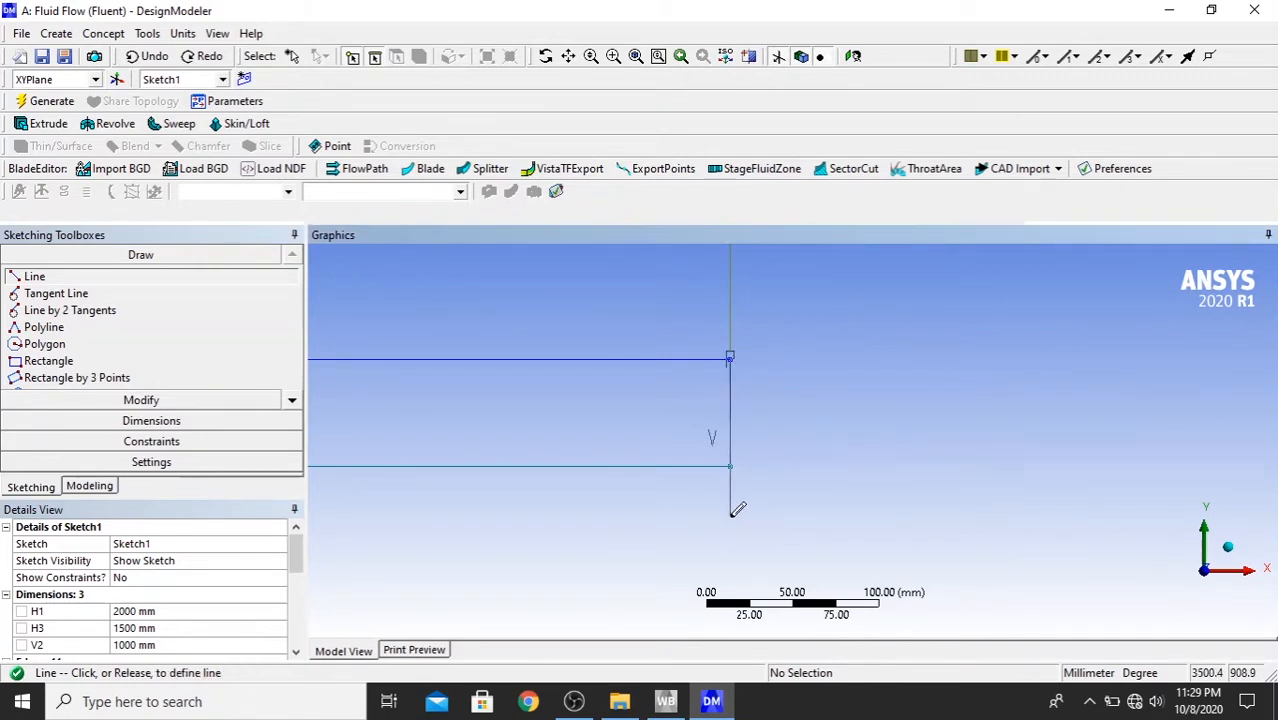
left_click(730, 517)
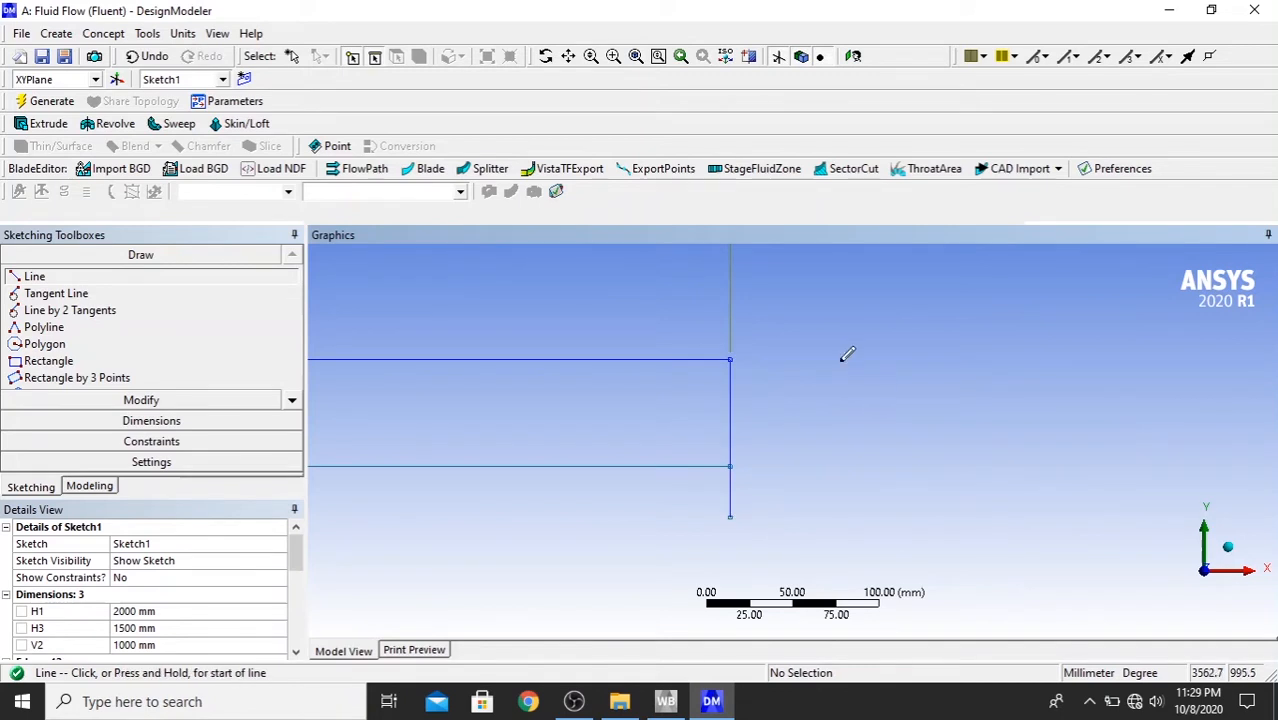
left_click(84, 402)
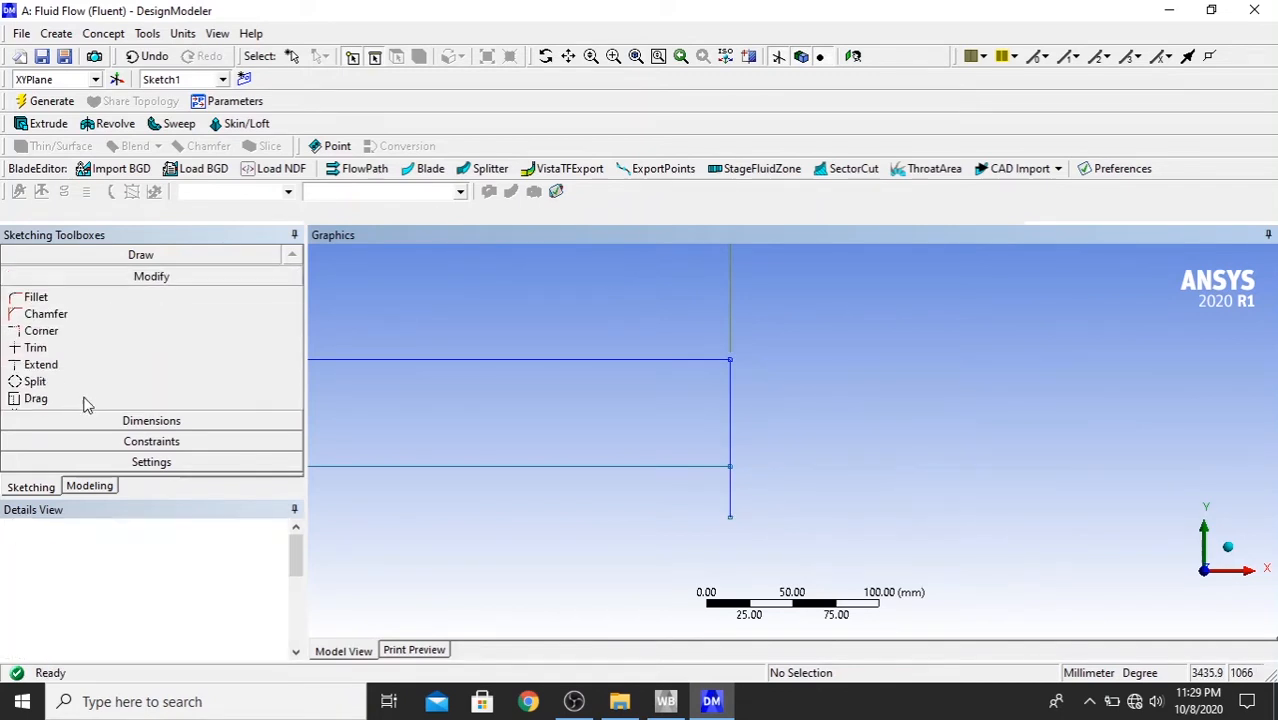
left_click(40, 348)
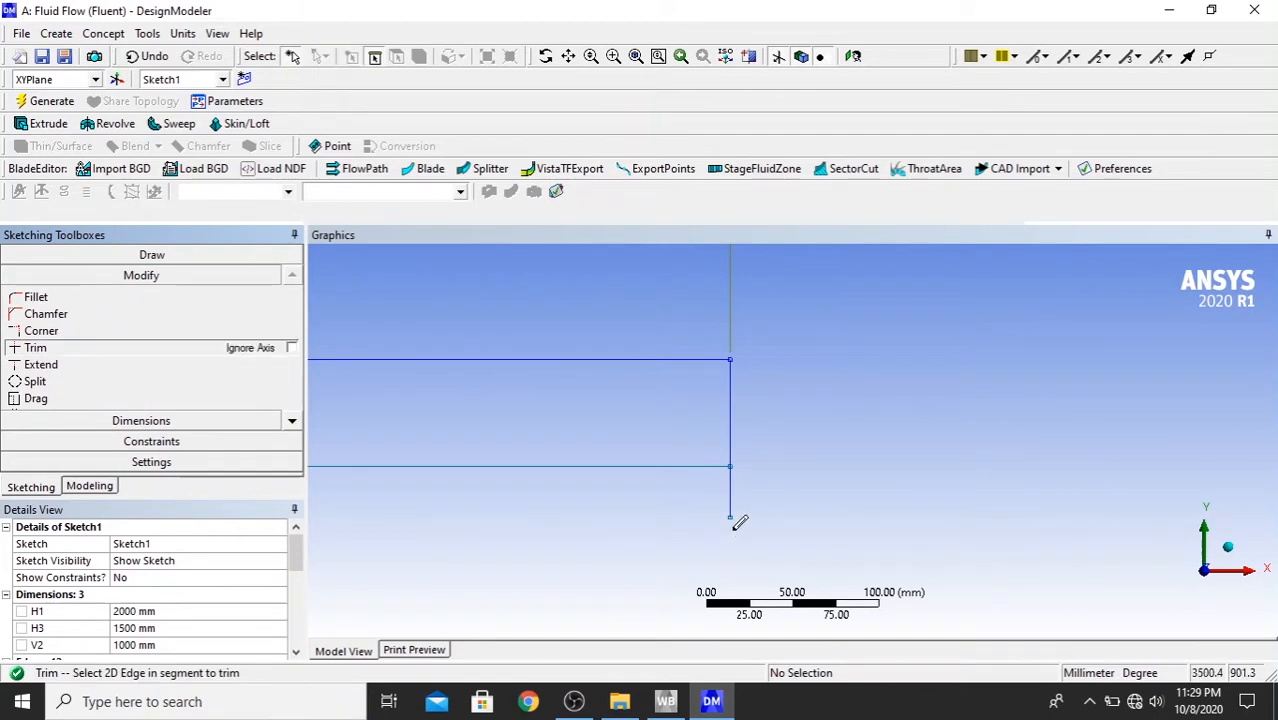
left_click(732, 488)
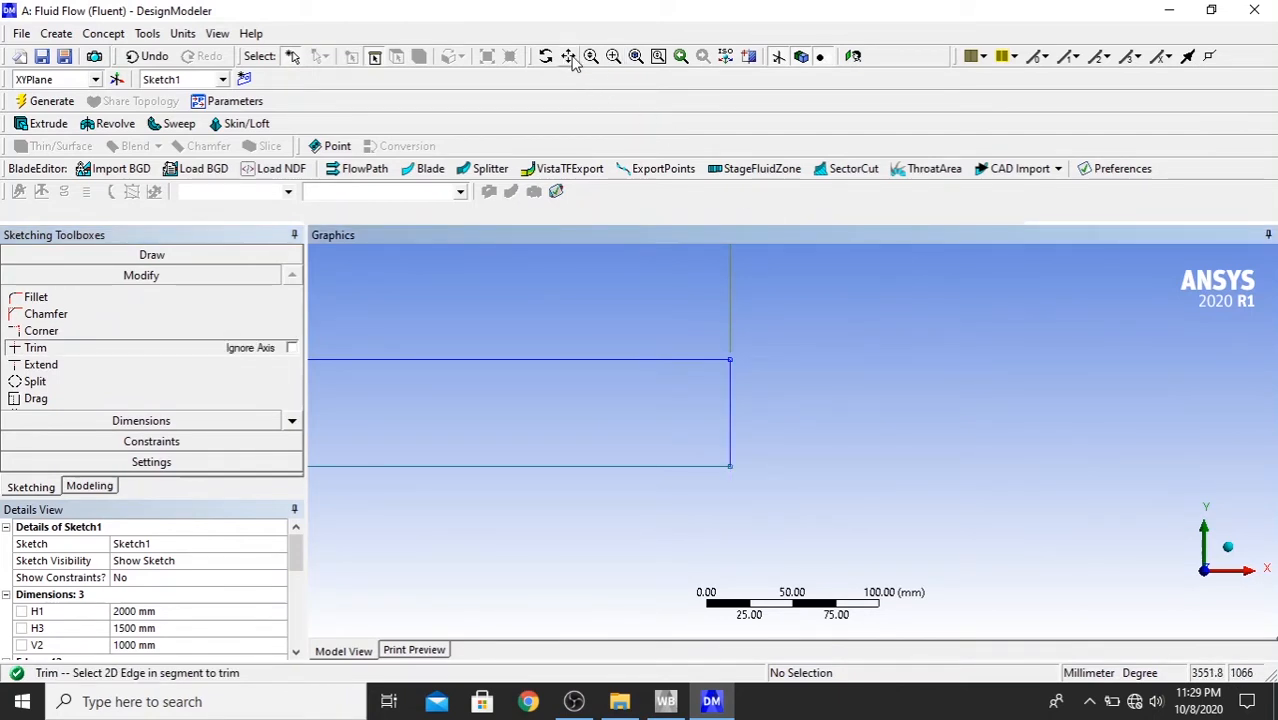
- Dimension the height of the short vertical closing line at the origin
left_click(635, 57)
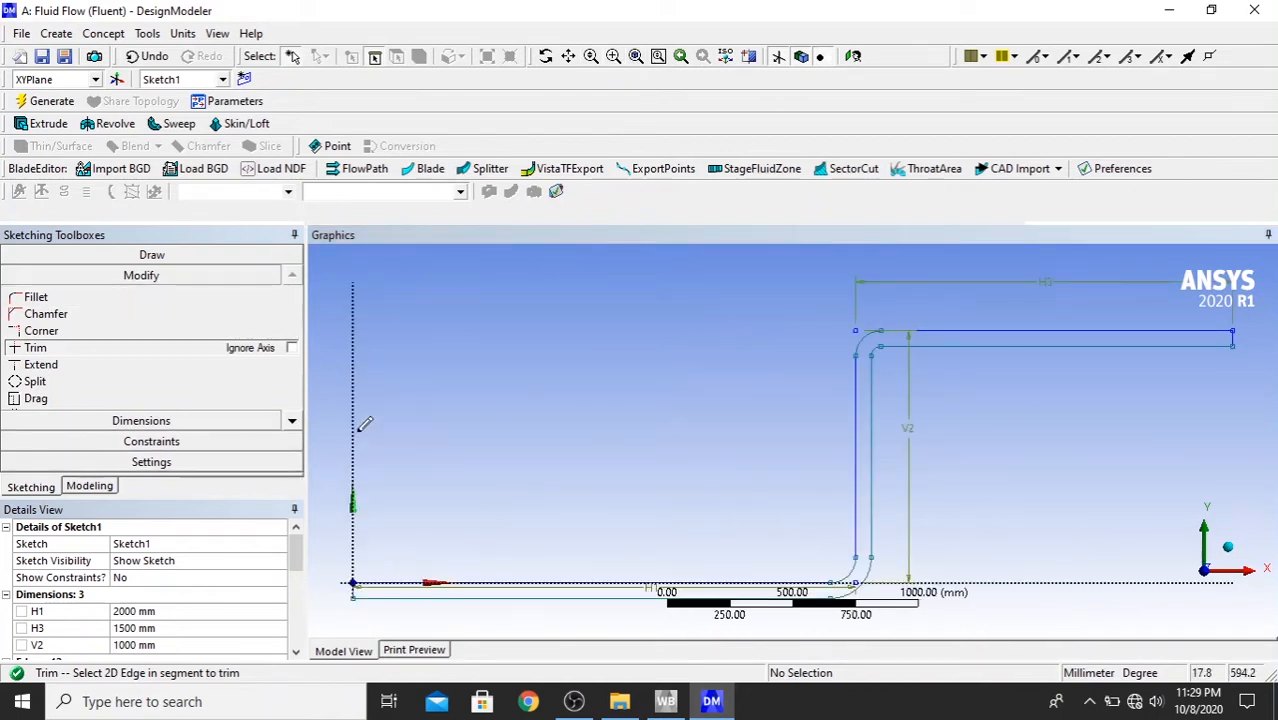
left_click(150, 421)
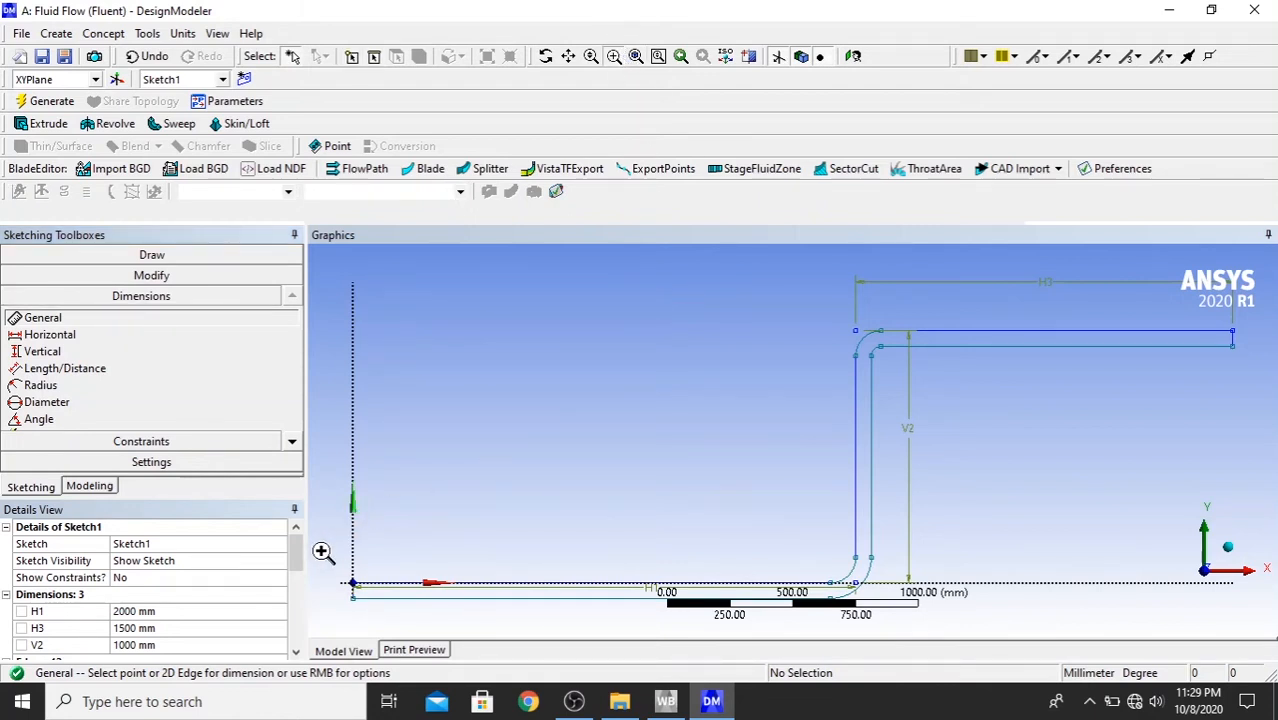
left_click_drag(321, 551, 383, 622)
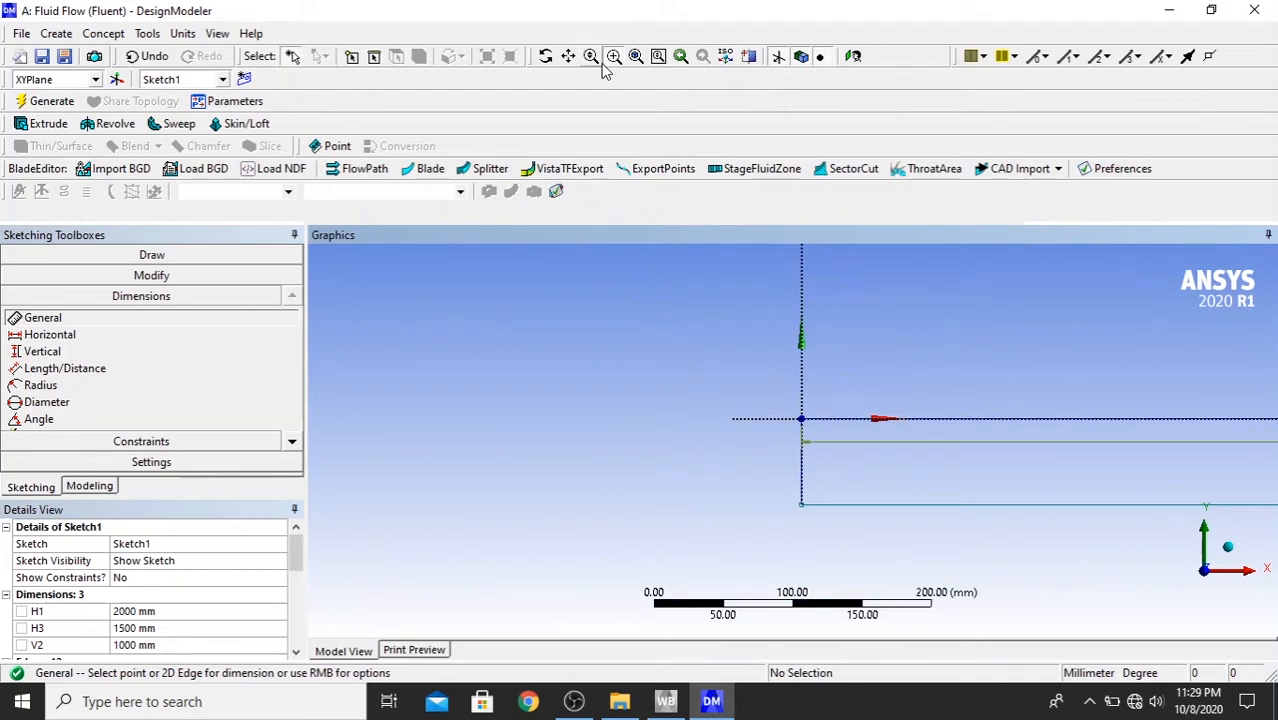
left_click(800, 487)
left_click(683, 470)
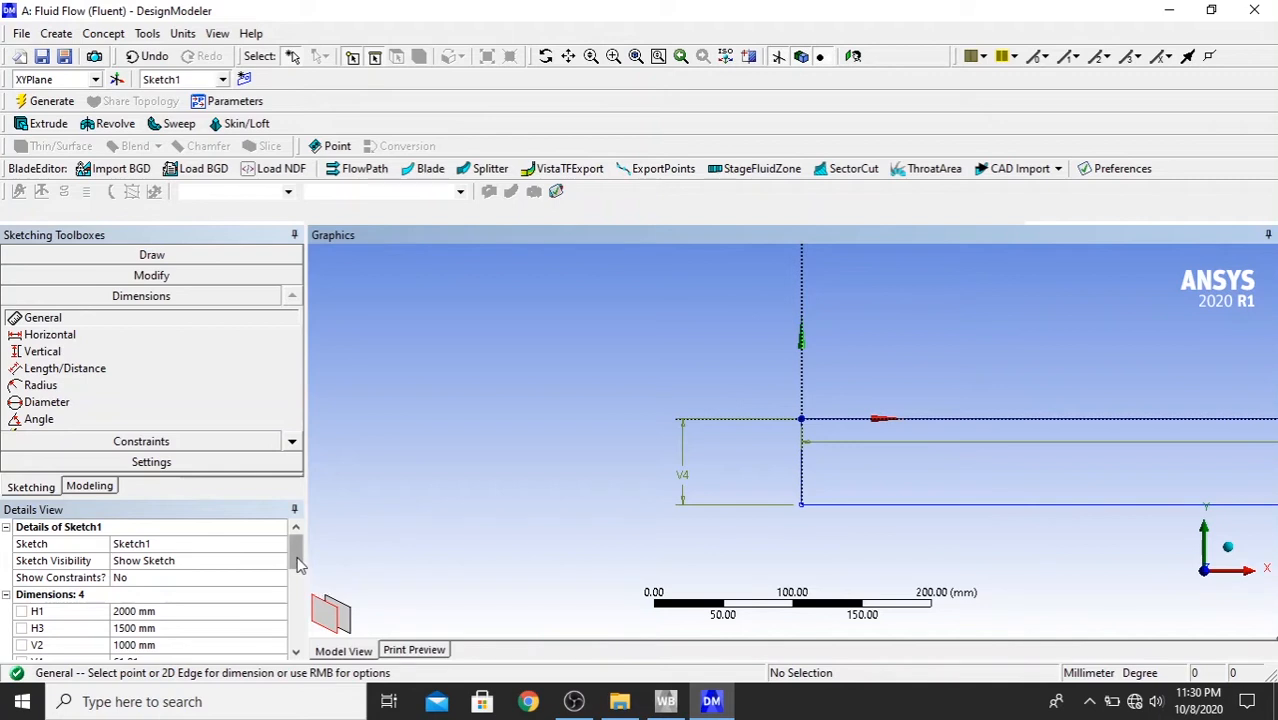
- Set the closing line's height dimension at the origin to 100 mm
scroll(150, 610, "down", 1)
left_click(169, 614)
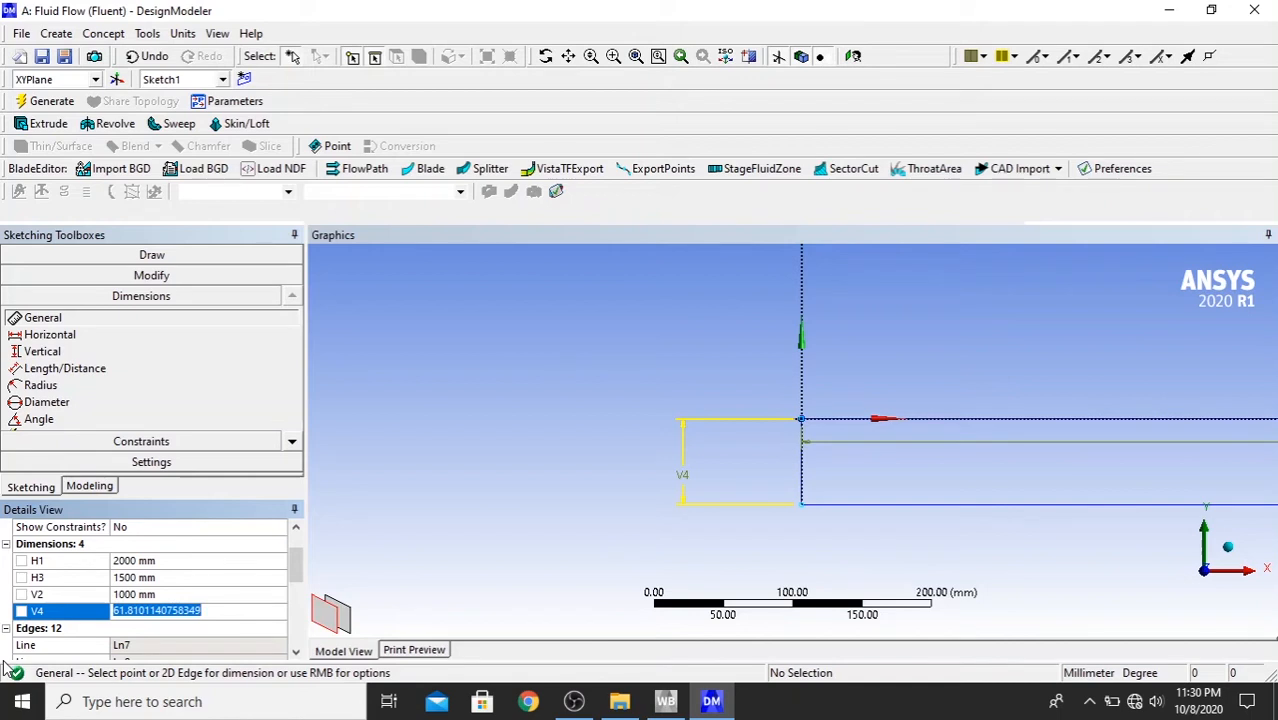
type("10")
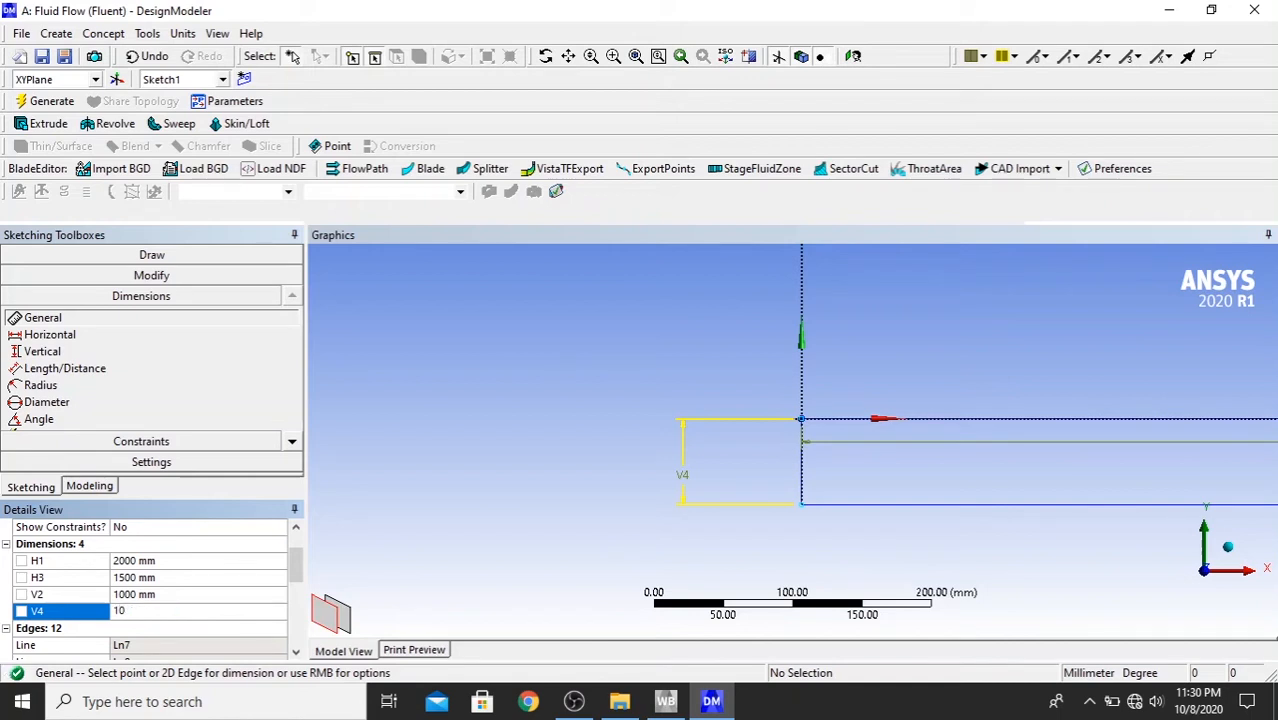
type("0")
key("Return")
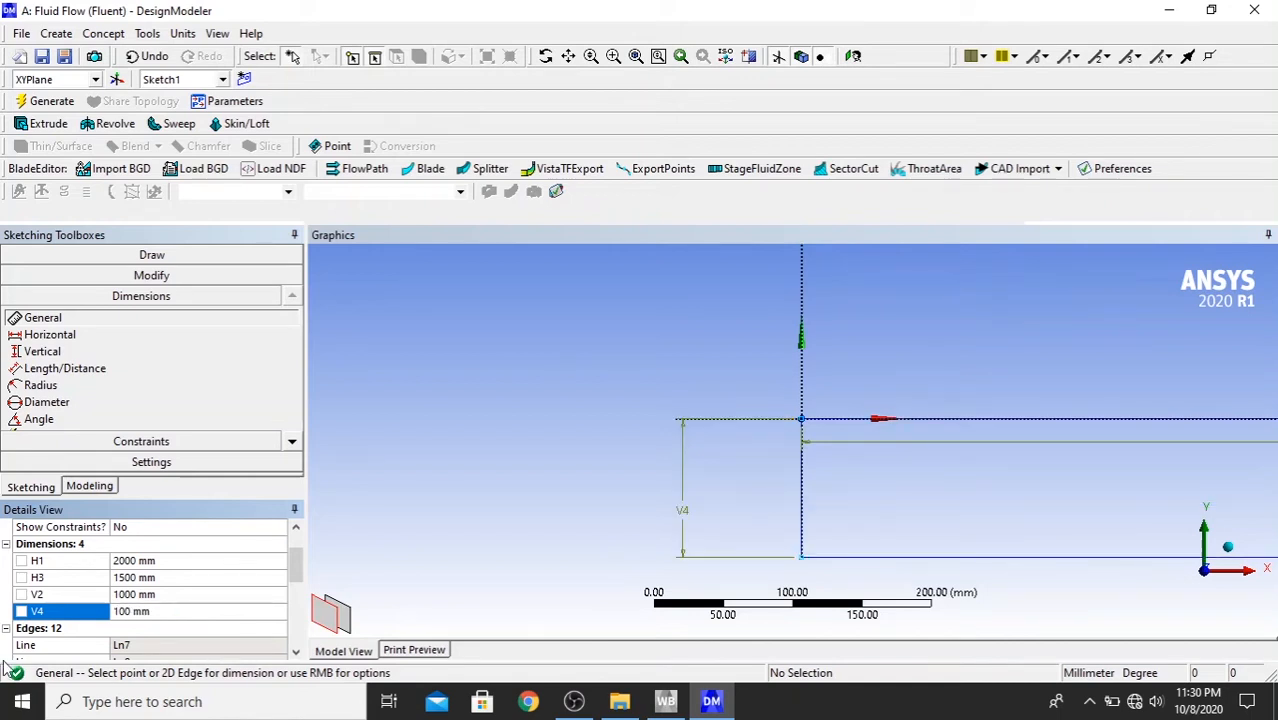
- Set the height dimension of the vertical closing line at the origin to 65 mm
left_click(634, 57)
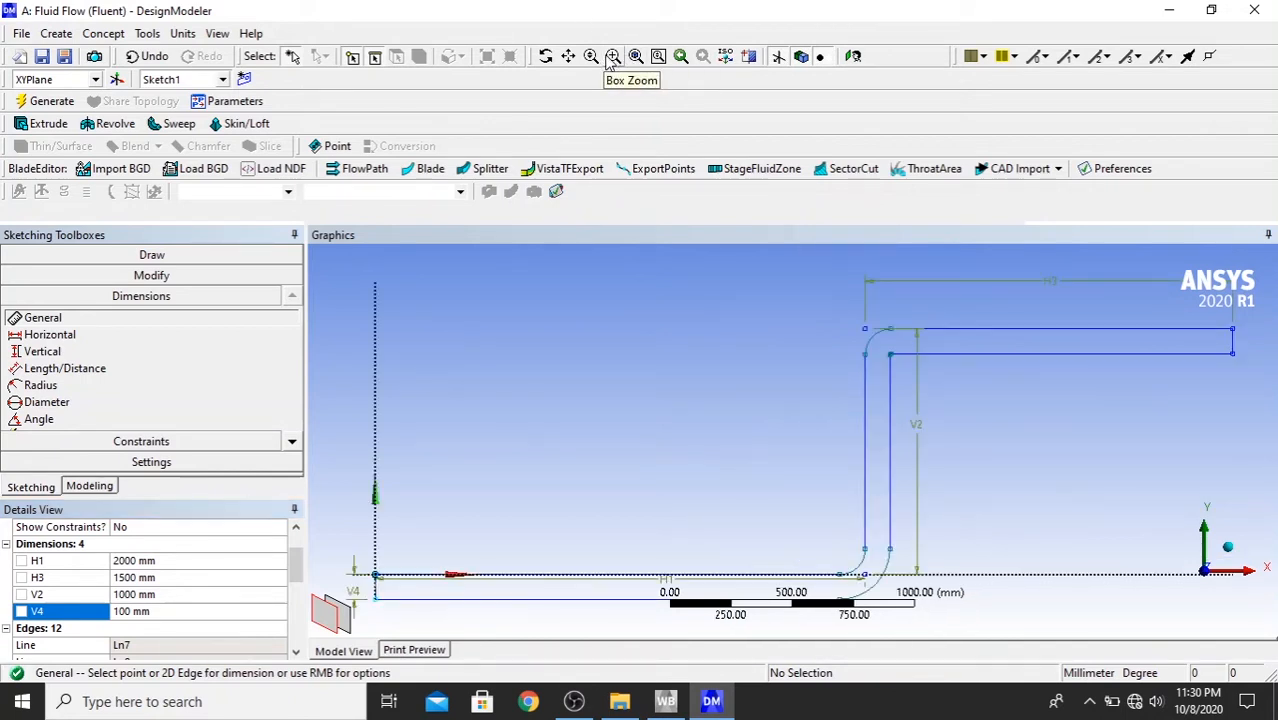
left_click(612, 57)
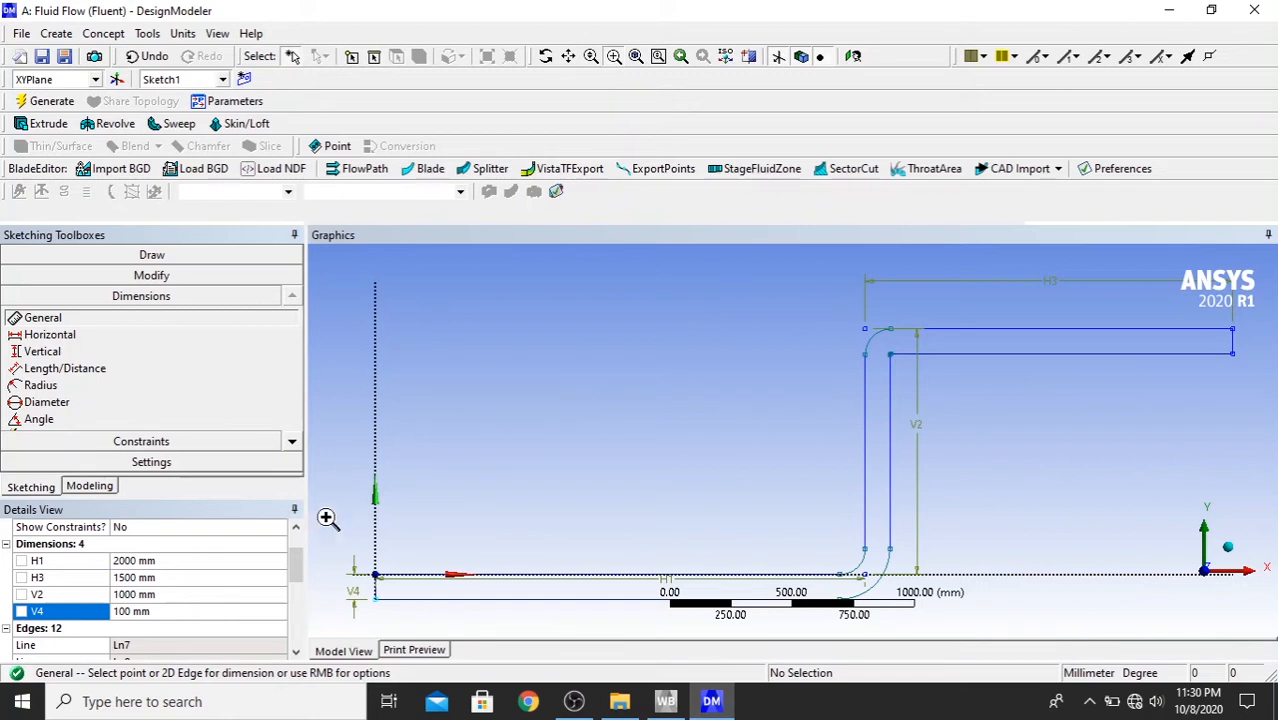
left_click_drag(332, 558, 390, 634)
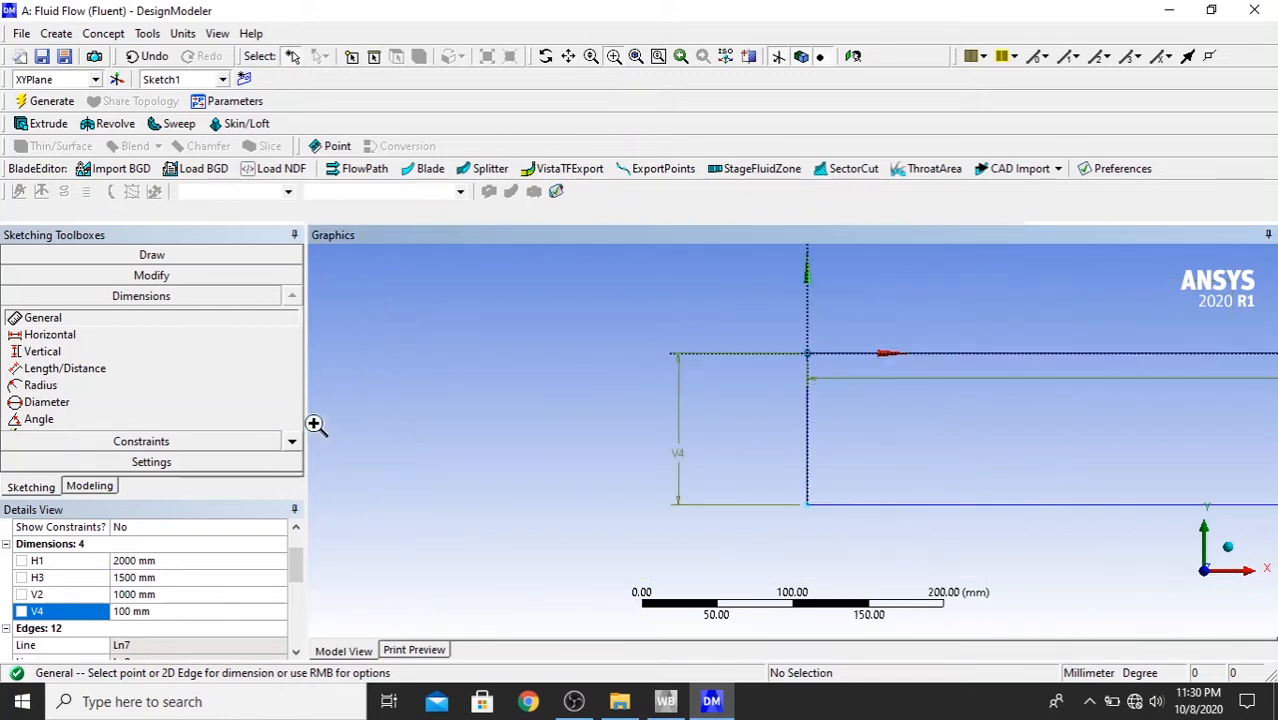
left_click(152, 611)
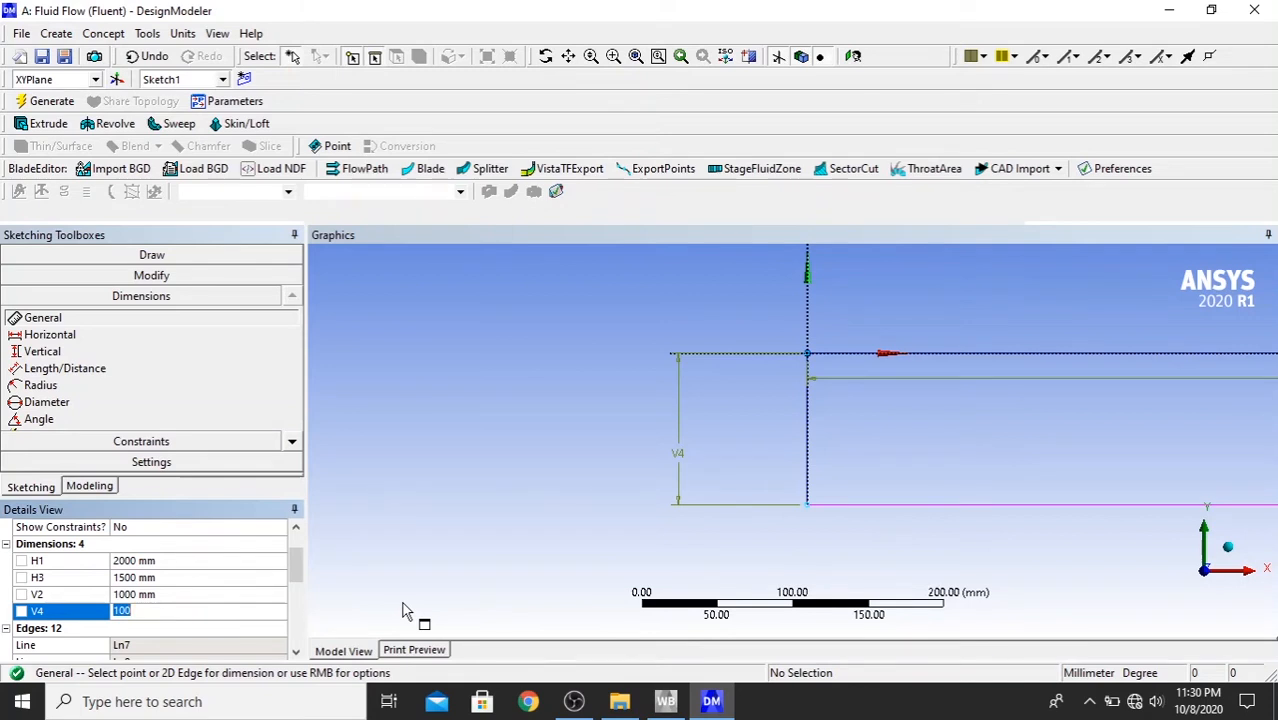
type("65")
key("Return")
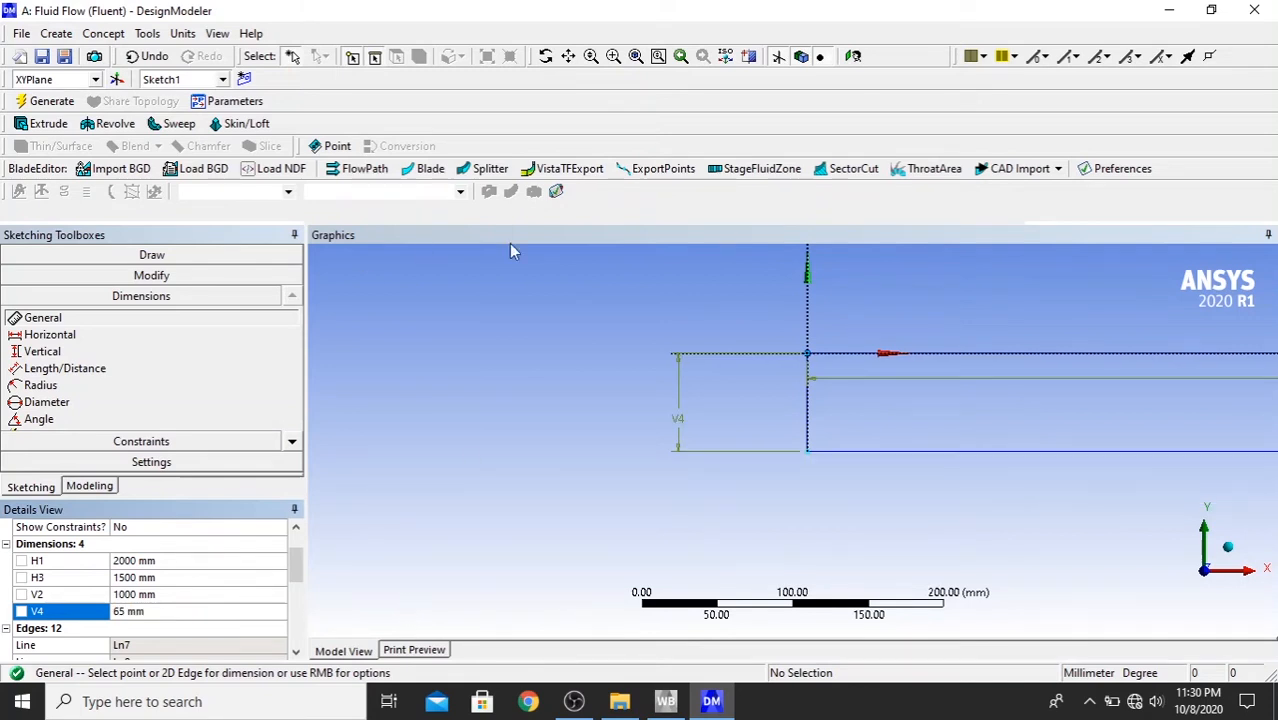
- Create a surface from Sketch1 with the Add Material operation and generate it
left_click(636, 56)
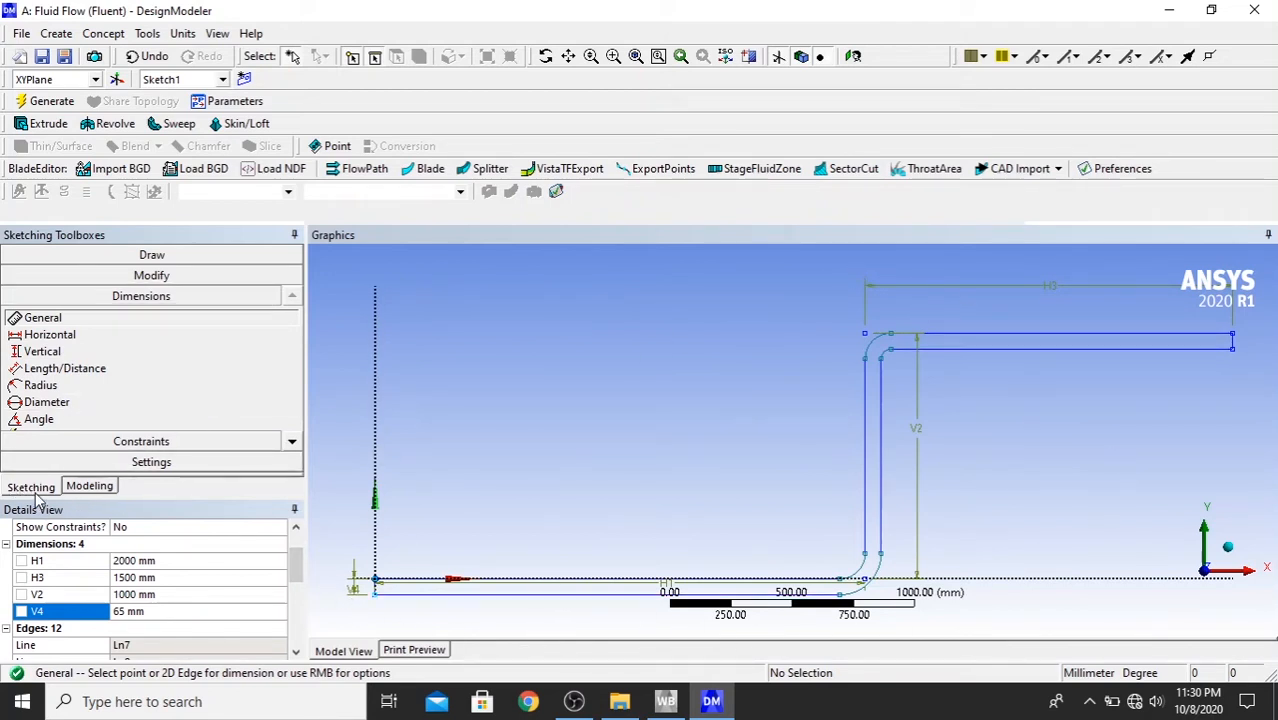
left_click(89, 487)
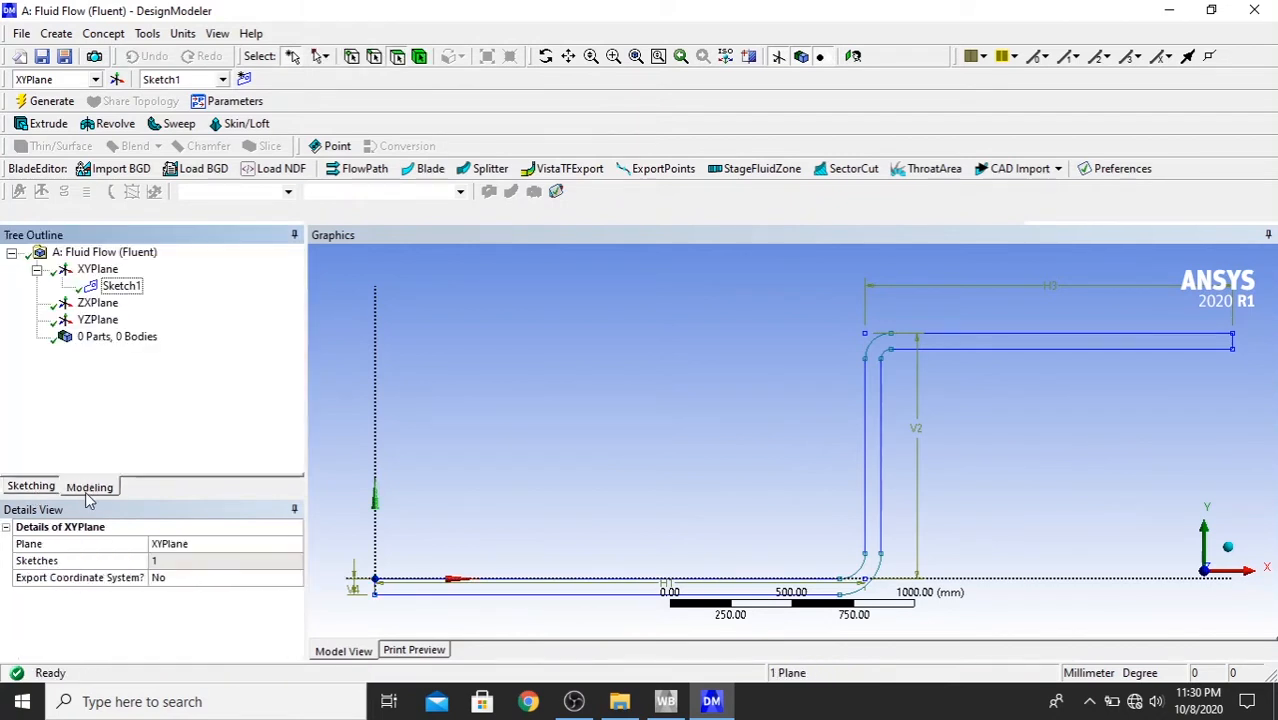
left_click(121, 287)
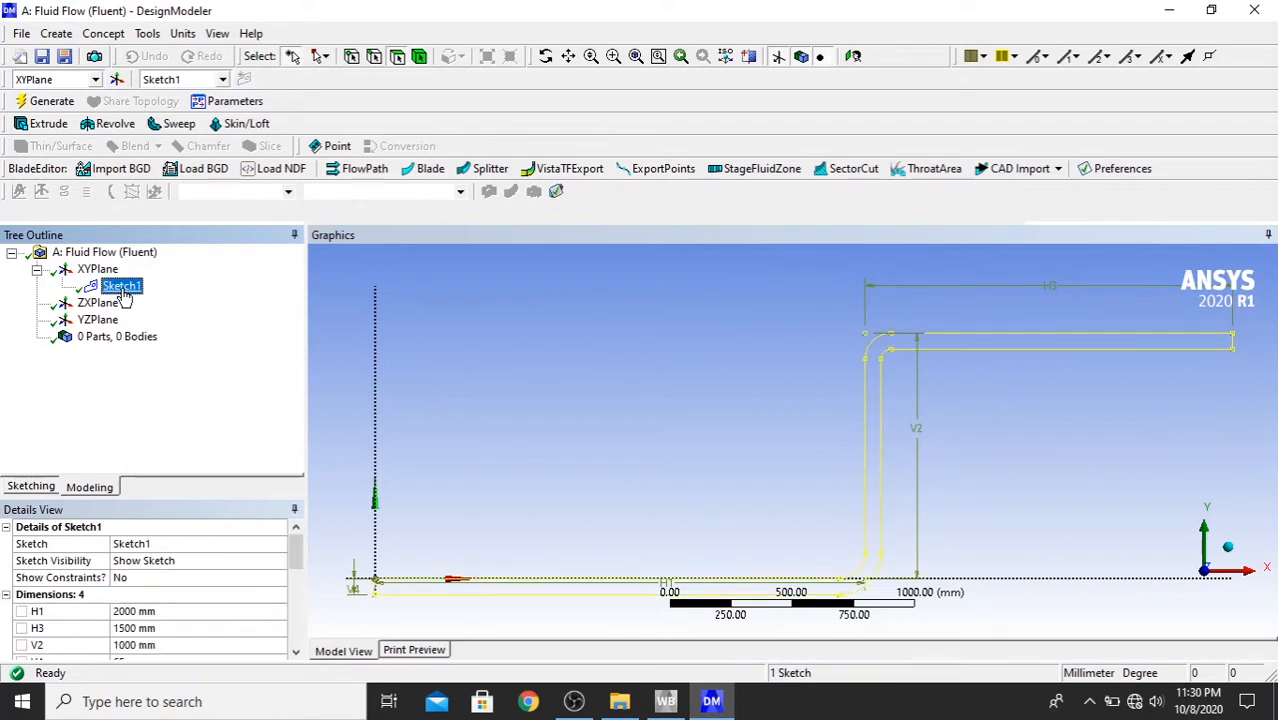
left_click(103, 35)
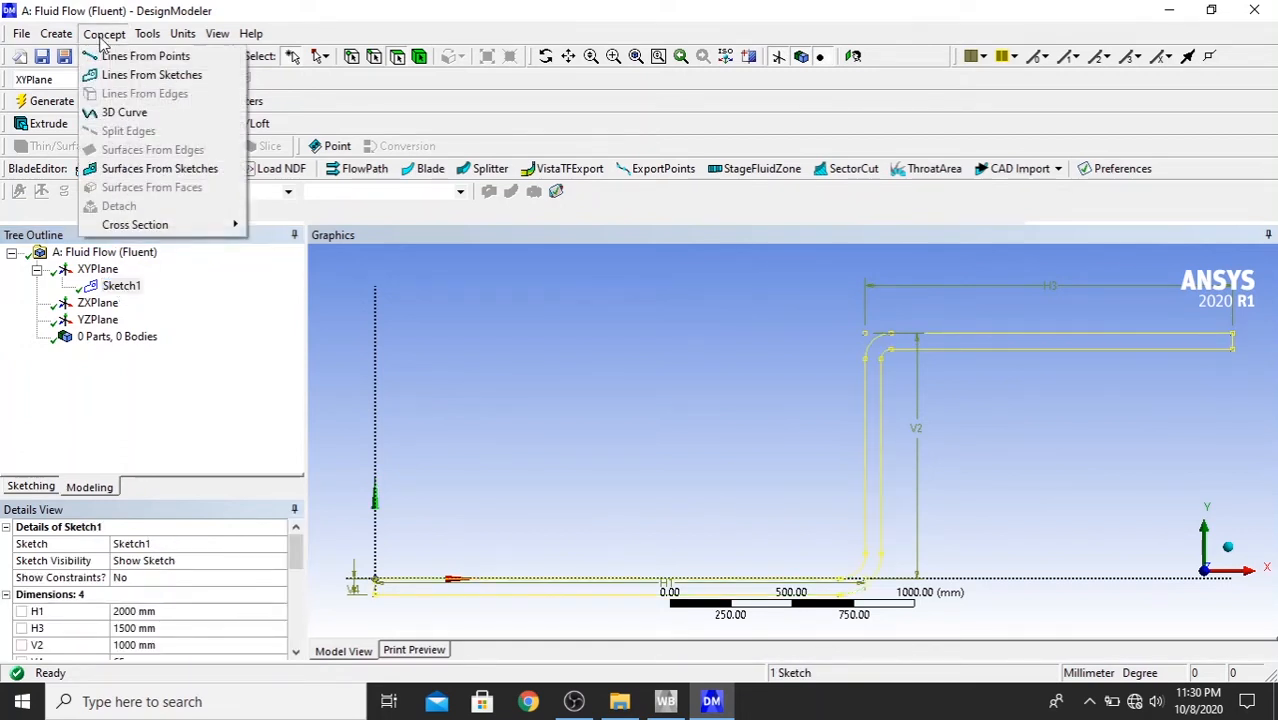
left_click(147, 170)
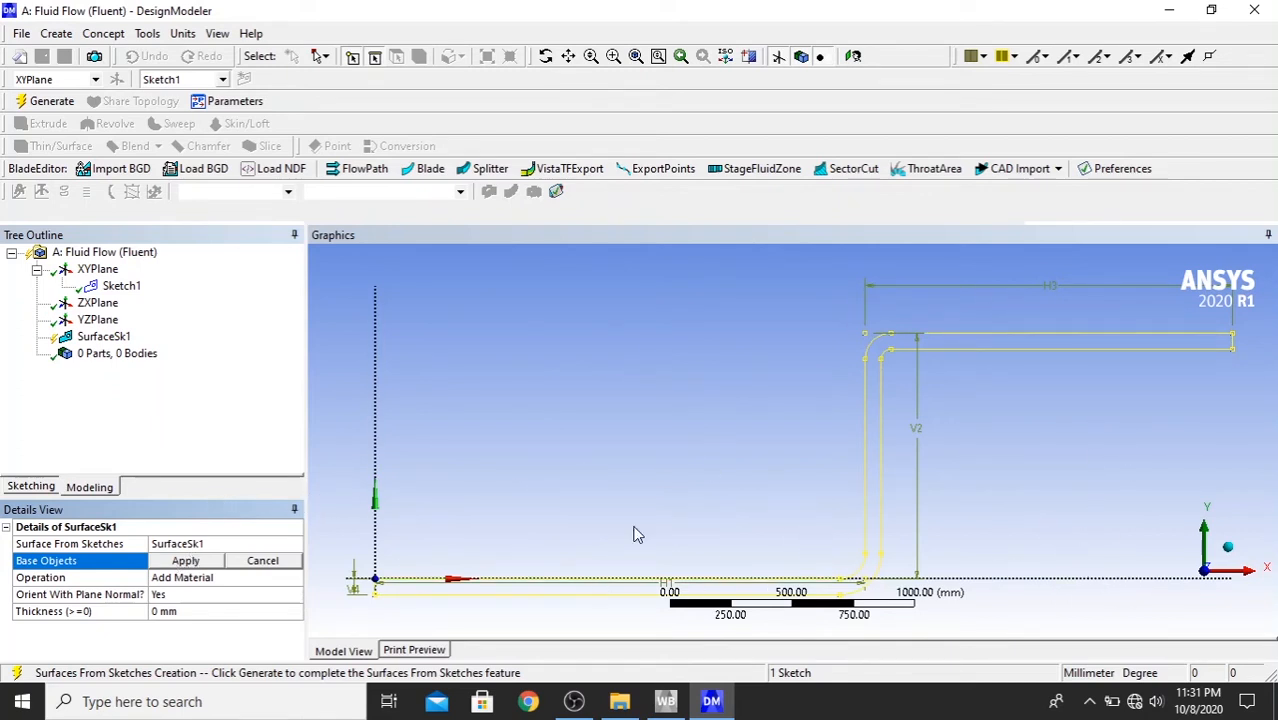
left_click(186, 565)
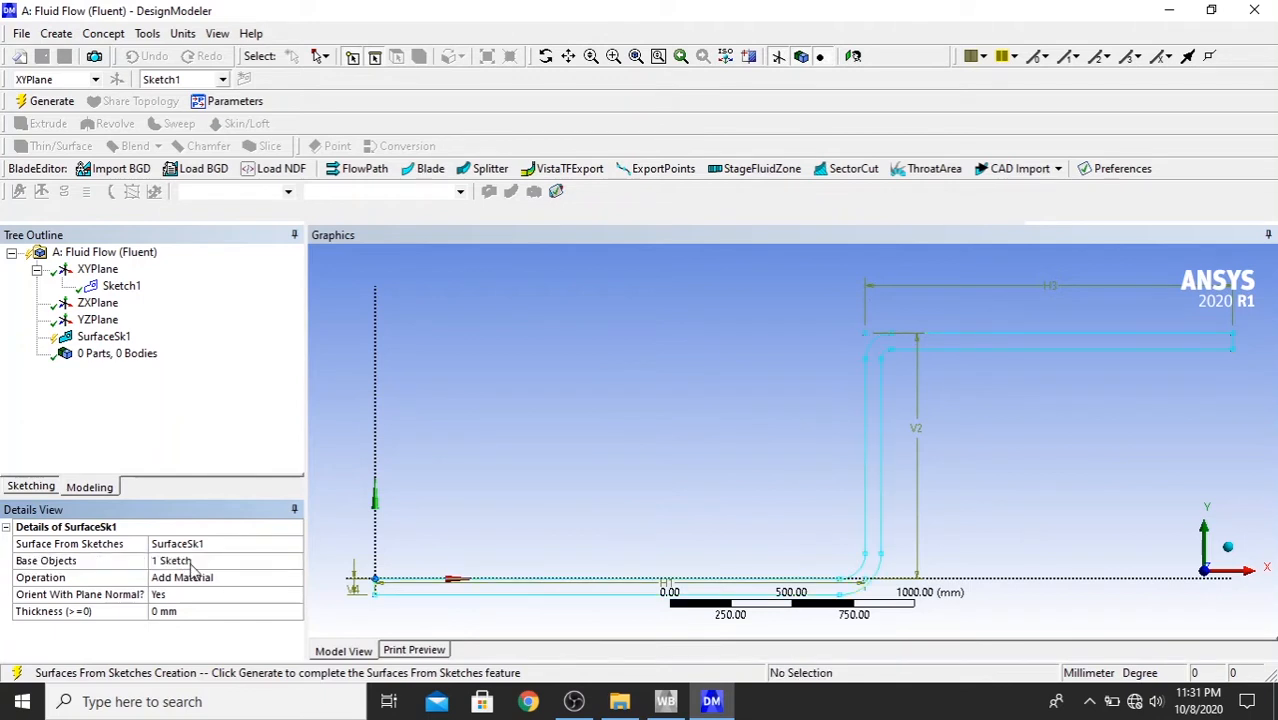
left_click(46, 101)
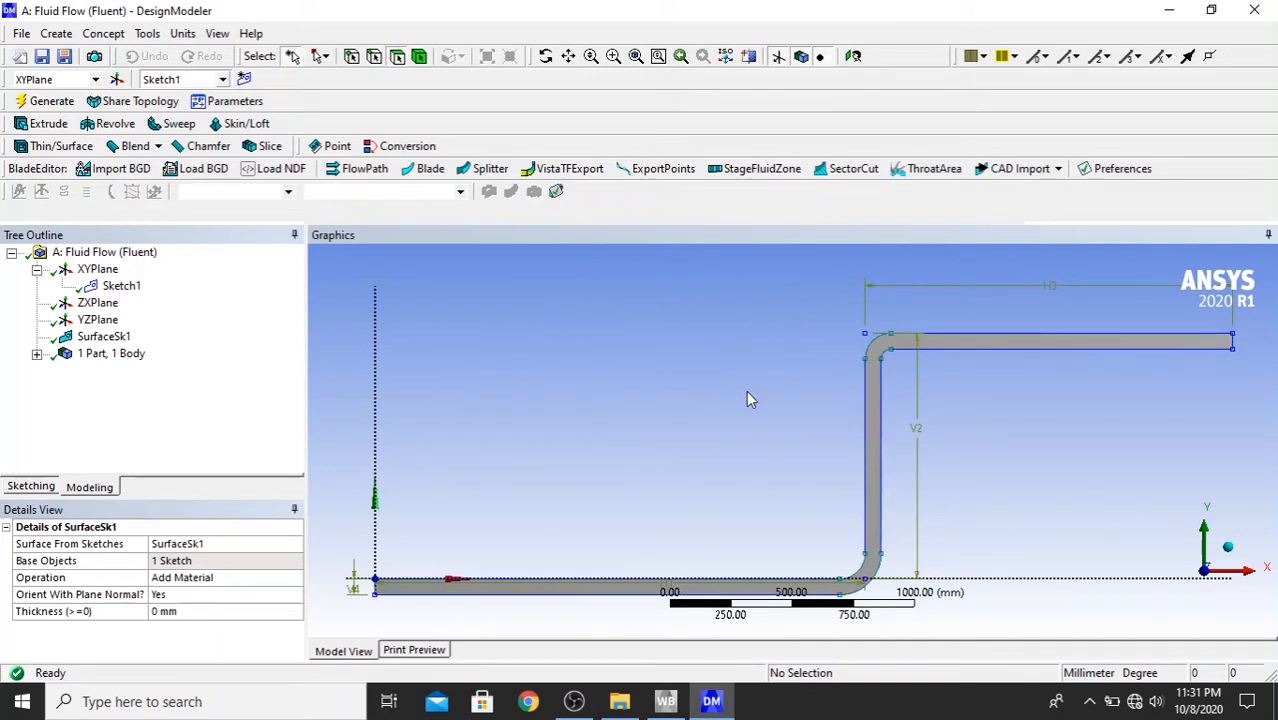
- Save the project and, back in Workbench, open the Fluent system's Mesh component for editing
left_click(48, 58)
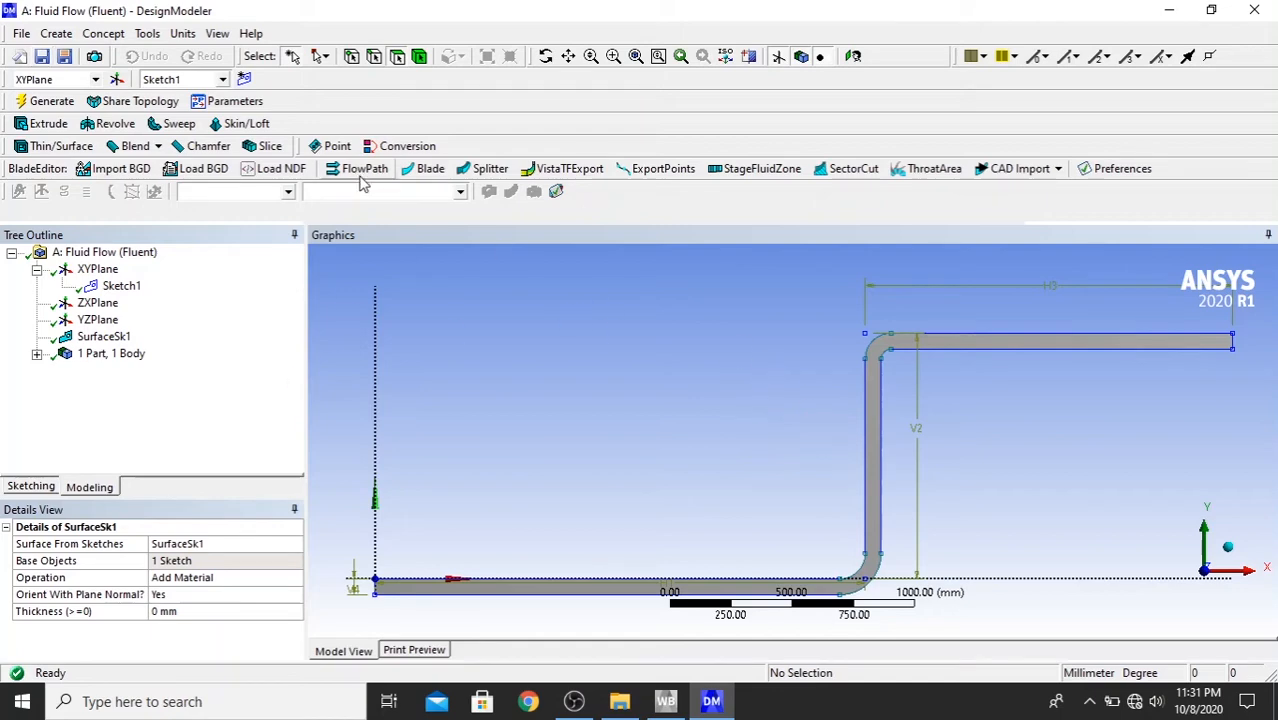
left_click(1168, 12)
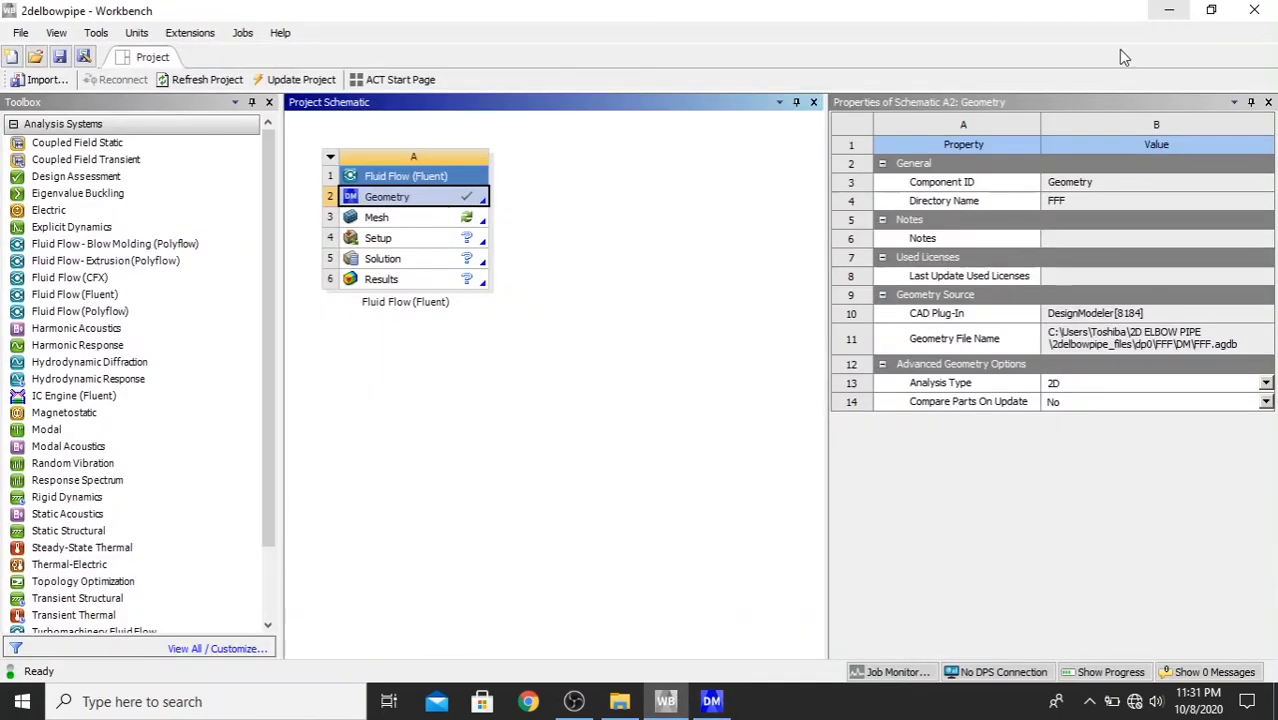
left_click(390, 222)
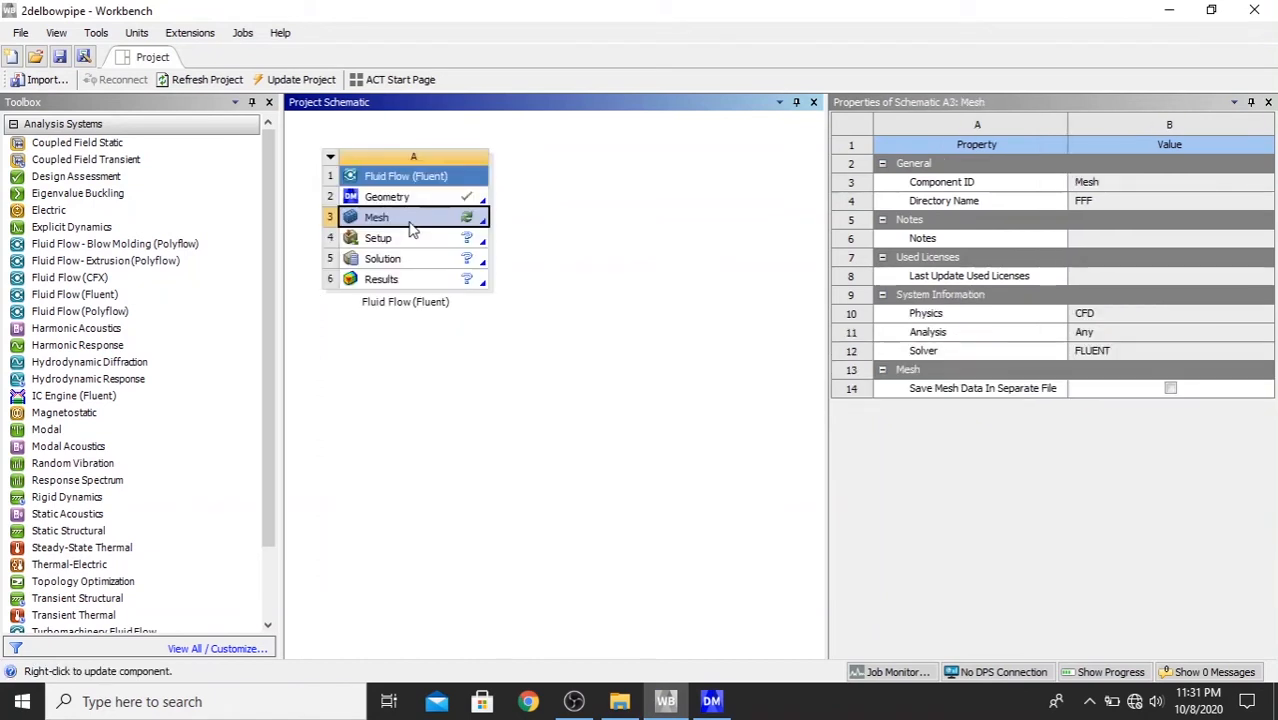
right_click(412, 228)
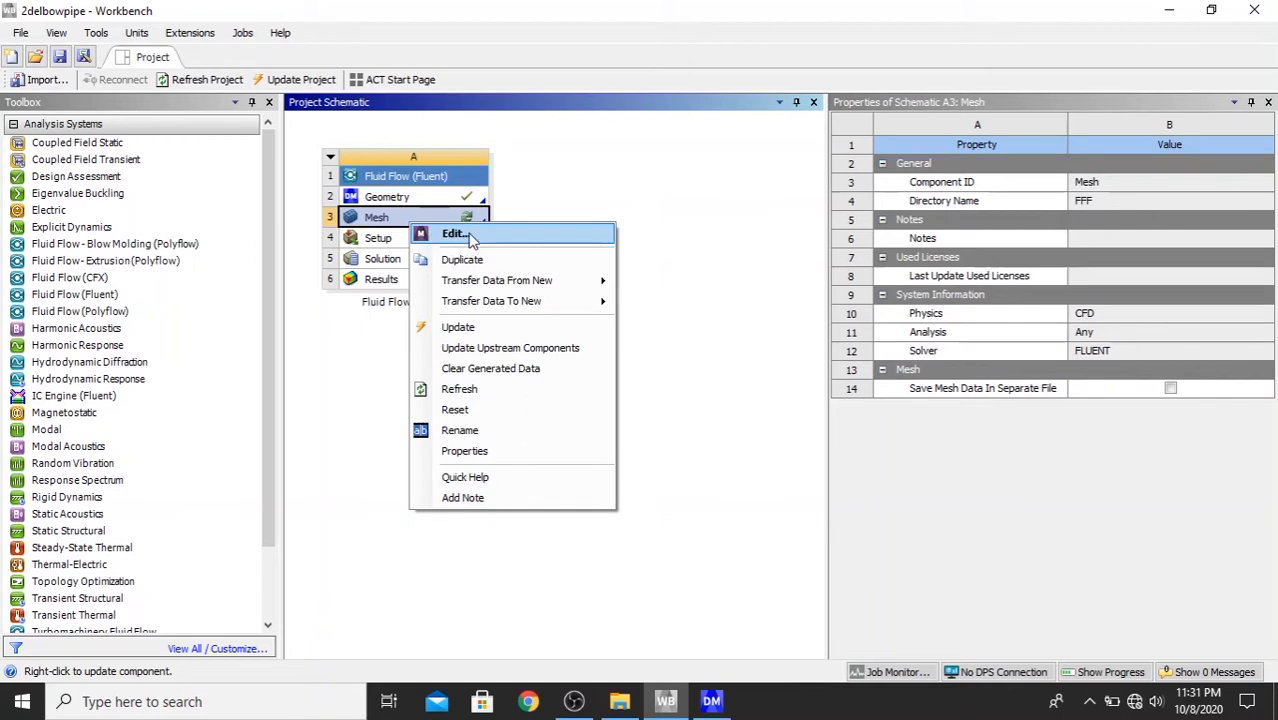
left_click(453, 234)
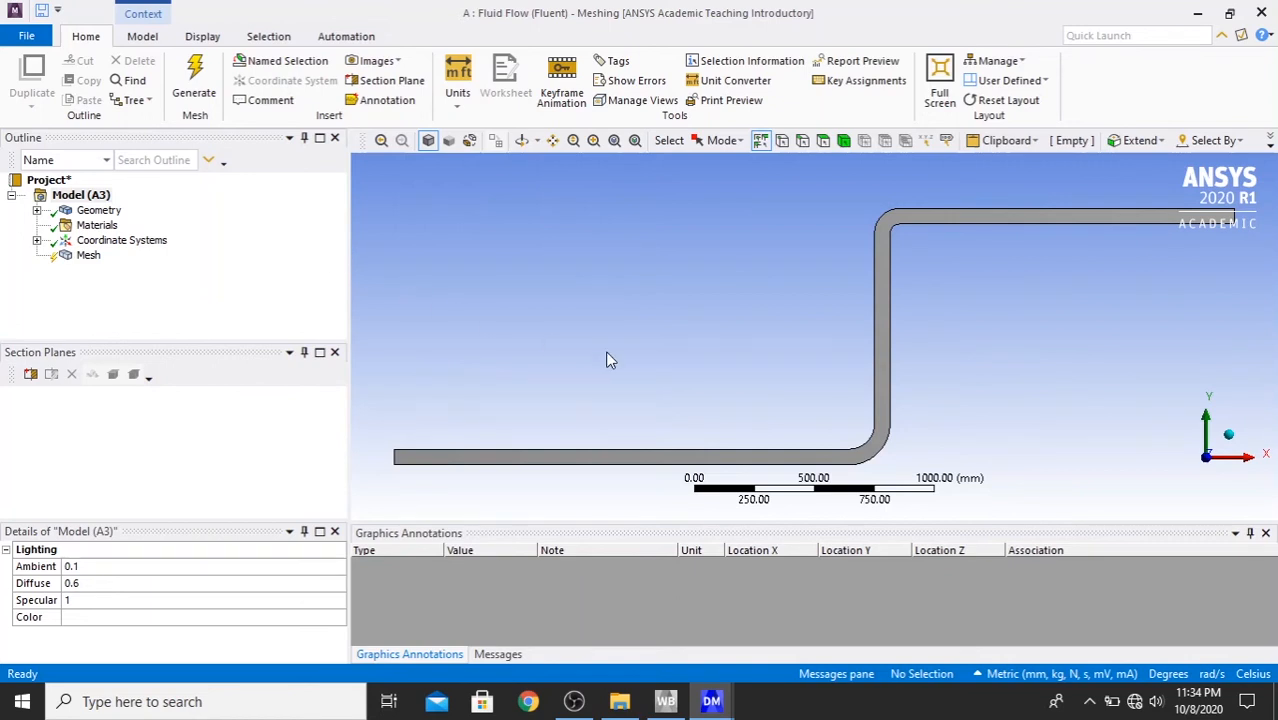
- Generate a mesh of the pipe with the default element size
left_click(86, 258)
right_click(85, 260)
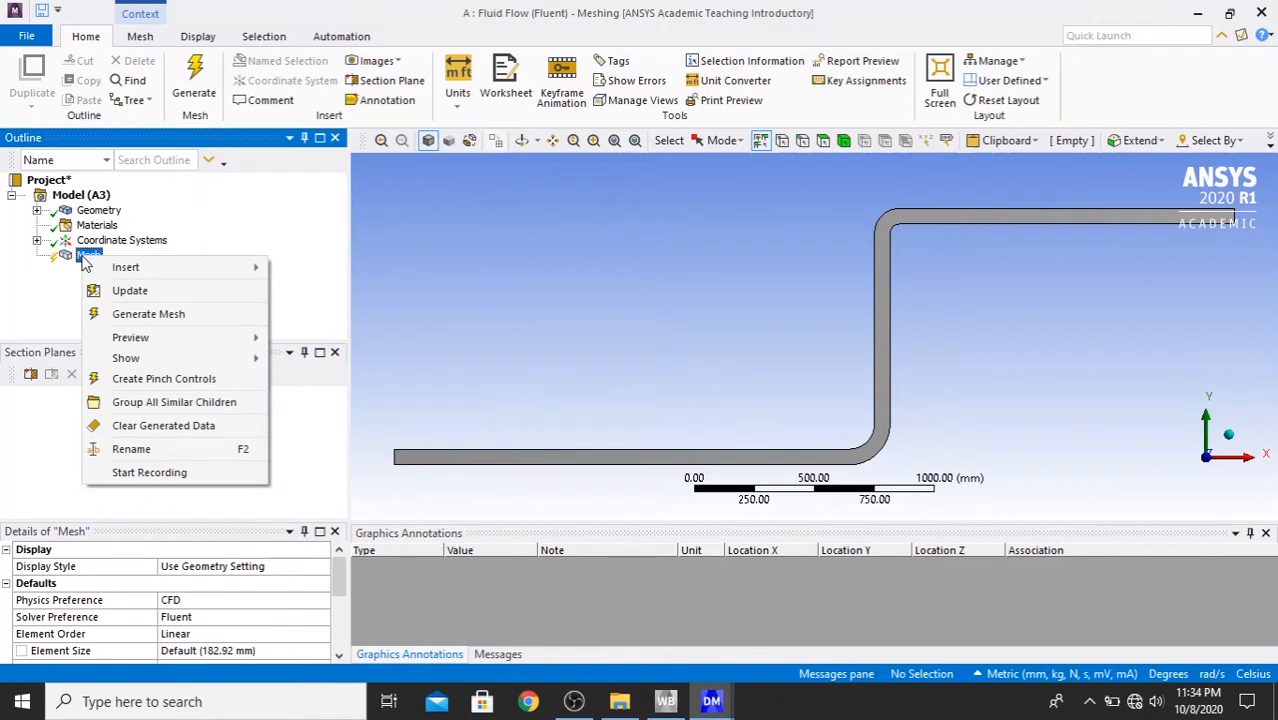
left_click(137, 316)
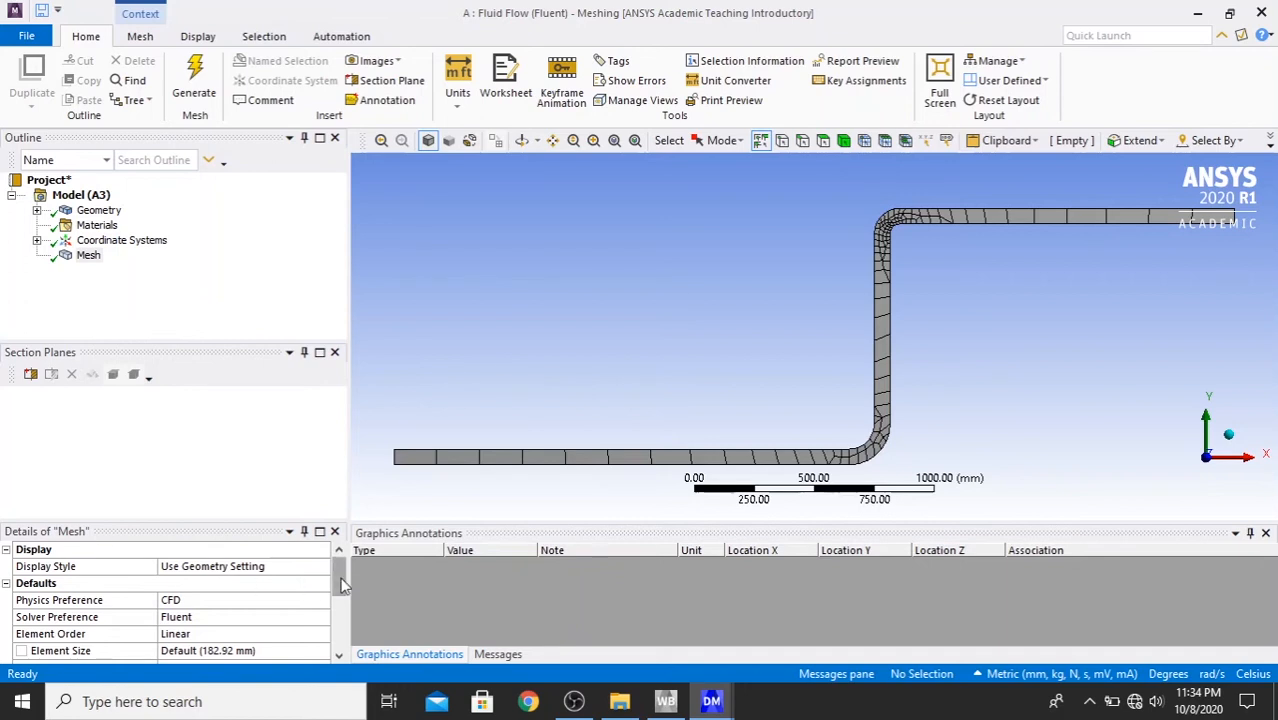
- Set the mesh element size to 20 mm and regenerate the pipe mesh
left_click_drag(341, 585, 345, 603)
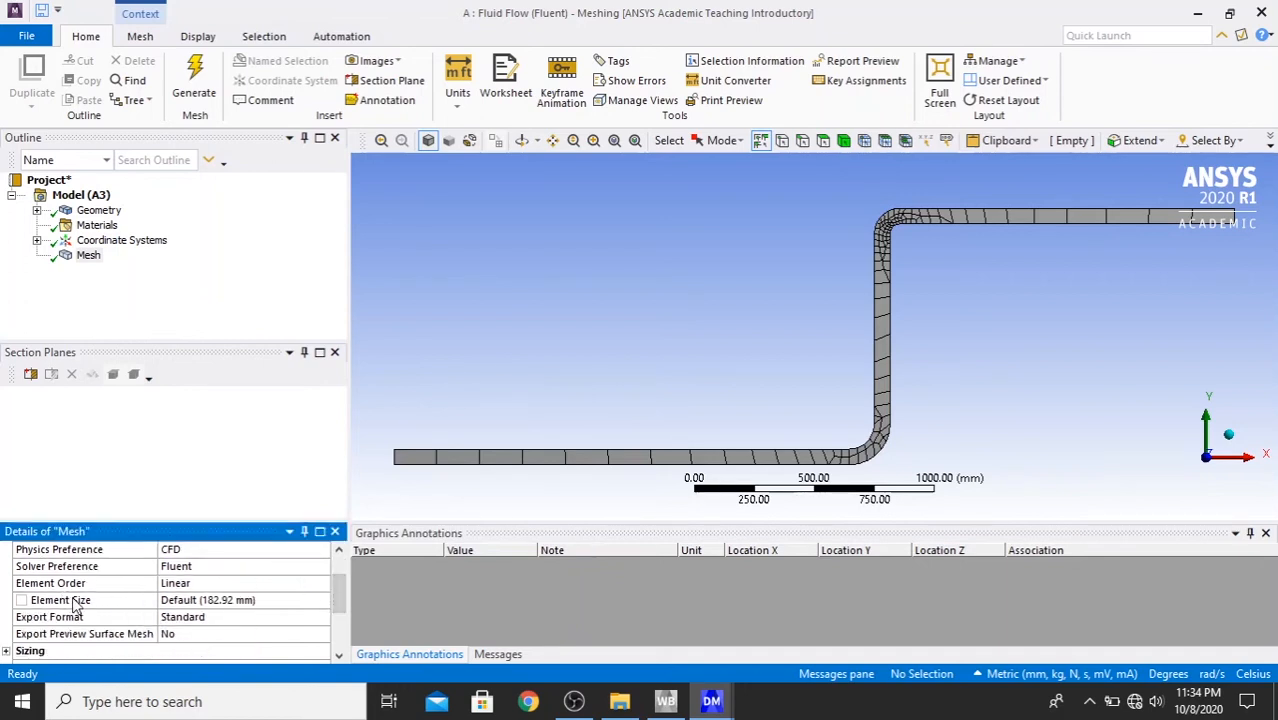
left_click(201, 600)
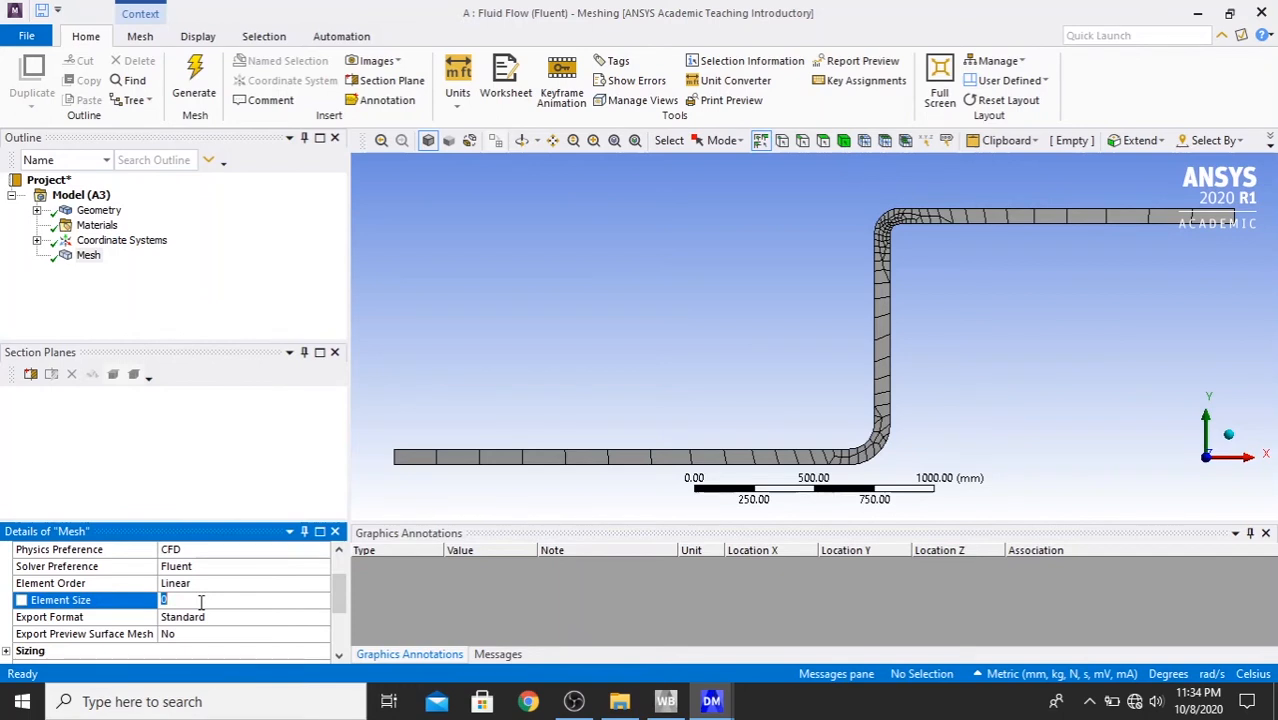
left_click(202, 583)
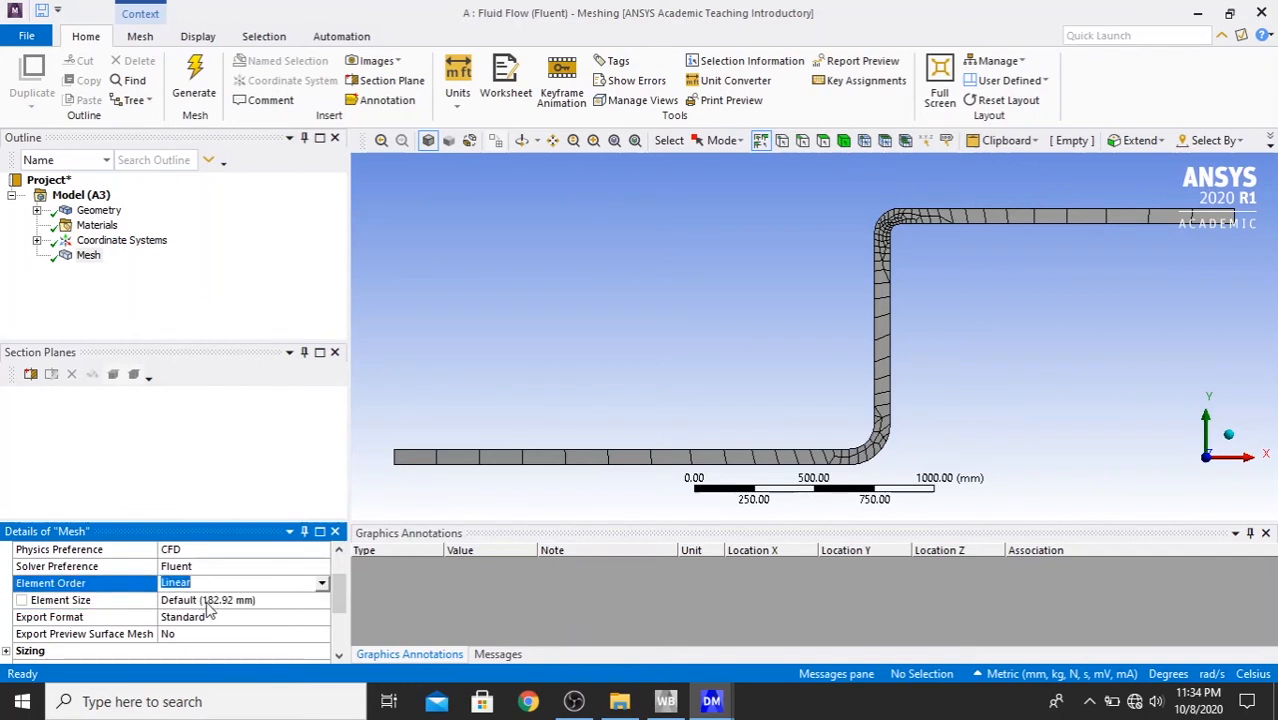
left_click(262, 604)
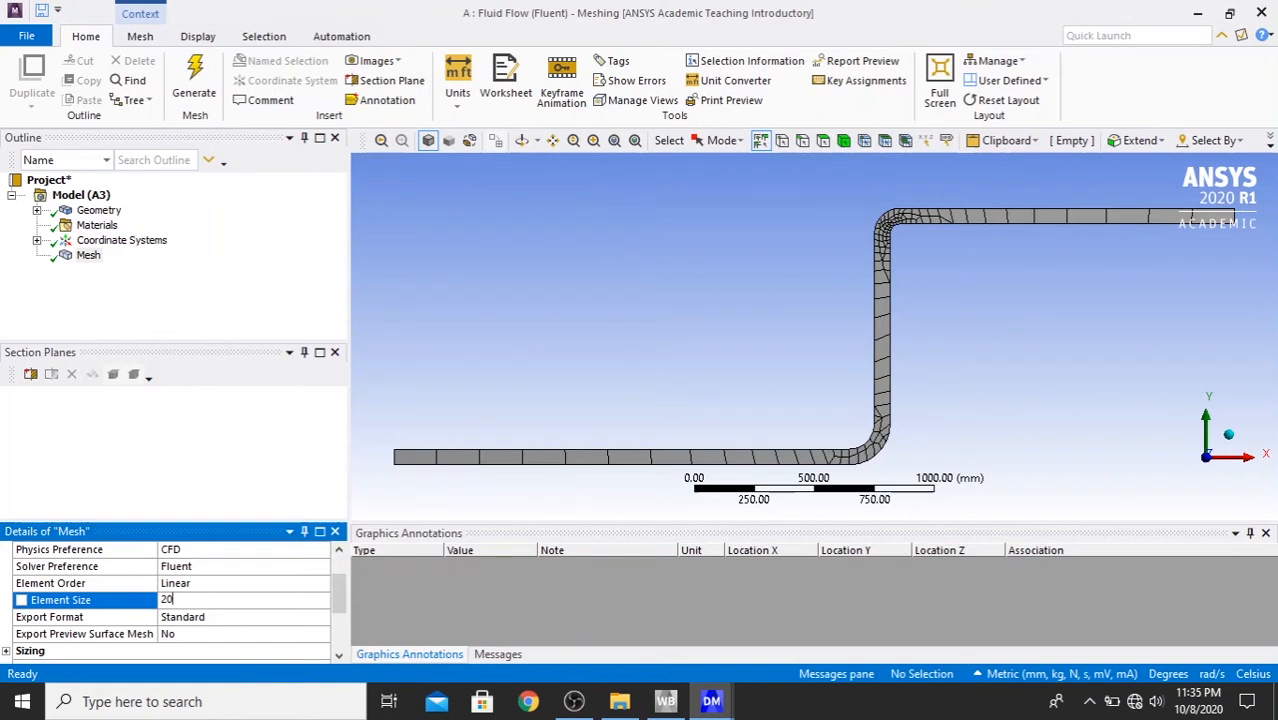
key("Return")
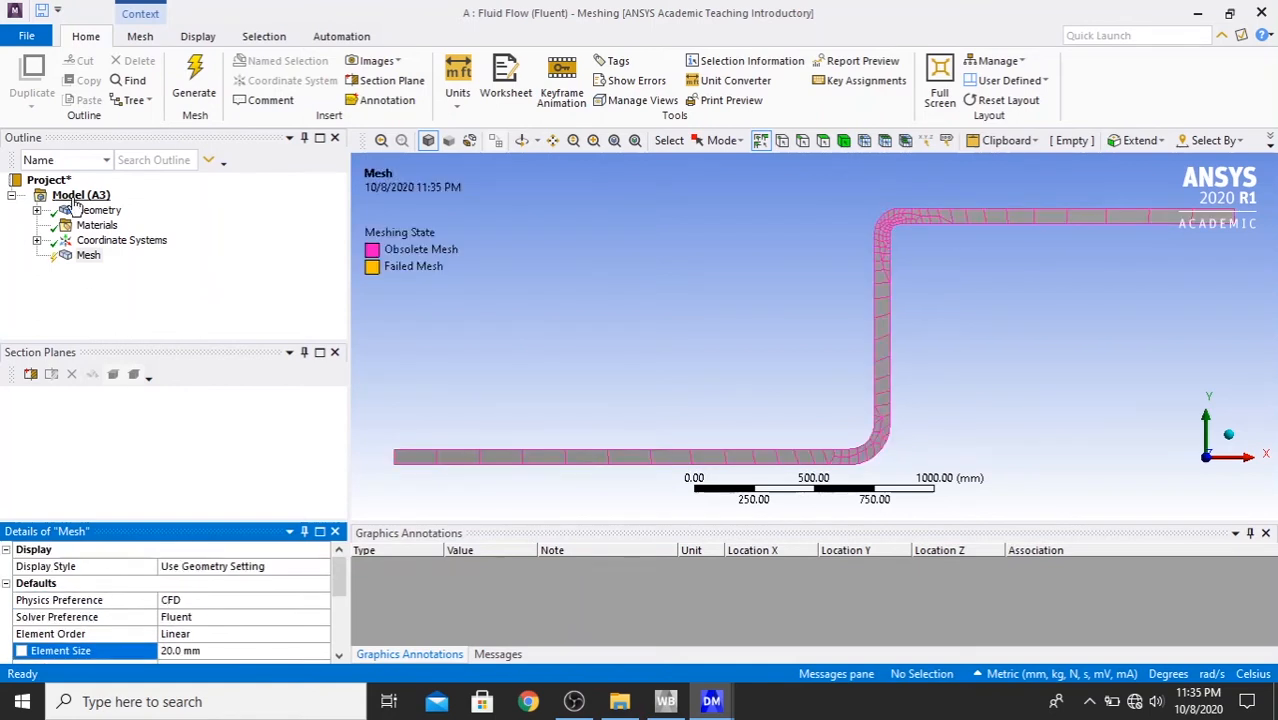
left_click(89, 256)
right_click(89, 256)
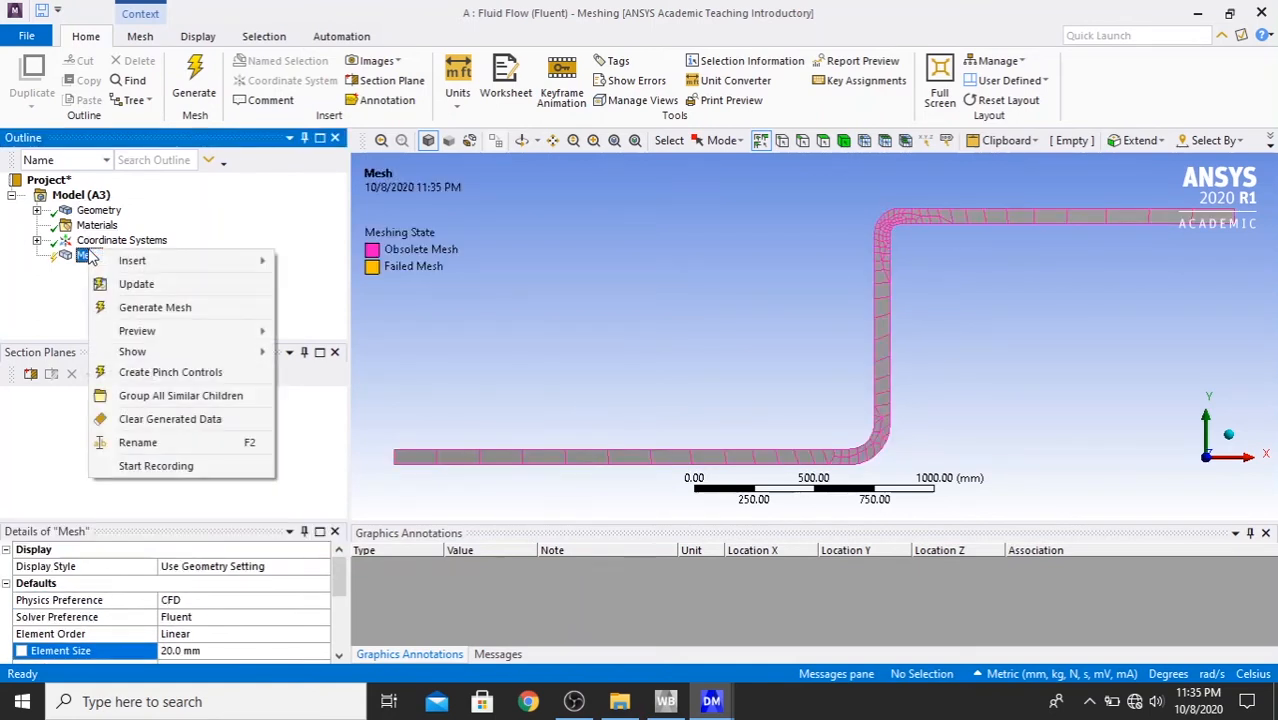
left_click(118, 302)
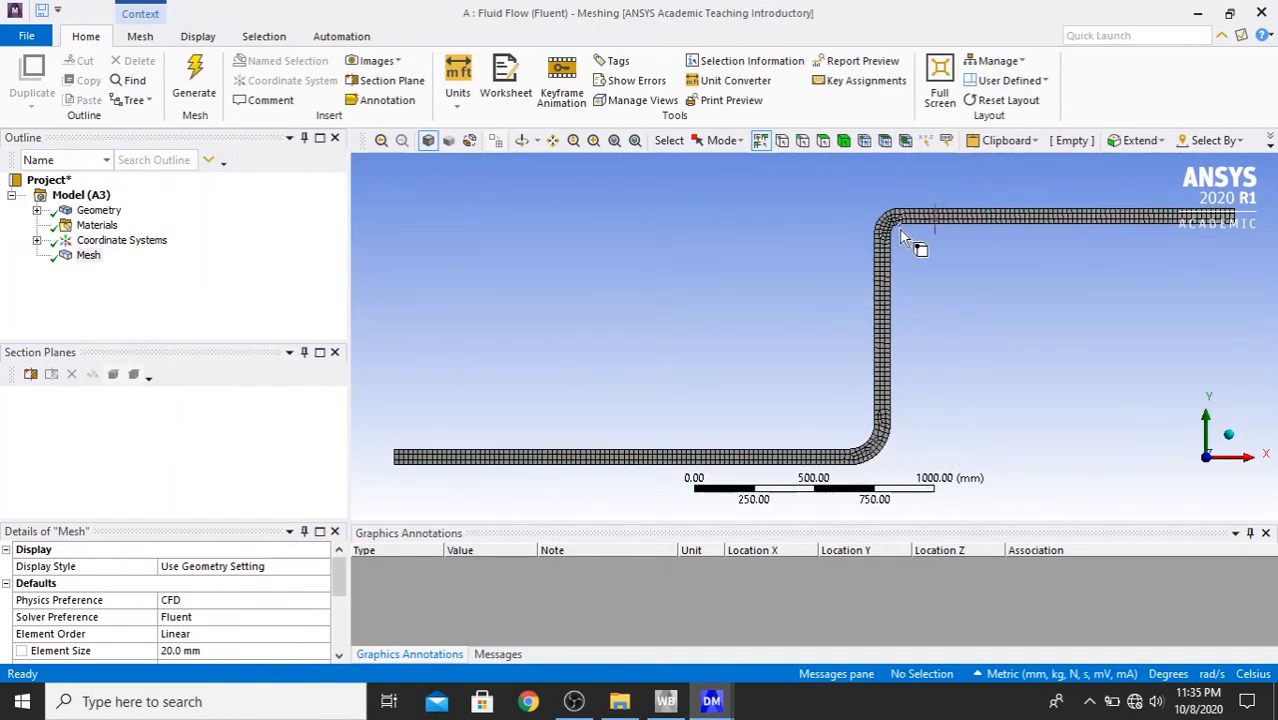
- Refine the mesh element size to 5 mm and update the pipe mesh
left_click(222, 651)
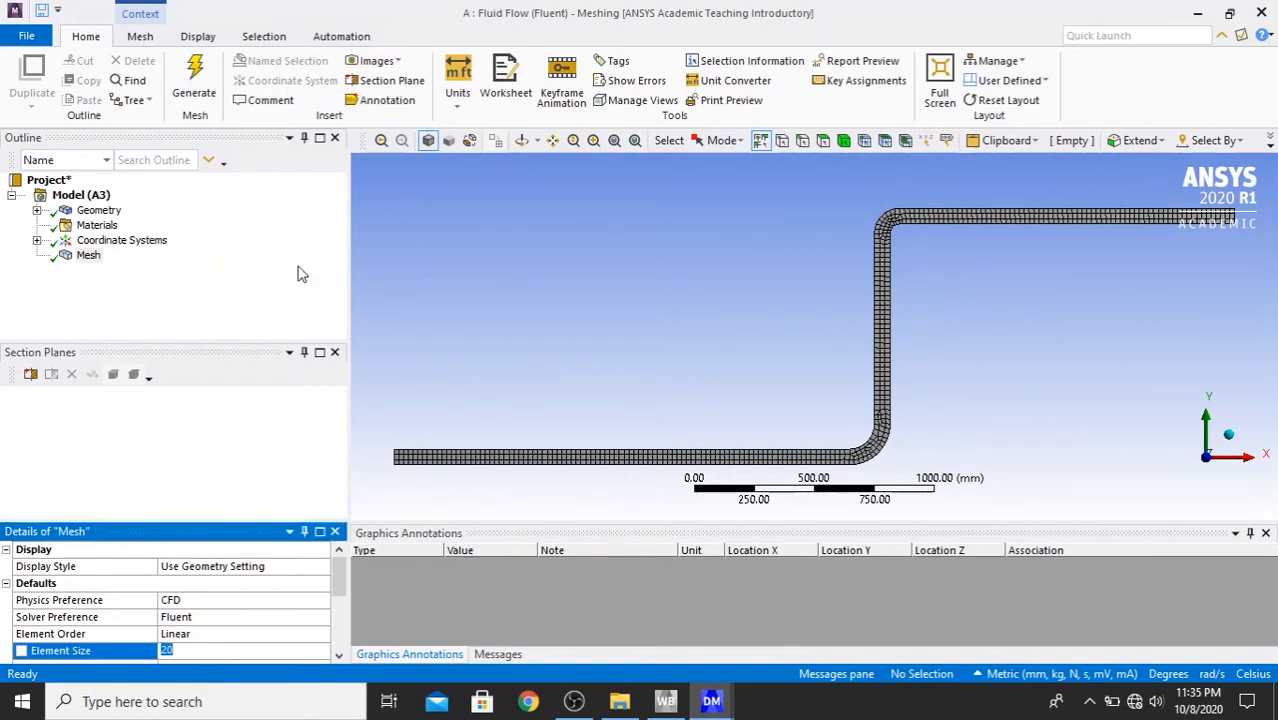
type("5")
key("Return")
left_click(88, 255)
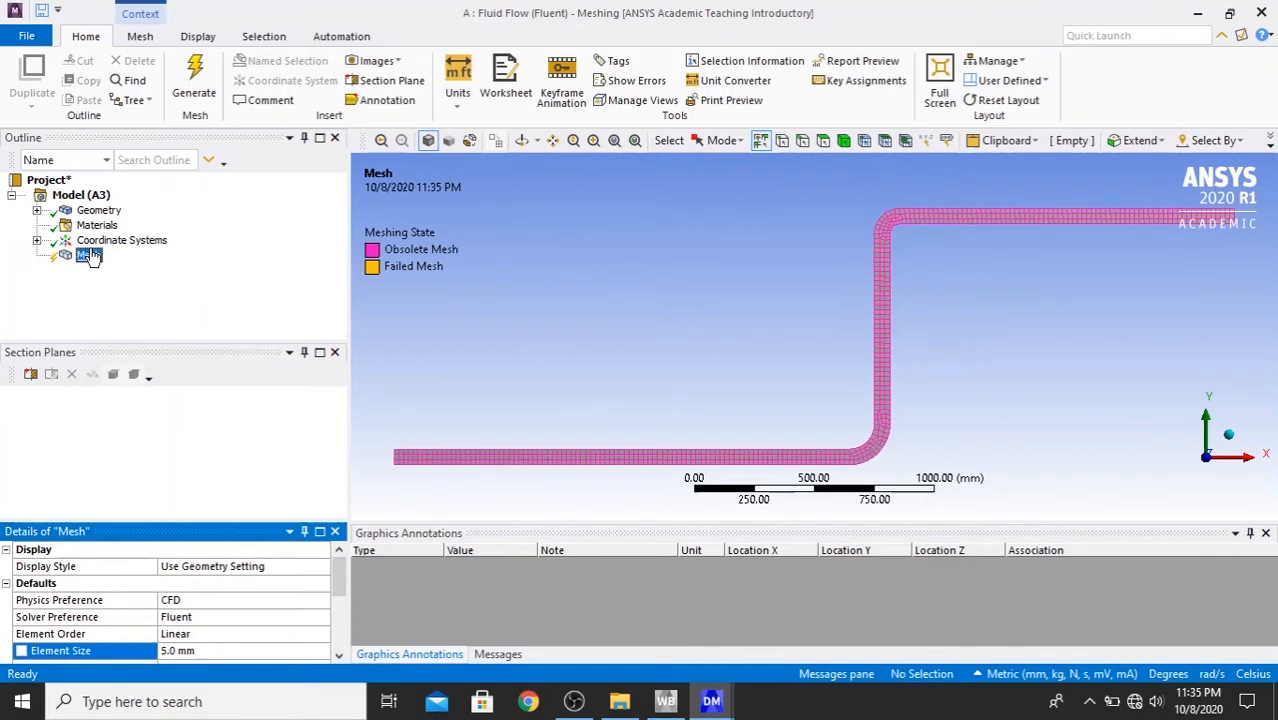
right_click(90, 260)
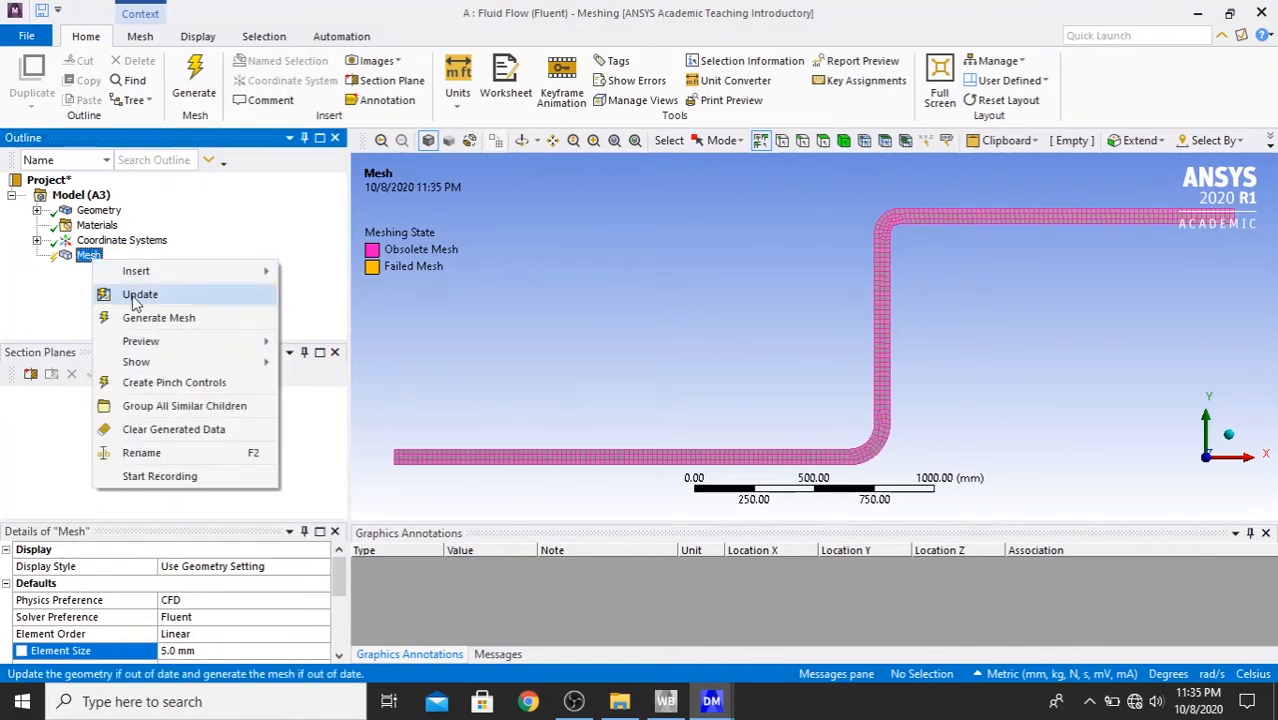
left_click(139, 295)
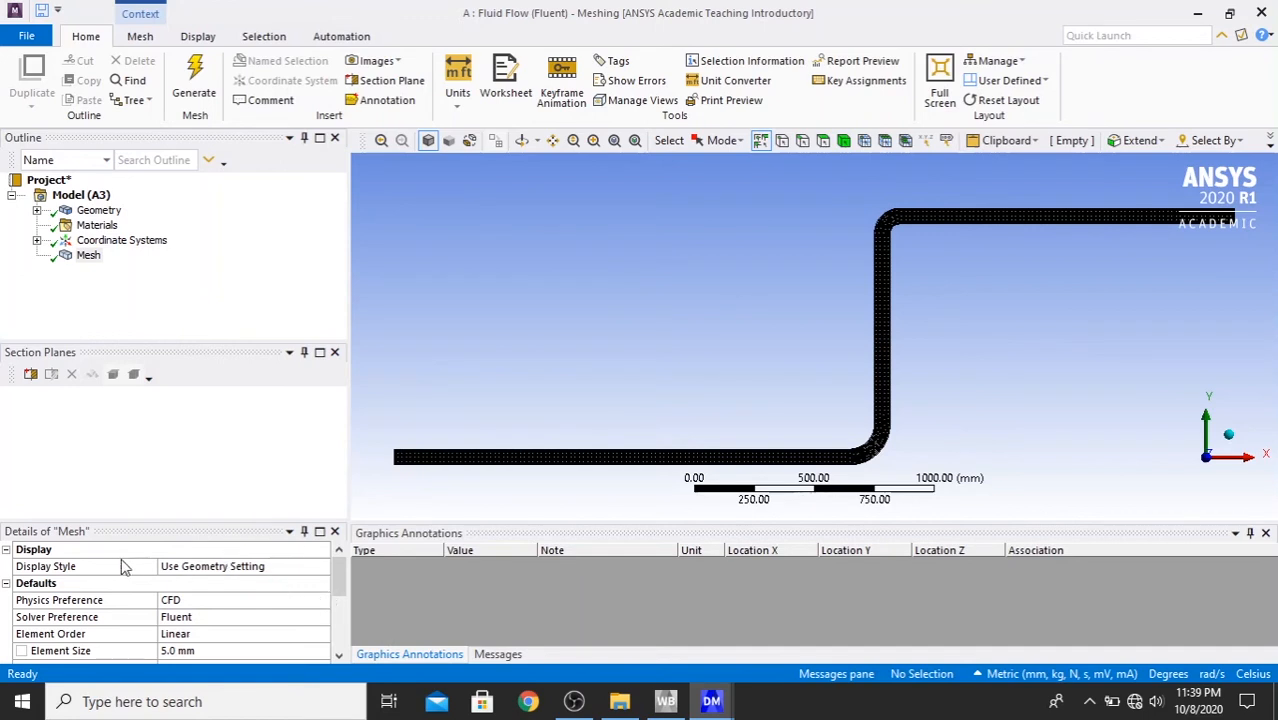
- Set the mesh display style to Aspect Ratio and examine the elements around the upper elbow
left_click(203, 567)
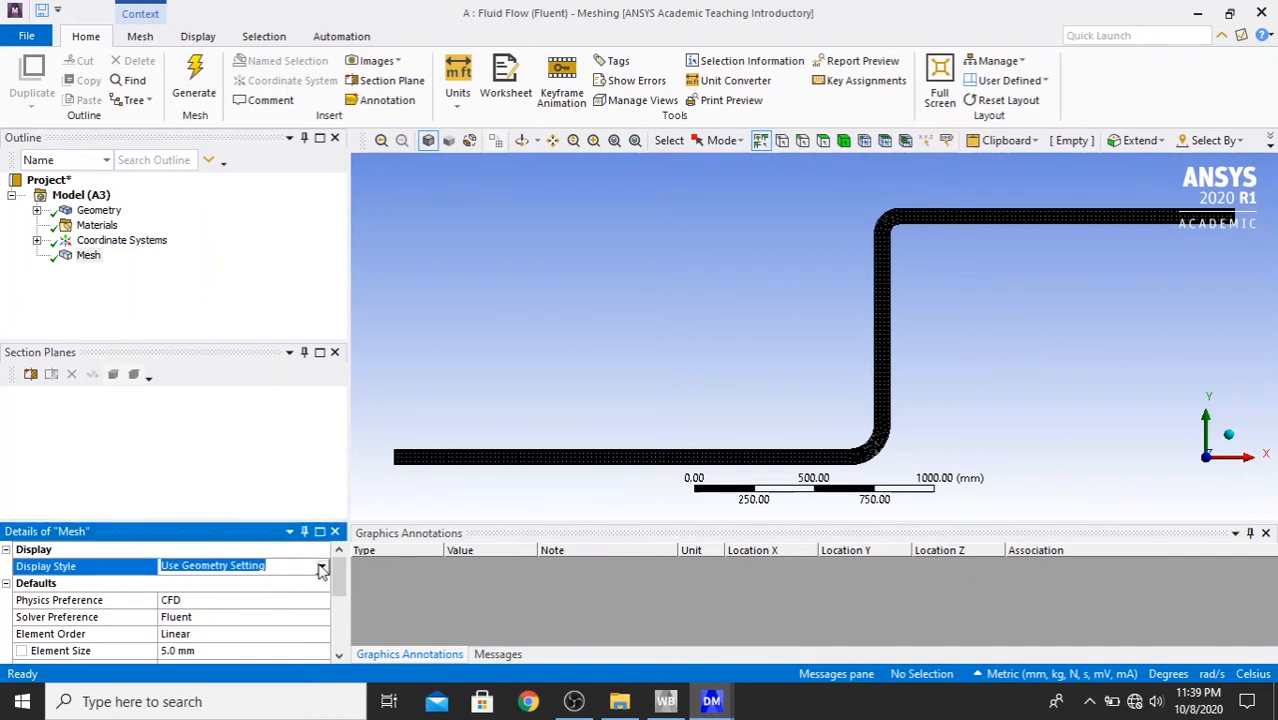
left_click(321, 568)
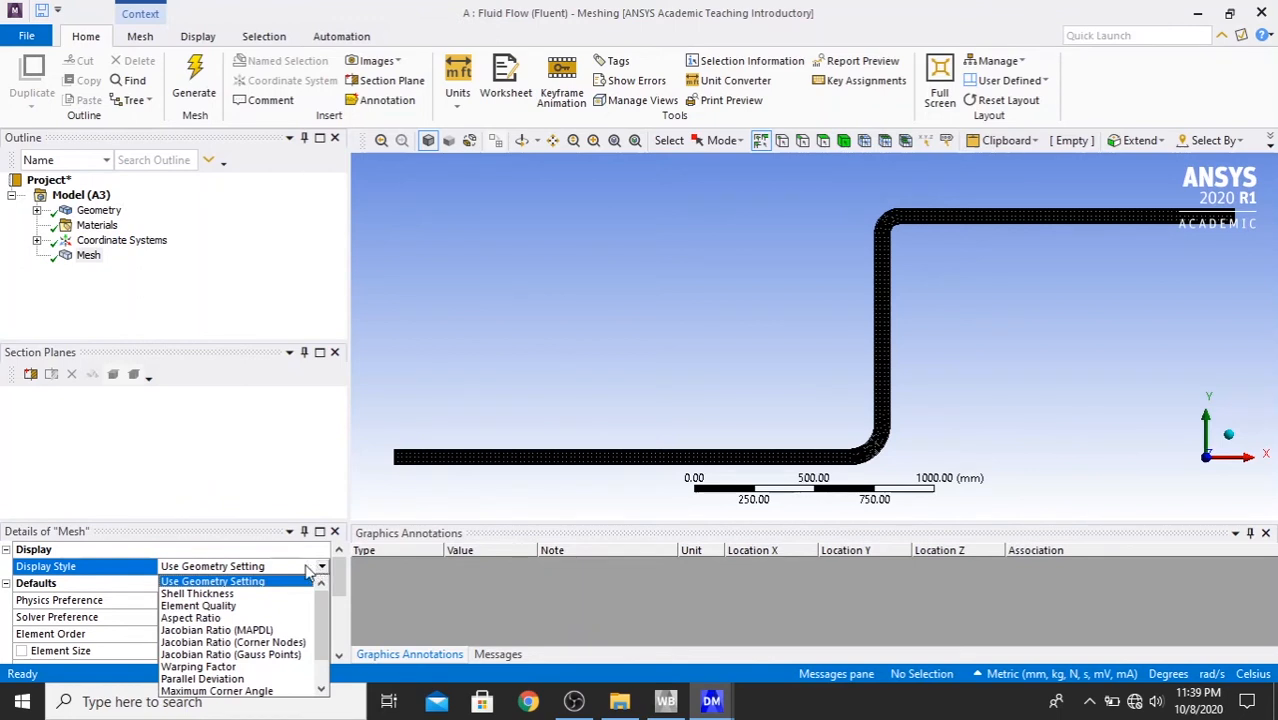
left_click(282, 618)
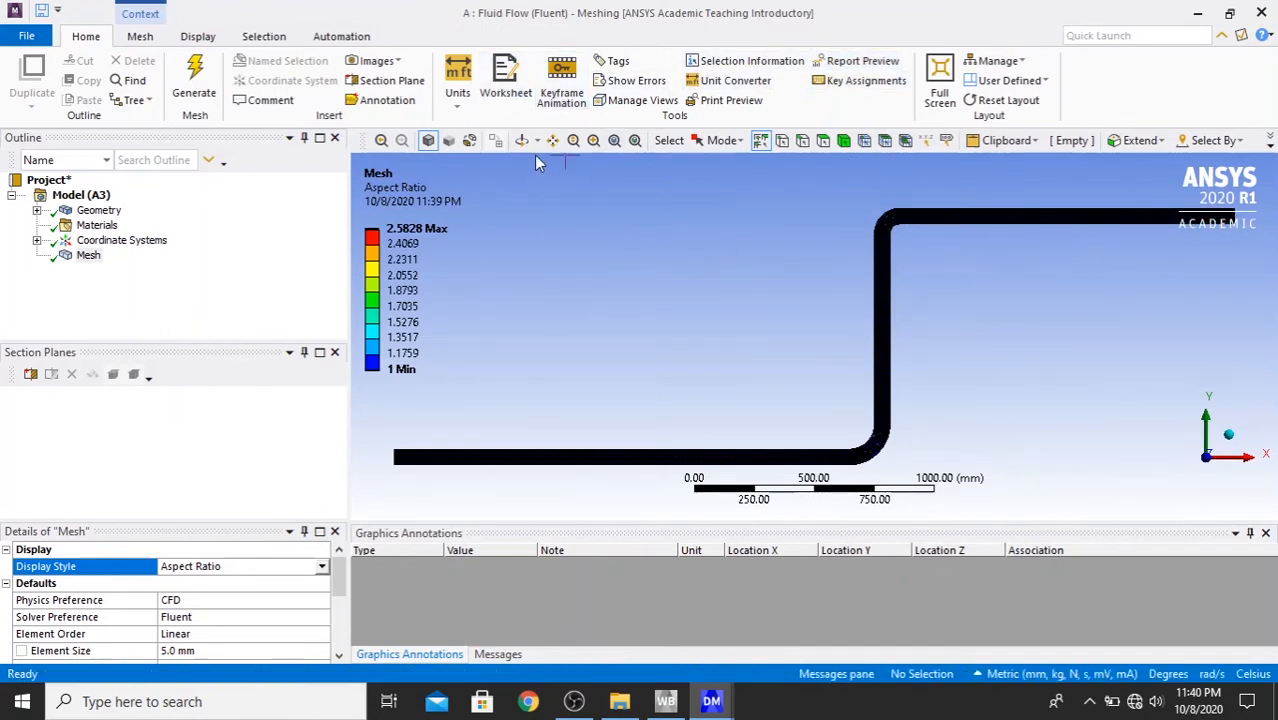
left_click(573, 140)
left_click(593, 140)
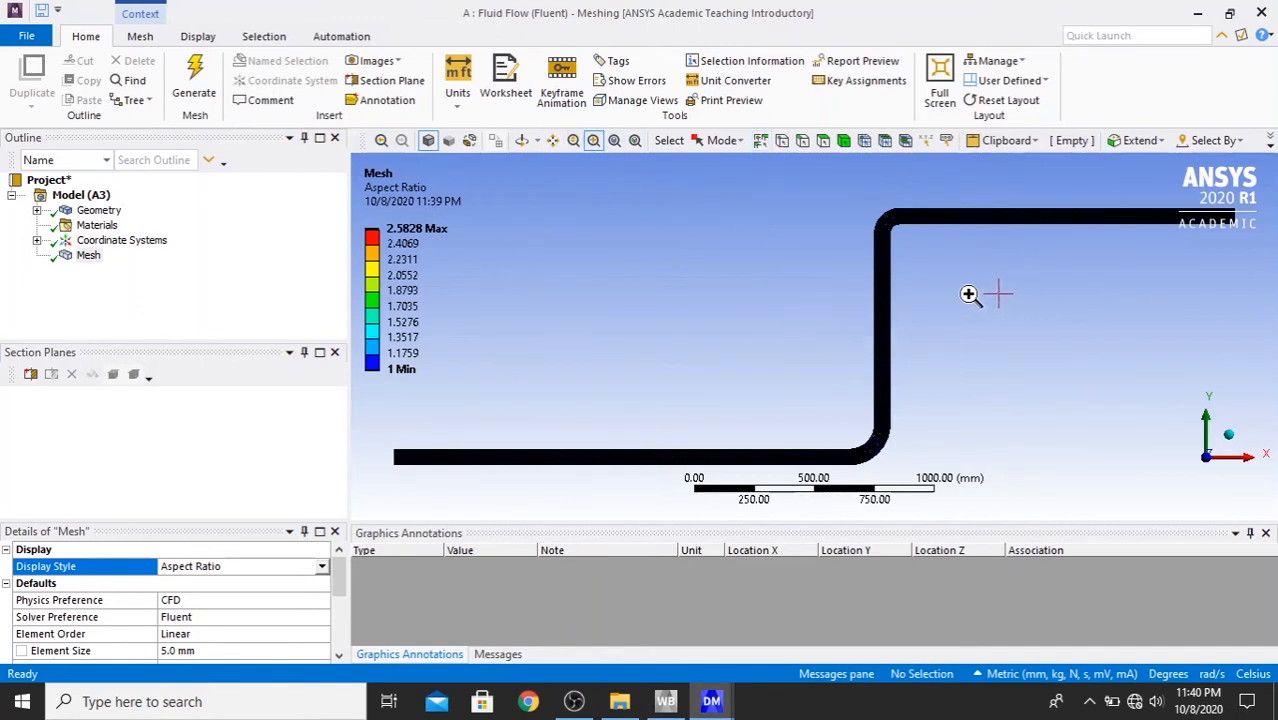
left_click_drag(850, 194, 982, 284)
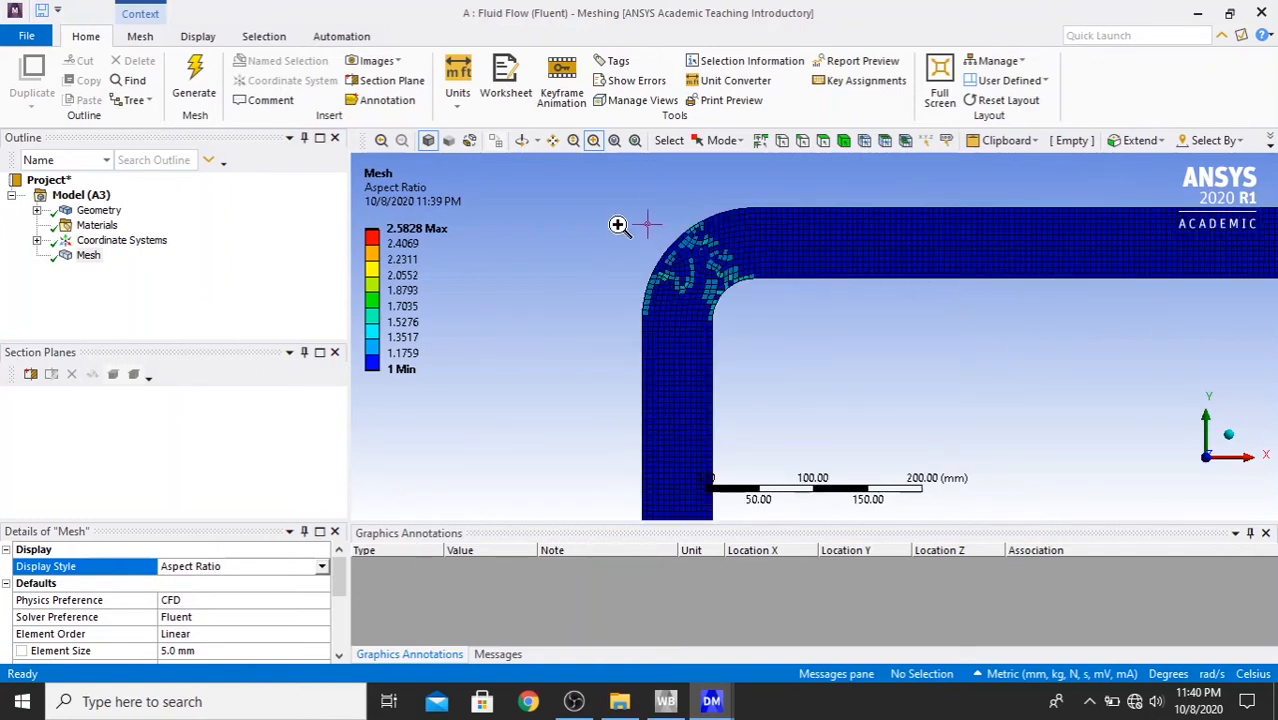
- Examine the aspect ratio of the mesh elements around the lower elbow
left_click(614, 143)
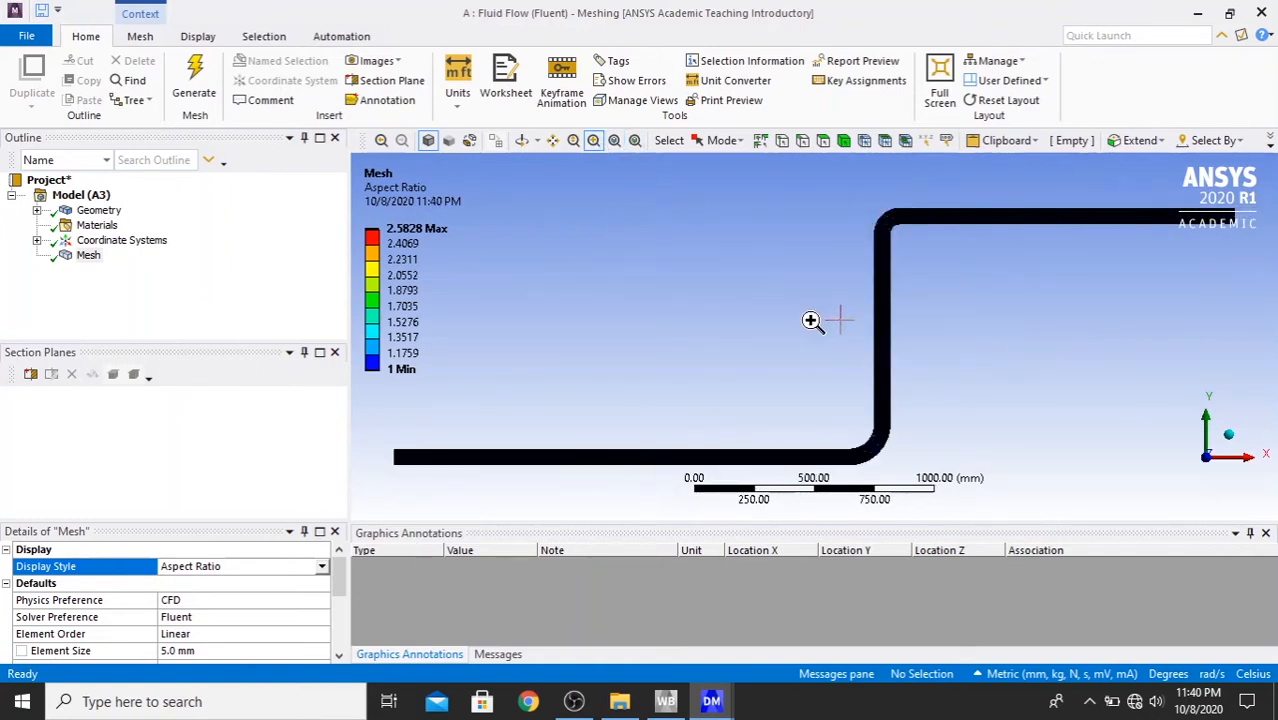
left_click_drag(823, 425, 911, 485)
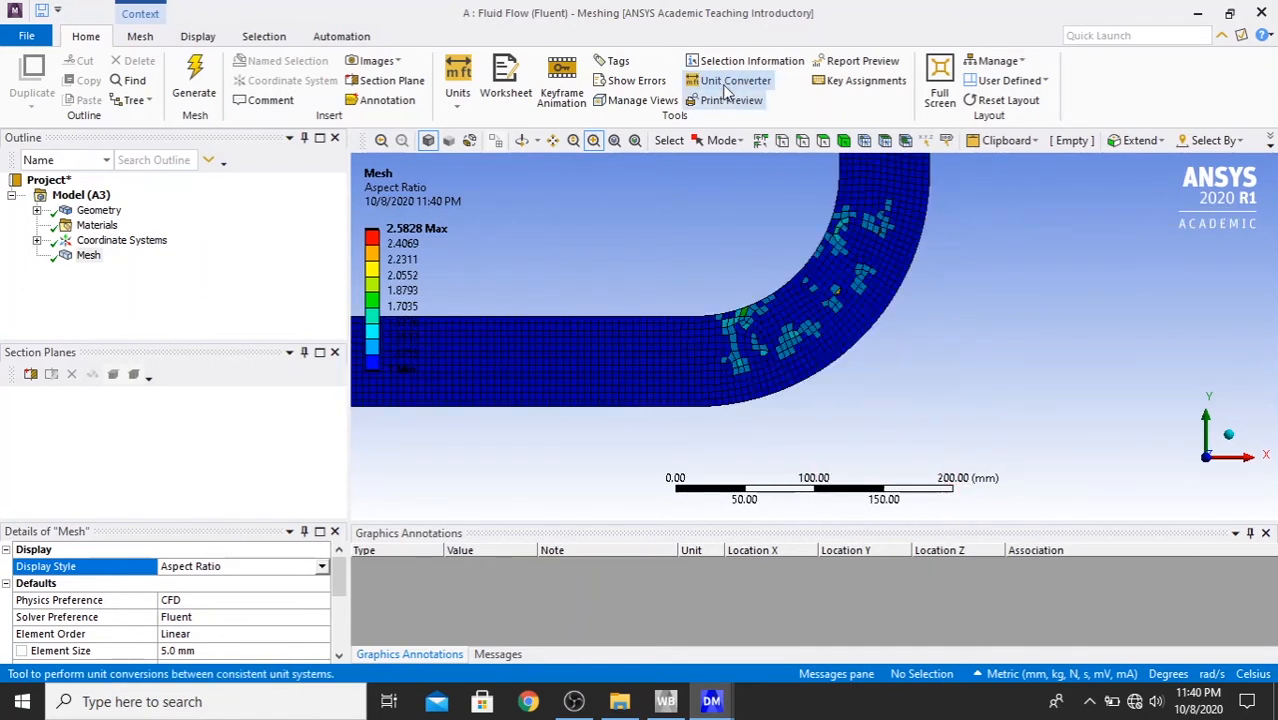
left_click(614, 143)
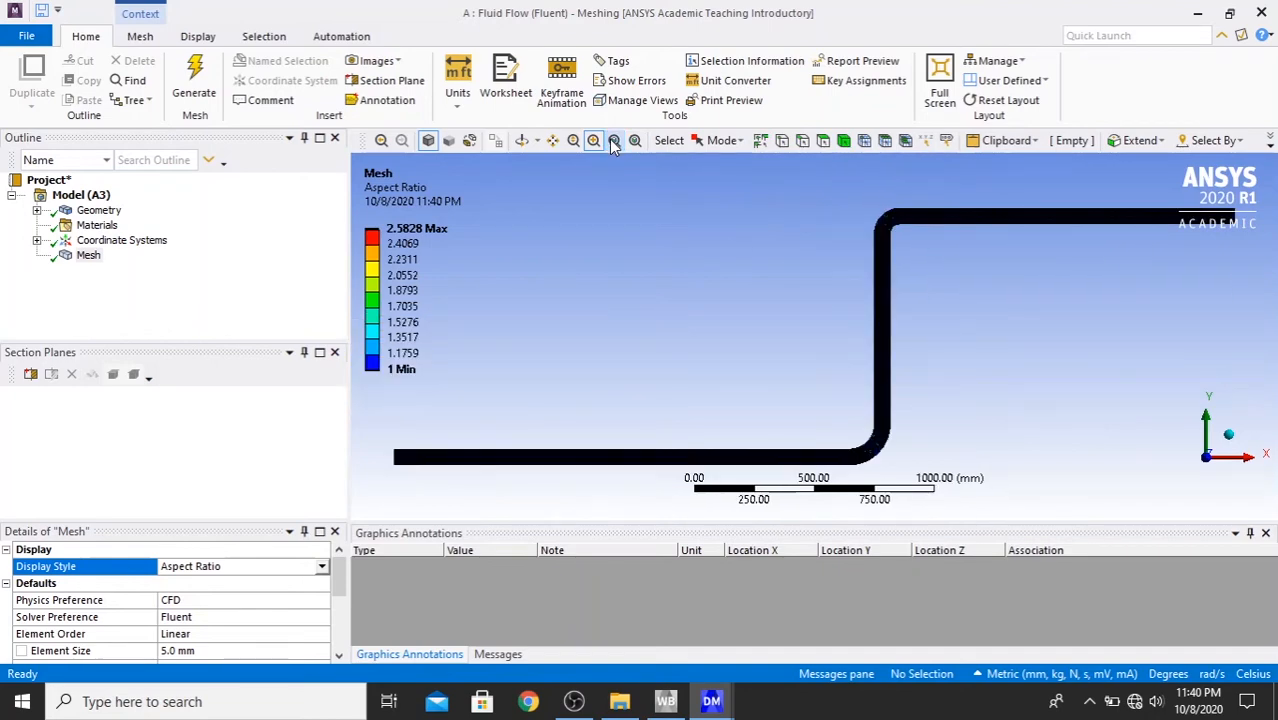
- Set the mesh display style to Skewness and examine the elements around the lower and upper elbows
left_click(309, 570)
left_click(321, 567)
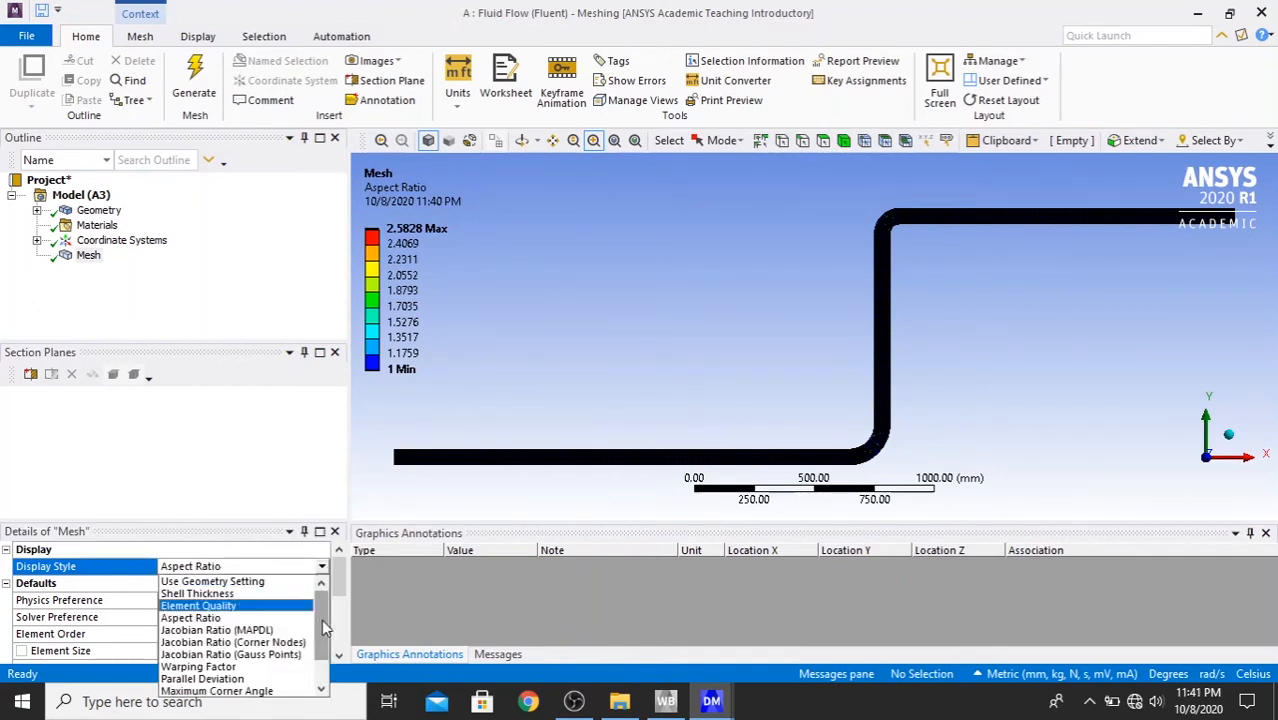
left_click_drag(323, 627, 323, 657)
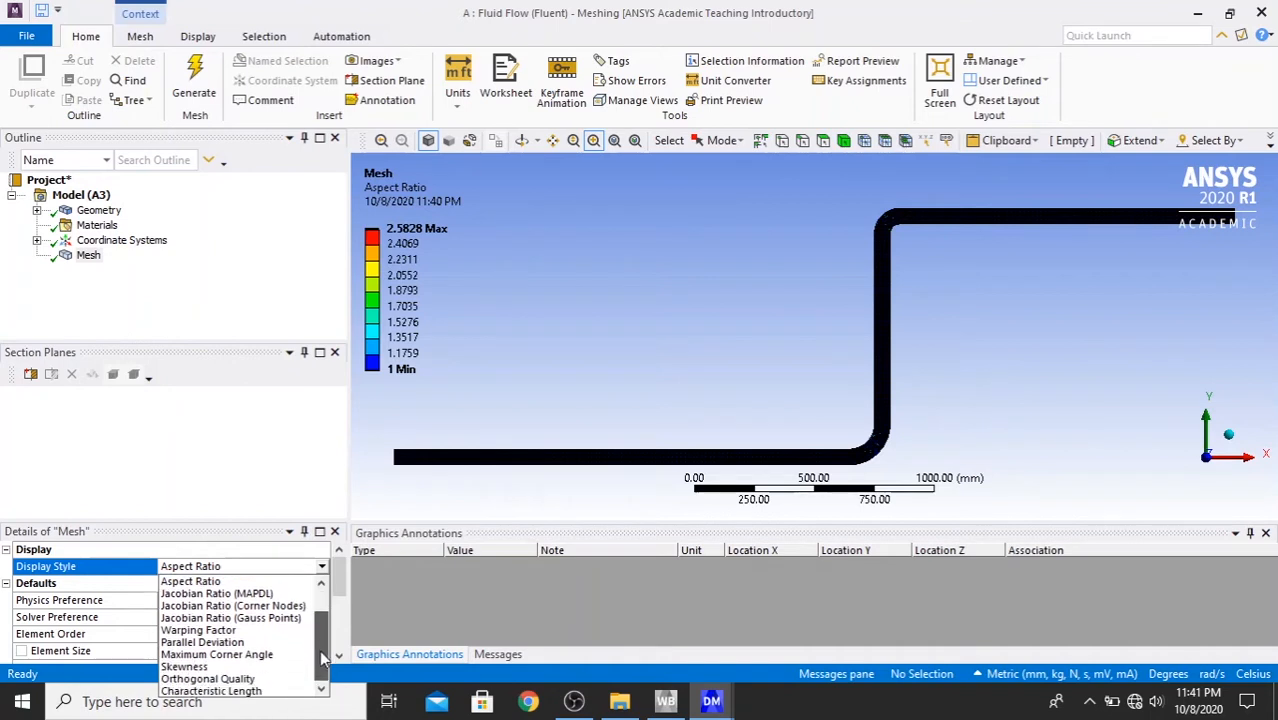
left_click(265, 673)
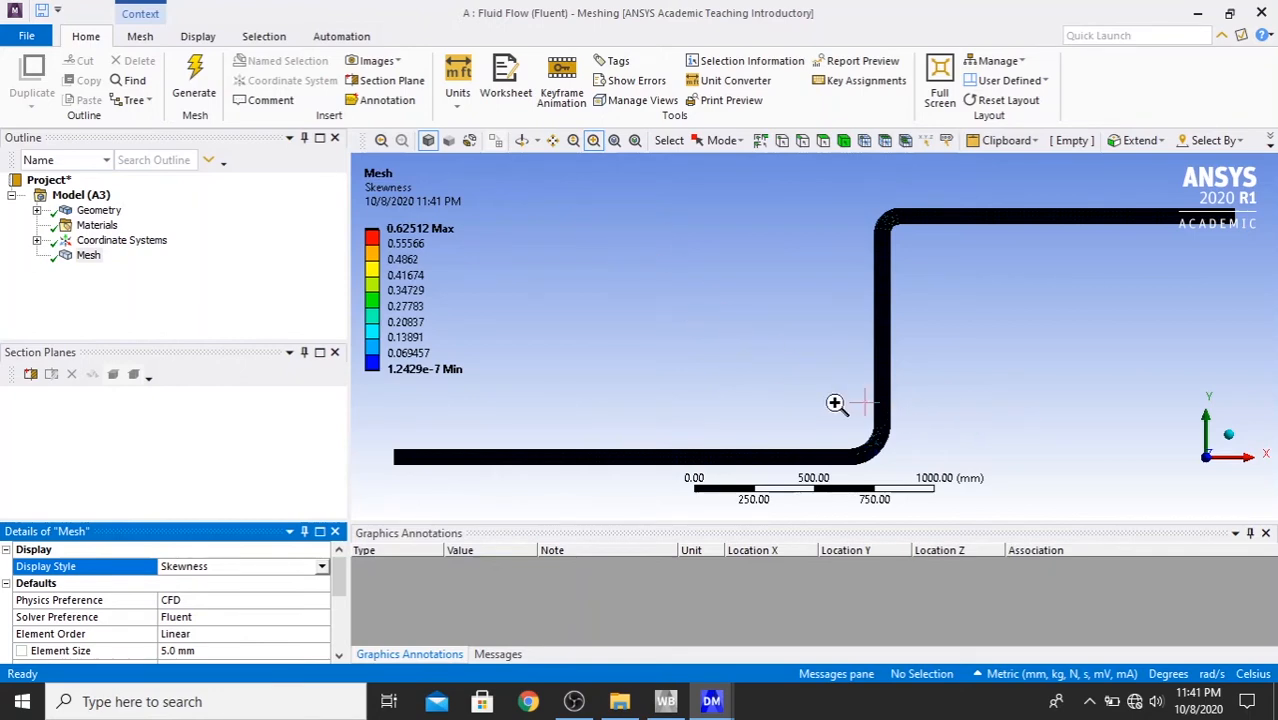
left_click_drag(835, 403, 912, 469)
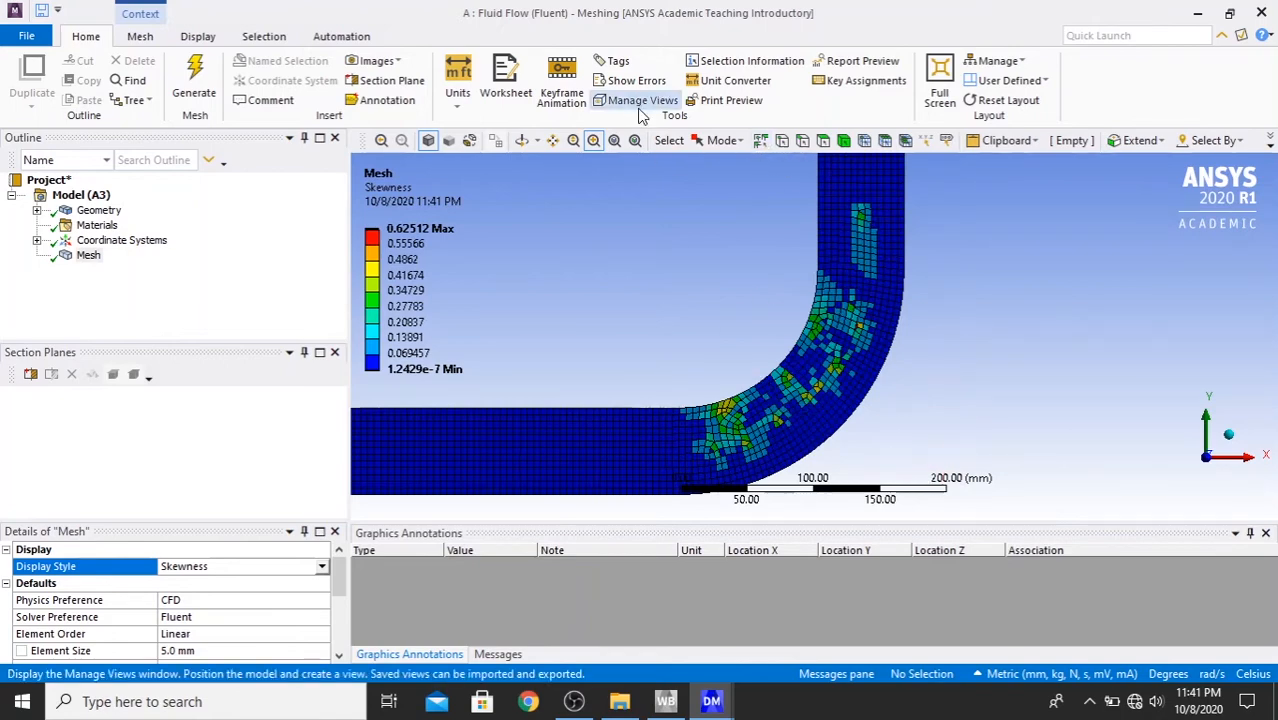
left_click(614, 140)
left_click_drag(849, 198, 942, 272)
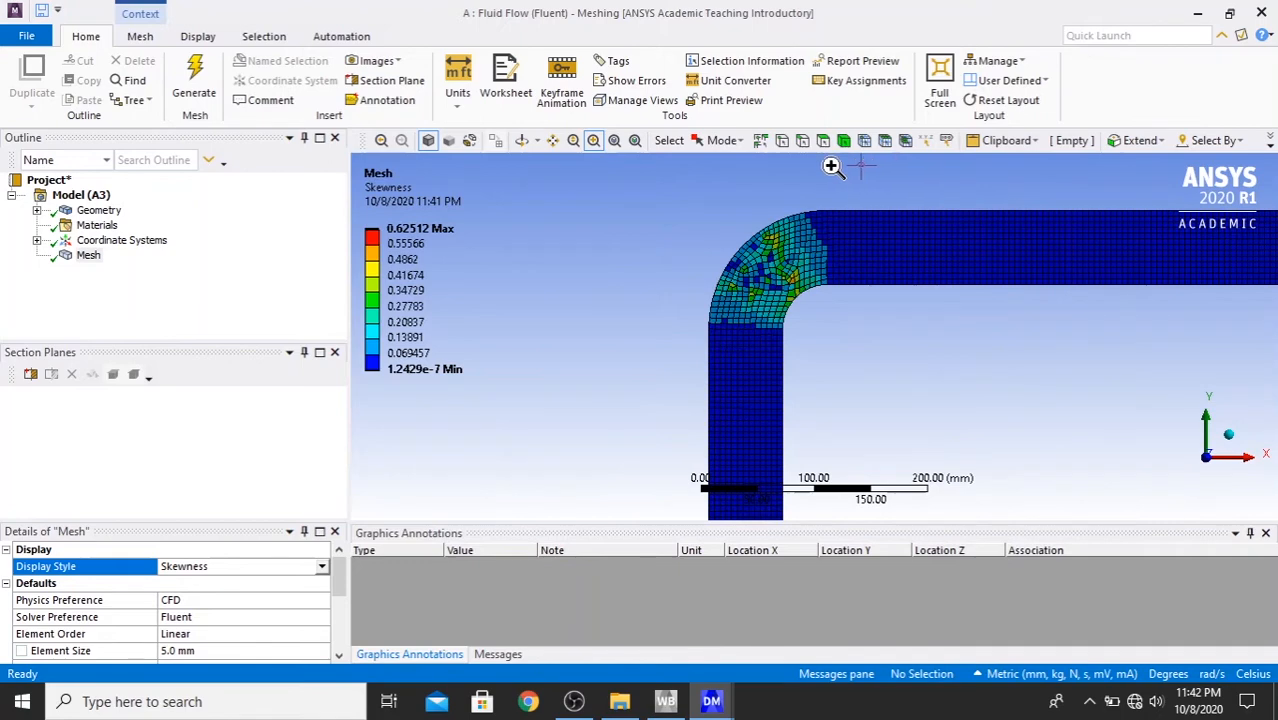
left_click(614, 140)
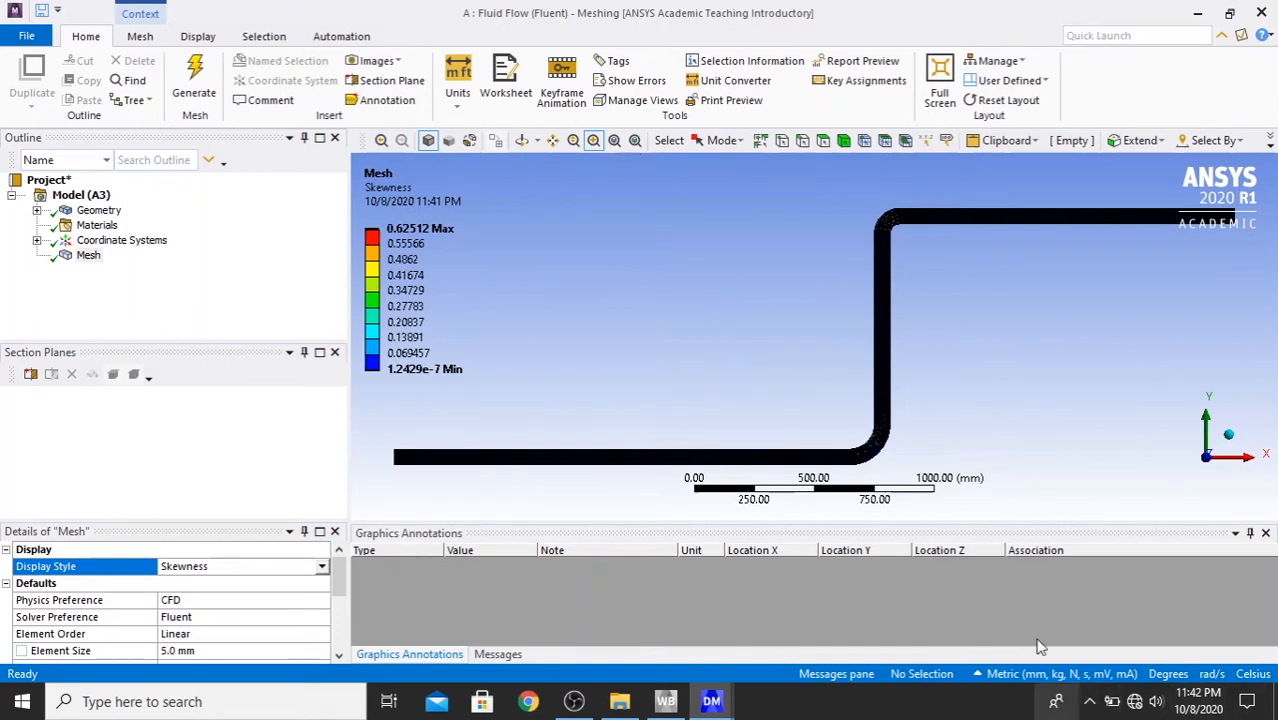
- Create a named selection called Inlet from the end edge of the lower horizontal pipe section
left_click(760, 140)
left_click(802, 140)
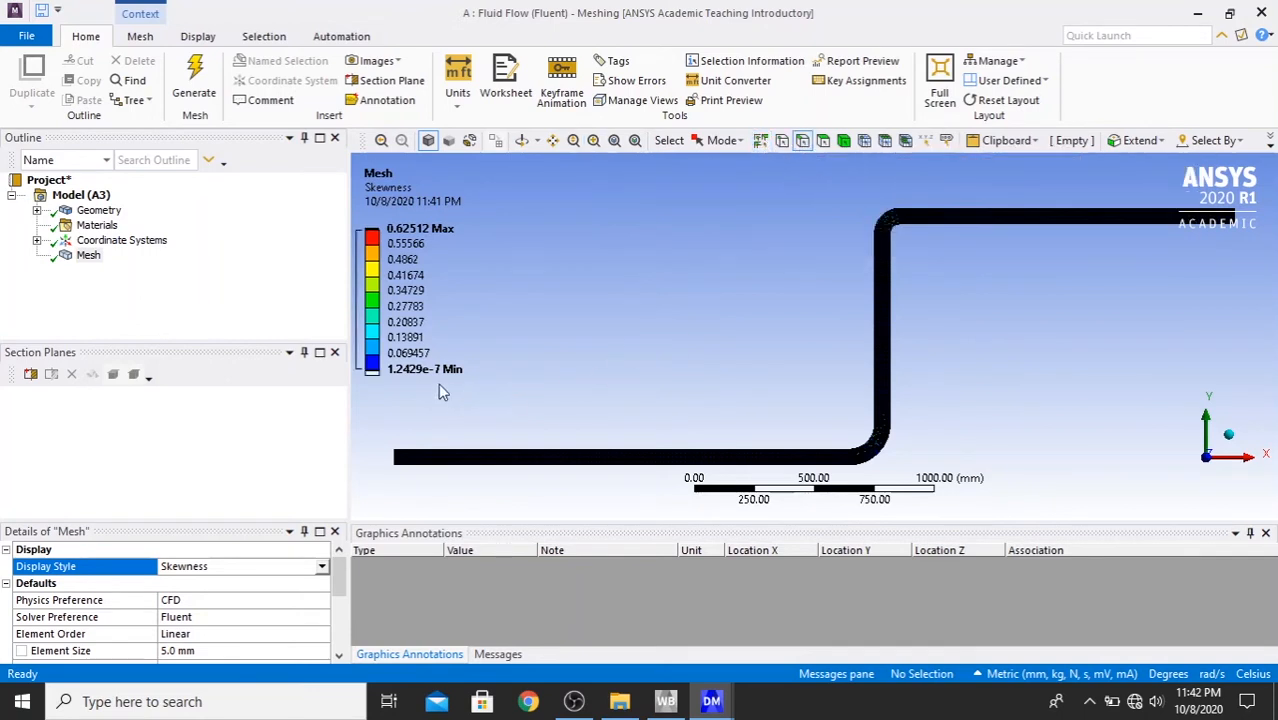
left_click(397, 462)
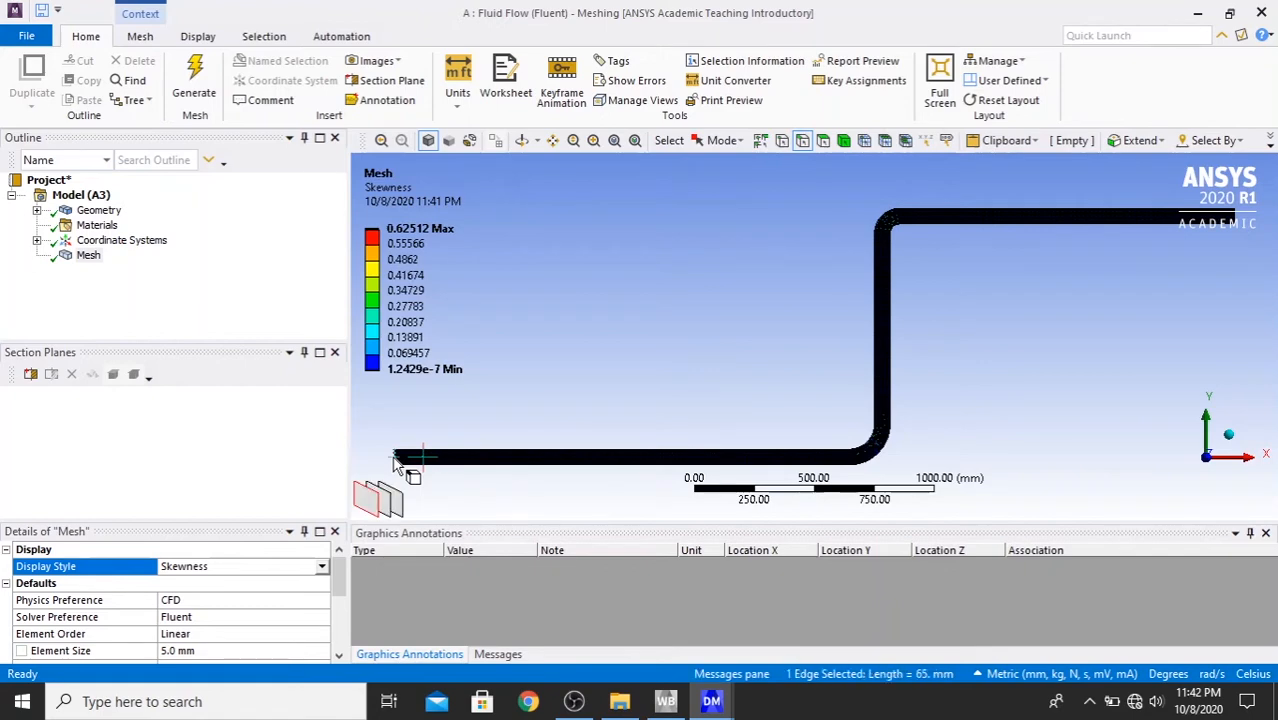
right_click(397, 463)
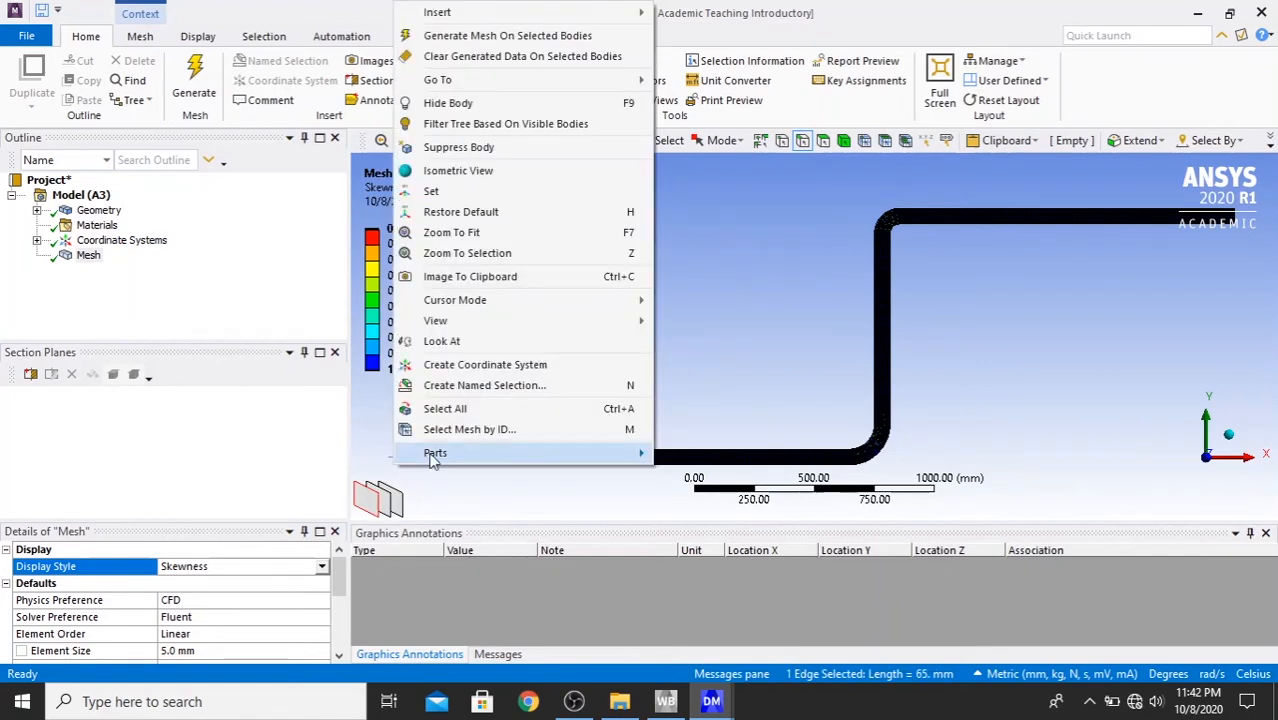
left_click(556, 386)
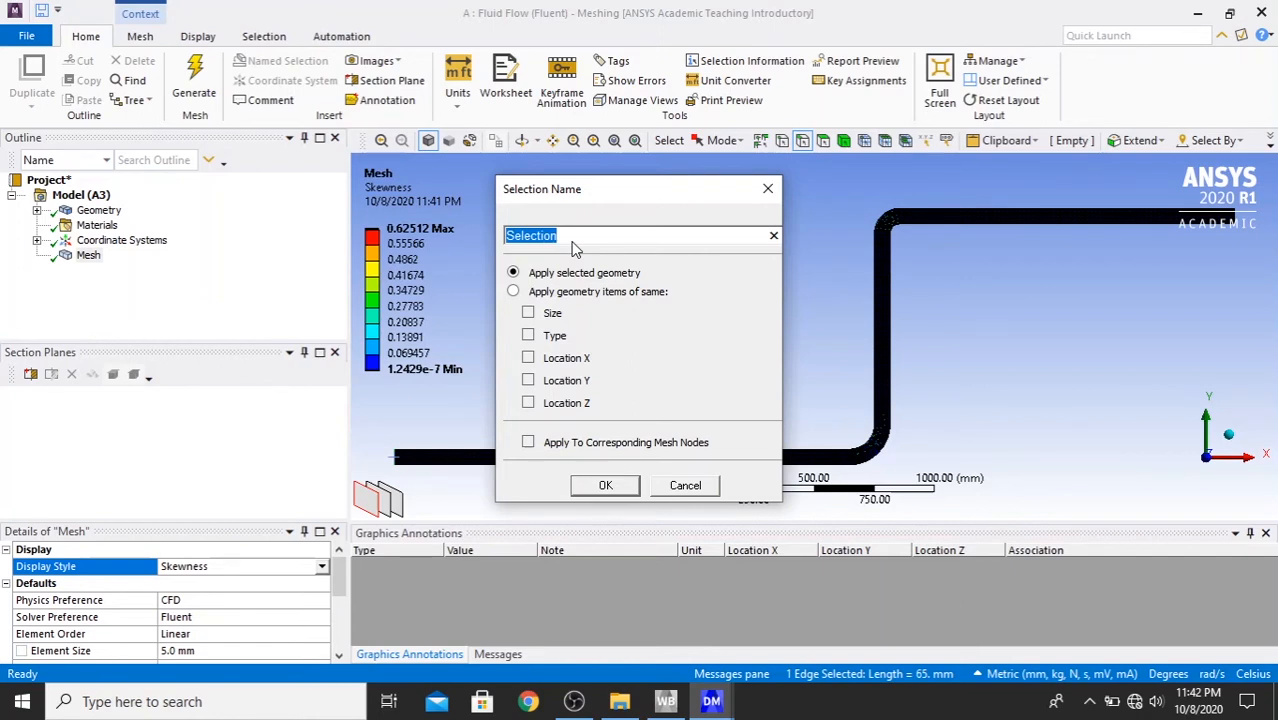
type("Inlet")
left_click(607, 488)
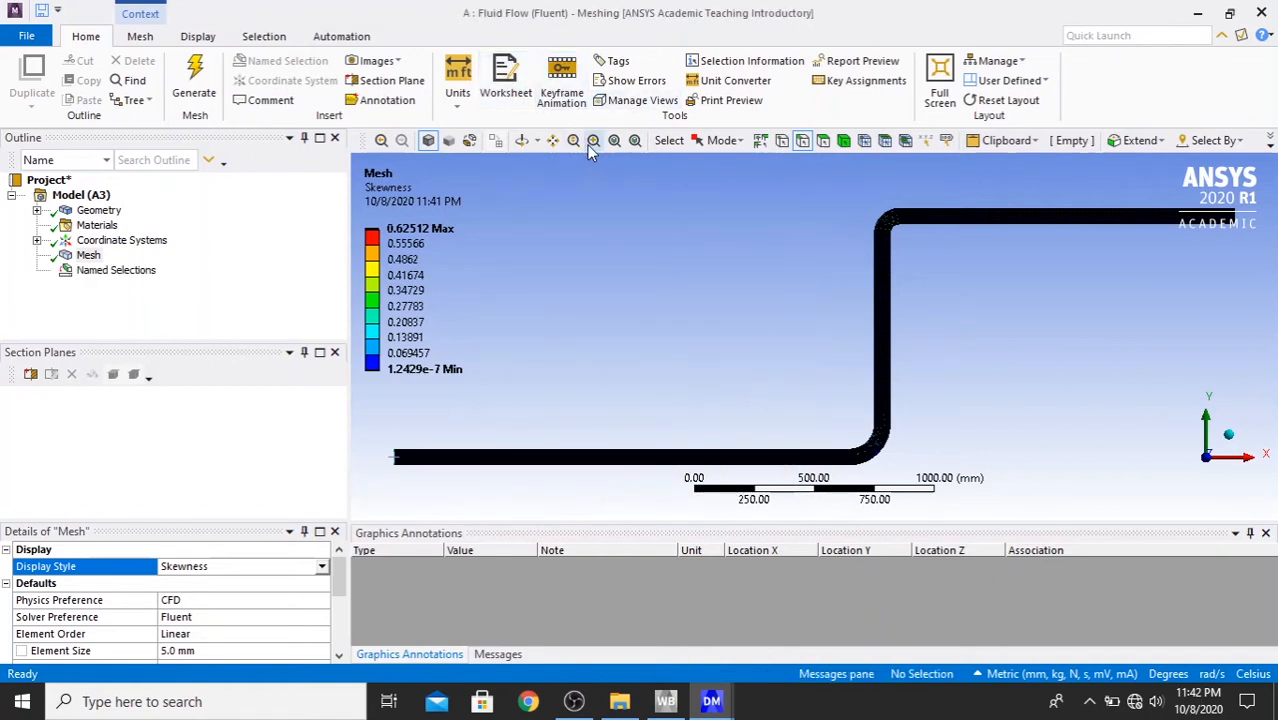
- Create a named selection called Outlet from the end edge of the upper horizontal pipe section
left_click(552, 140)
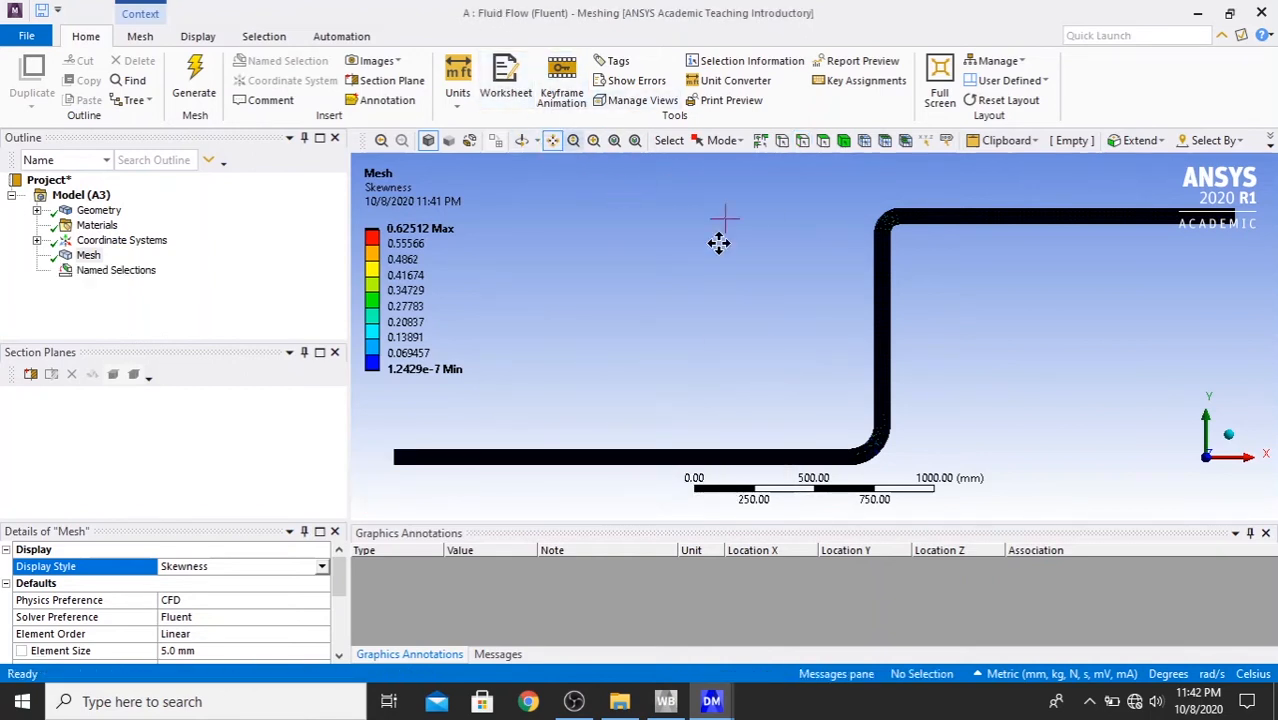
left_click_drag(719, 243, 665, 280)
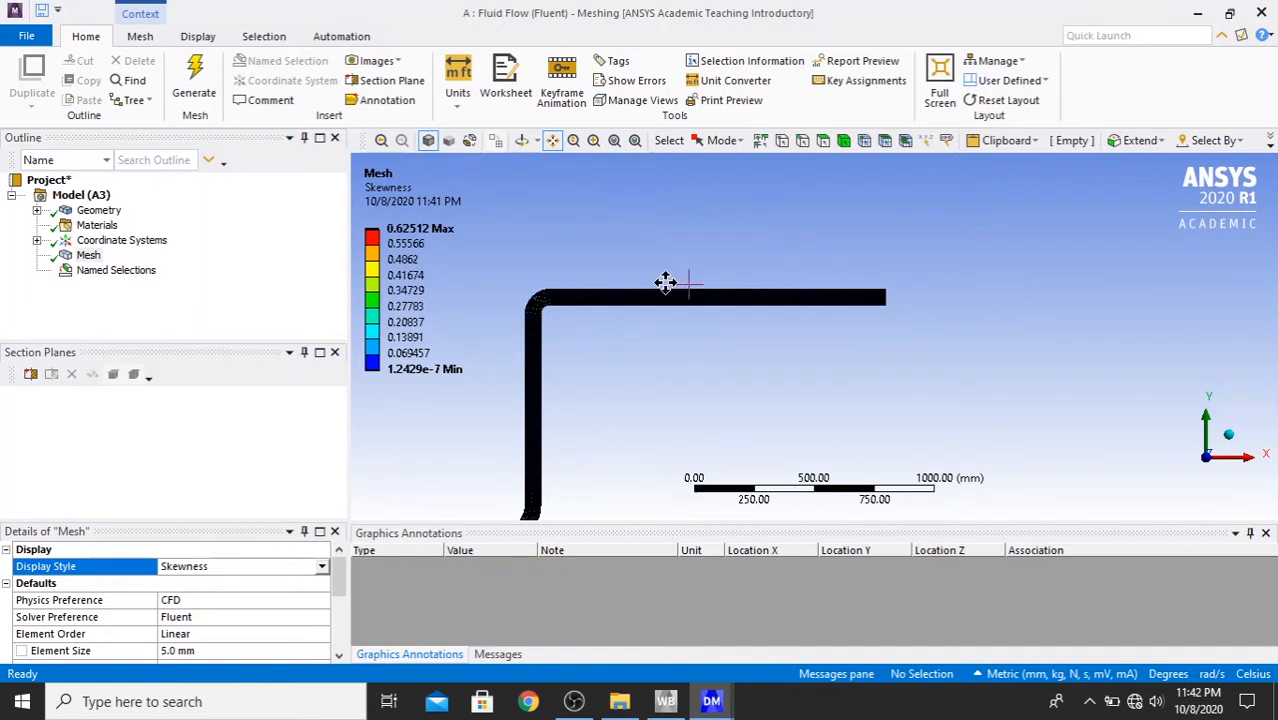
left_click(593, 141)
left_click_drag(840, 256, 904, 345)
left_click(802, 145)
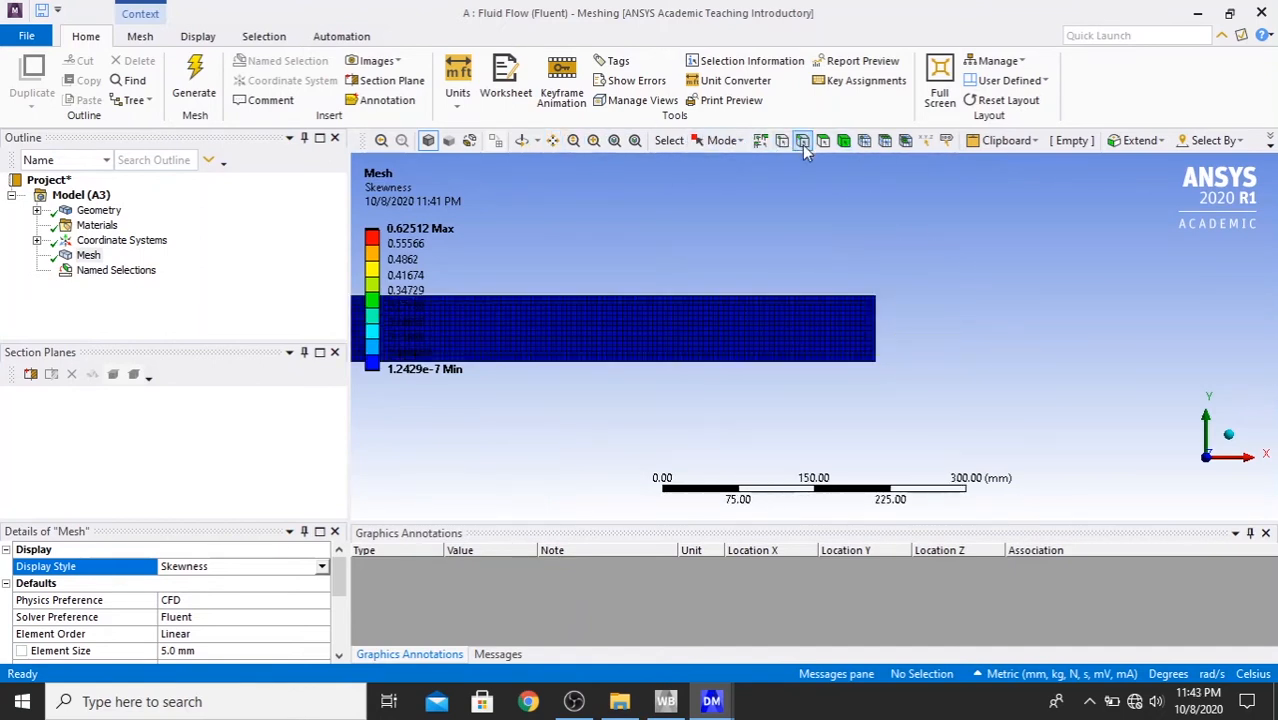
left_click(877, 341)
right_click(878, 342)
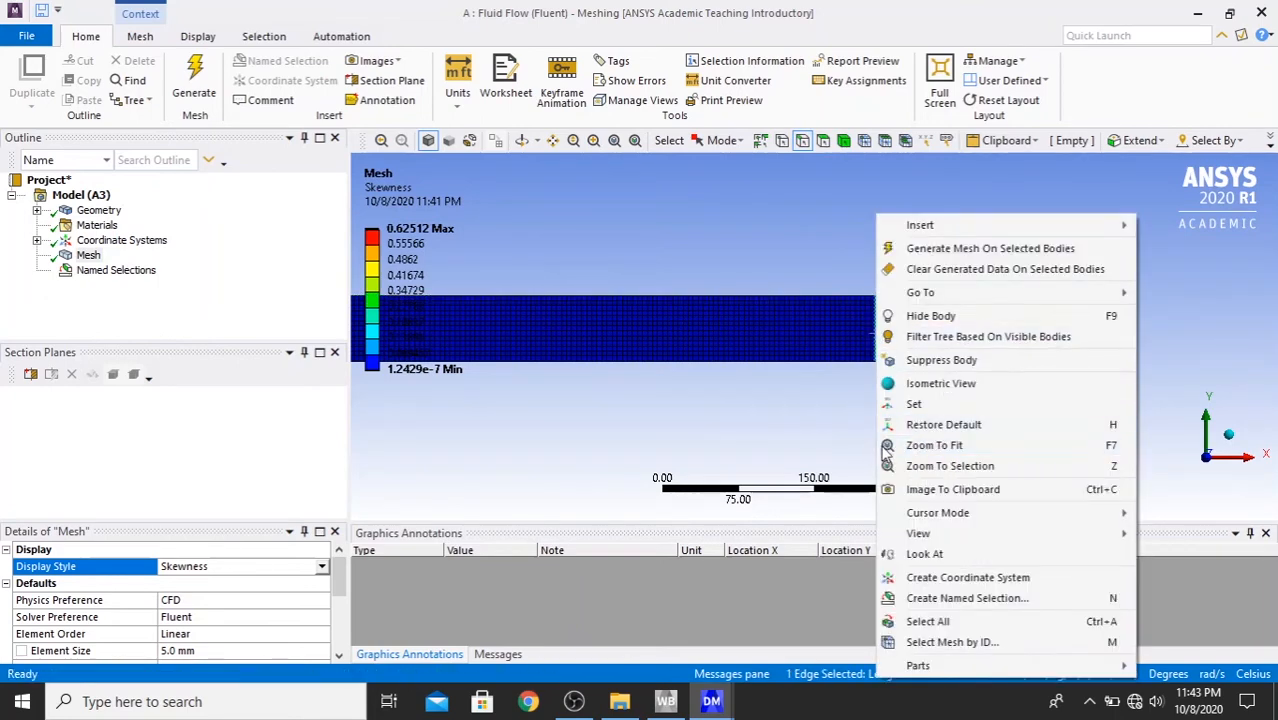
left_click(1020, 600)
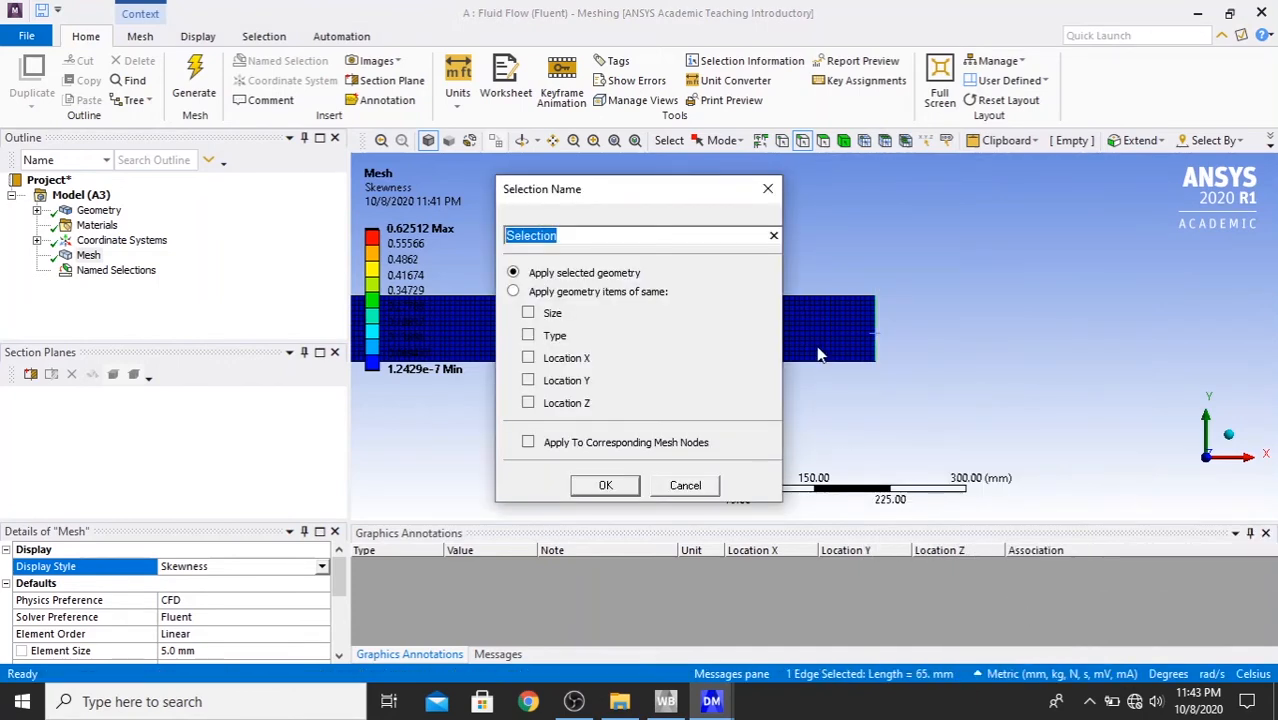
type("Outlet")
left_click(604, 486)
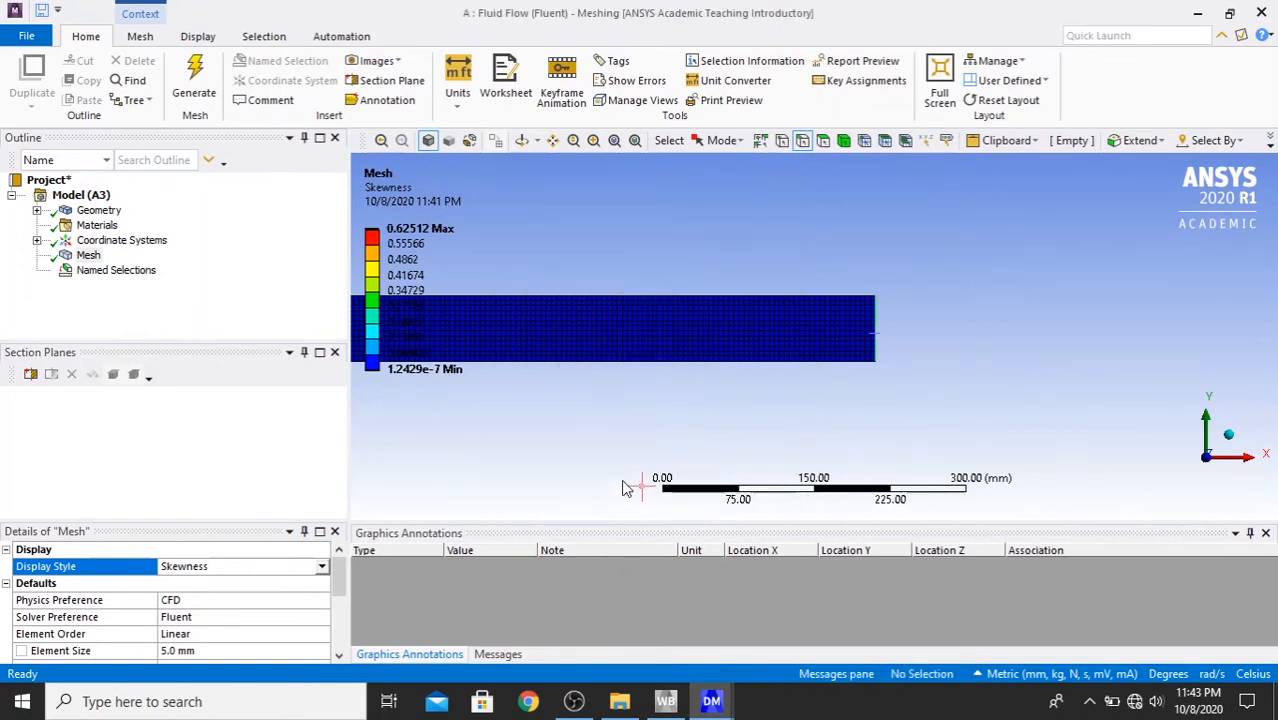
- Create a named selection called Wall from the 10 edges along both sides of the pipe, including the elbow arcs
left_click(665, 366)
left_click(666, 293, "ctrl")
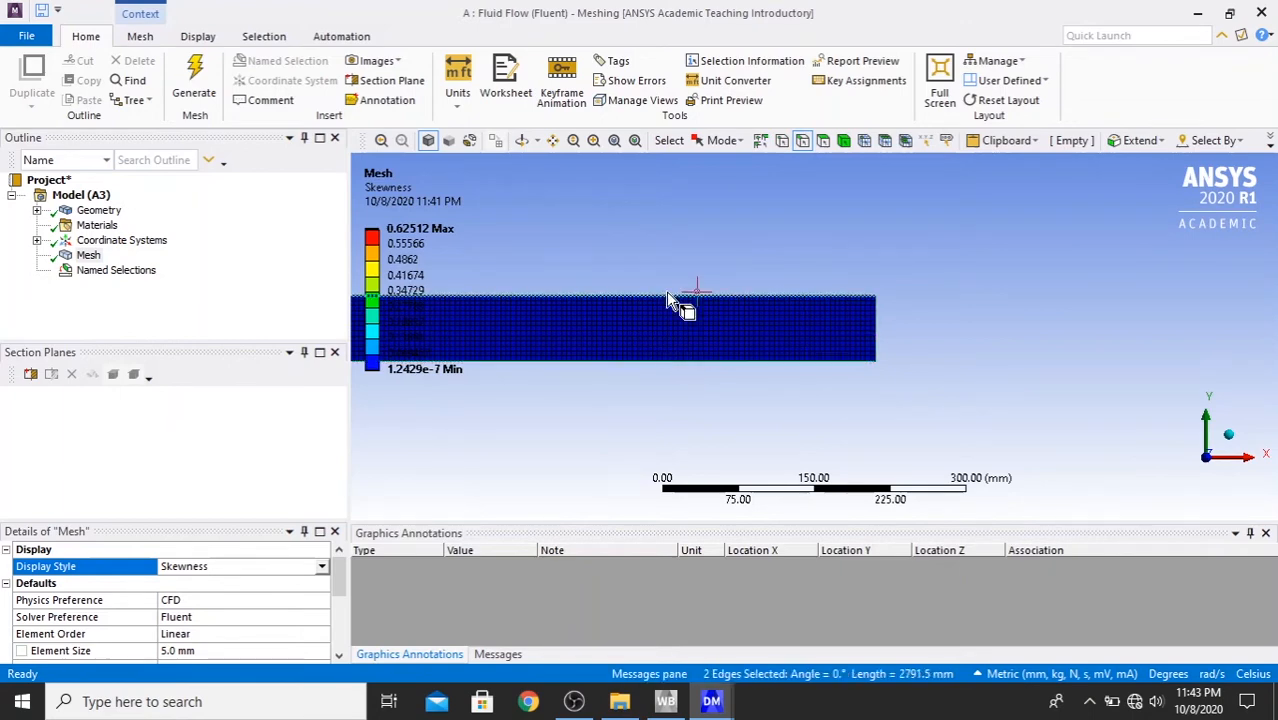
left_click(616, 141)
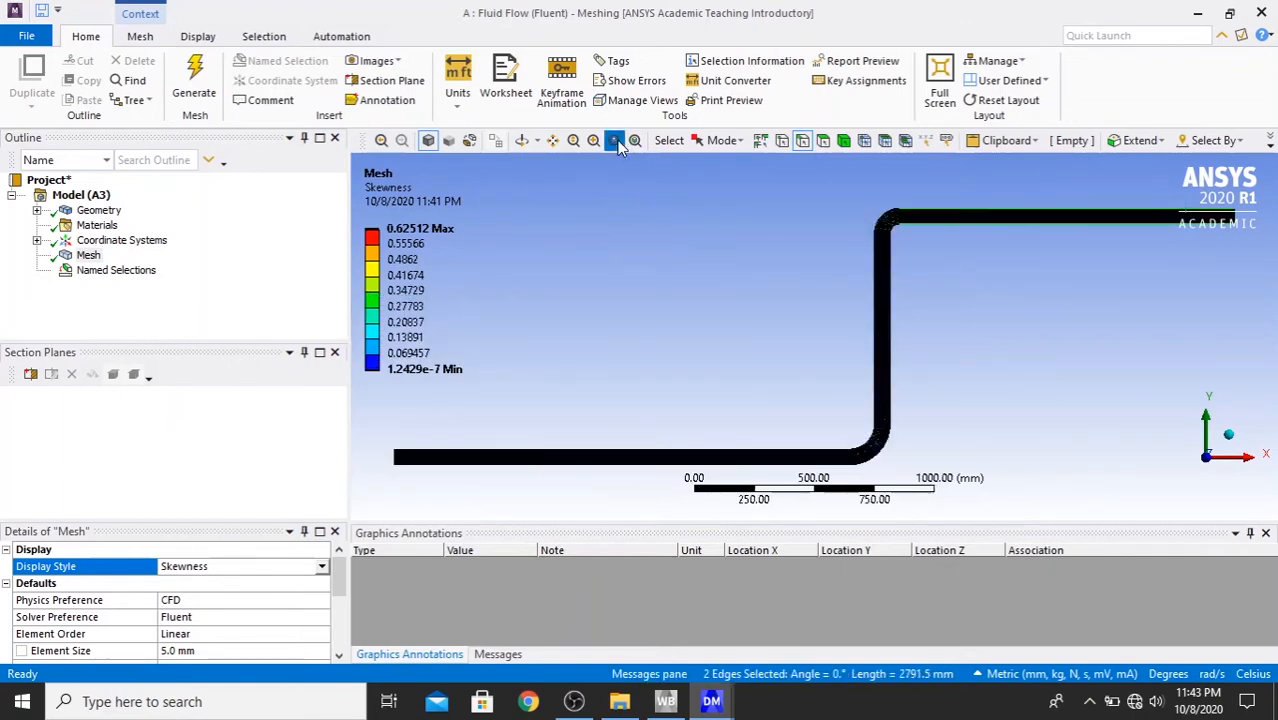
left_click(898, 240, "ctrl")
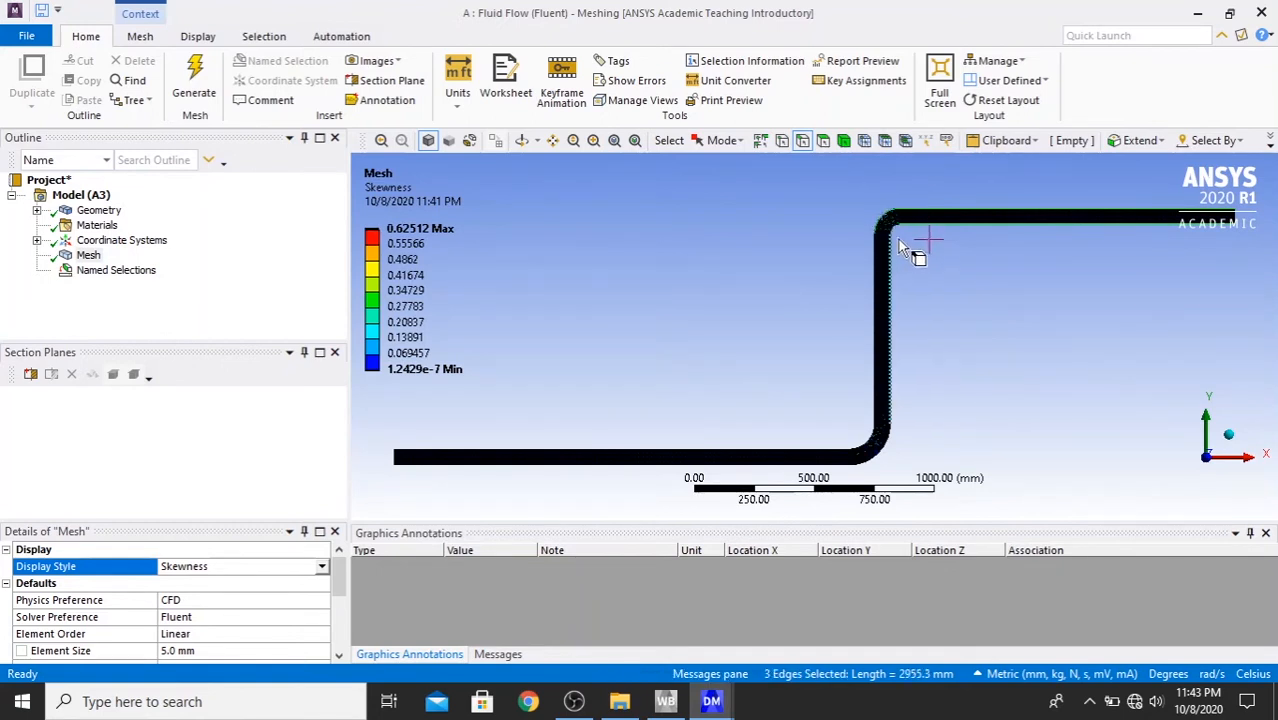
left_click(893, 230, "ctrl")
left_click(889, 260, "ctrl")
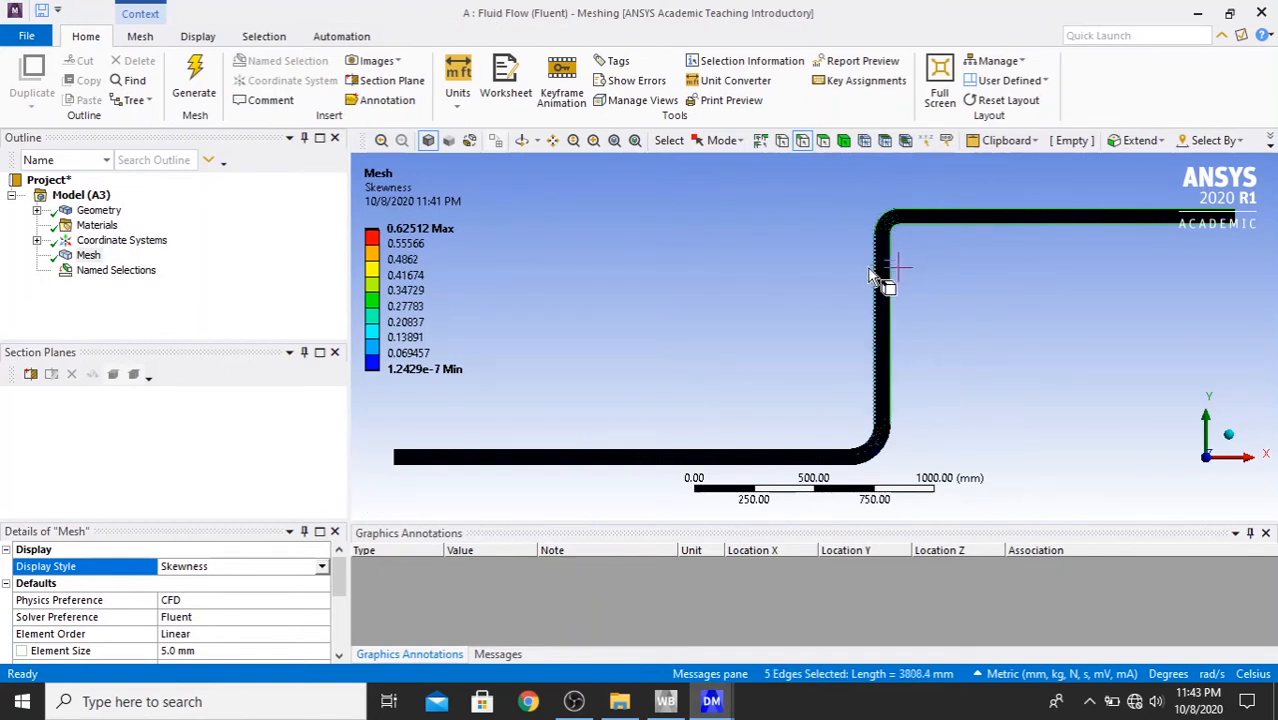
left_click(884, 300, "ctrl")
left_click(874, 447, "ctrl")
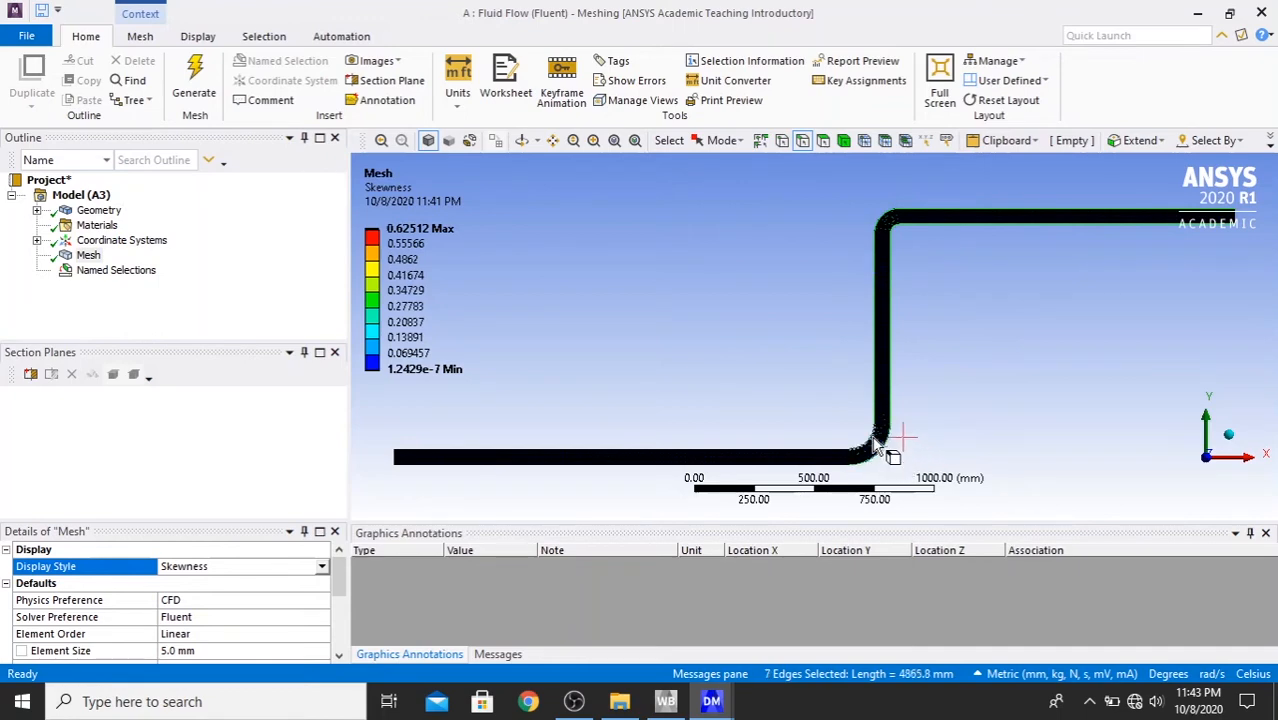
left_click(866, 442, "ctrl")
left_click(818, 466, "ctrl")
left_click(803, 467, "ctrl")
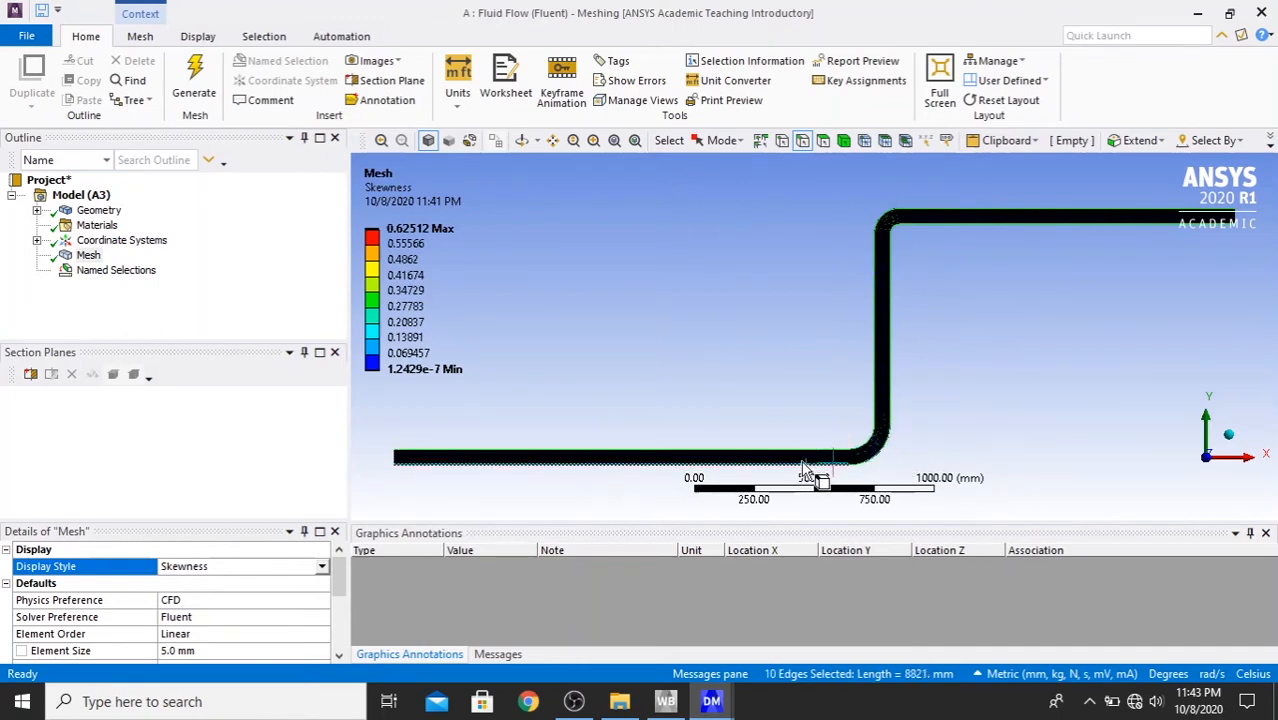
right_click(800, 465)
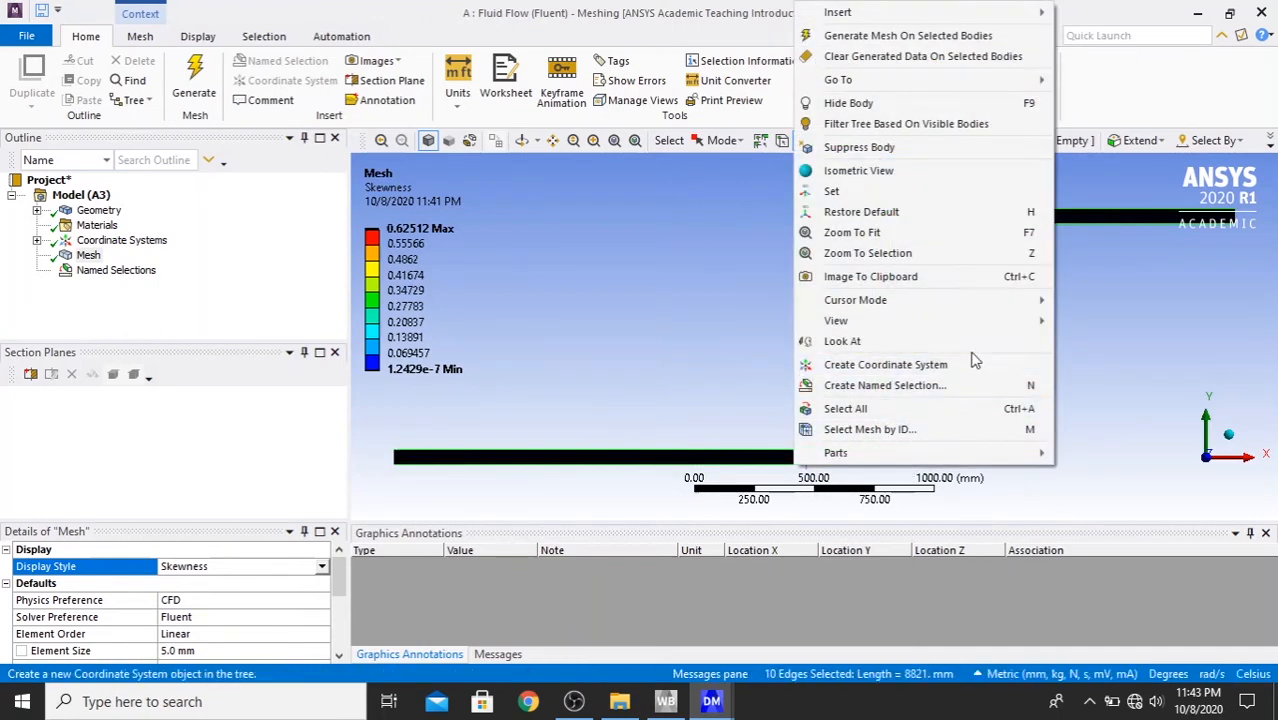
left_click(958, 386)
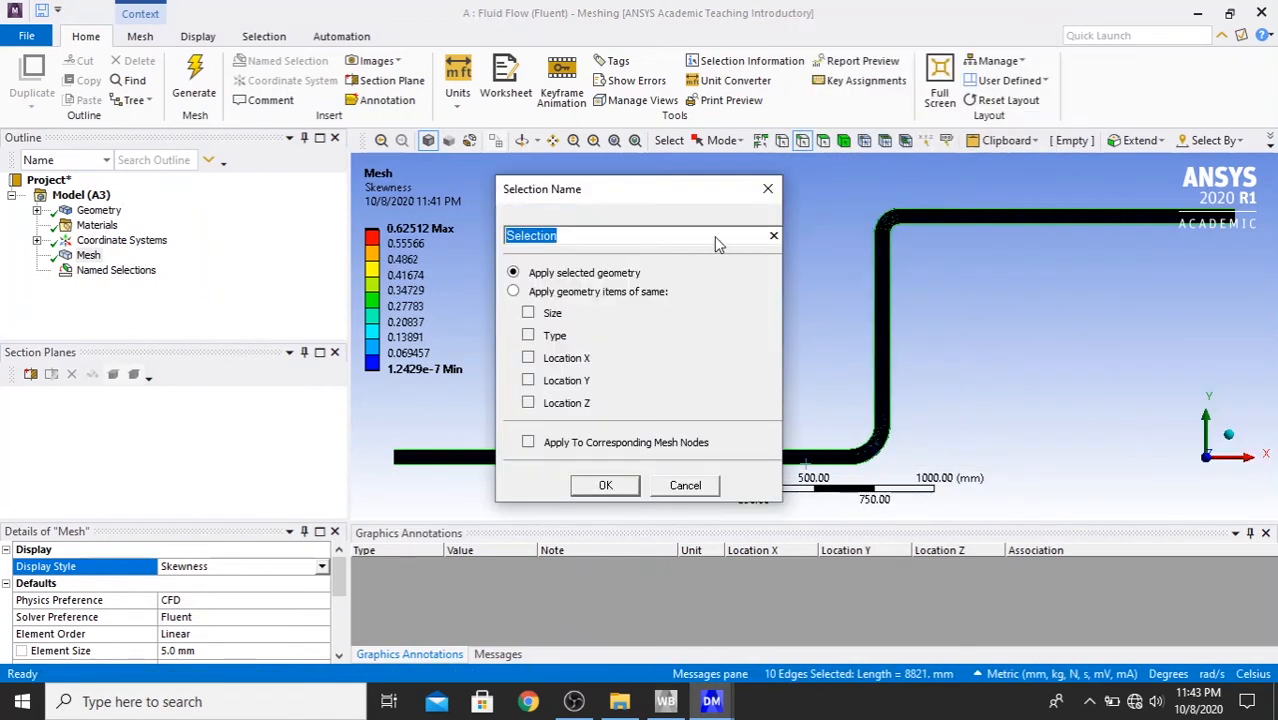
type("Wall")
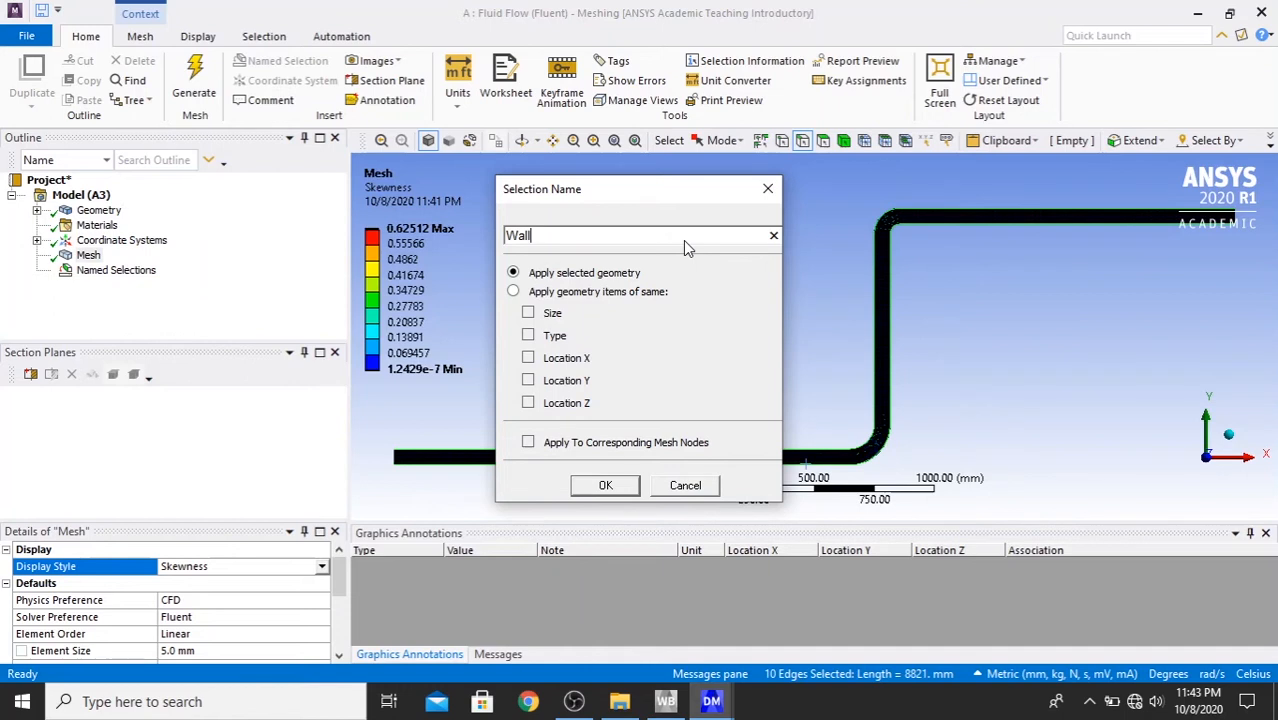
left_click(605, 485)
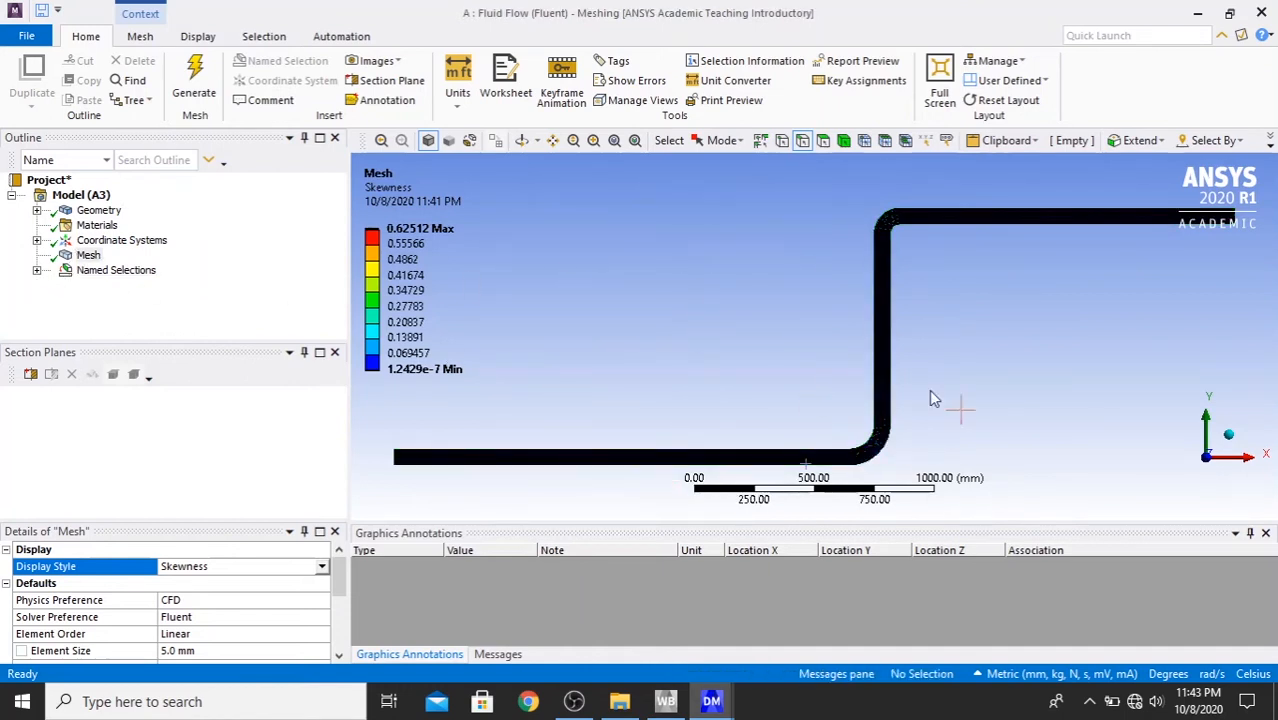
- Review the Inlet, Outlet and Wall named selections one by one on the pipe model
left_click(37, 271)
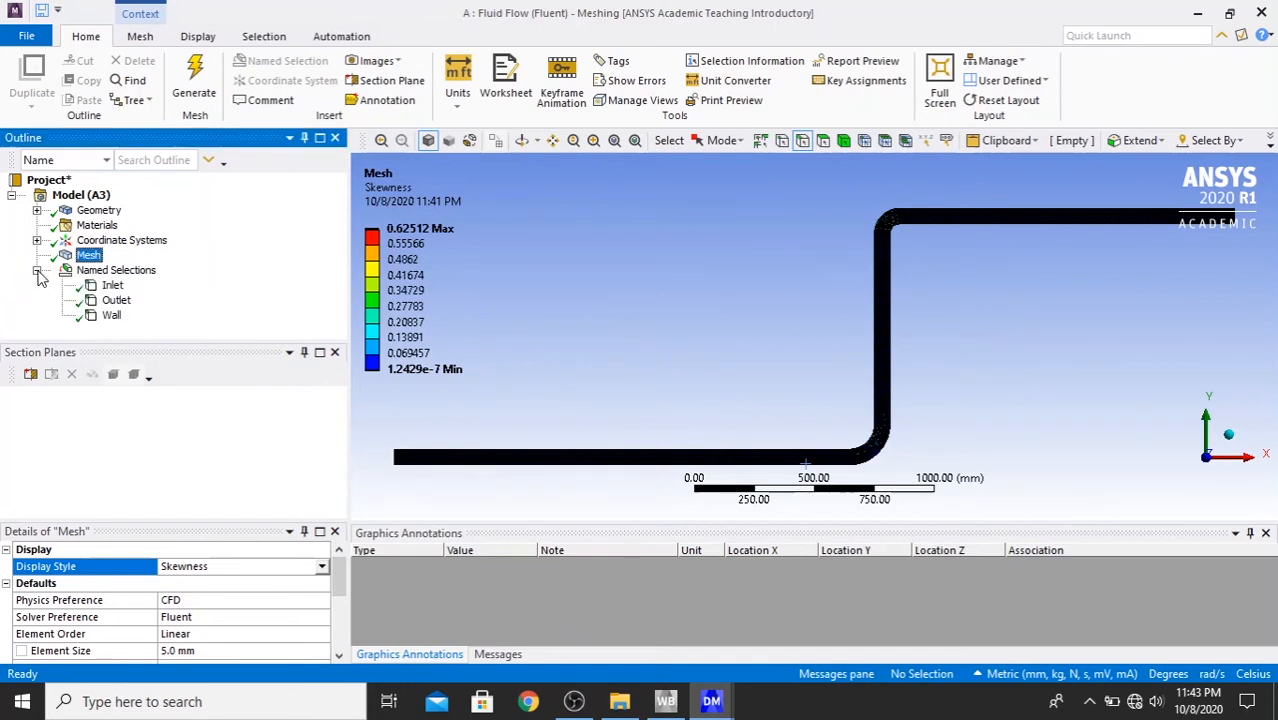
left_click(112, 275)
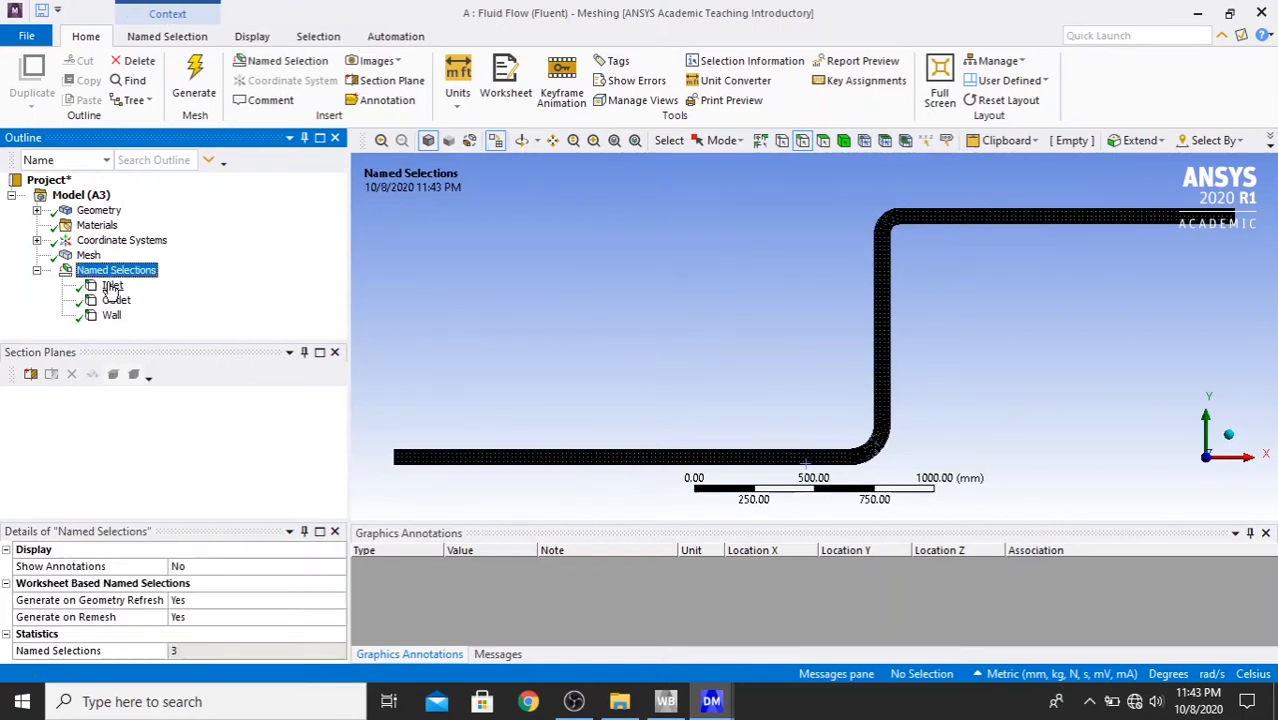
left_click(112, 287)
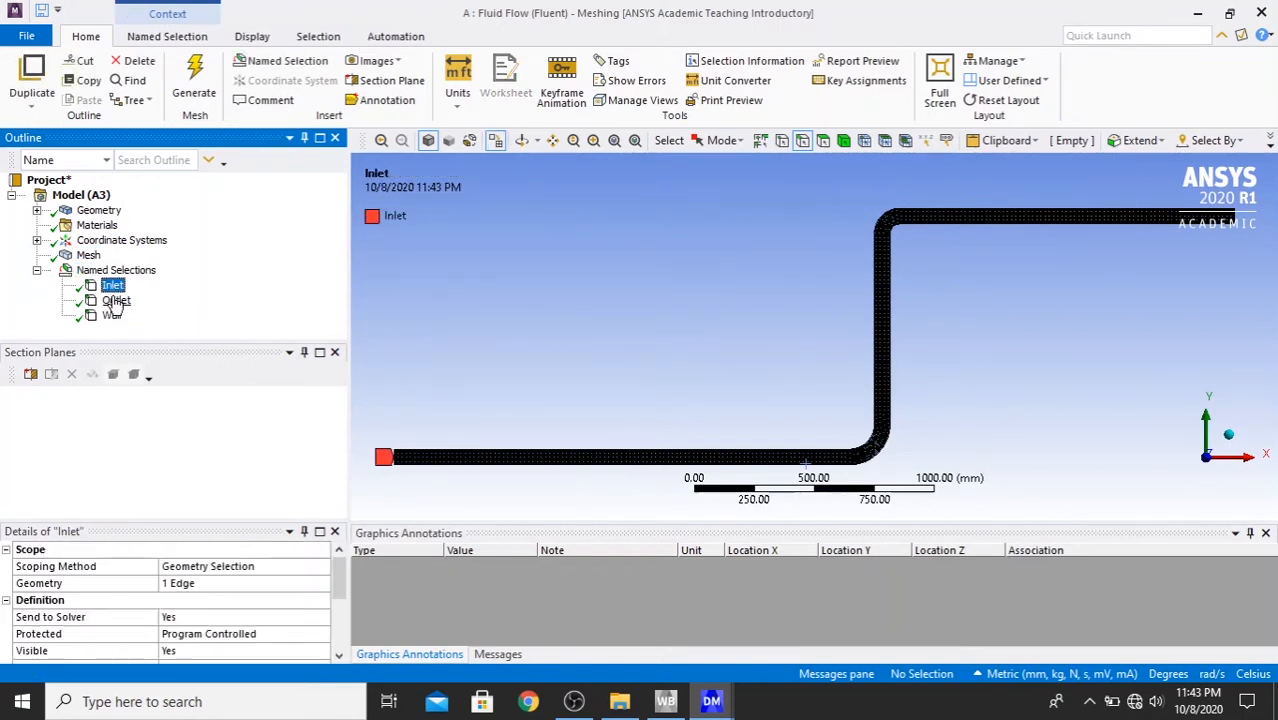
left_click(115, 302)
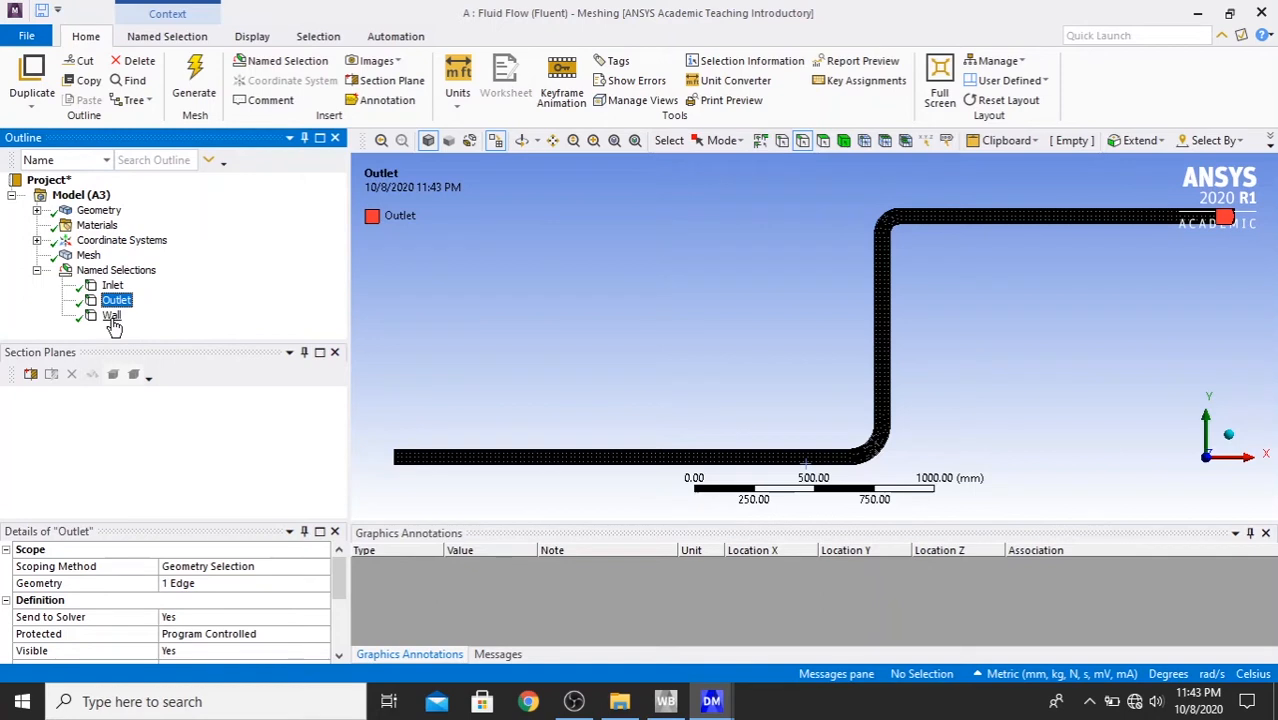
left_click(111, 316)
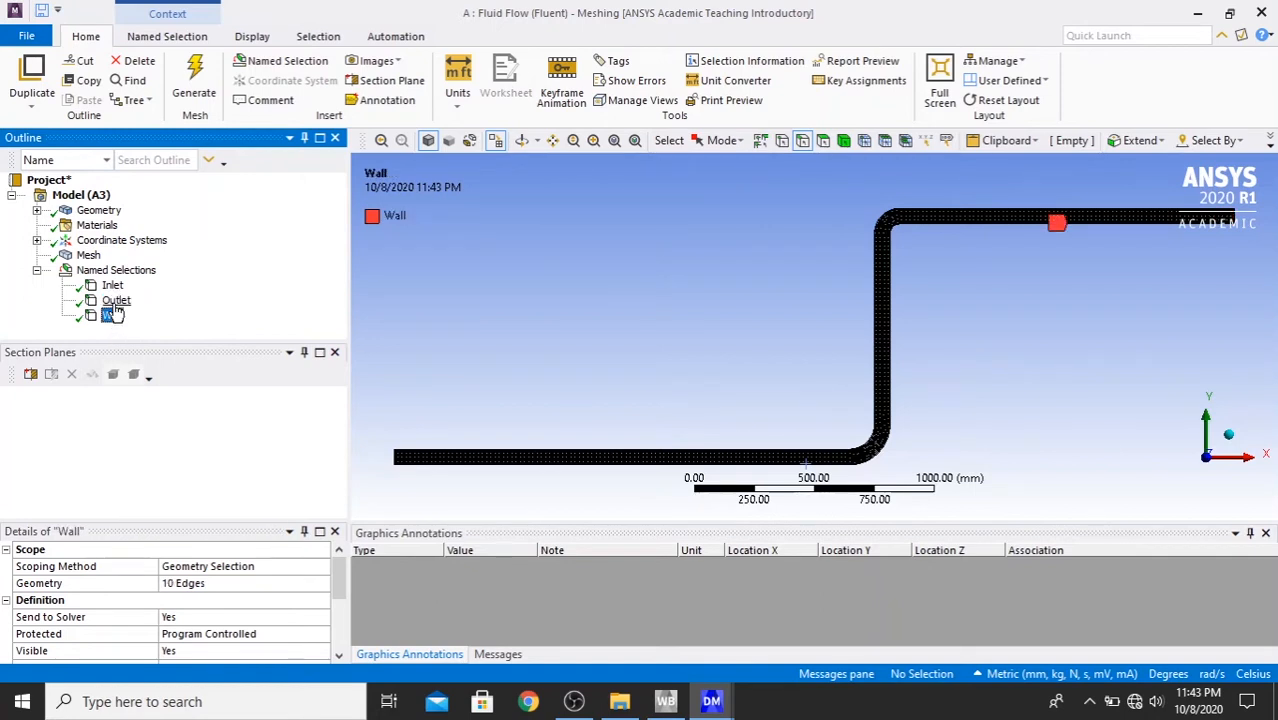
- Recheck the Outlet and Inlet named selections on the pipe and collapse the named selections group
left_click(115, 301)
left_click(112, 286)
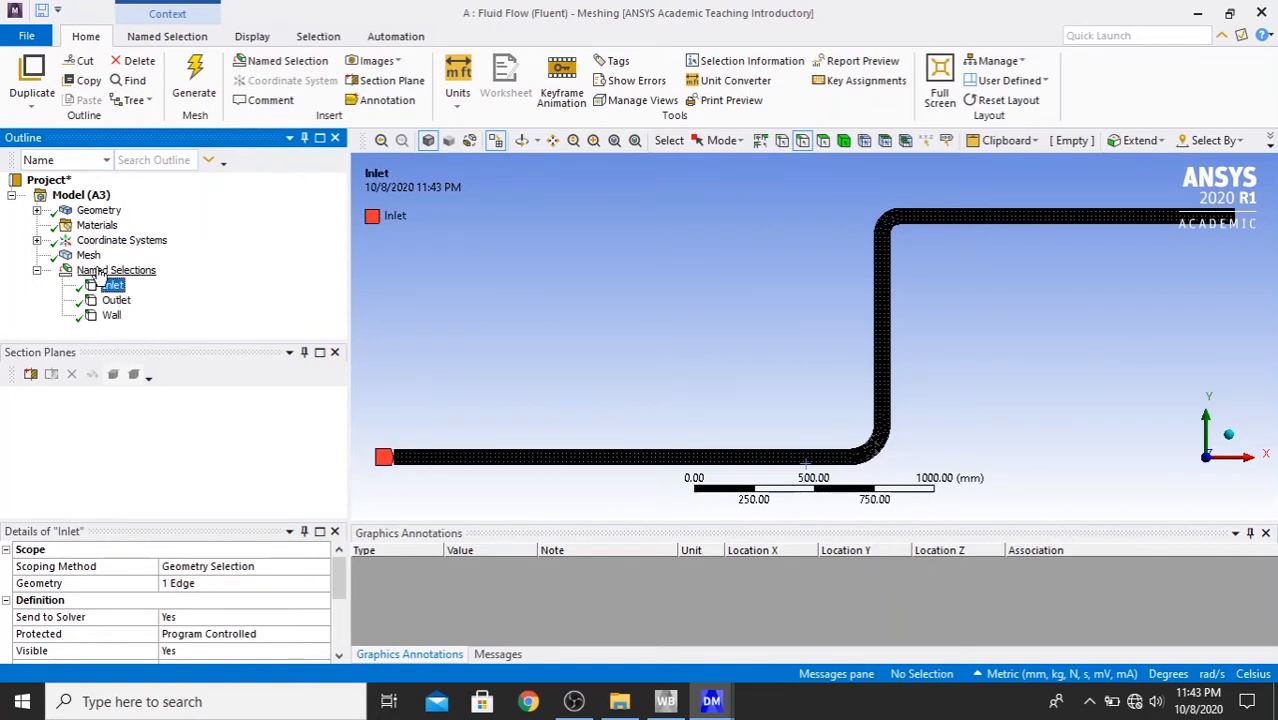
double_click(100, 270)
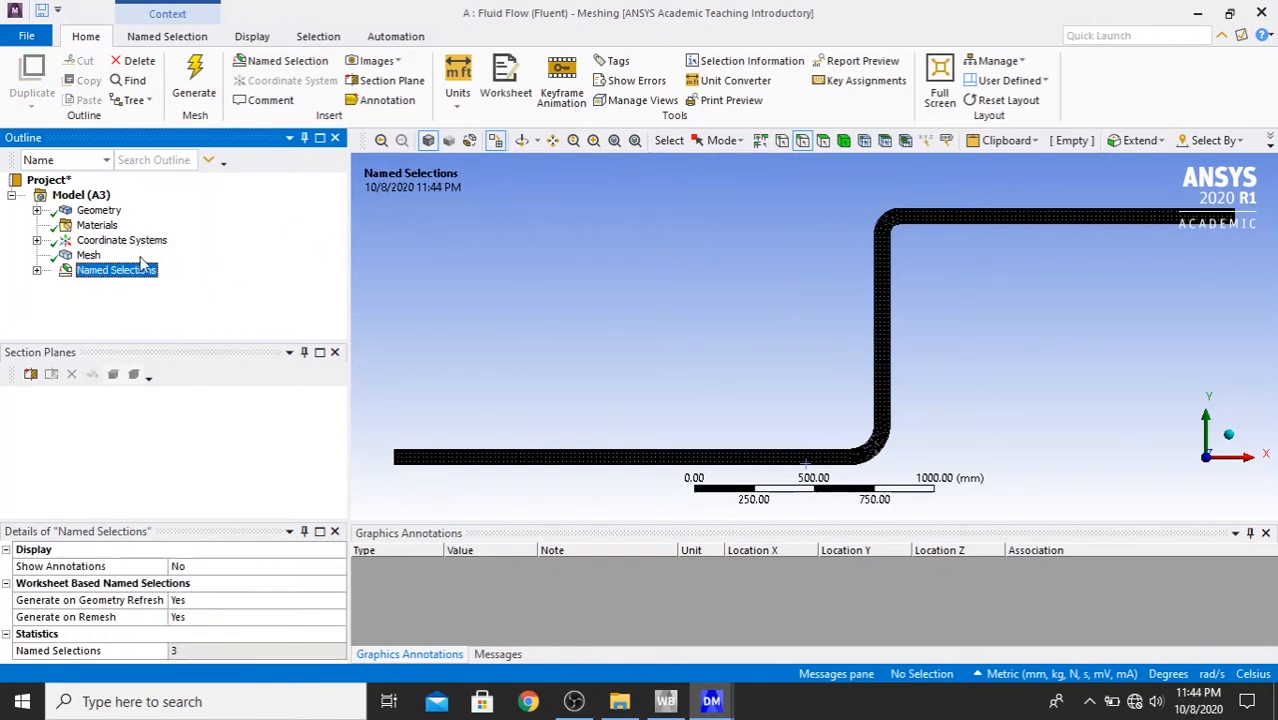
- Update the mesh for the solver and close the Meshing application
right_click(89, 257)
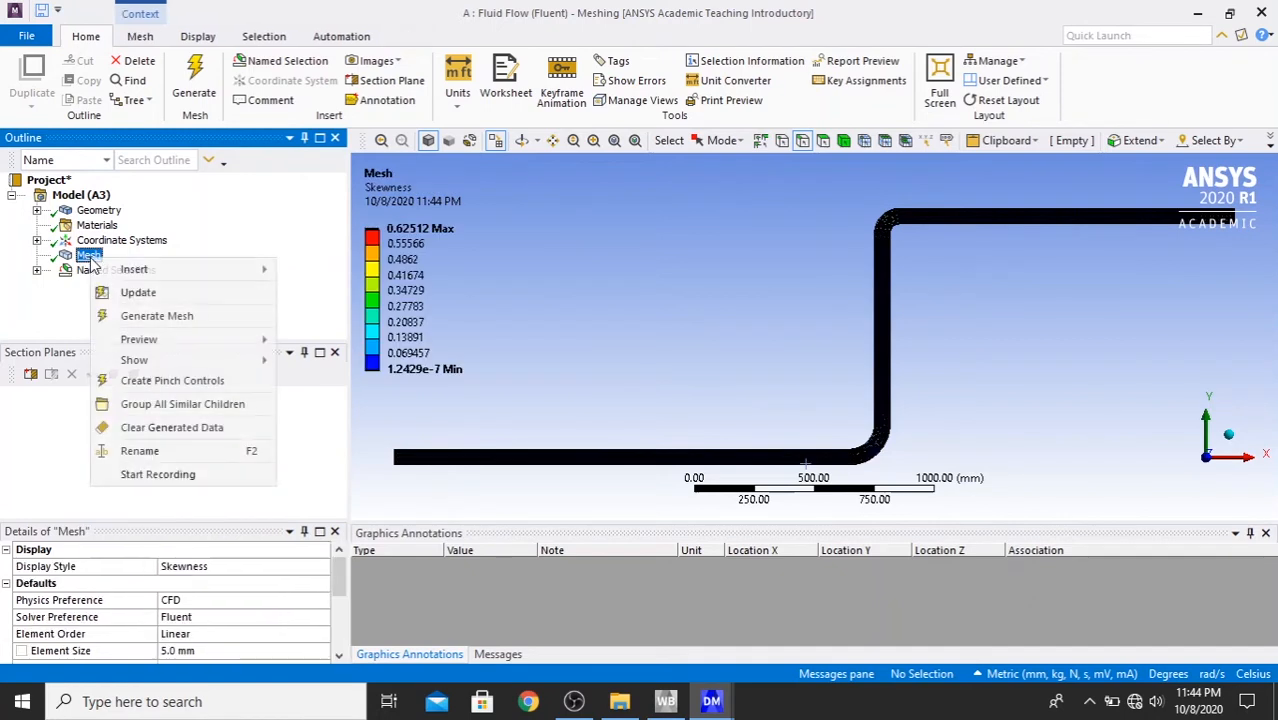
left_click(140, 294)
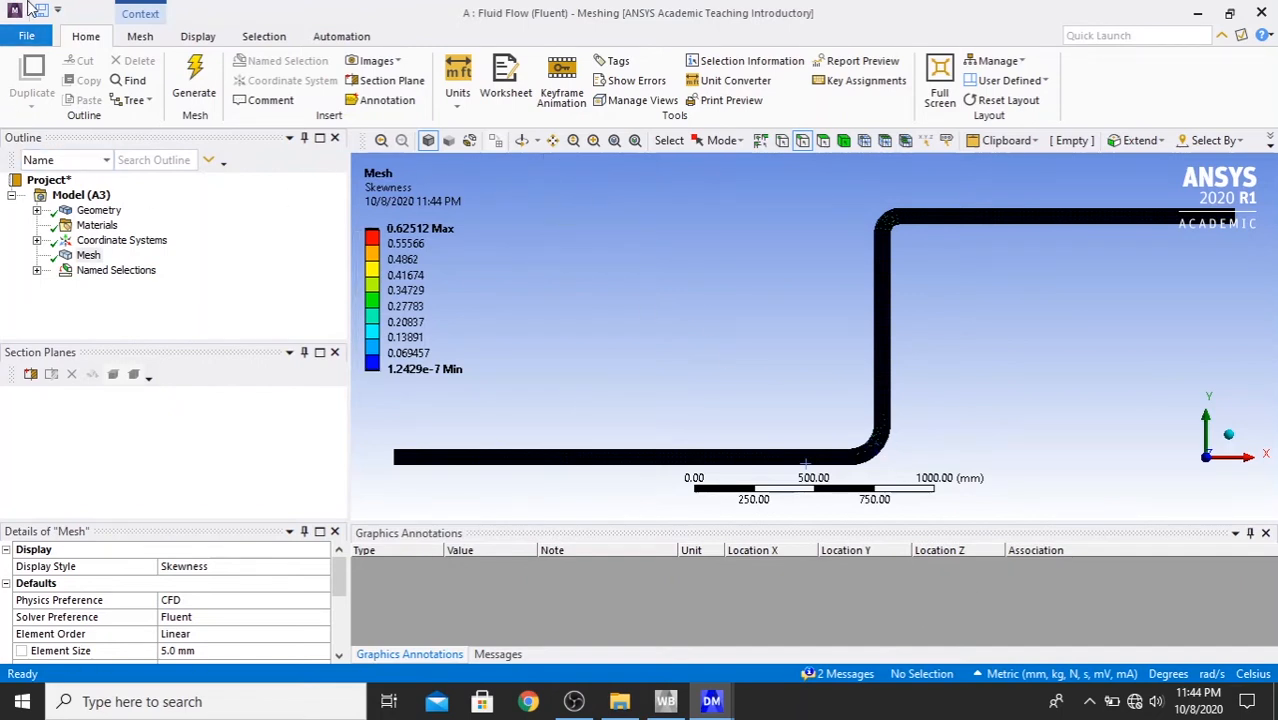
left_click(28, 37)
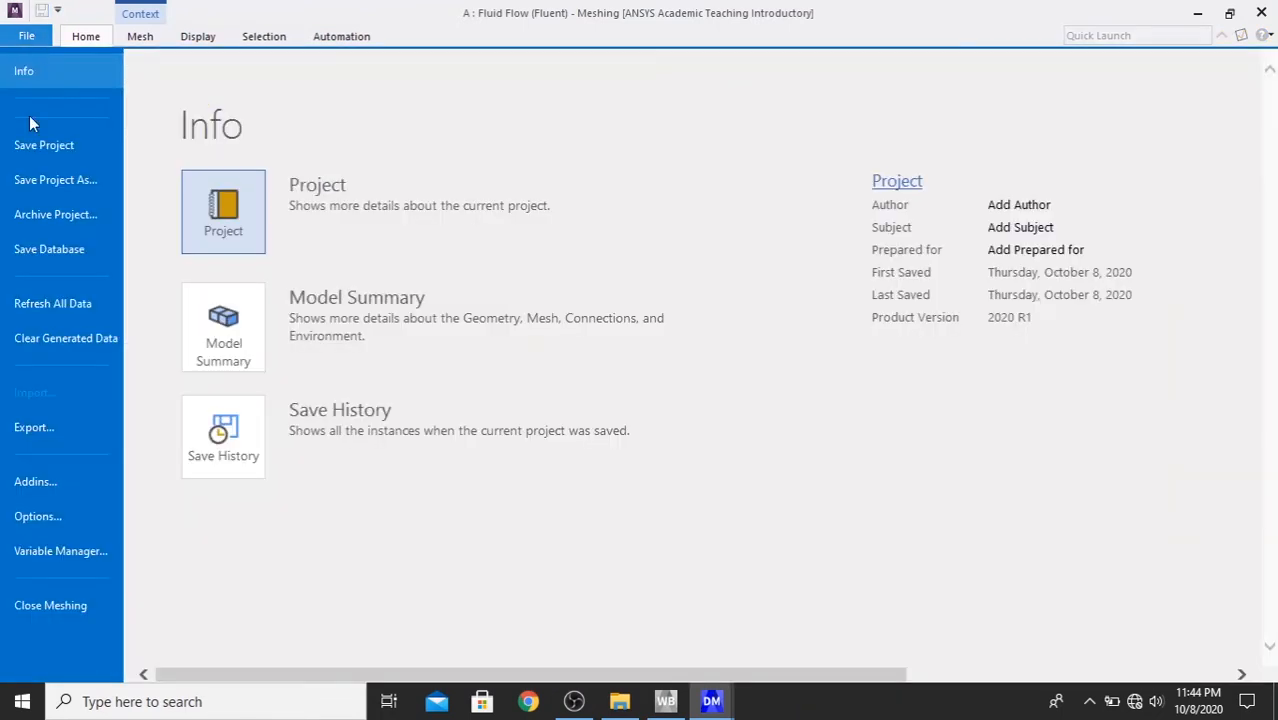
left_click(50, 606)
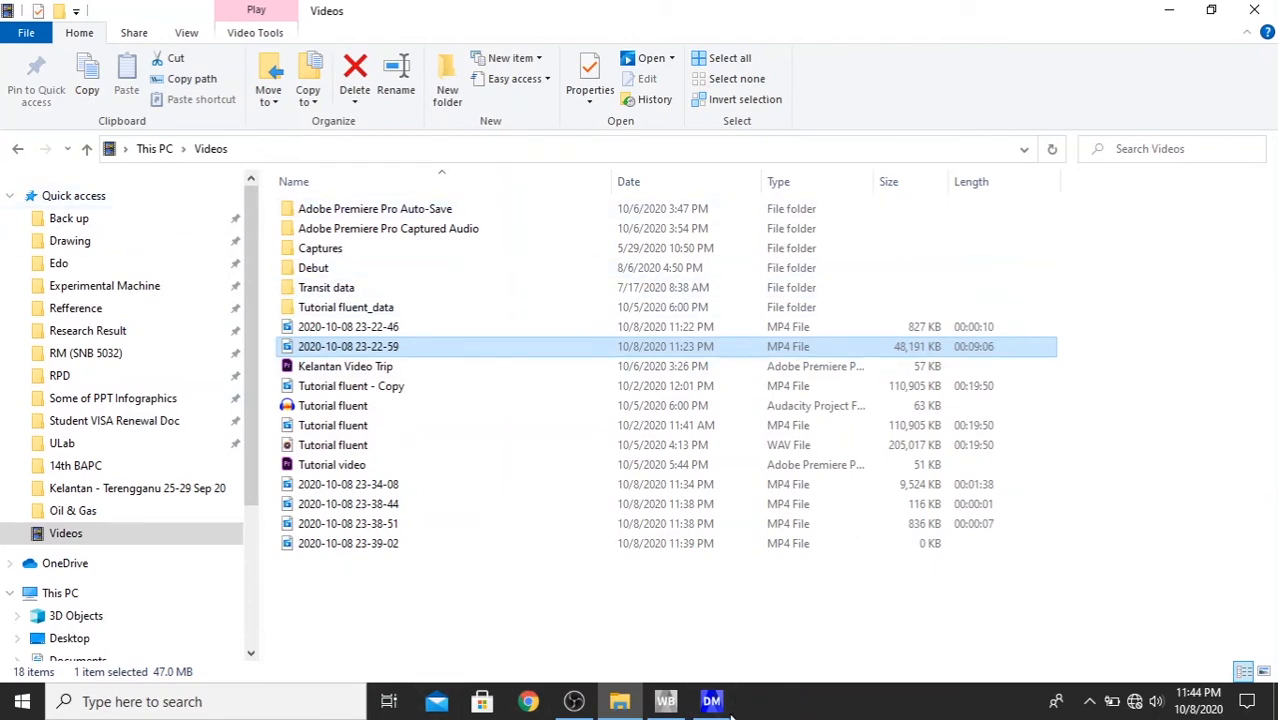
- Switch to Workbench, open the Setup cell of the Fluid Flow (Fluent) system and start Fluent with Double Precision enabled
left_click(666, 703)
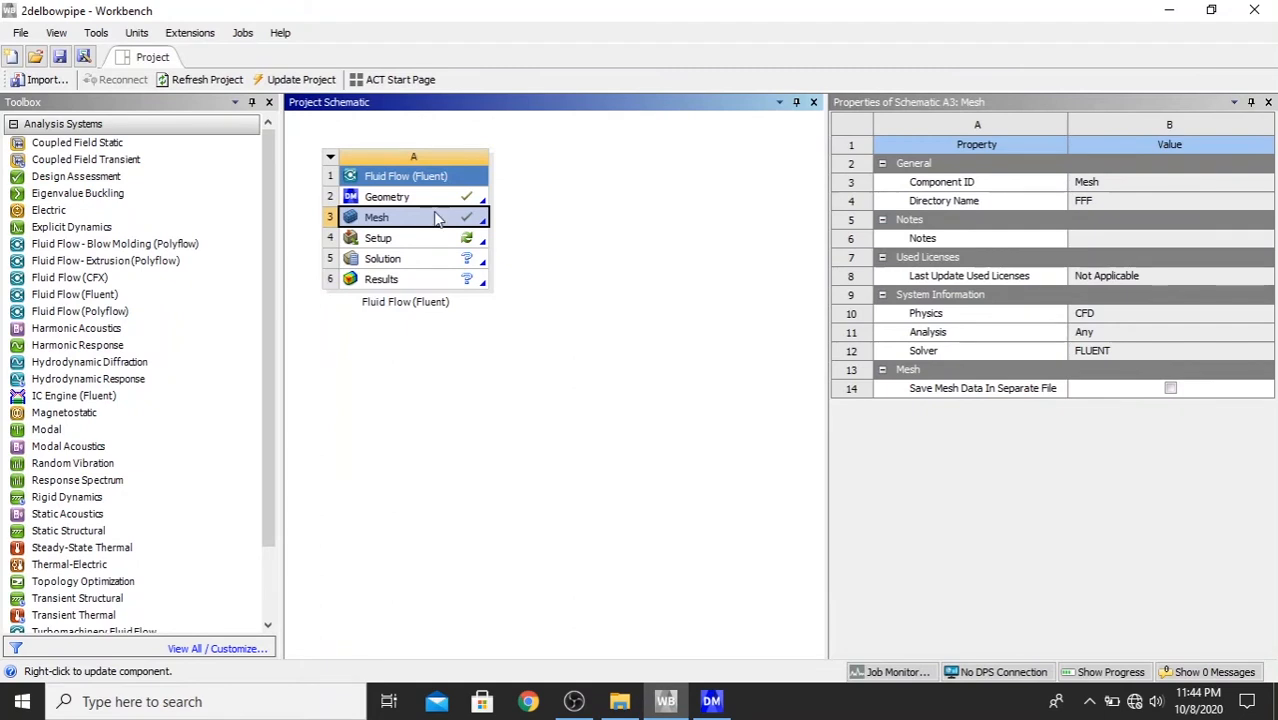
left_click(389, 244)
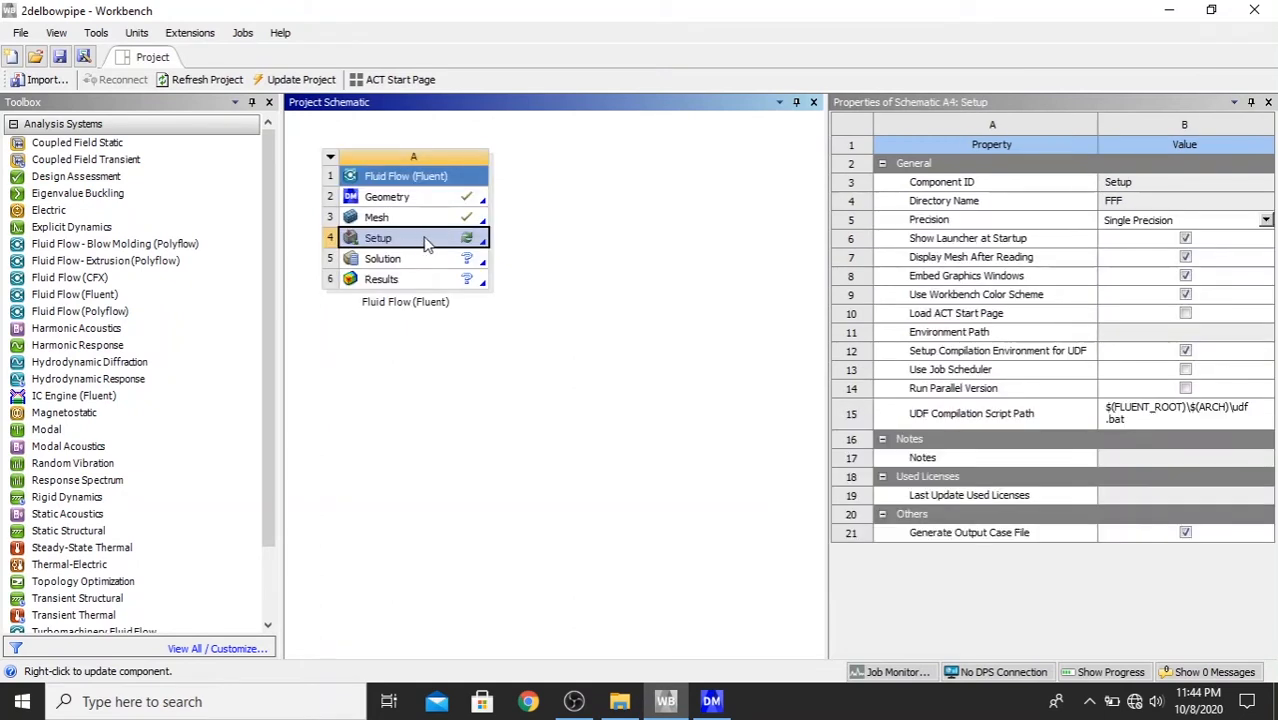
right_click(398, 246)
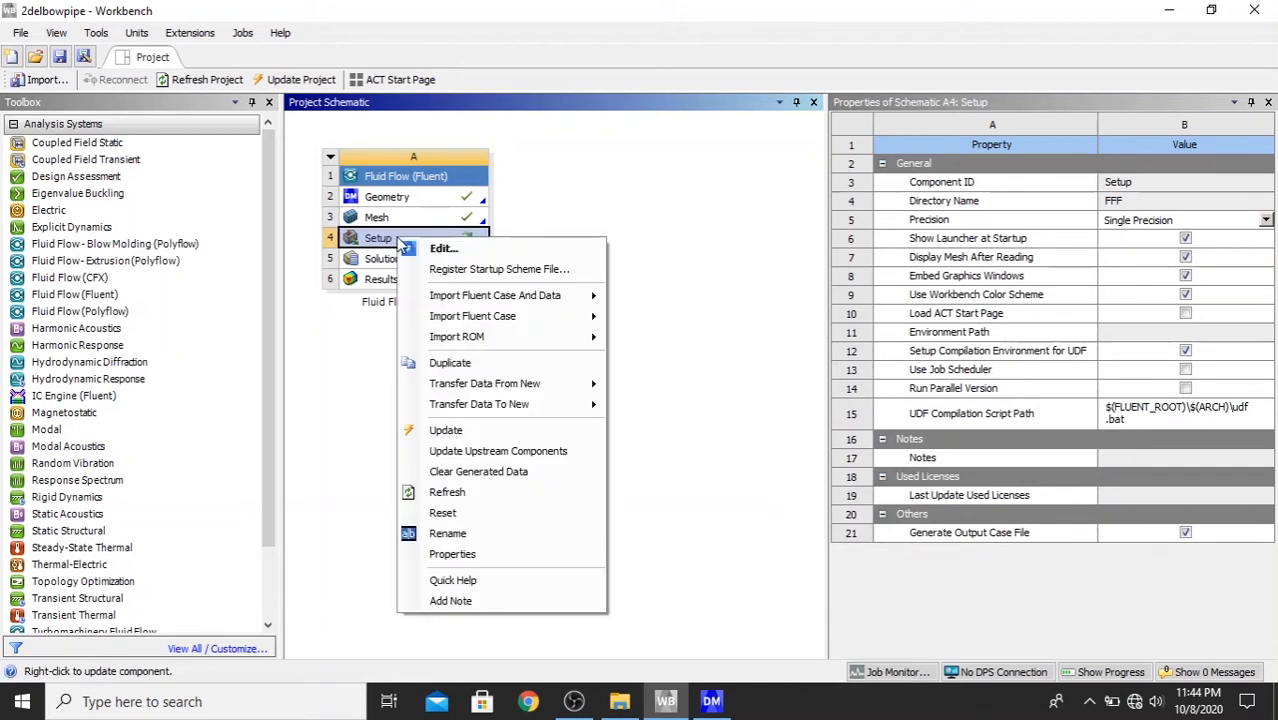
left_click(443, 245)
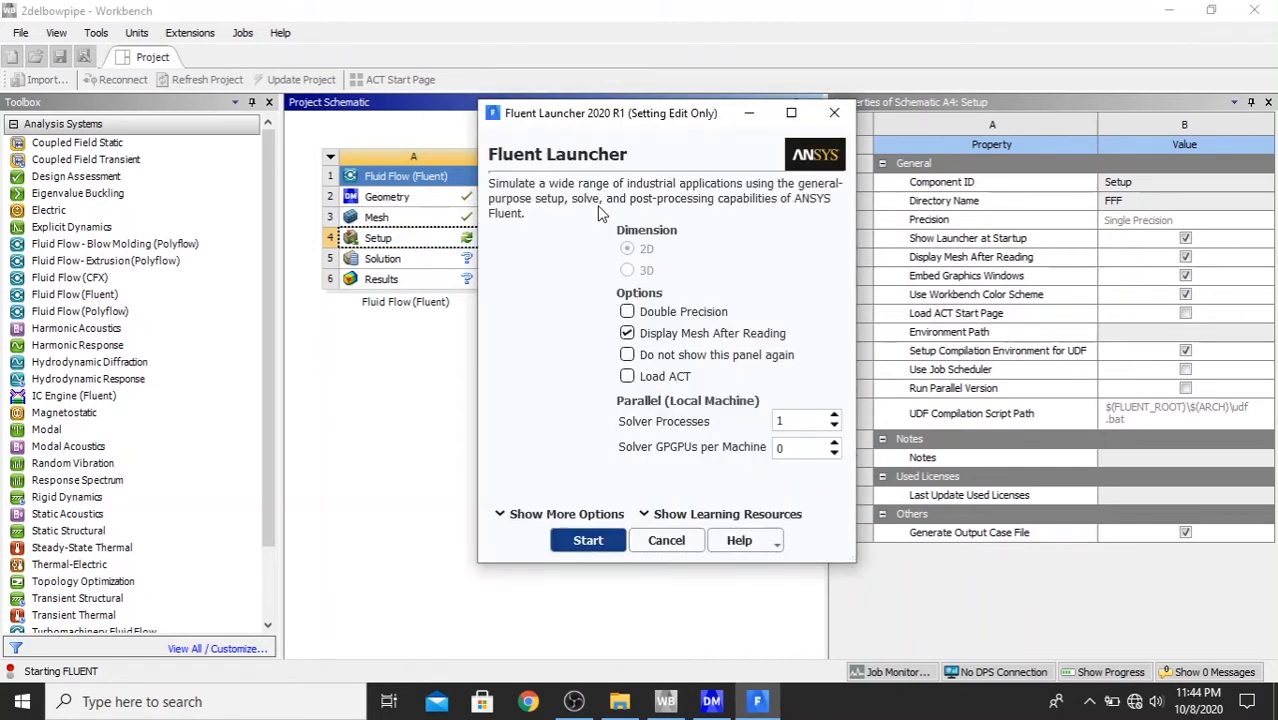
left_click_drag(624, 122, 426, 73)
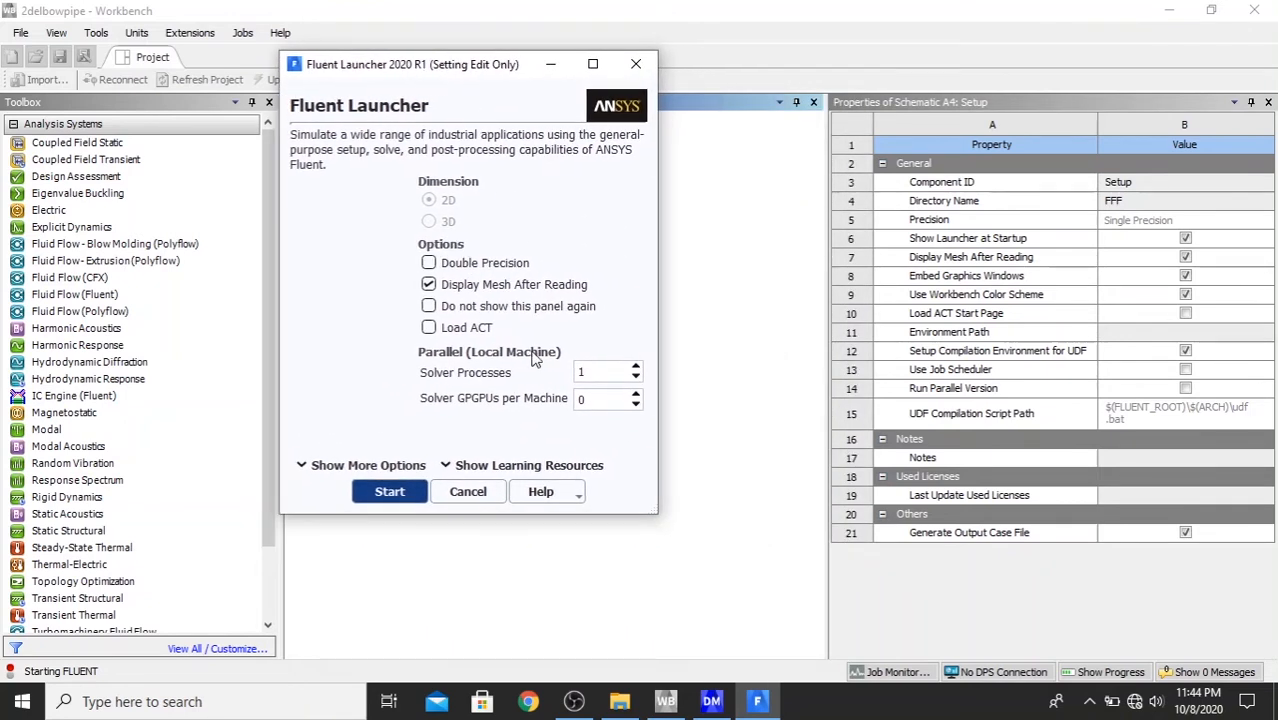
left_click(429, 263)
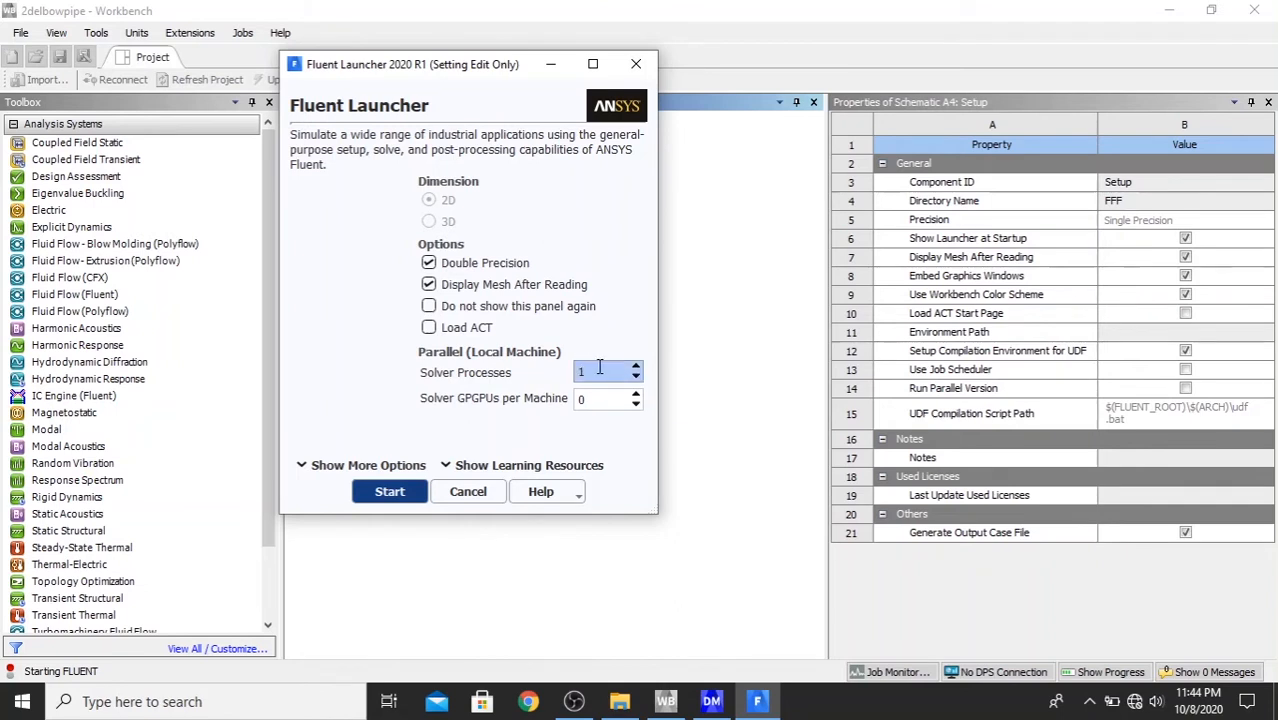
left_click(391, 494)
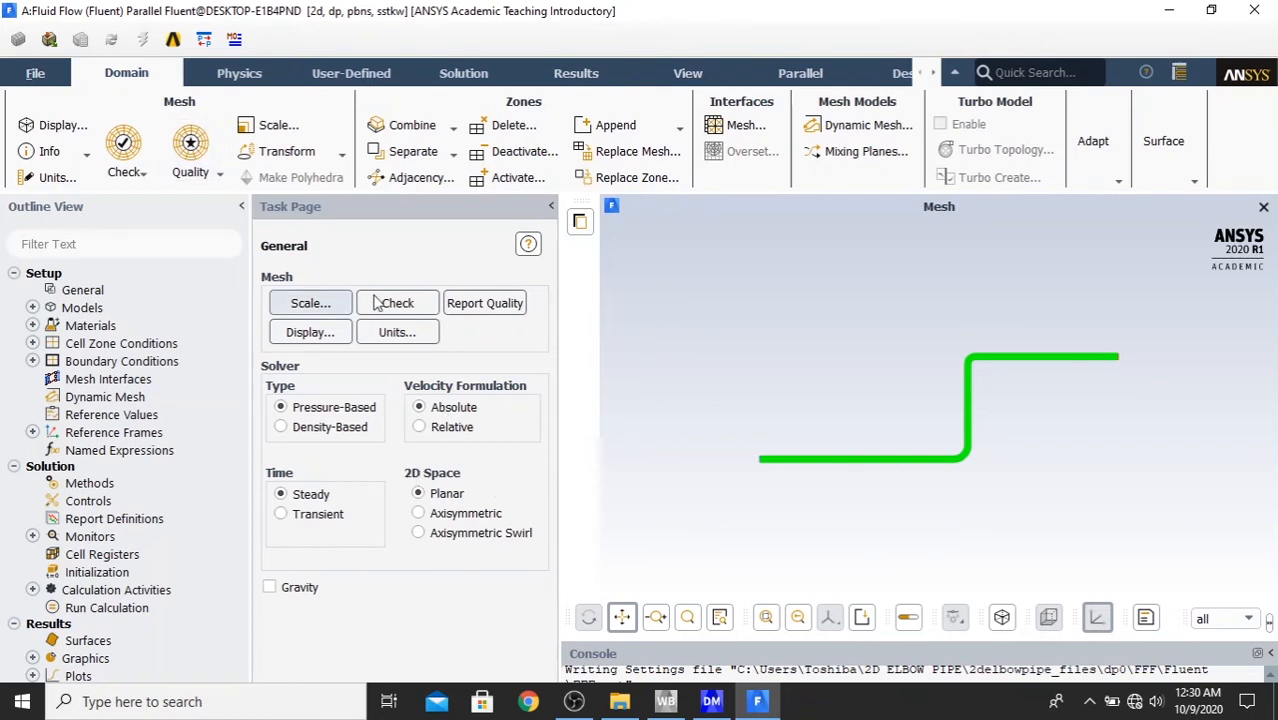
- Set the viscous model to k-epsilon (2 eqn), Realizable, with Enhanced Wall Treatment
double_click(78, 312)
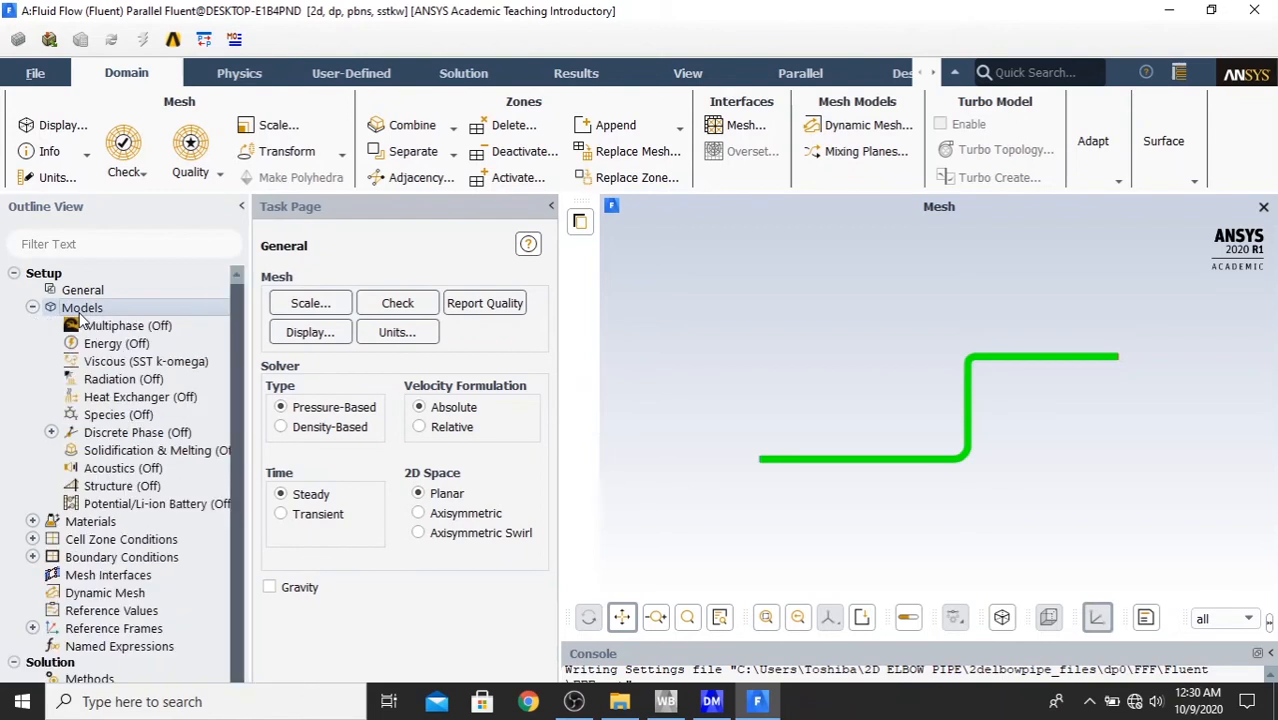
double_click(133, 363)
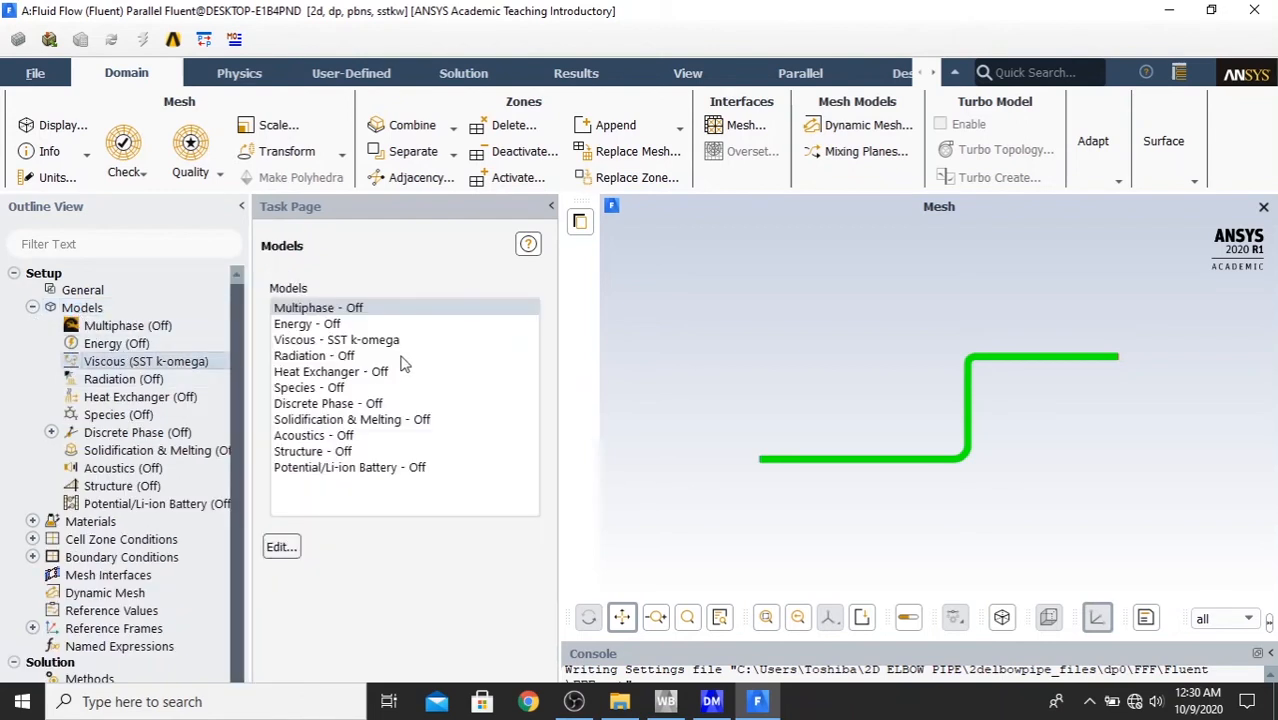
left_click_drag(452, 445, 478, 97)
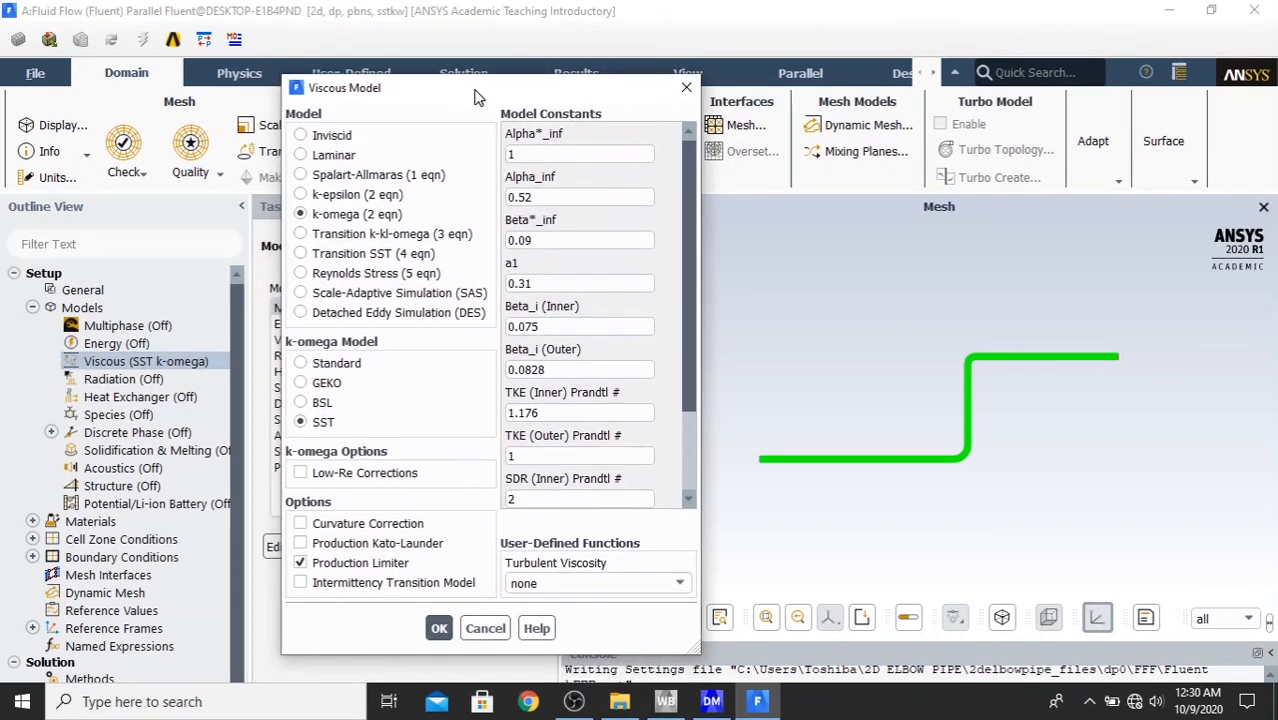
left_click(318, 196)
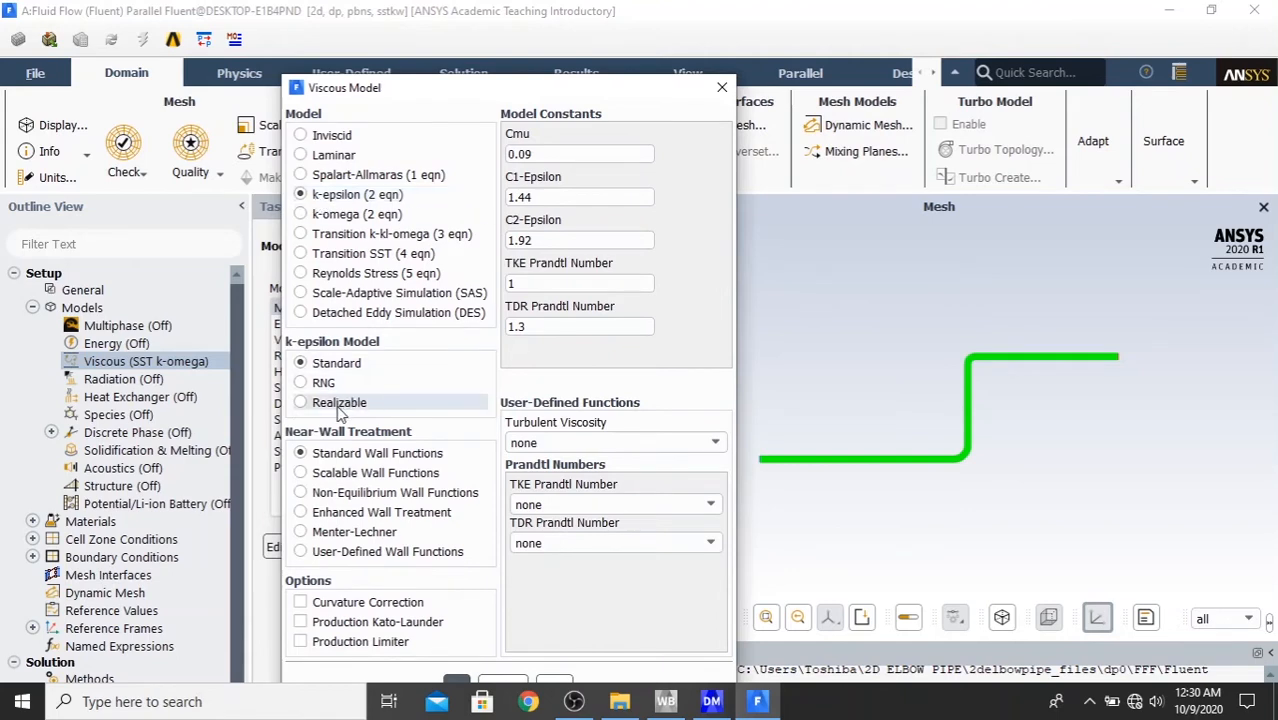
left_click(340, 405)
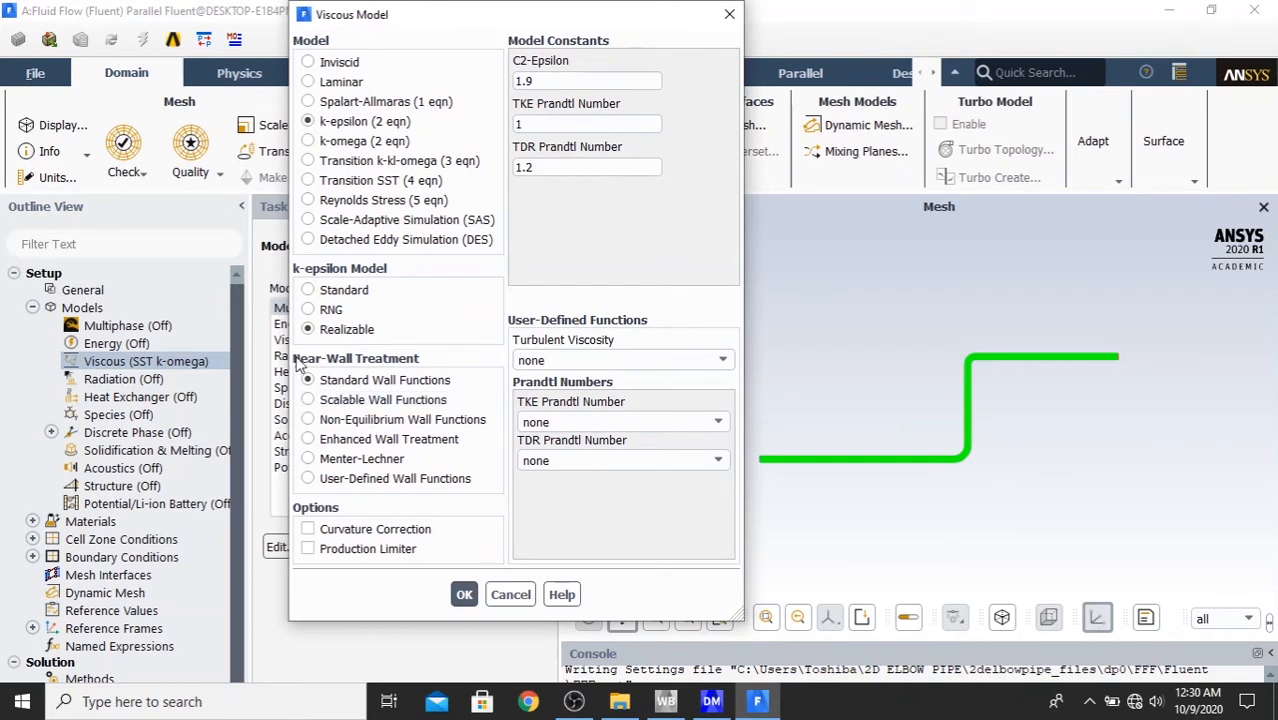
left_click(347, 442)
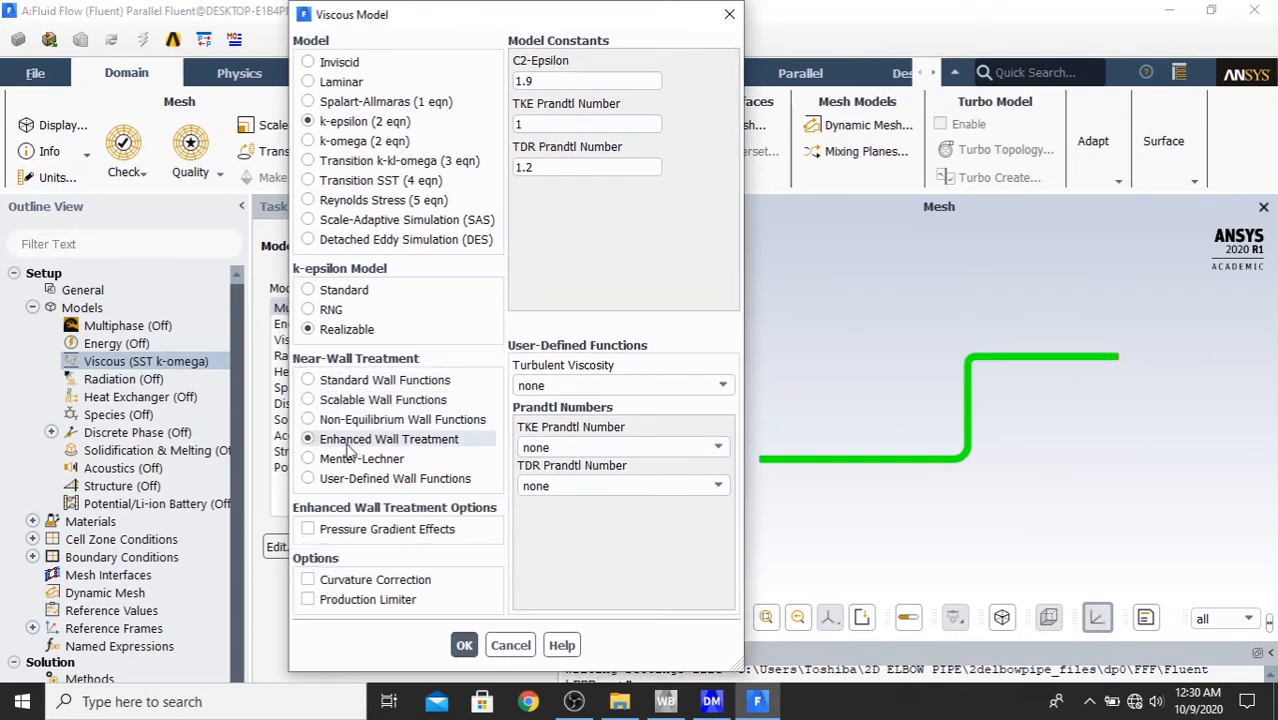
left_click(459, 645)
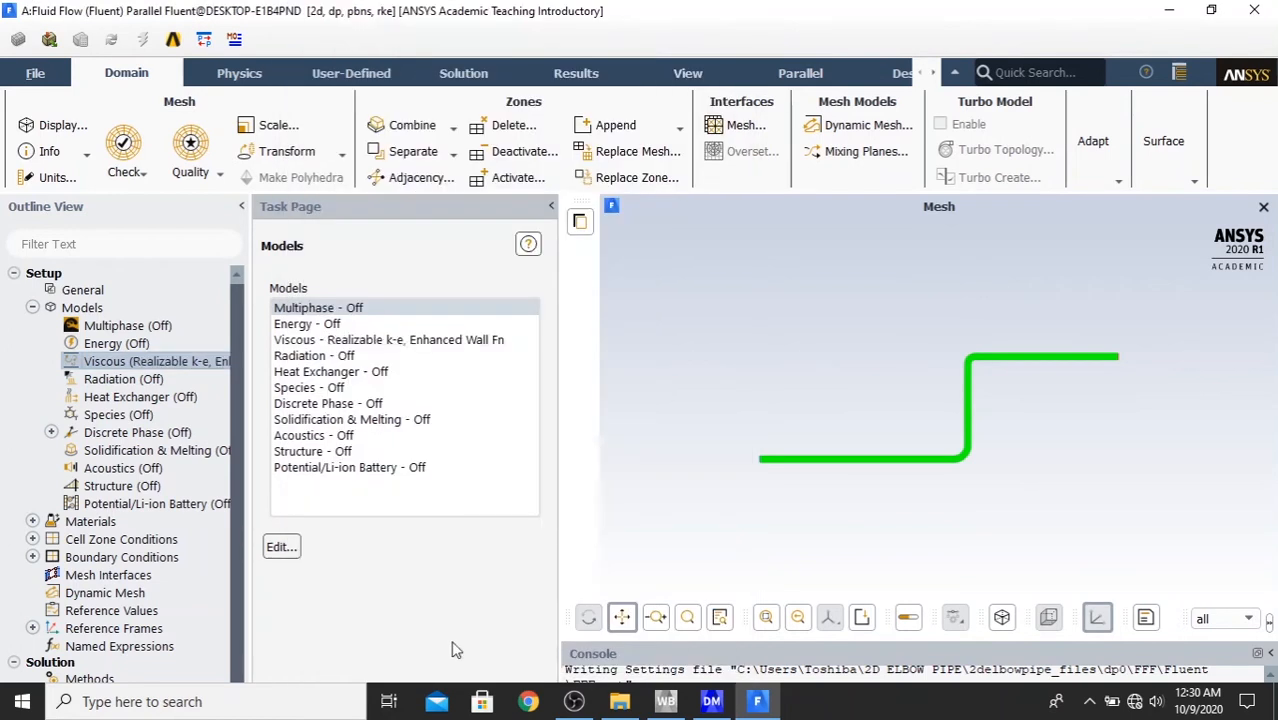
- Add benzene-liquid (c6h6<l>) to the fluid materials by copying it from the Fluent database, and select it in the materials list
double_click(93, 522)
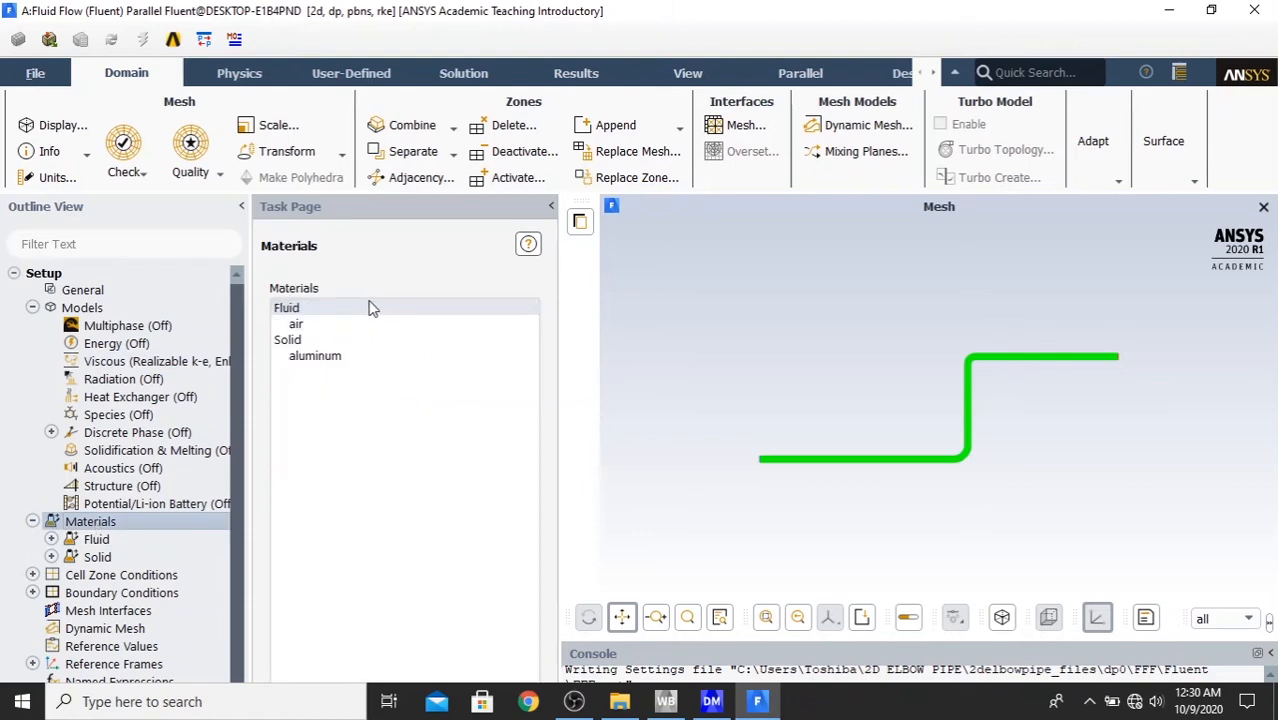
double_click(345, 310)
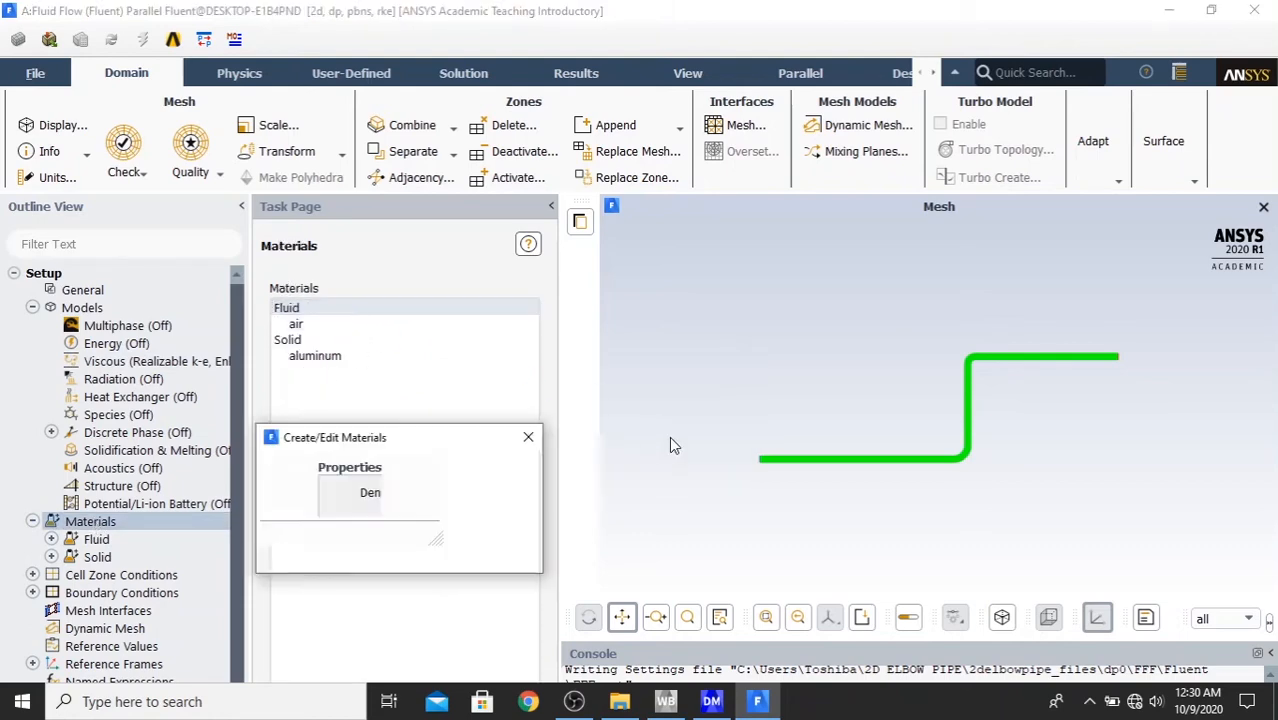
left_click_drag(437, 443, 408, 106)
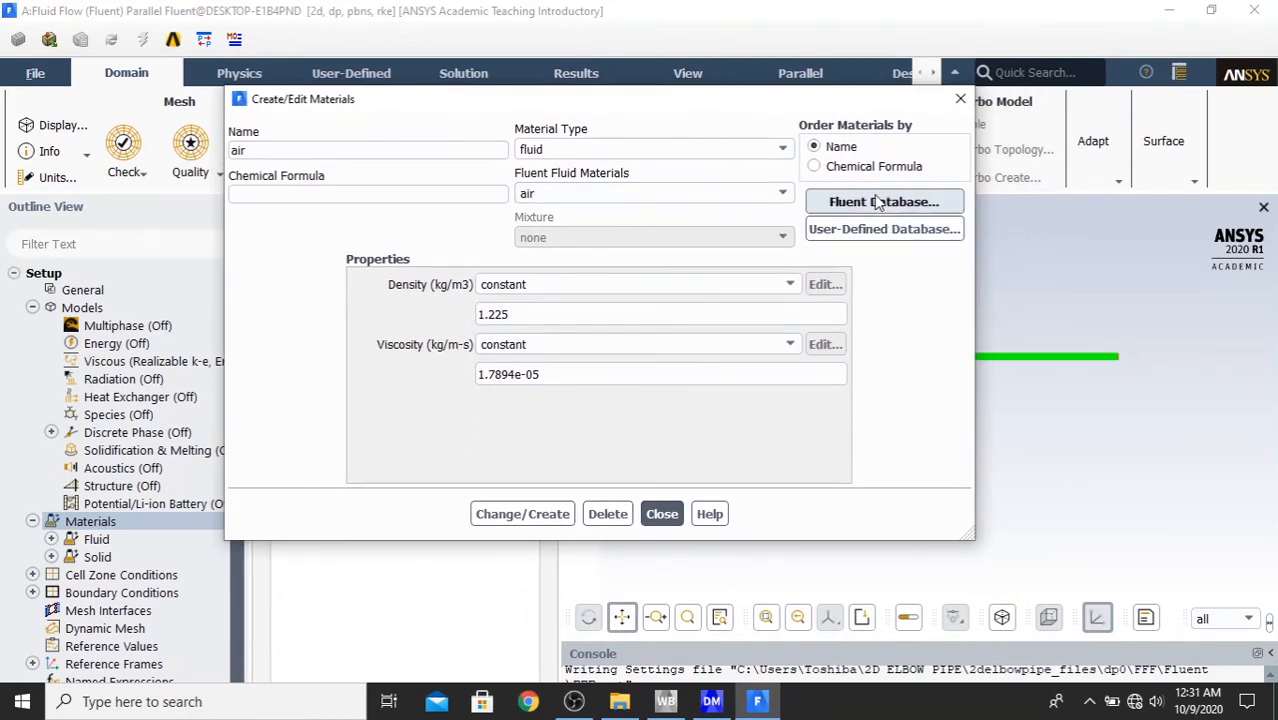
left_click(903, 208)
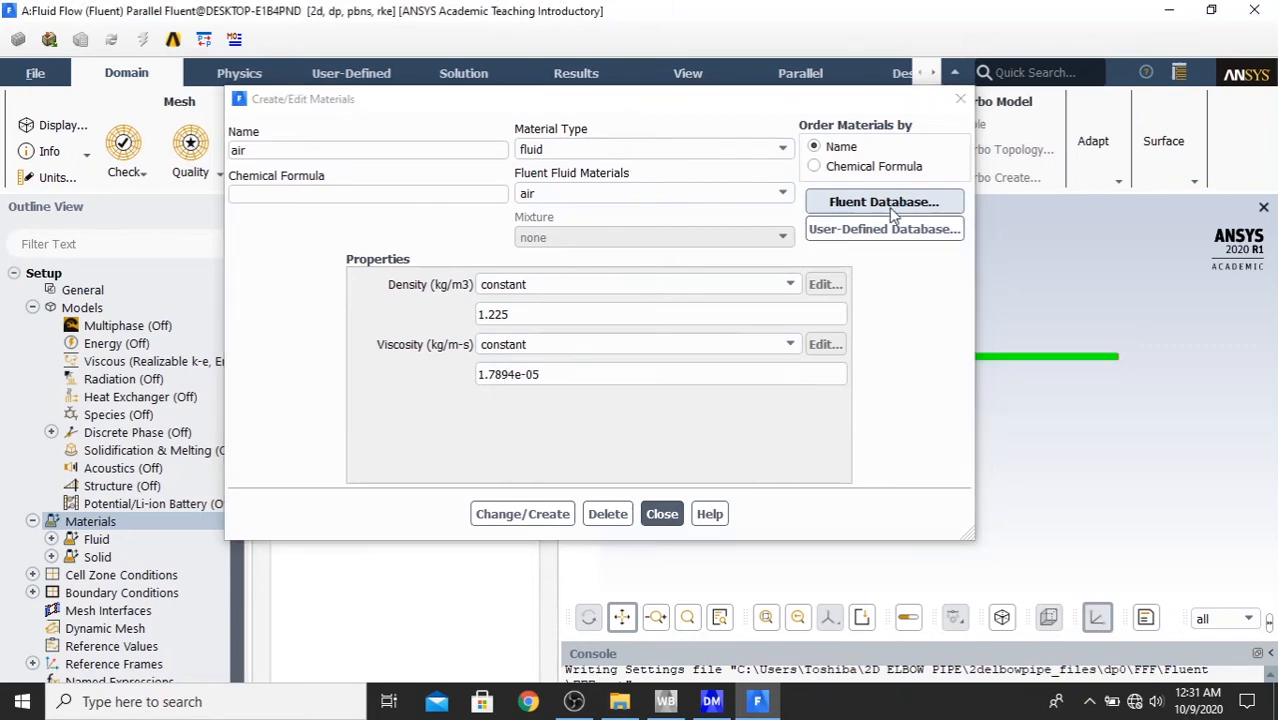
left_click_drag(480, 453, 681, 88)
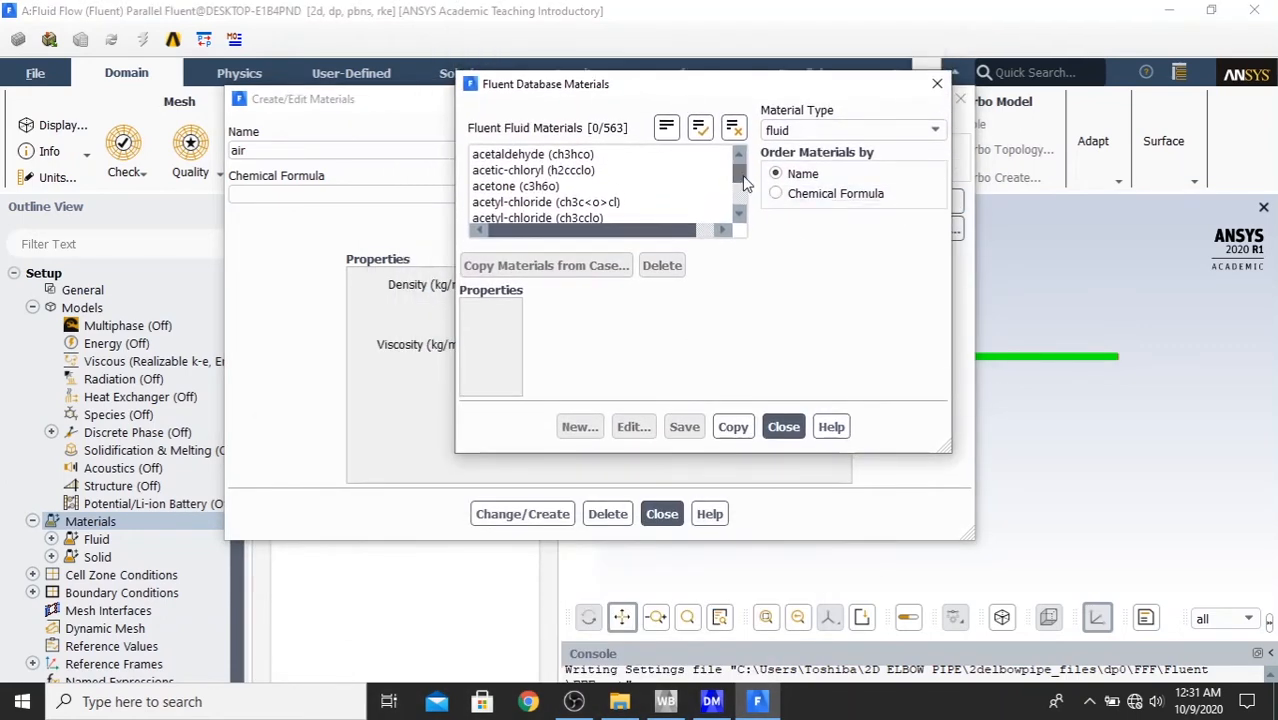
mouse_move(739, 172)
left_mouse_down()
mouse_move(742, 196)
mouse_move(741, 154)
left_mouse_up()
scroll(652, 206, "down", 1)
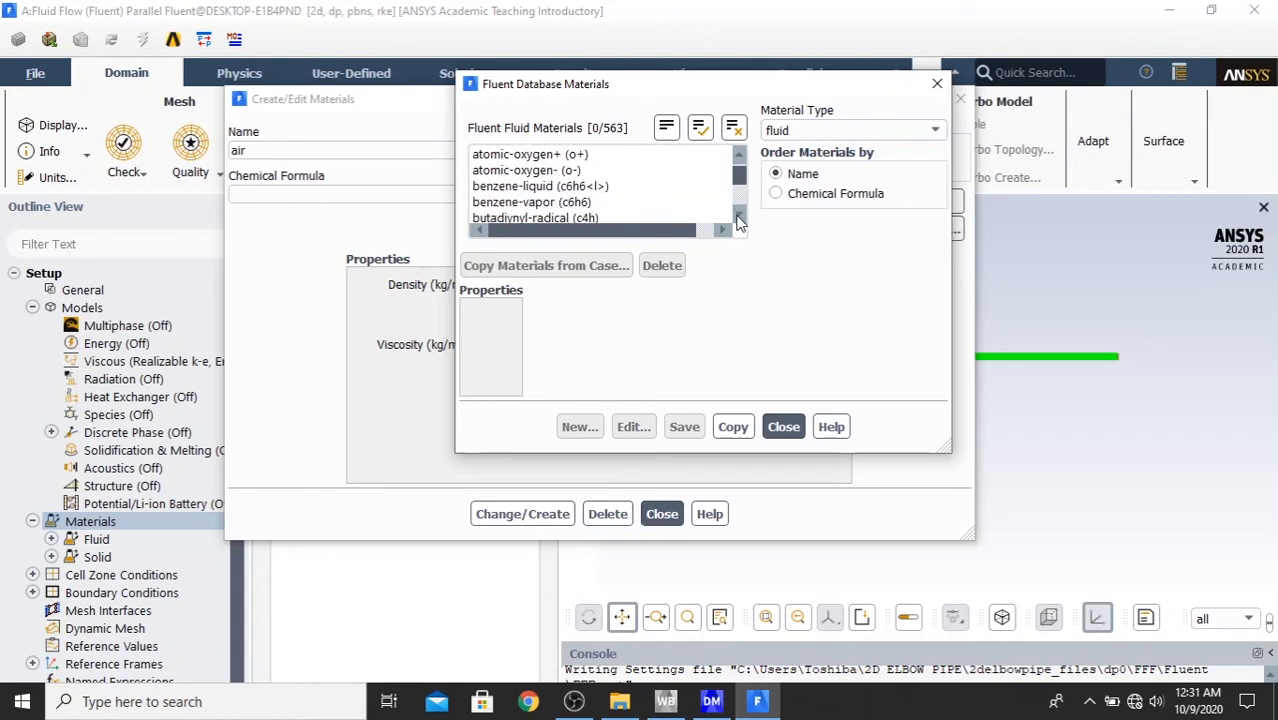
left_click(640, 187)
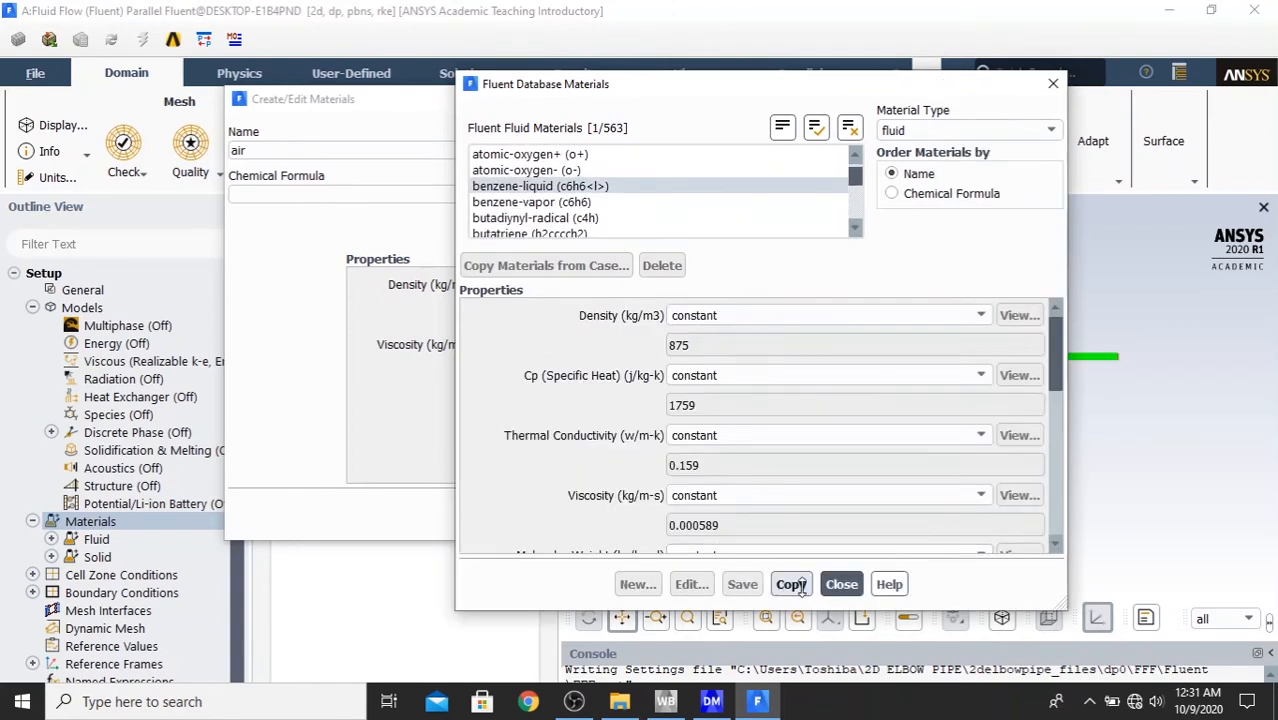
left_click(791, 585)
left_click(841, 585)
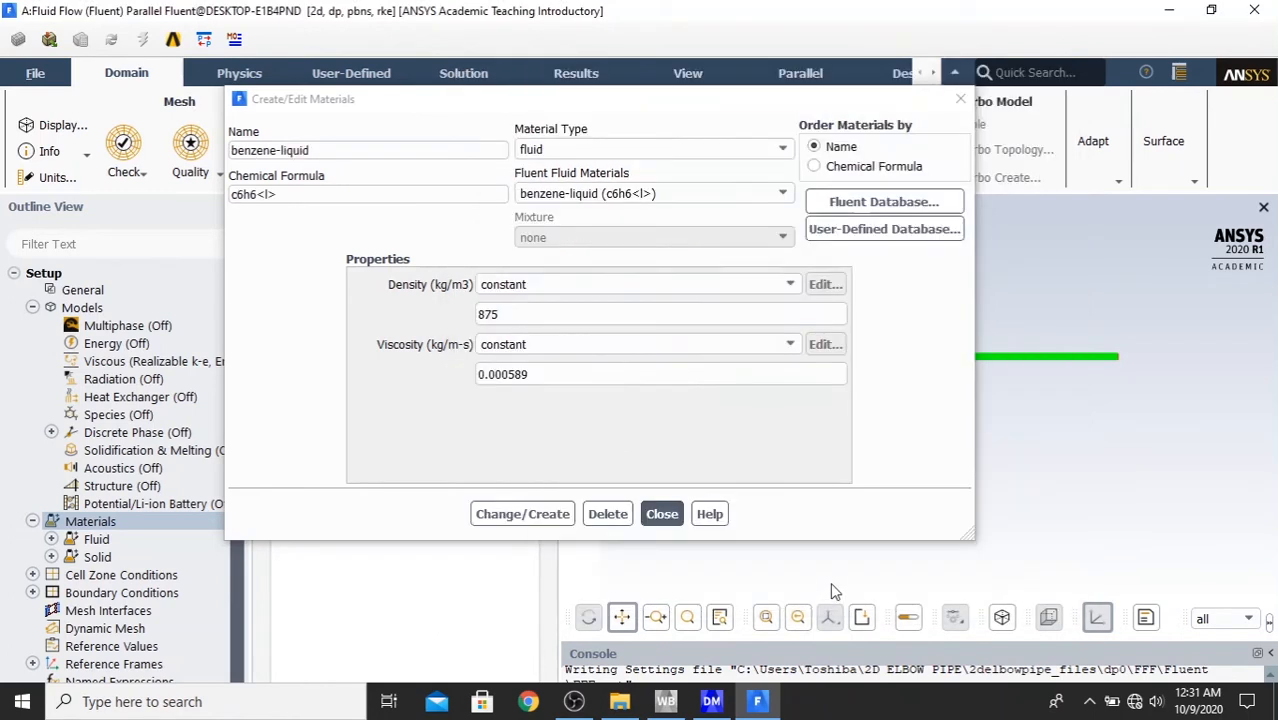
left_click(513, 514)
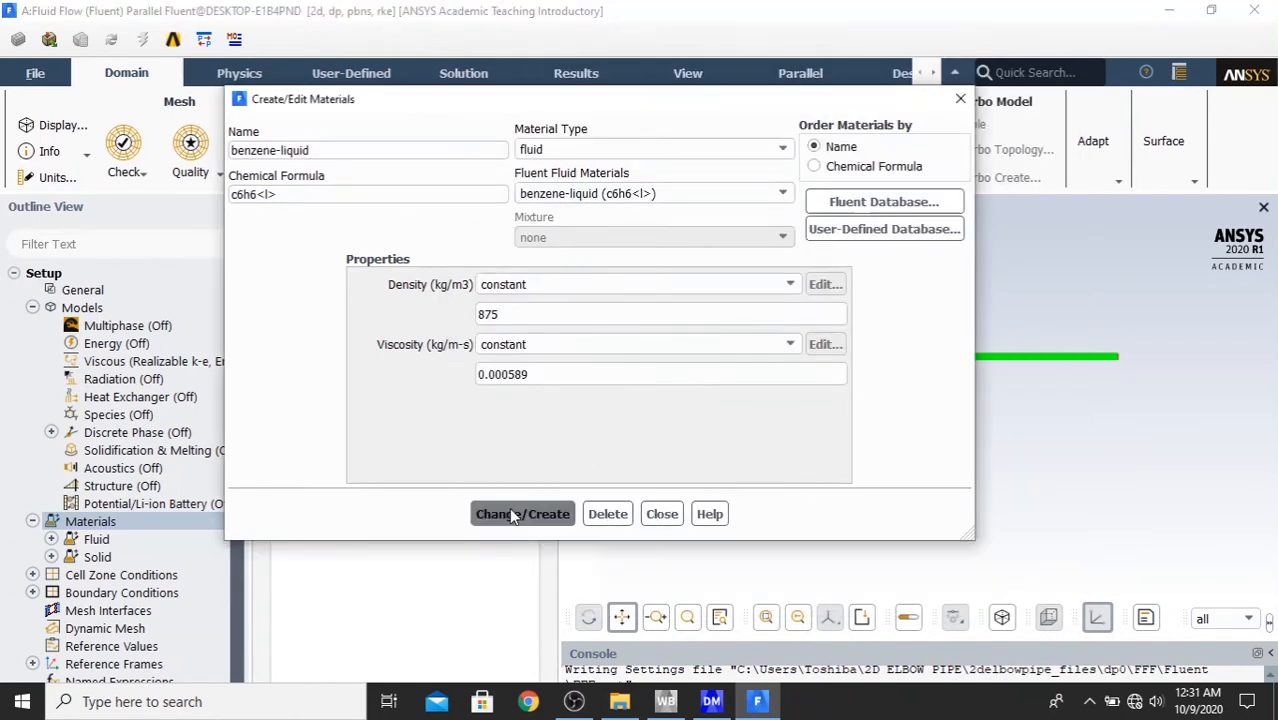
left_click(661, 514)
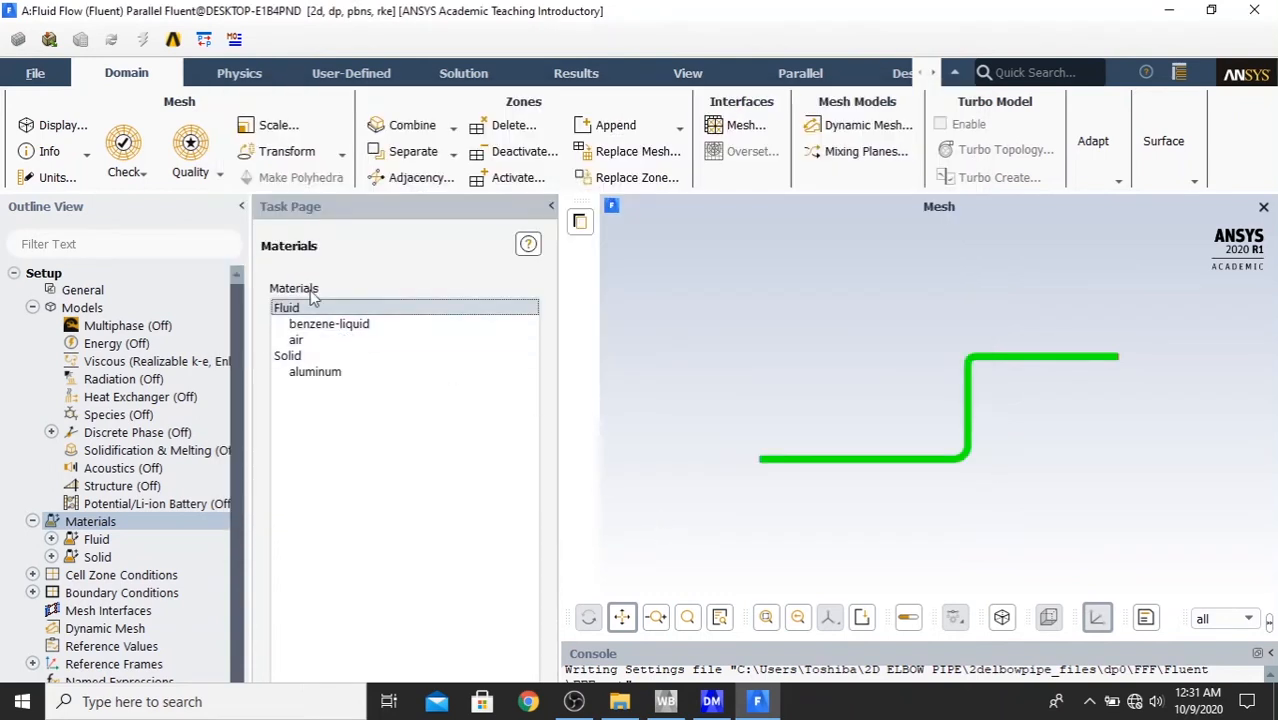
left_click(324, 326)
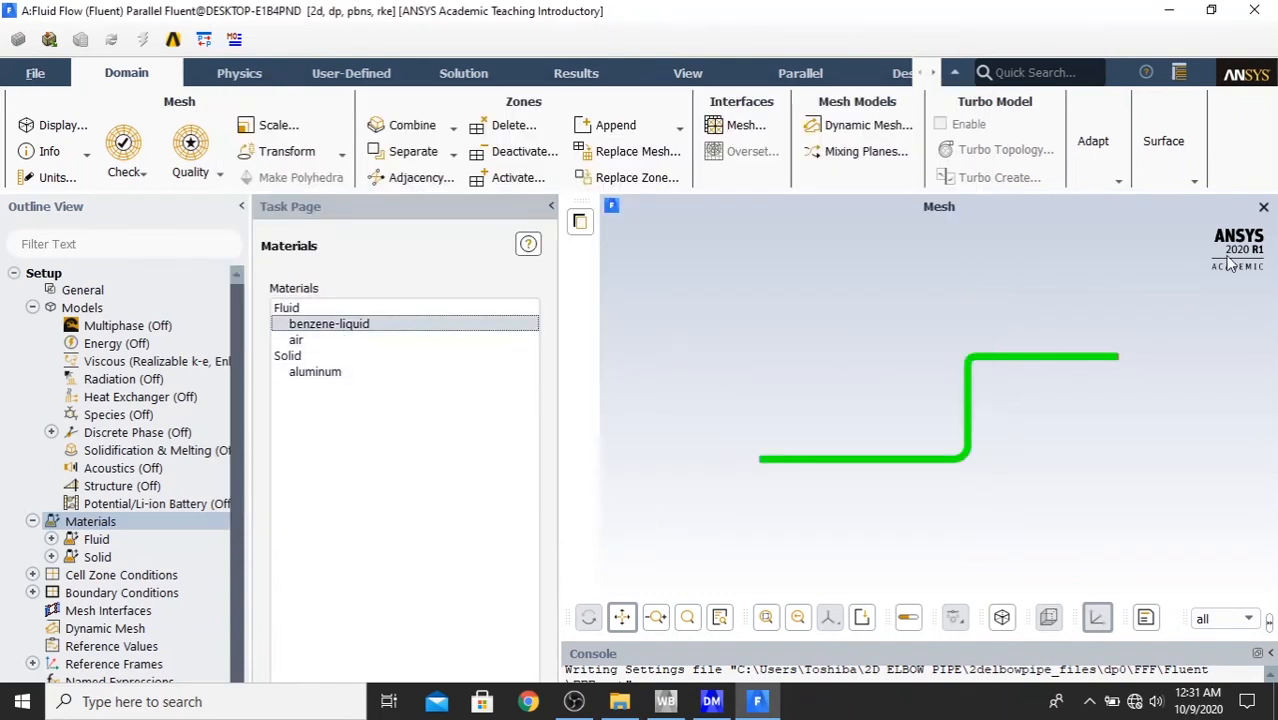
- Assign benzene-liquid as the material of the surface_body fluid zone in the cell zone conditions
left_click(1211, 10)
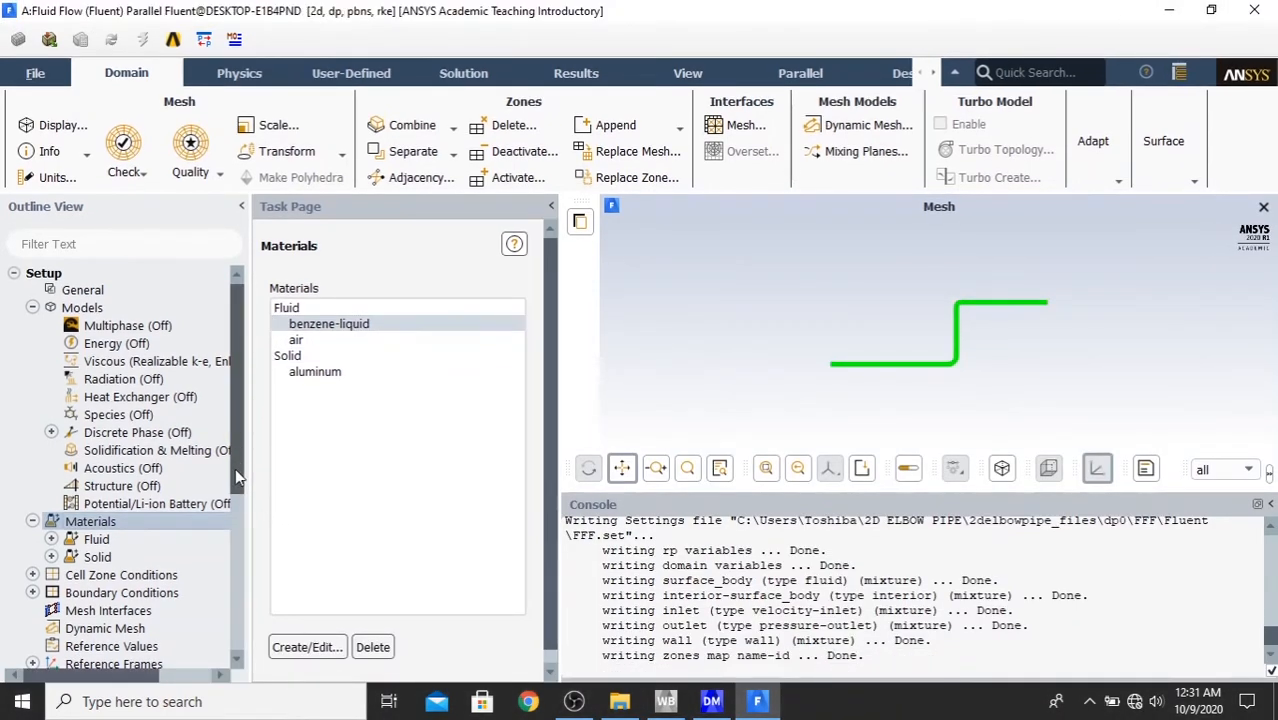
left_click_drag(235, 468, 251, 537)
scroll(200, 500, "down", 1)
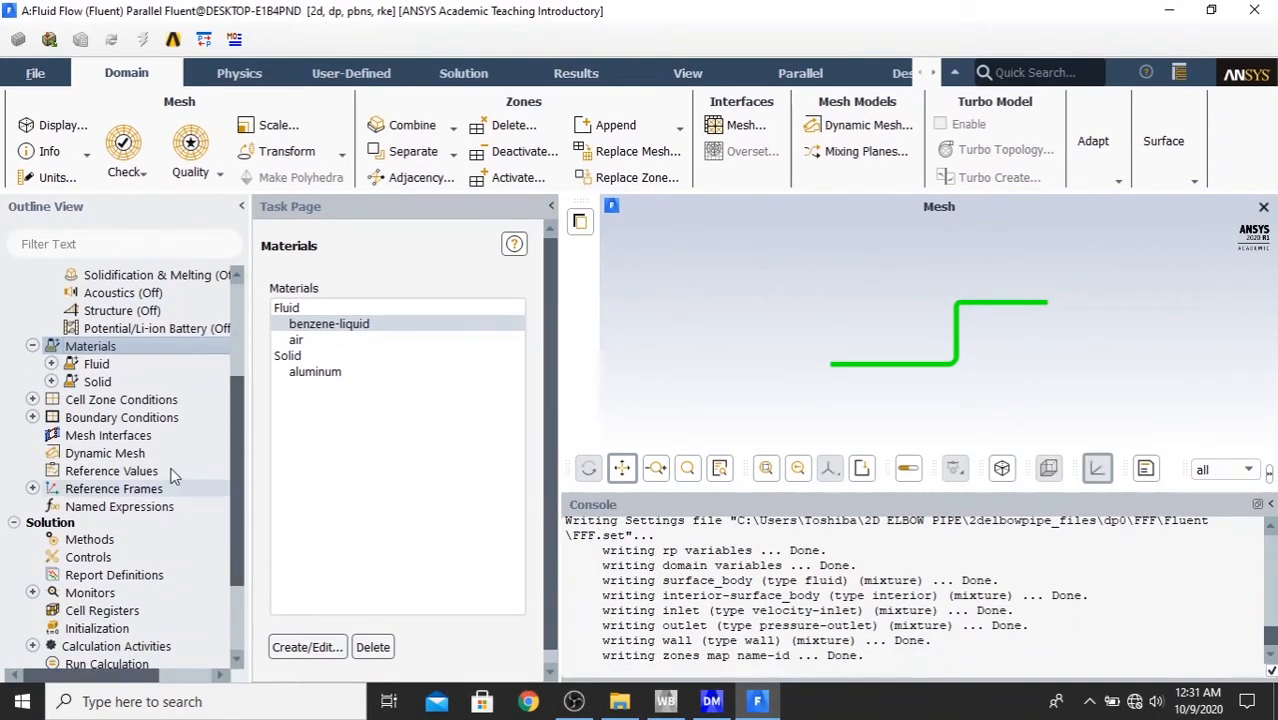
double_click(147, 401)
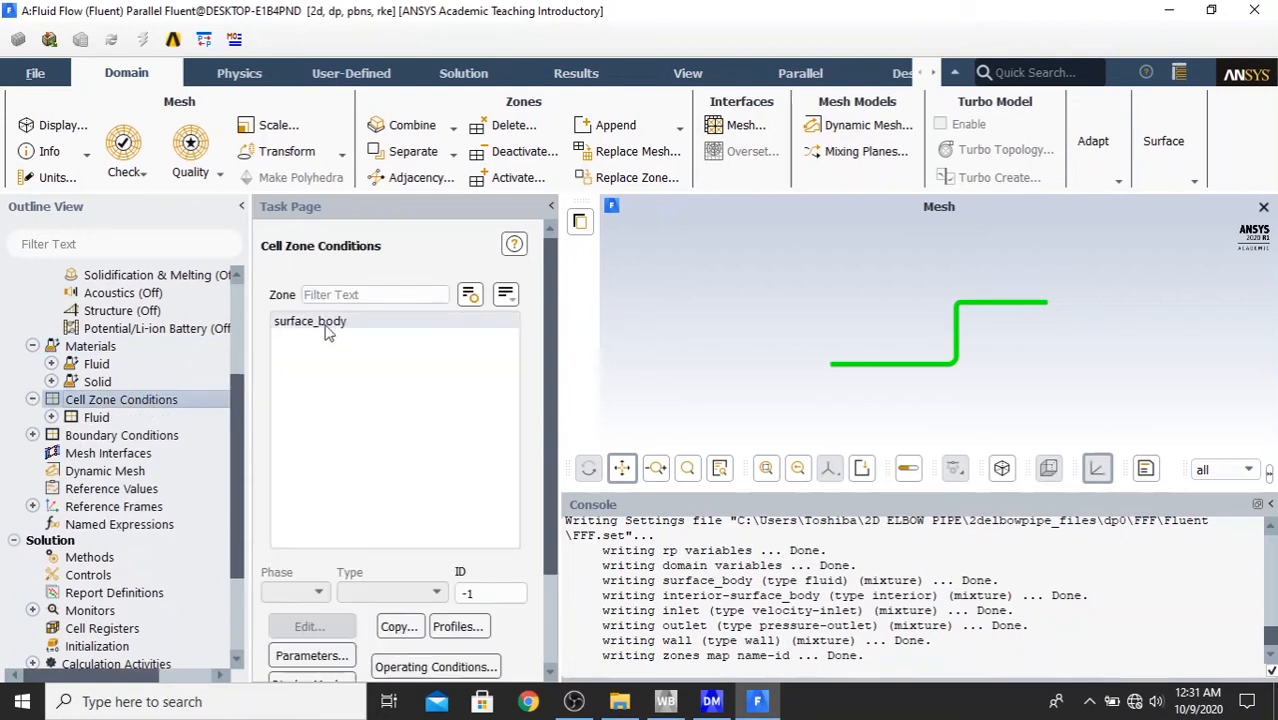
left_click(327, 328)
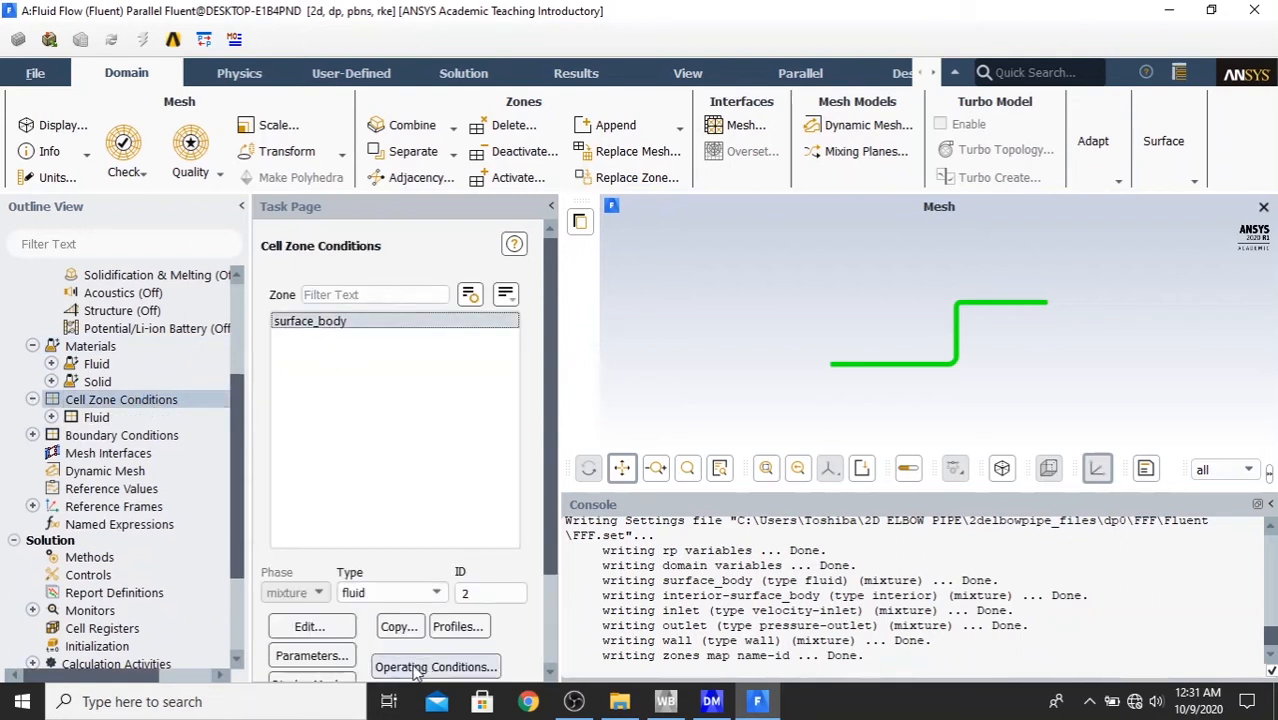
left_click(312, 630)
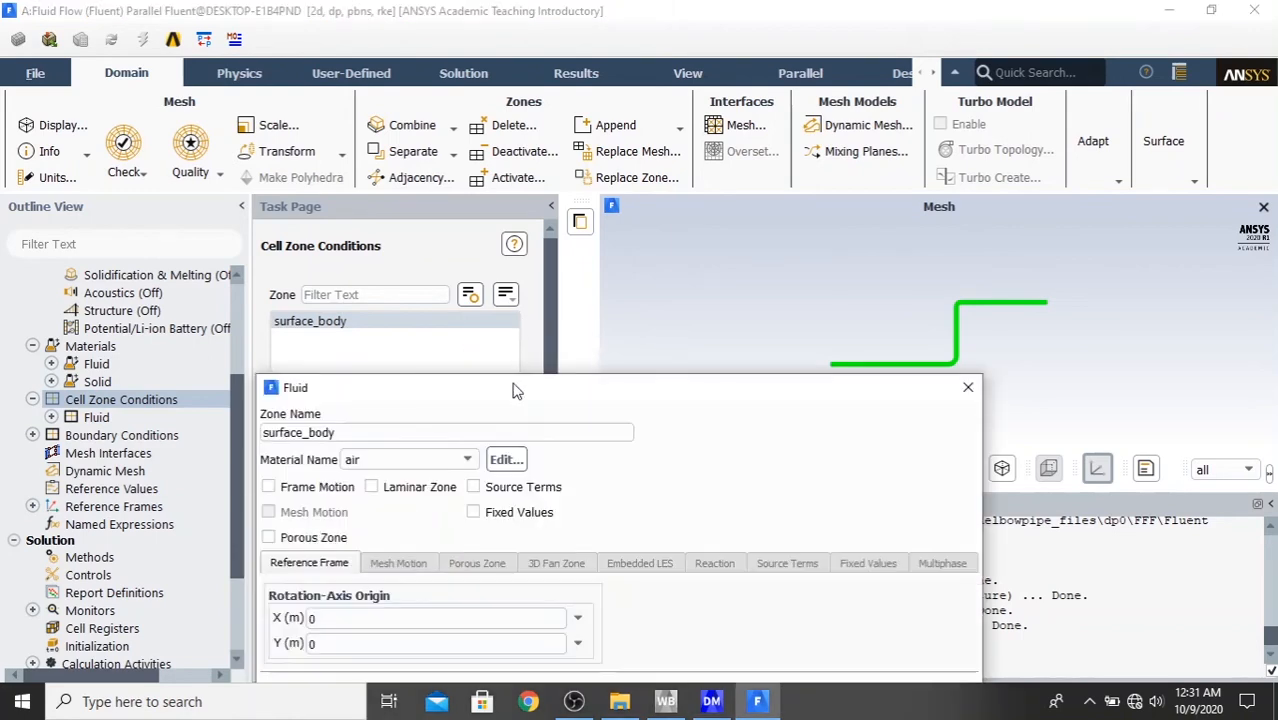
left_click_drag(516, 308, 610, 87)
left_click(520, 160)
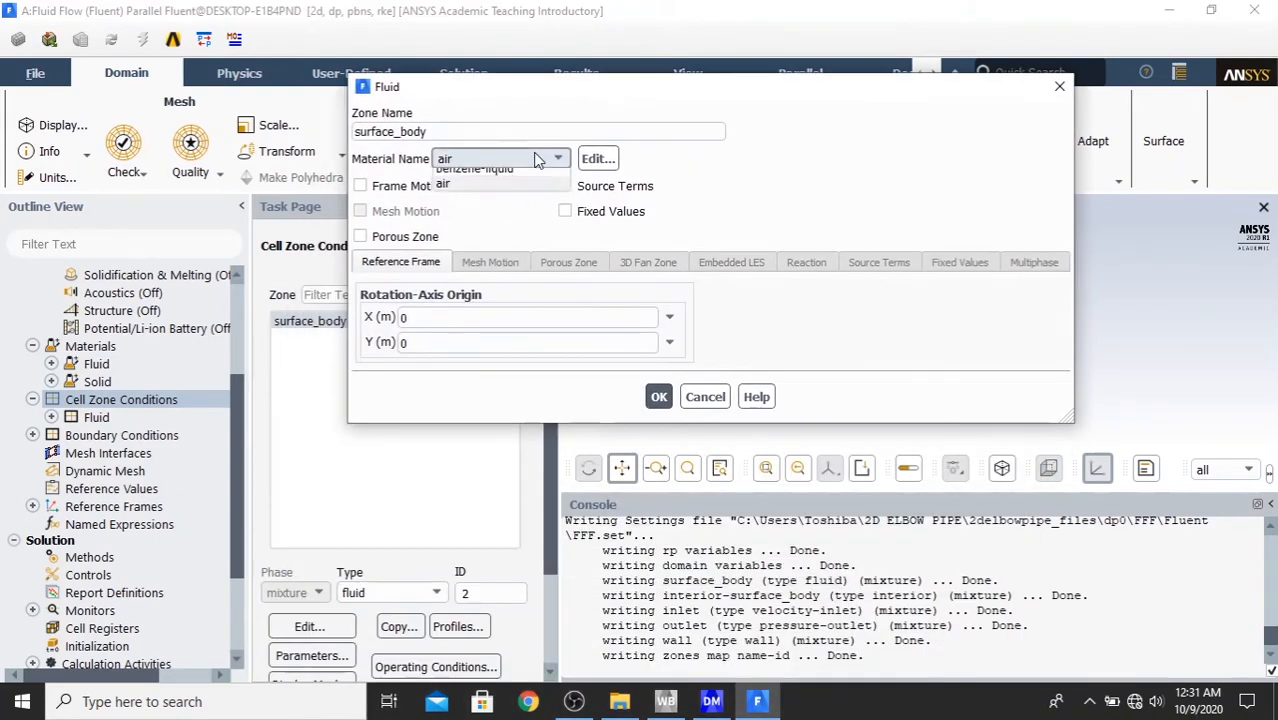
left_click(524, 179)
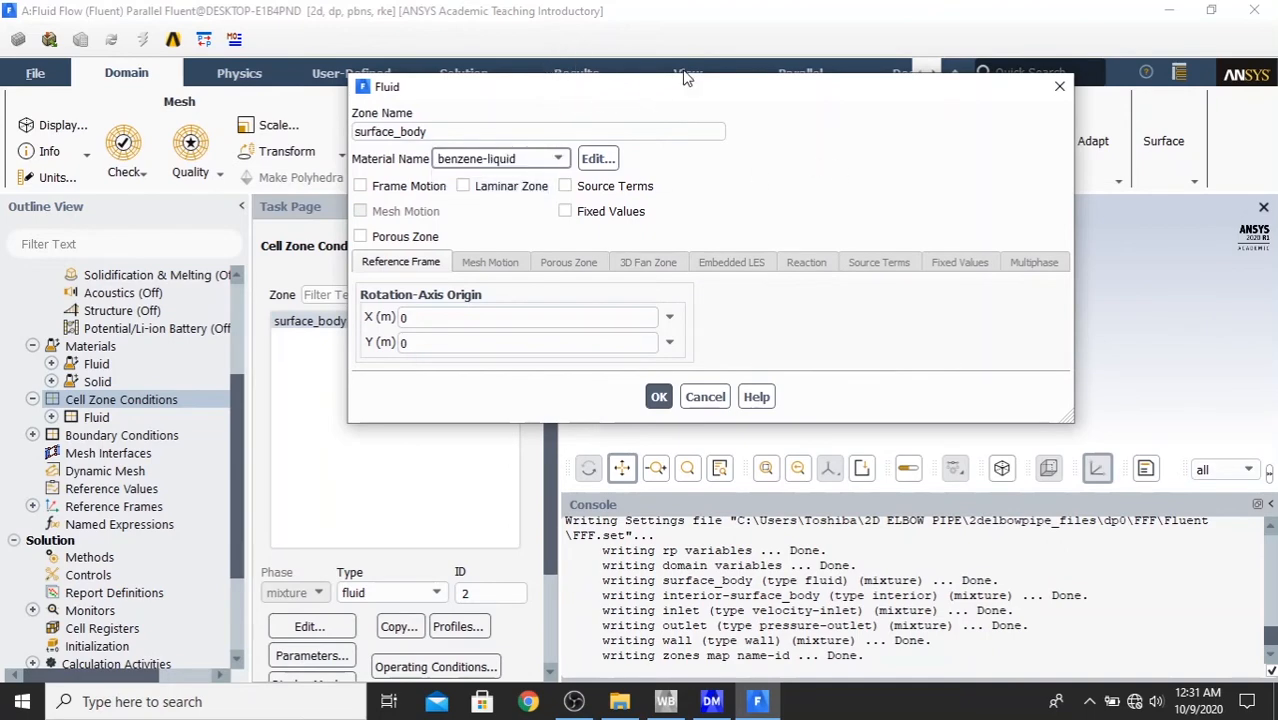
left_click(659, 397)
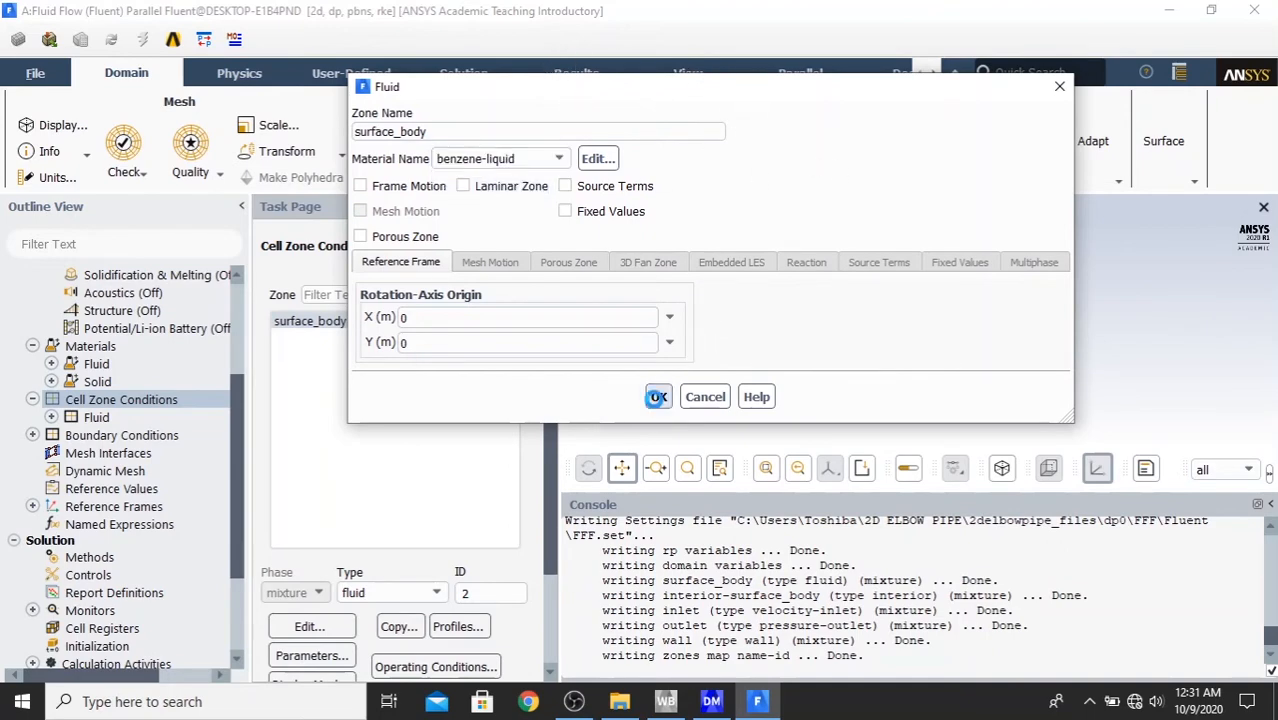
- Change the inlet boundary's type to pressure-inlet and dismiss its settings without editing any values
double_click(110, 440)
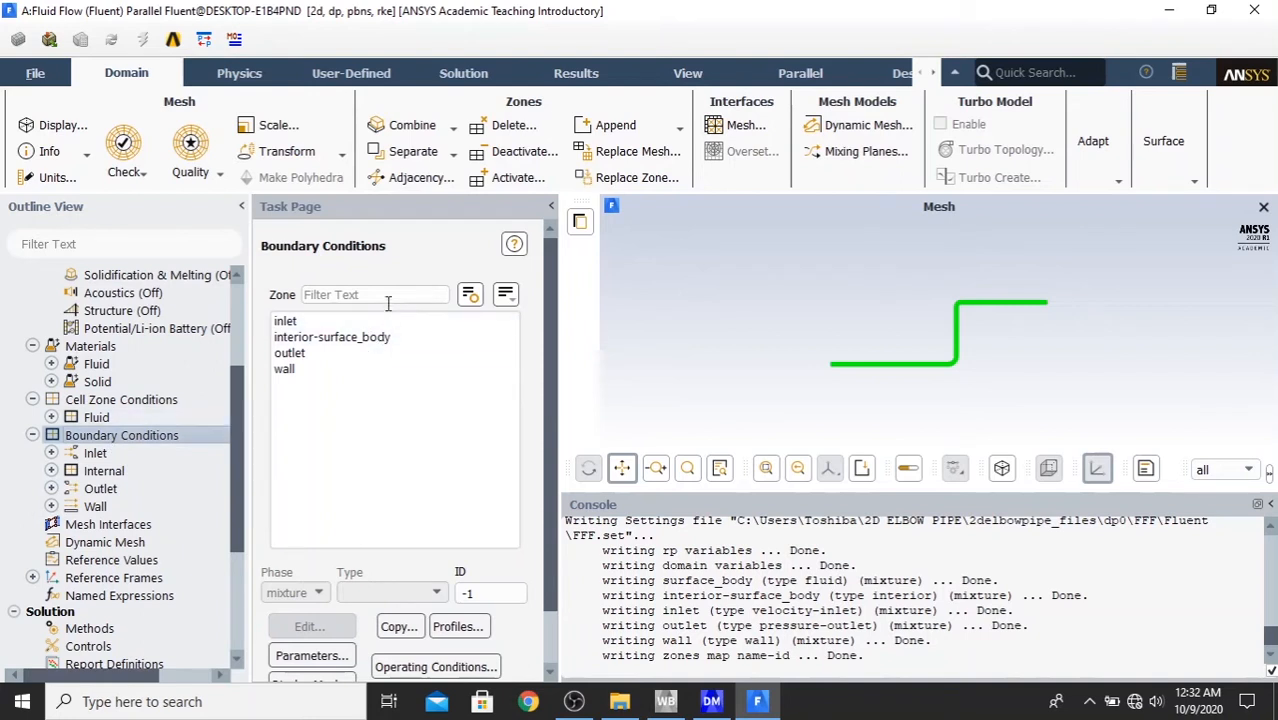
left_click(352, 322)
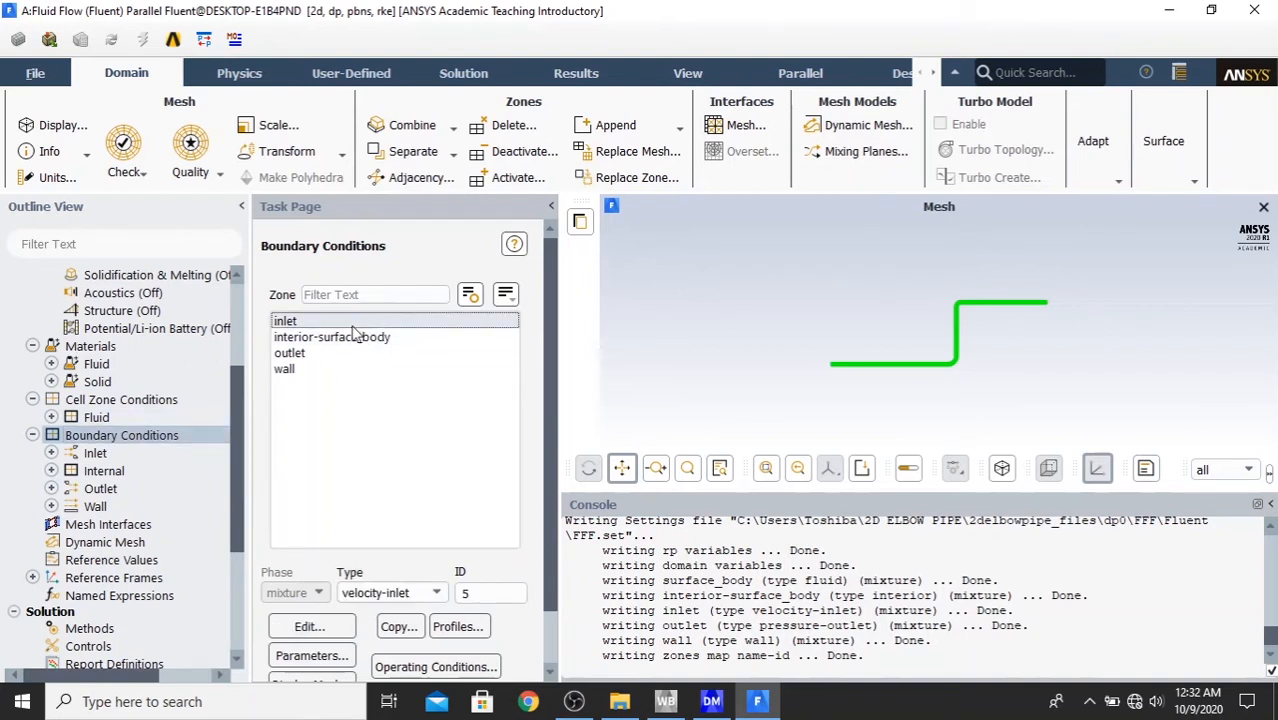
left_click(398, 594)
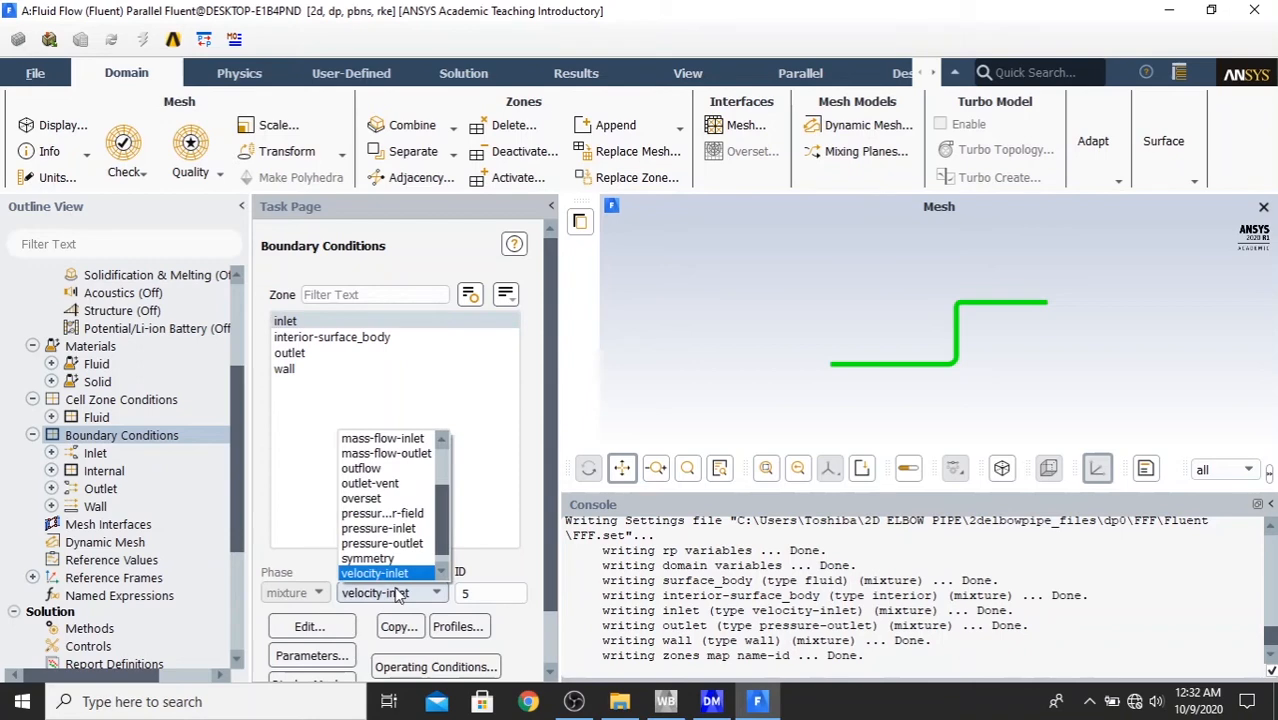
left_click(396, 532)
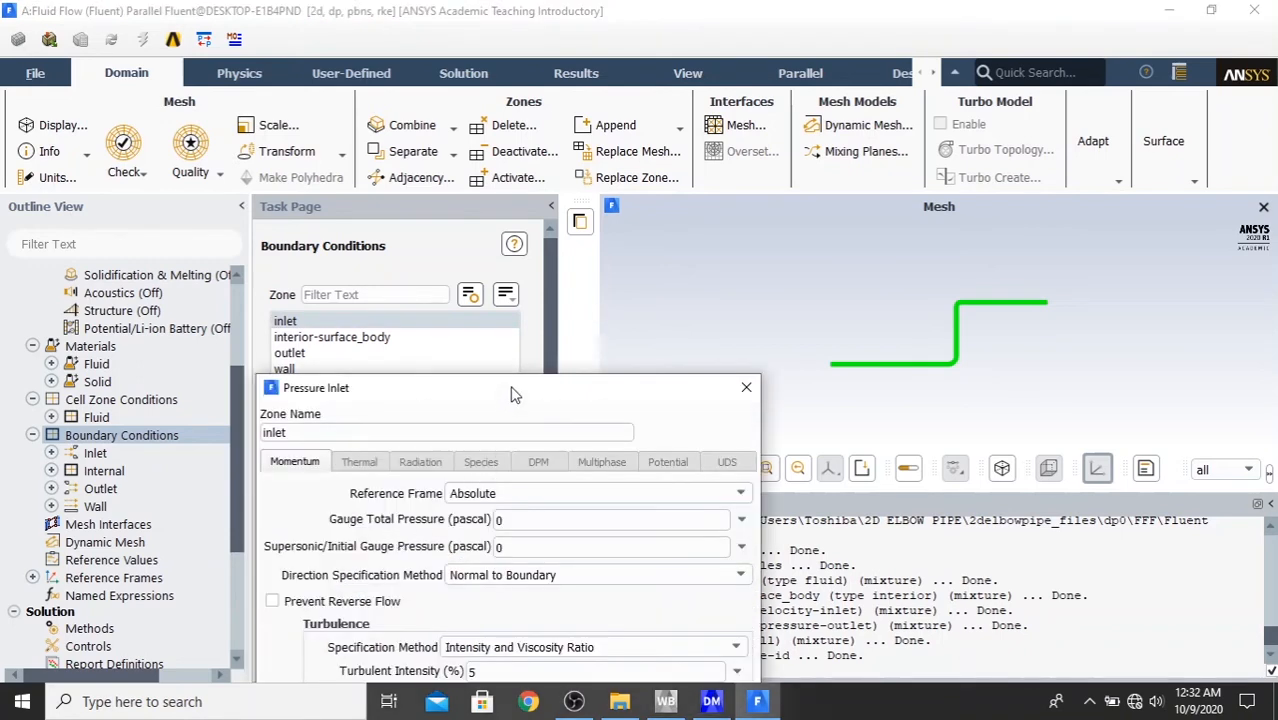
left_click_drag(514, 395, 566, 104)
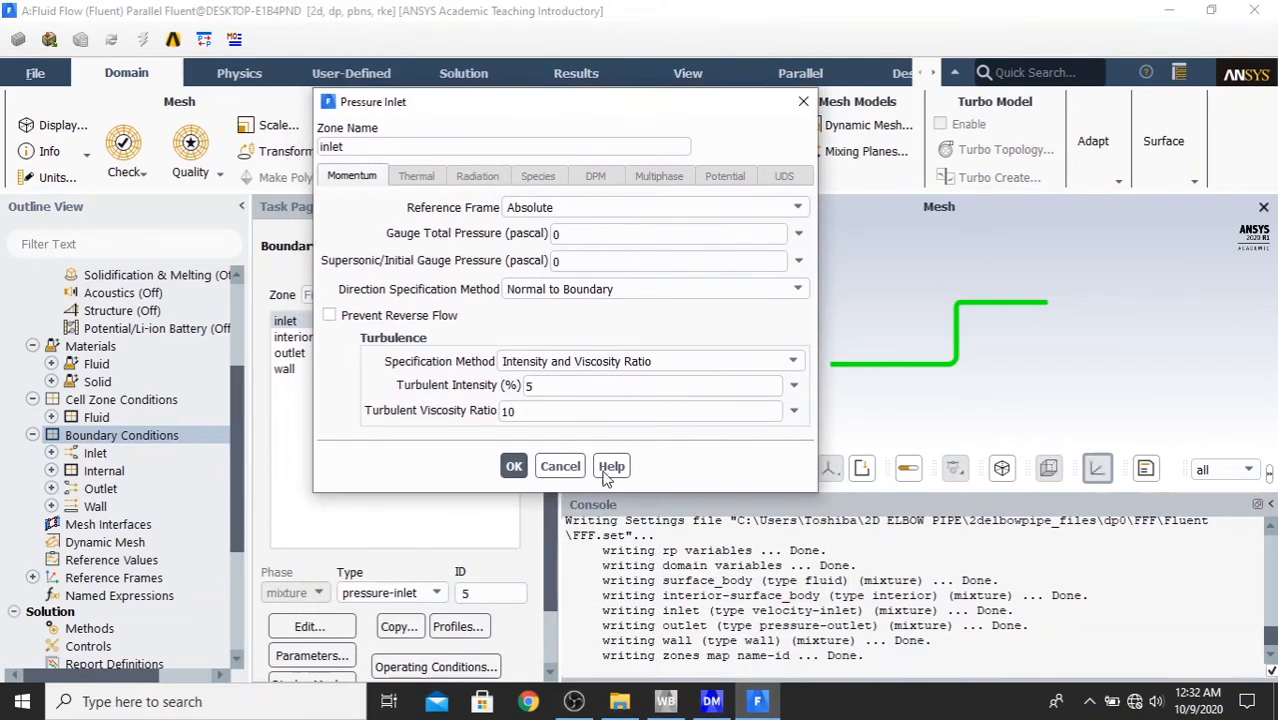
left_click(560, 466)
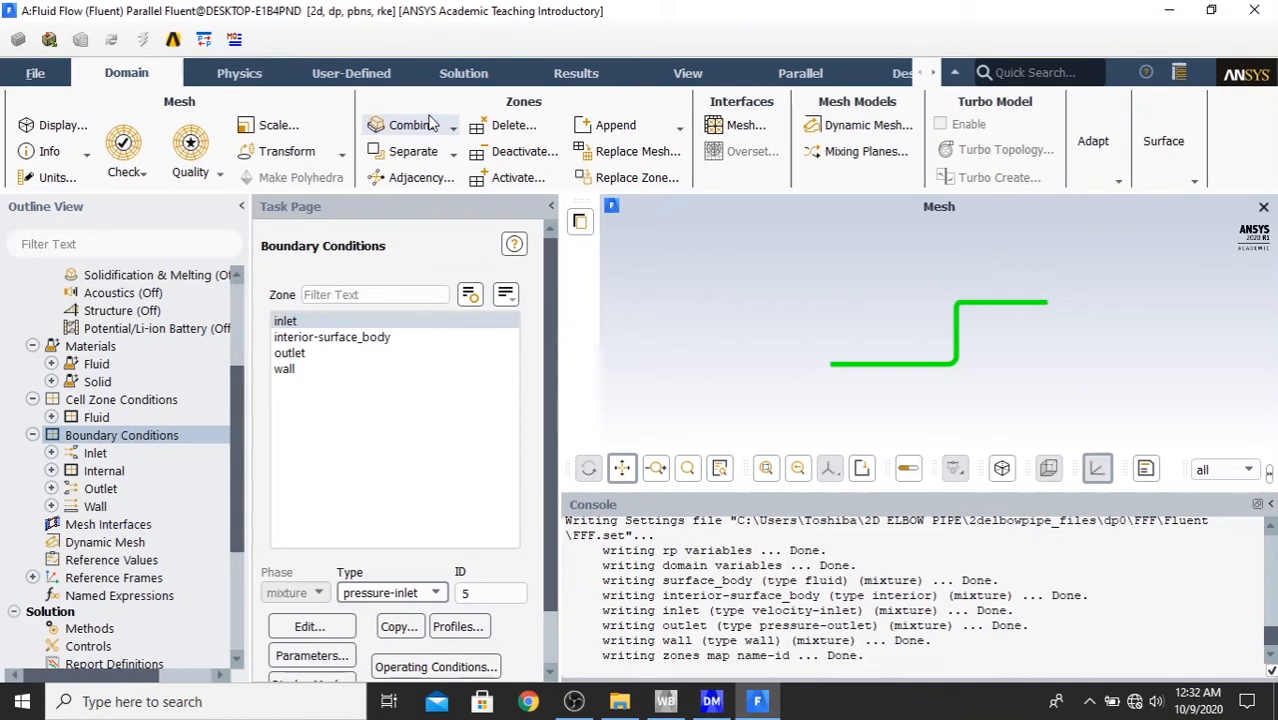
- Set the unit of the pressure quantity to psi
left_click(55, 180)
left_click_drag(500, 303, 561, 174)
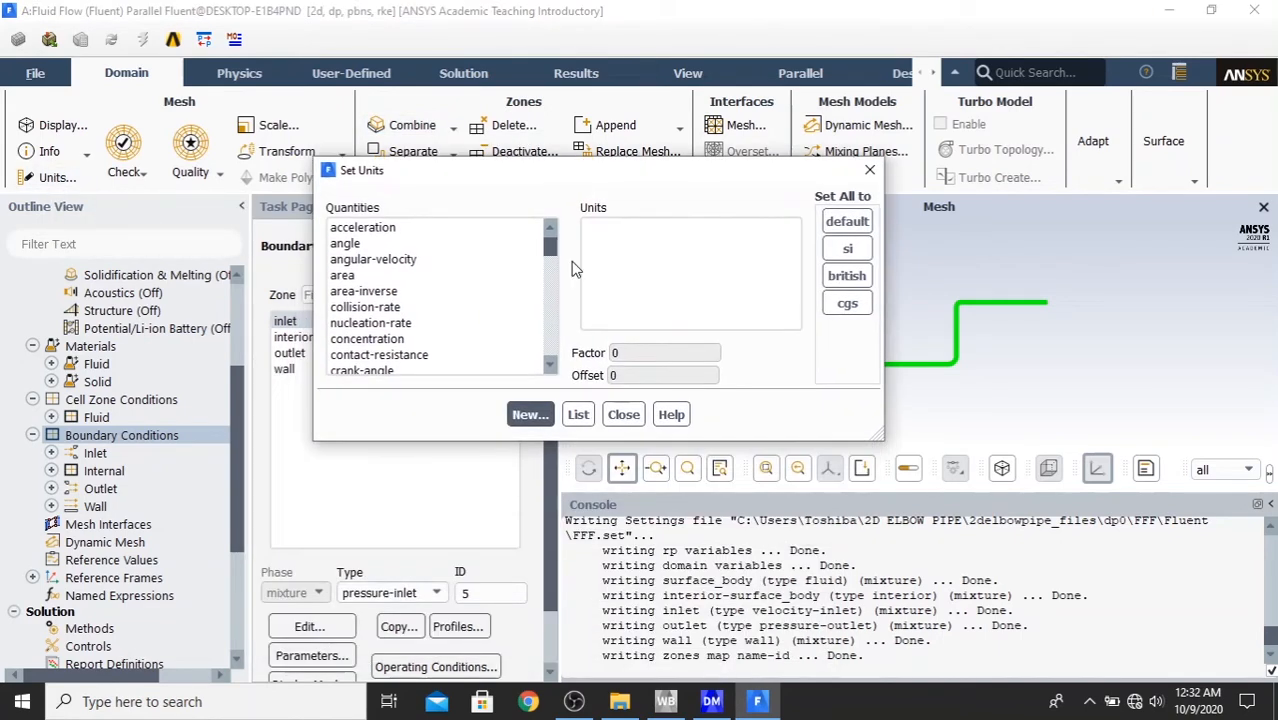
left_click_drag(549, 255, 566, 296)
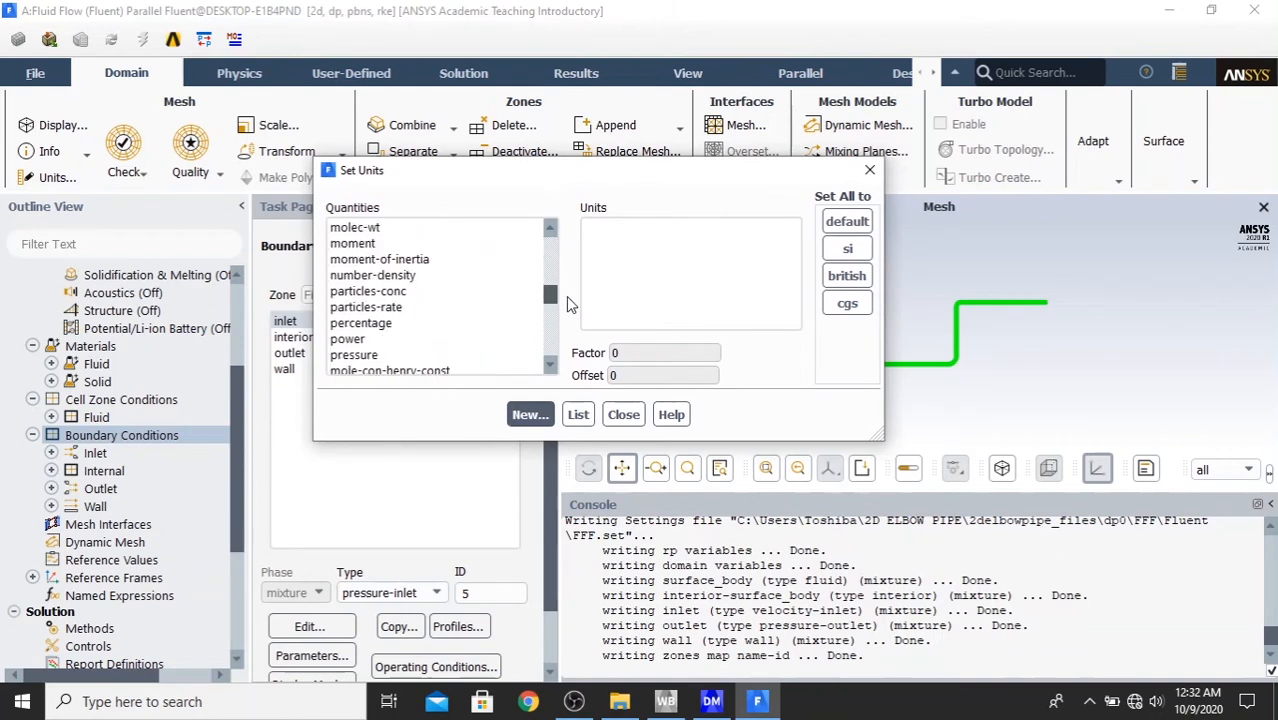
left_click(385, 355)
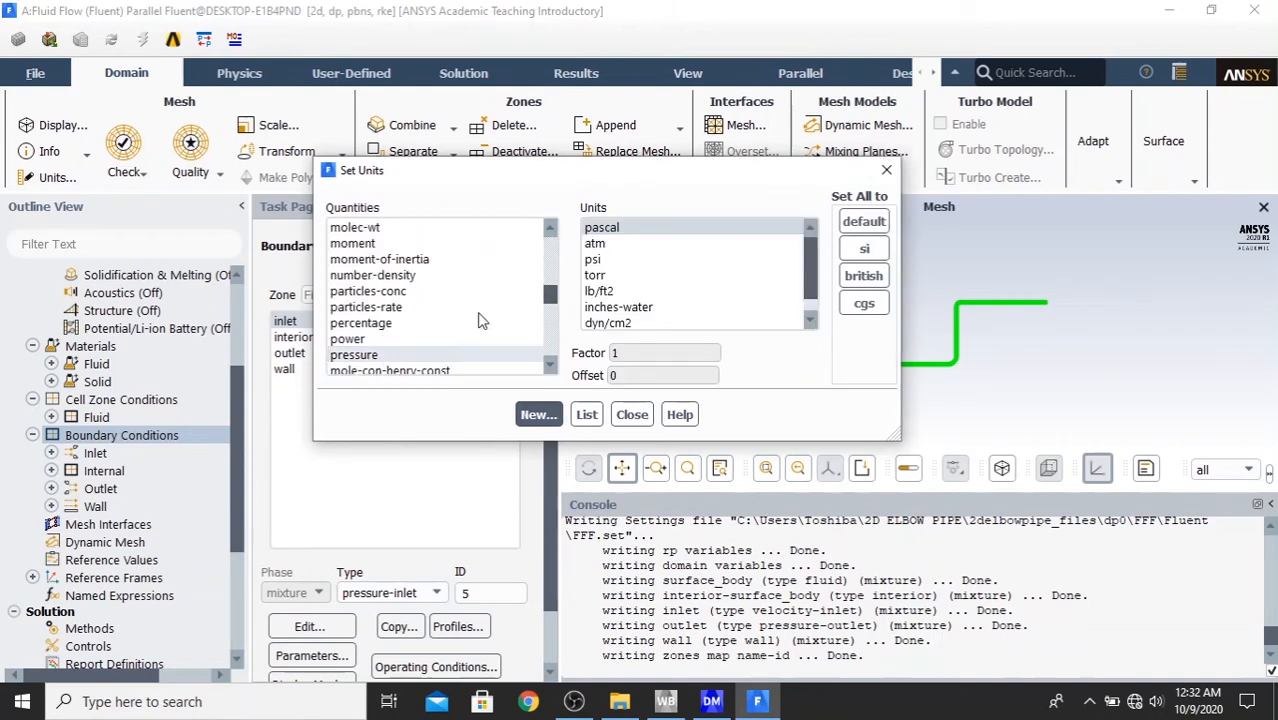
left_click(641, 262)
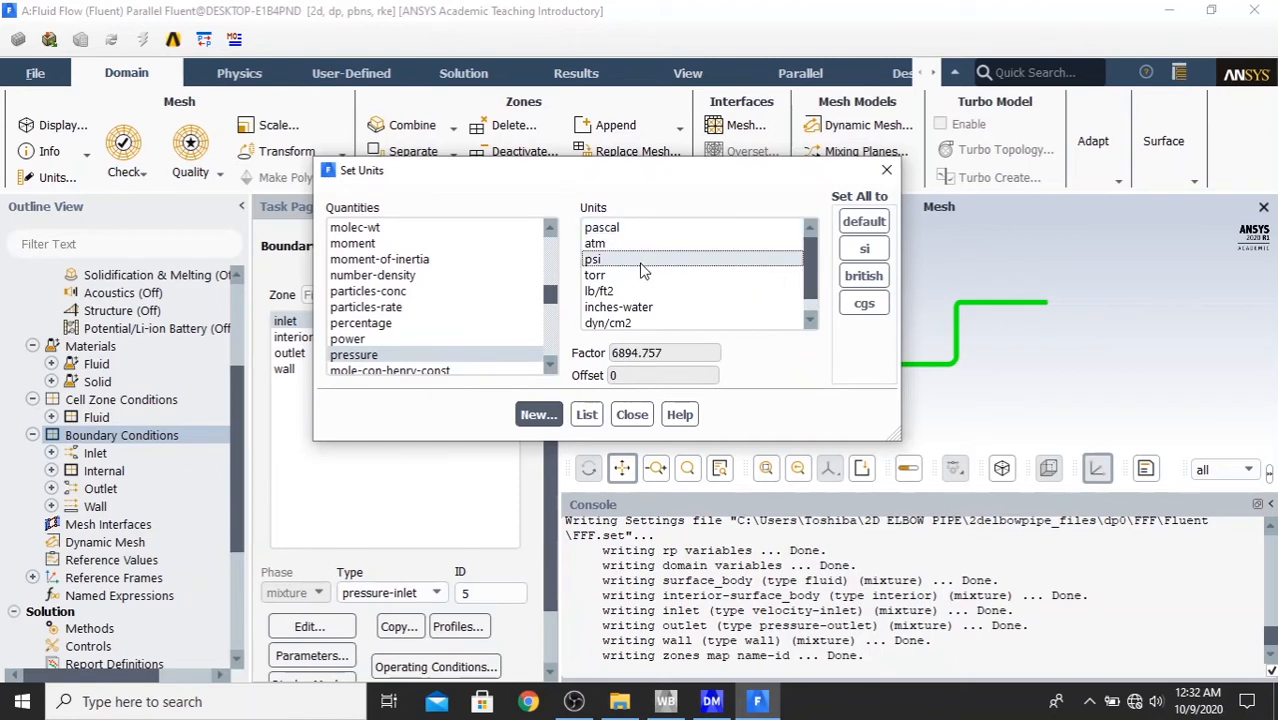
left_click(632, 415)
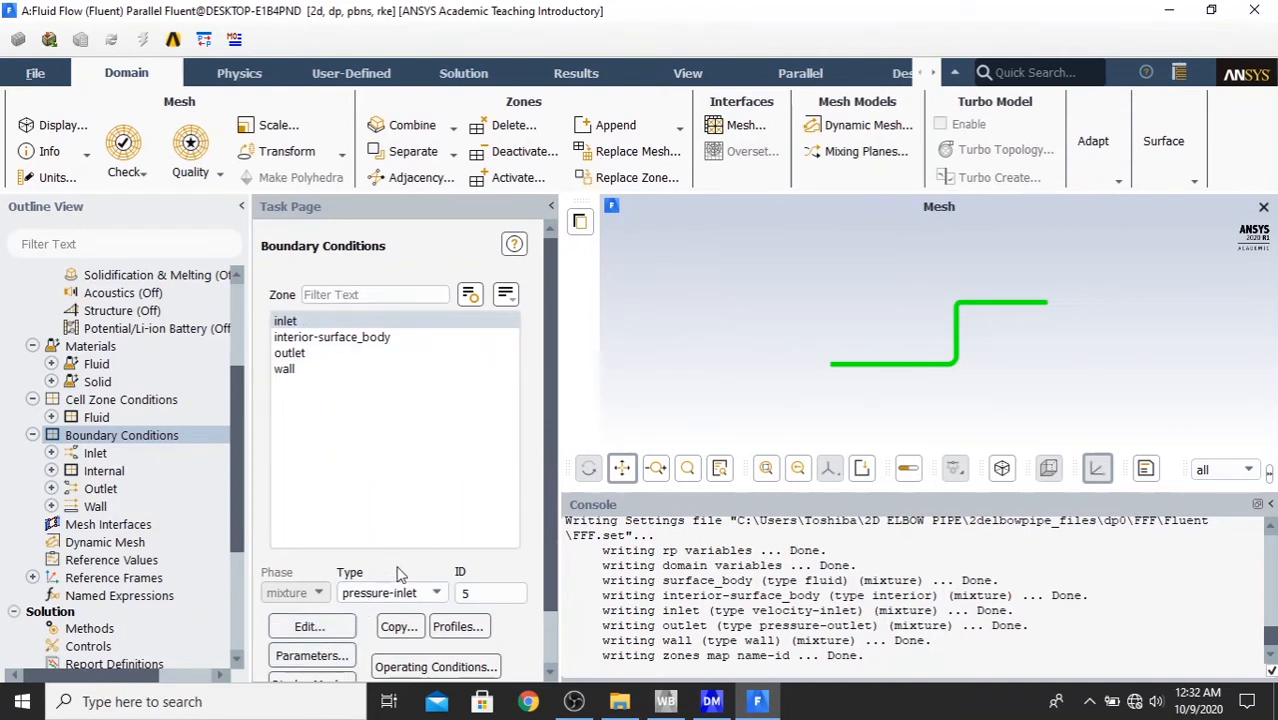
- Set the inlet's gauge total pressure to 600 psi
left_click(316, 628)
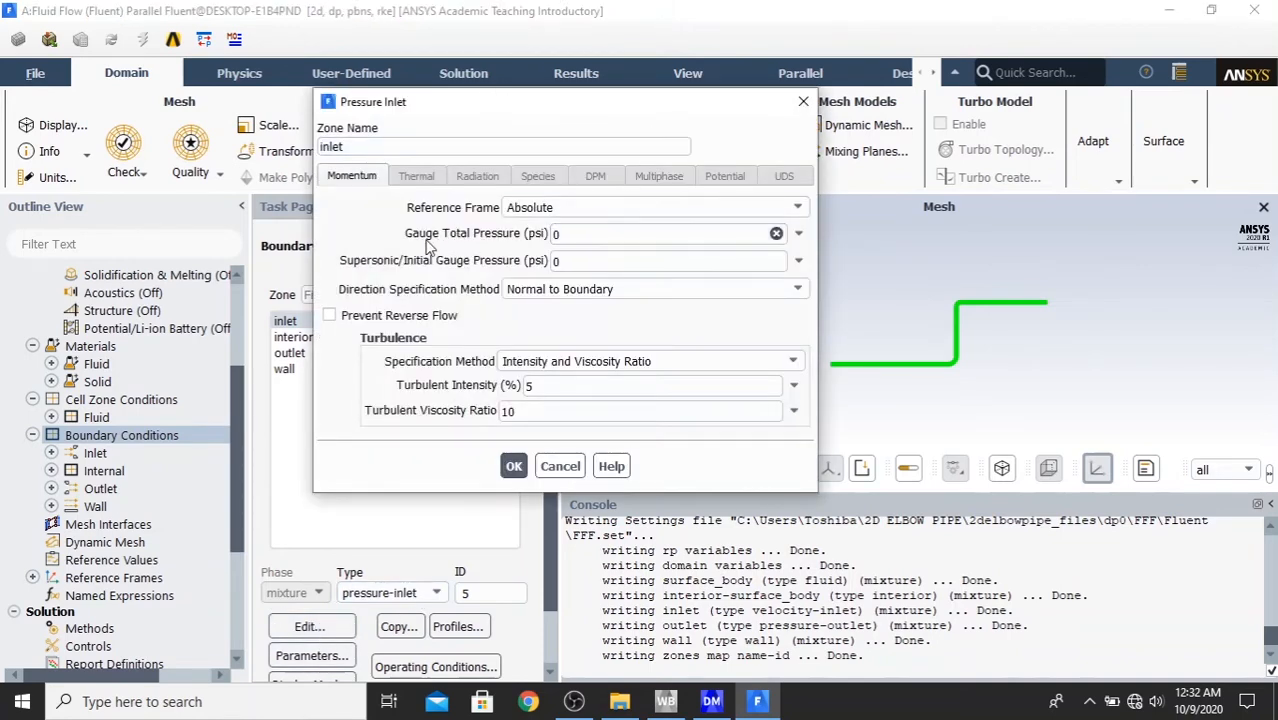
double_click(556, 233)
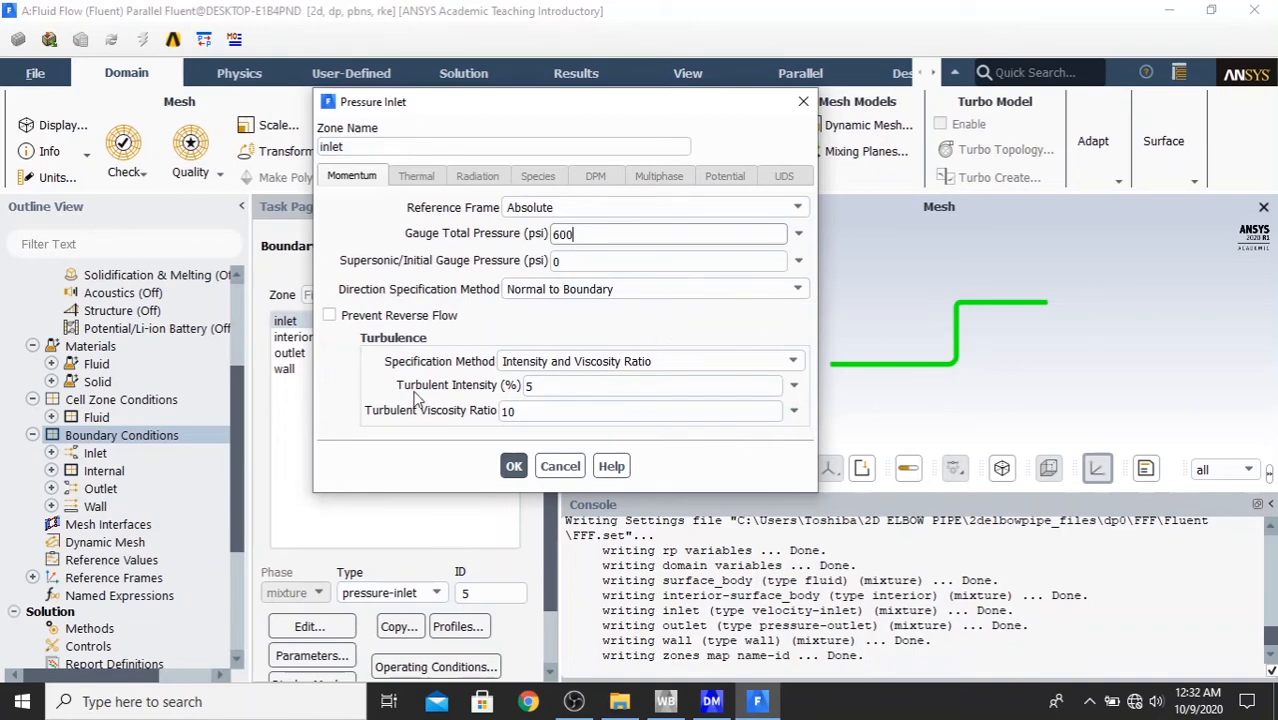
left_click(514, 467)
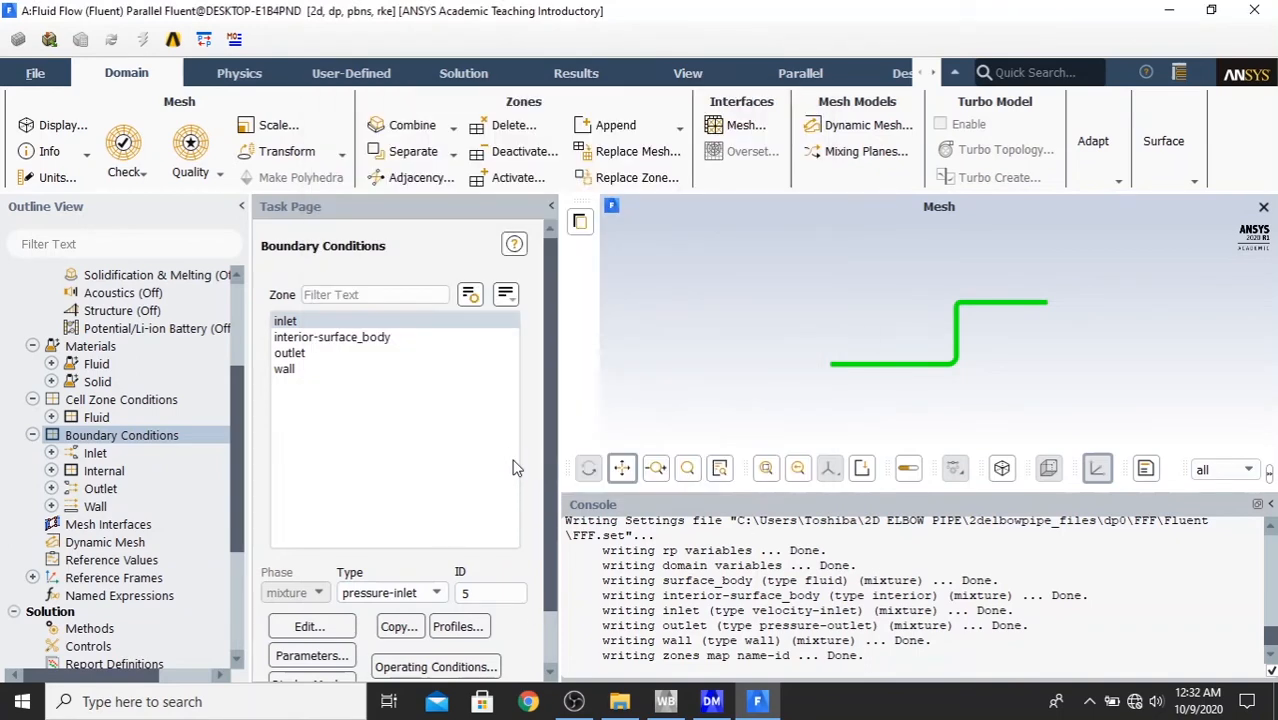
- Review the outlet's pressure-outlet momentum and turbulence settings and accept them
left_click(340, 353)
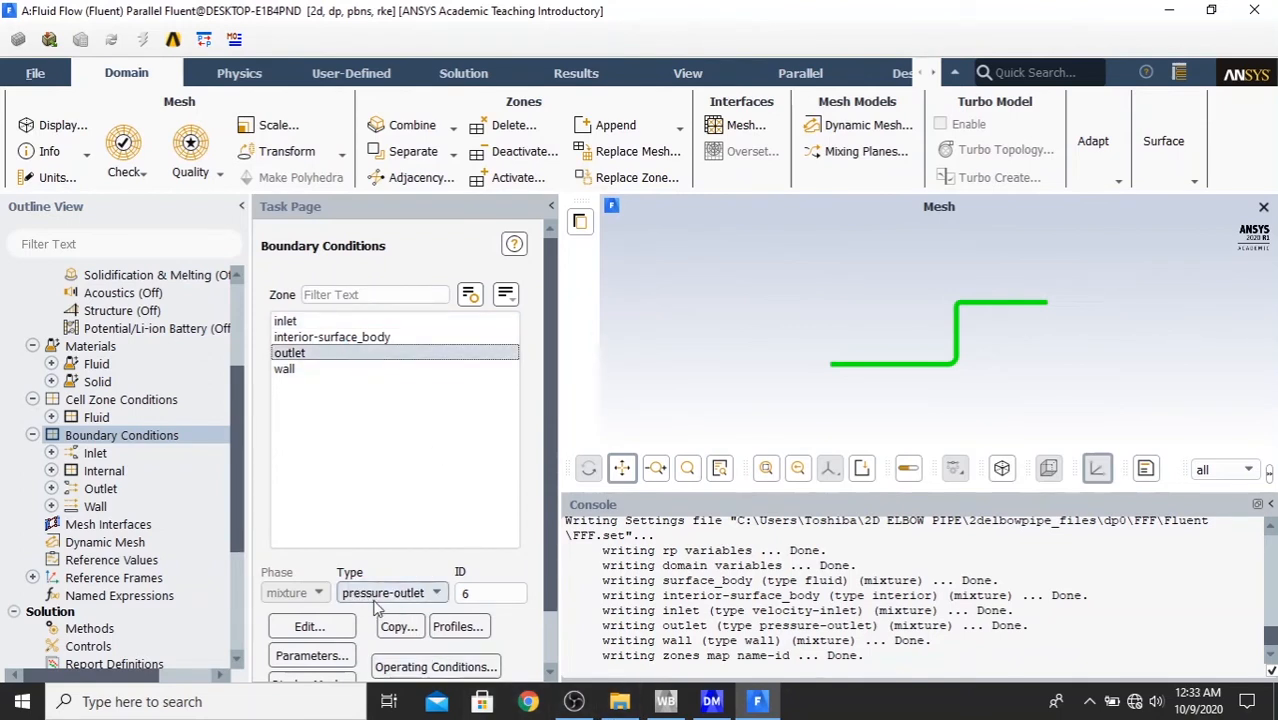
left_click(310, 627)
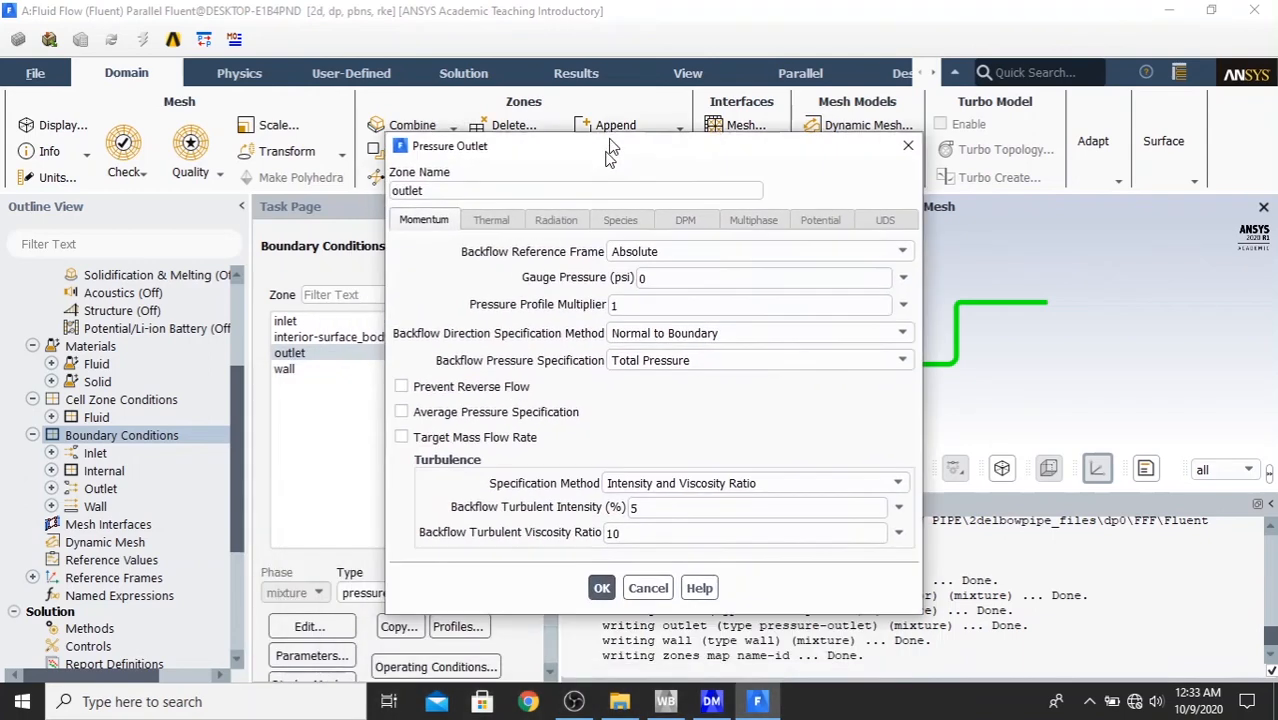
left_click_drag(608, 145, 651, 66)
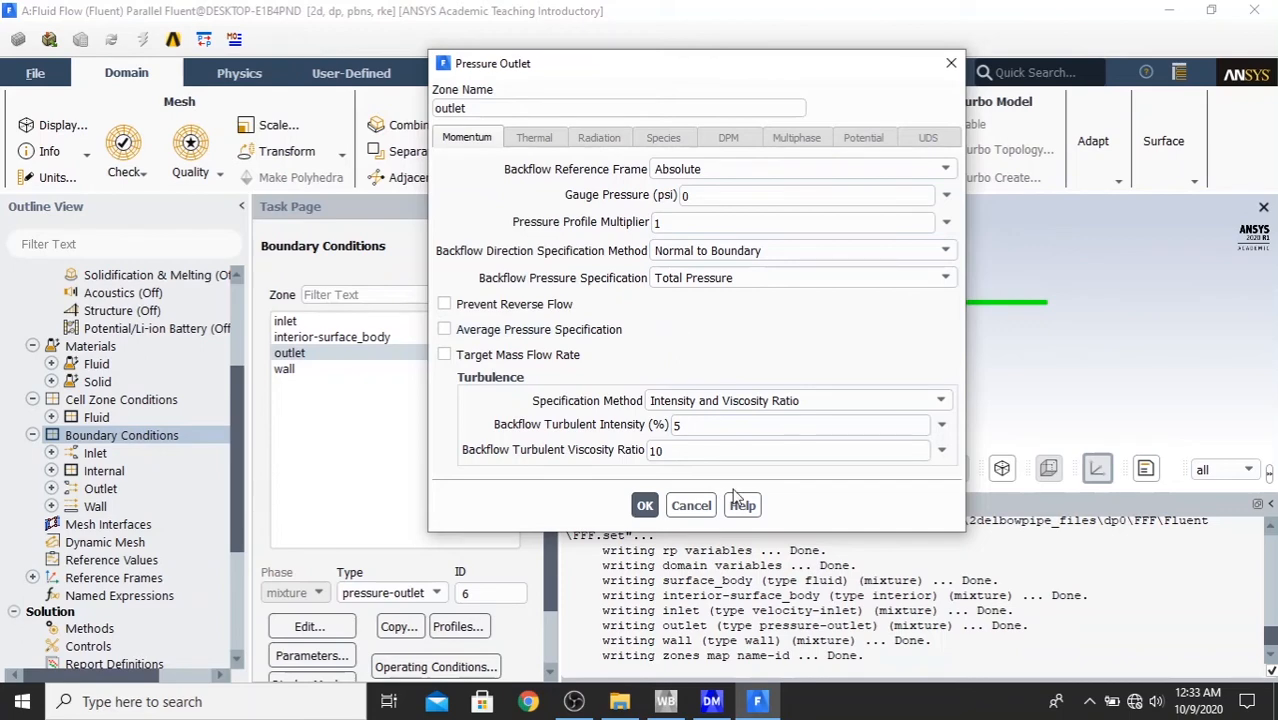
left_click(645, 504)
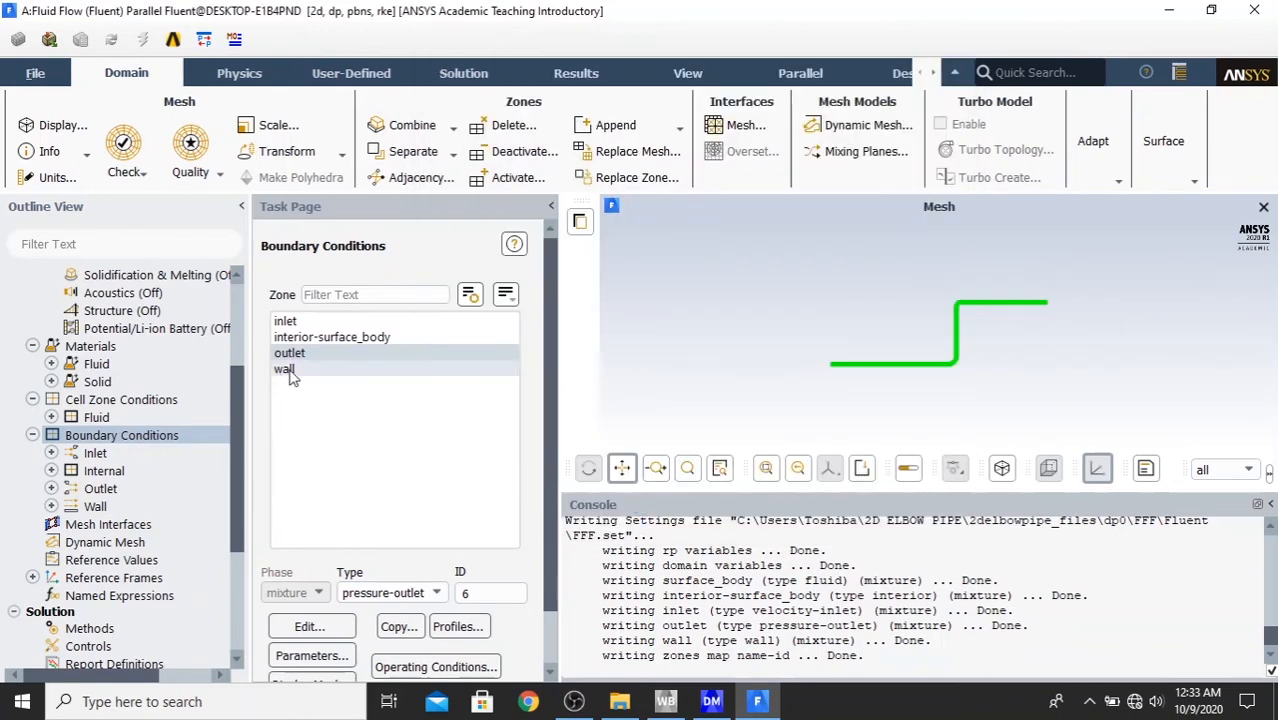
- Review the wall boundary's motion and shear condition settings and accept them
left_click(286, 370)
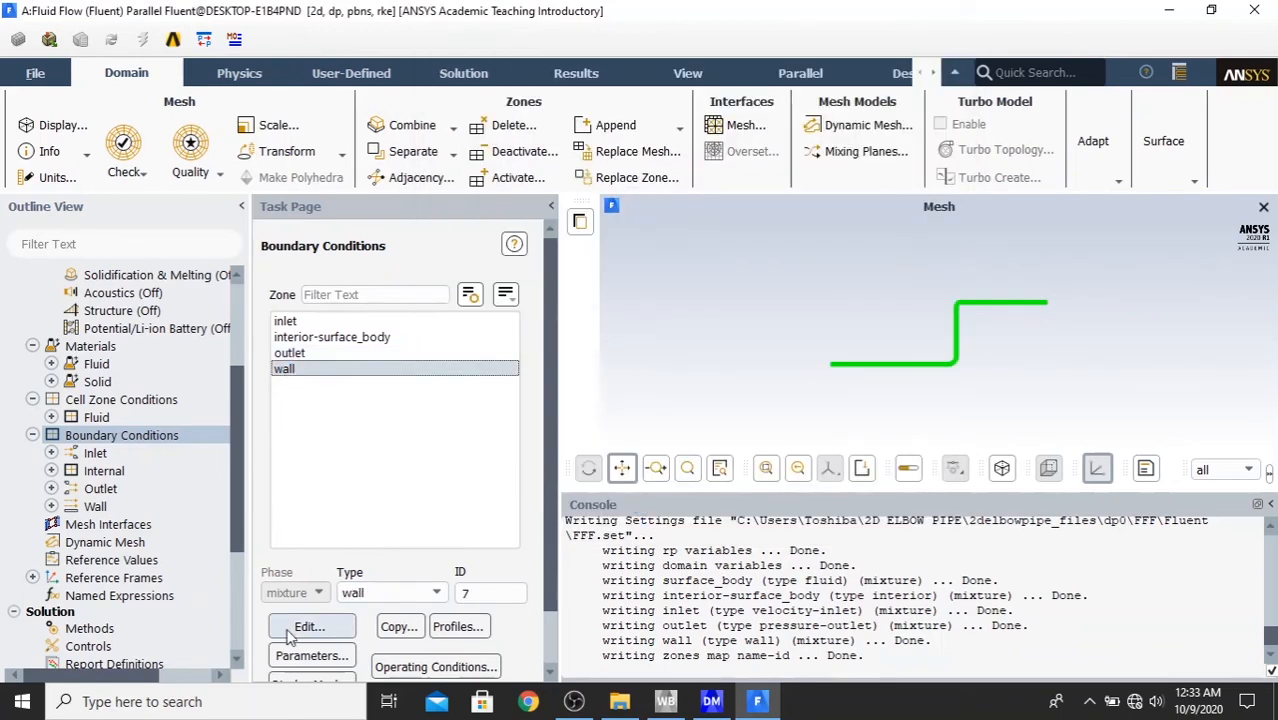
left_click(333, 632)
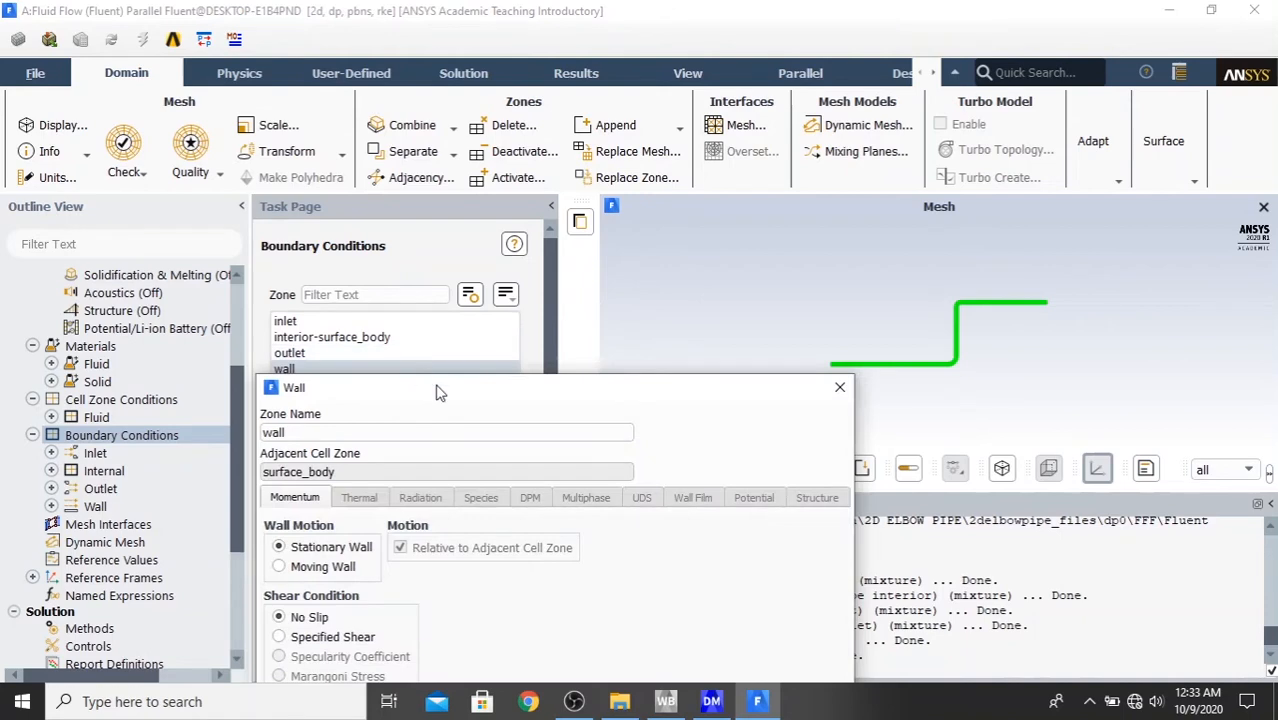
left_click_drag(436, 392, 567, 61)
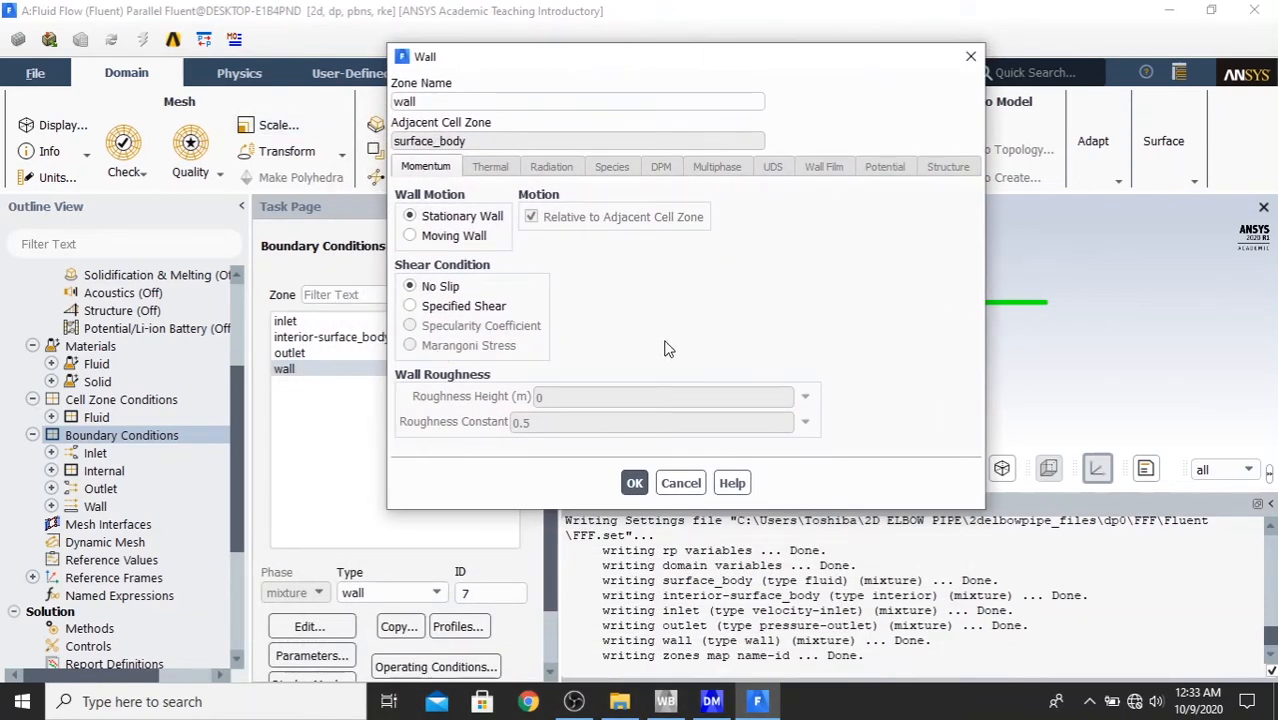
left_click(640, 486)
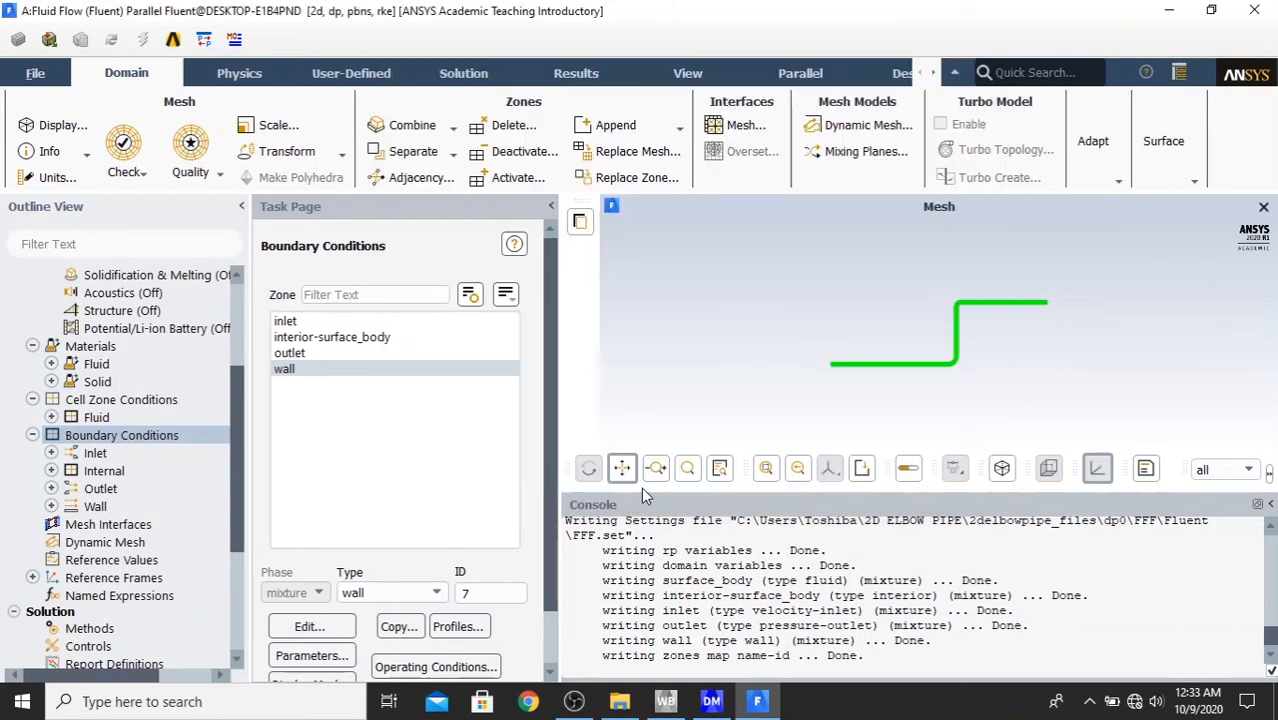
- Collapse the boundary conditions branch and set the pressure-velocity coupling scheme to SIMPLE in the solution methods
left_click(32, 437)
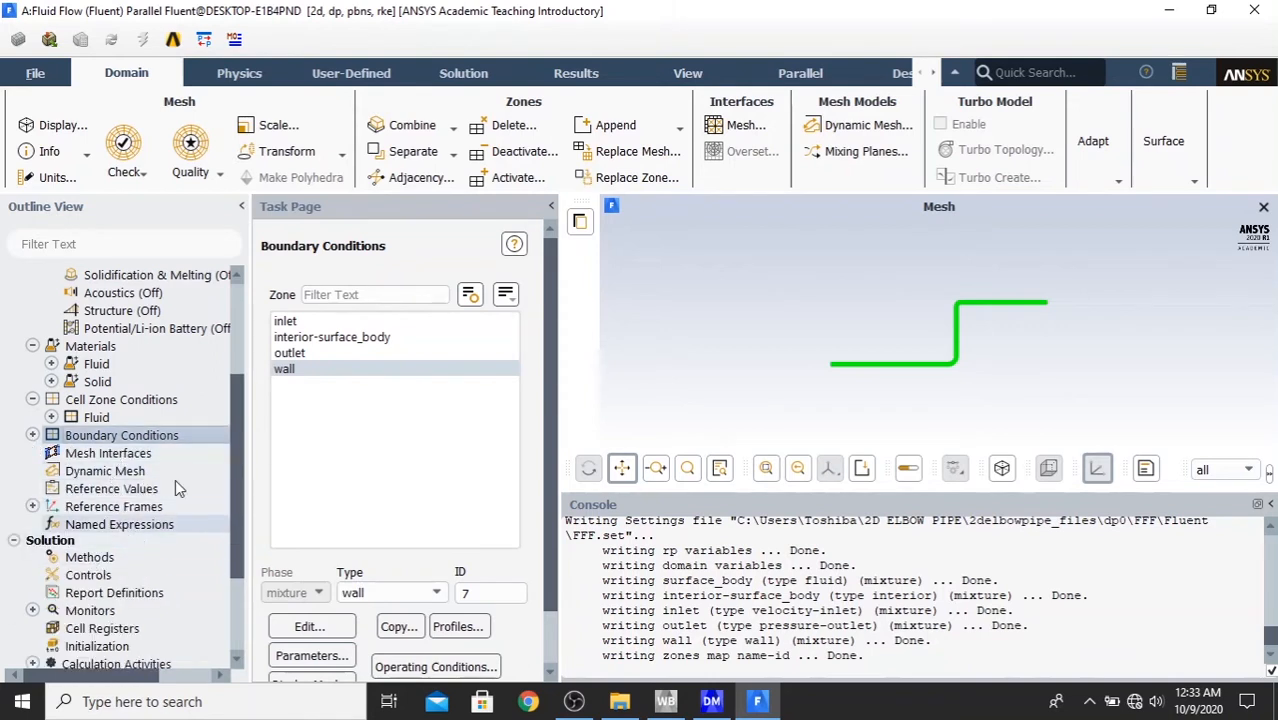
scroll(235, 497, "down", 3)
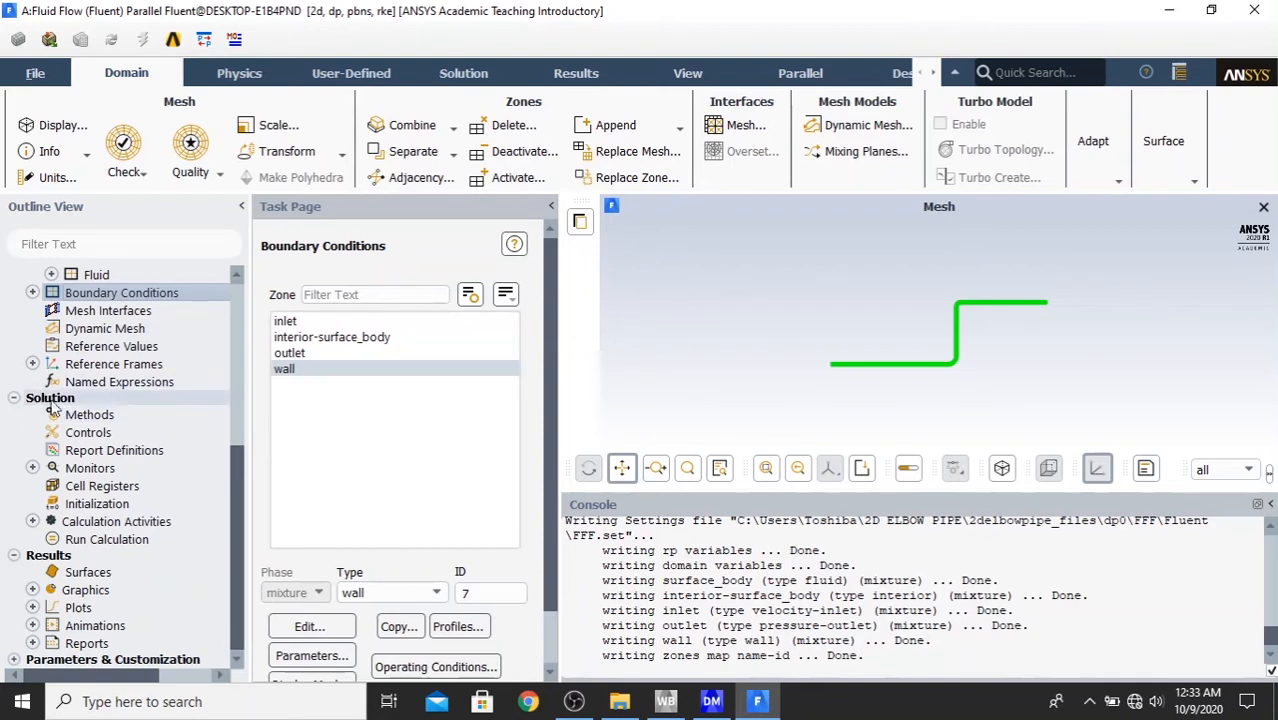
left_click(94, 416)
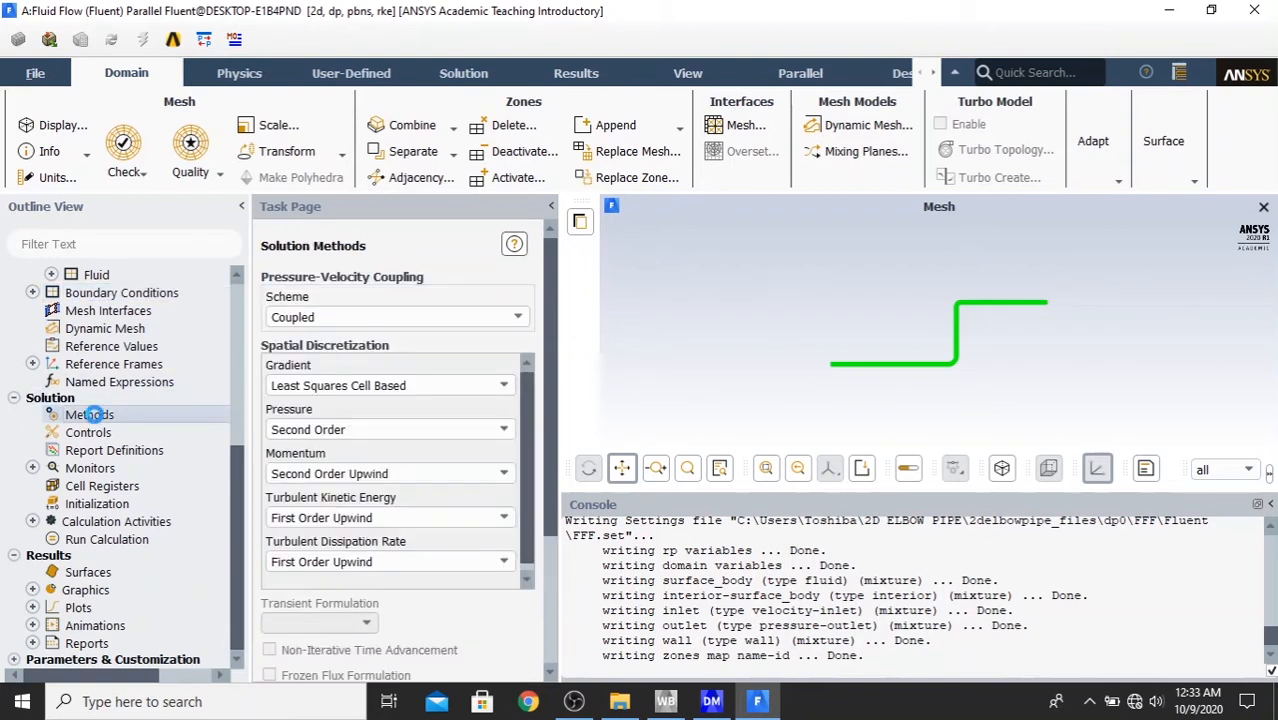
left_click(345, 316)
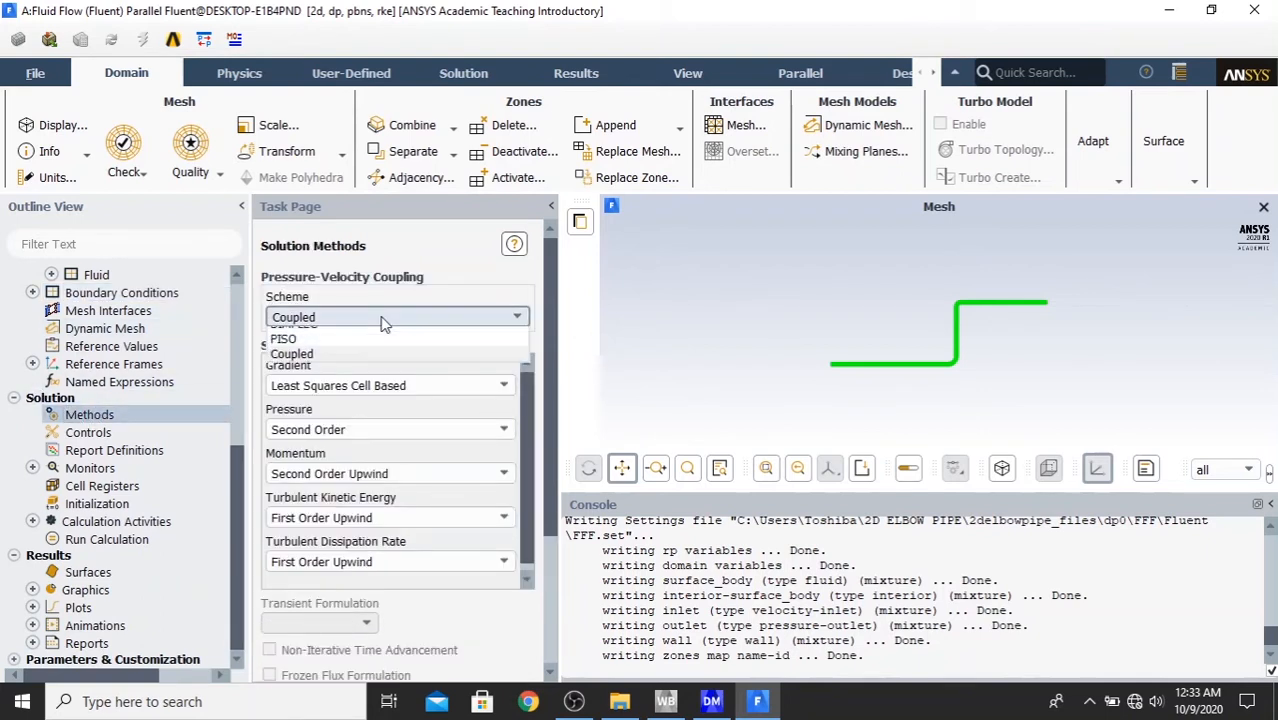
left_click(397, 336)
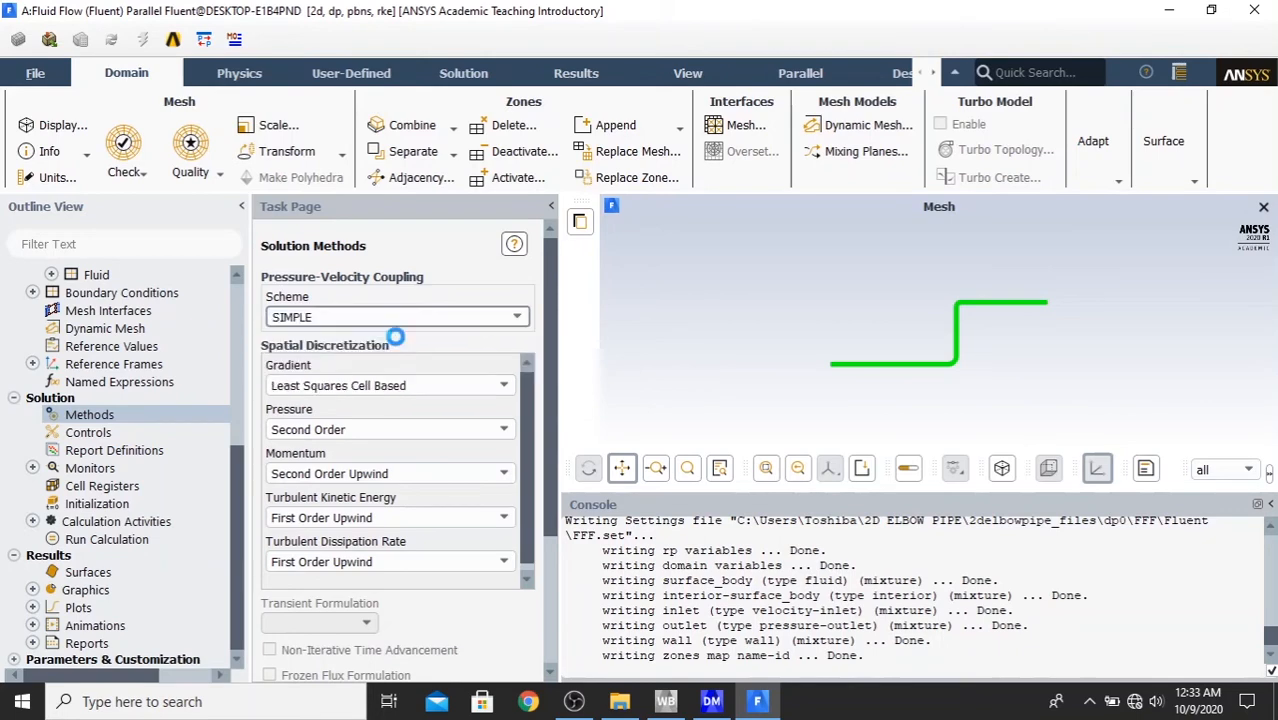
- Set the gradient spatial discretization to Green-Gauss Cell Based in the solution methods
left_click(403, 390)
left_click(398, 388)
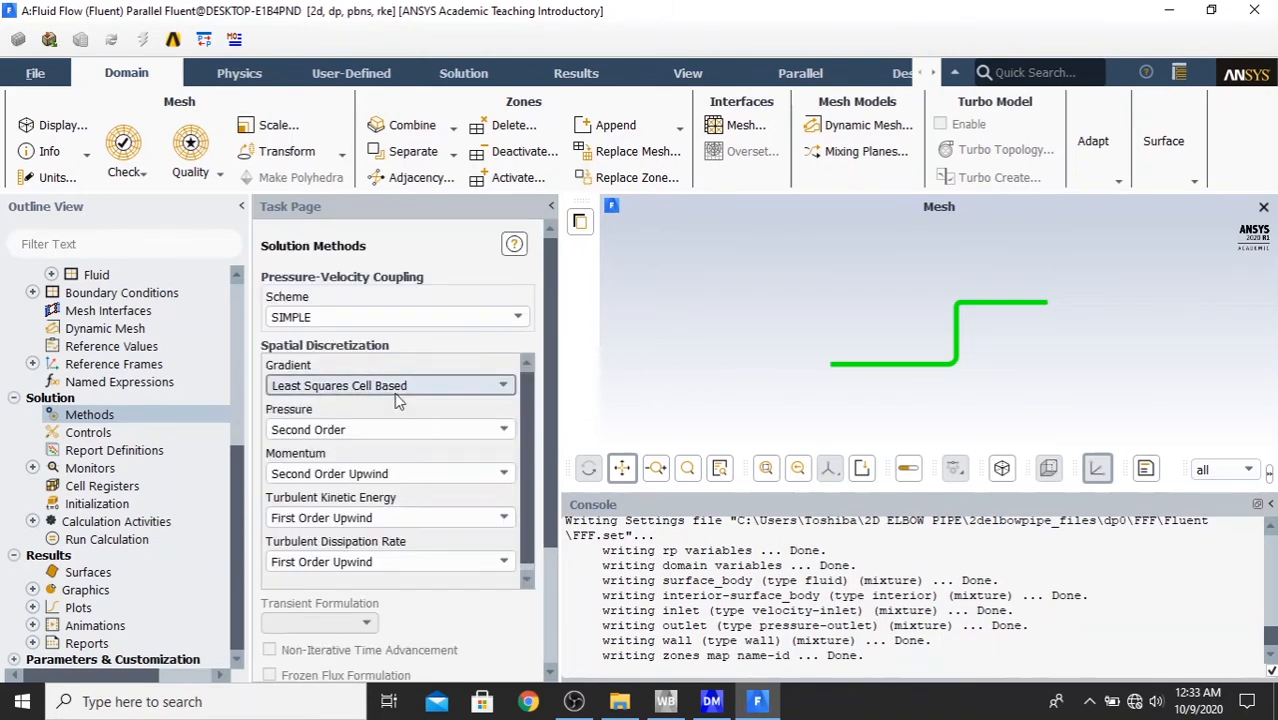
left_click(396, 388)
left_click(389, 398)
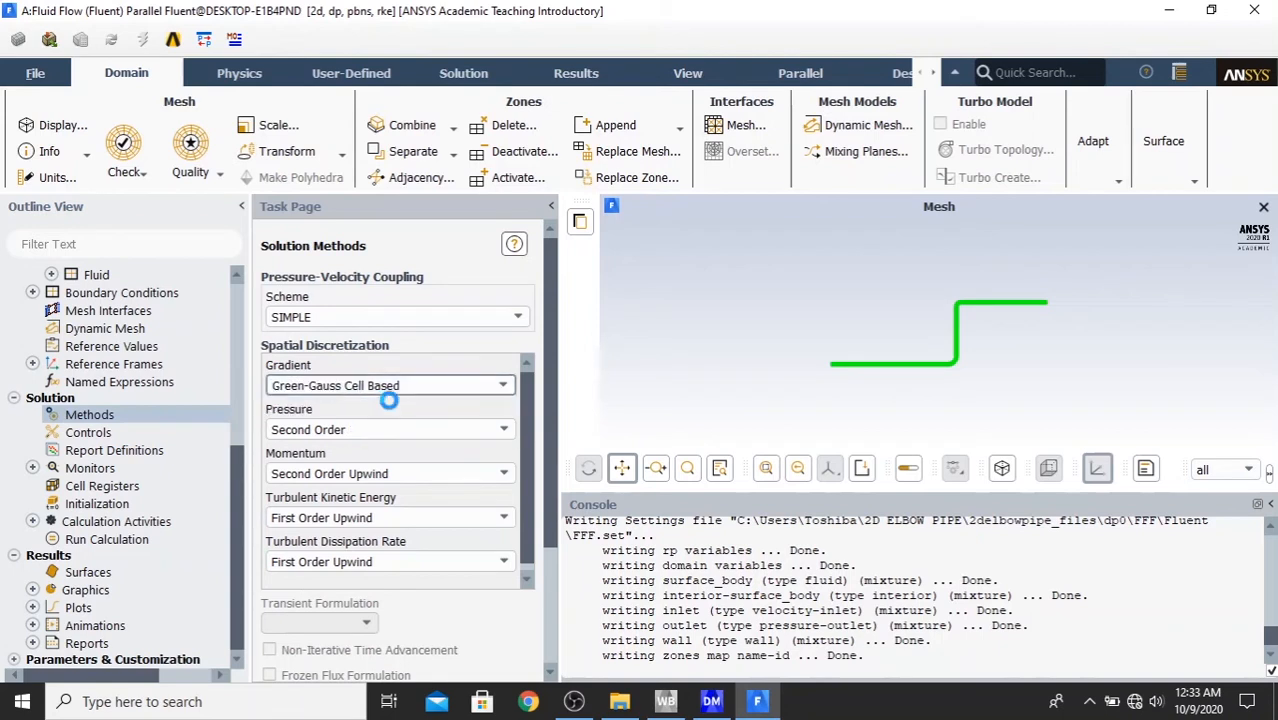
- Set the turbulent kinetic energy and turbulent dissipation rate discretization to Second Order Upwind
left_click(405, 518)
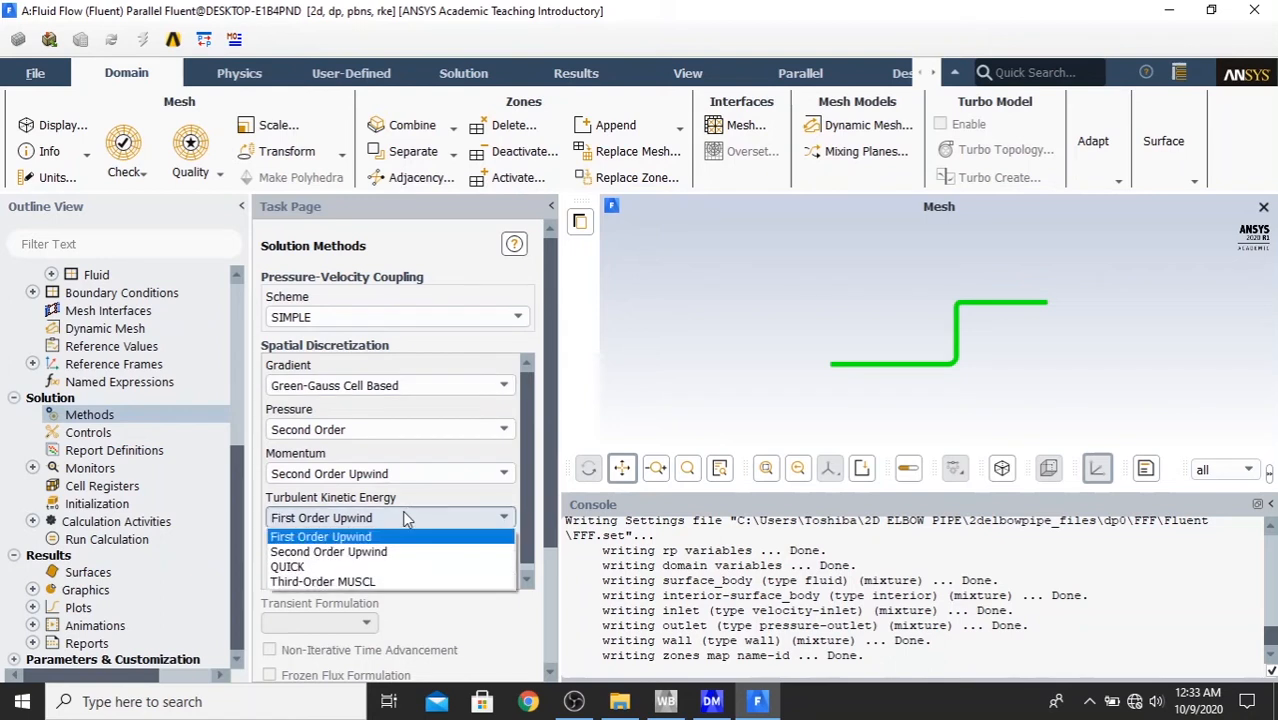
left_click(406, 551)
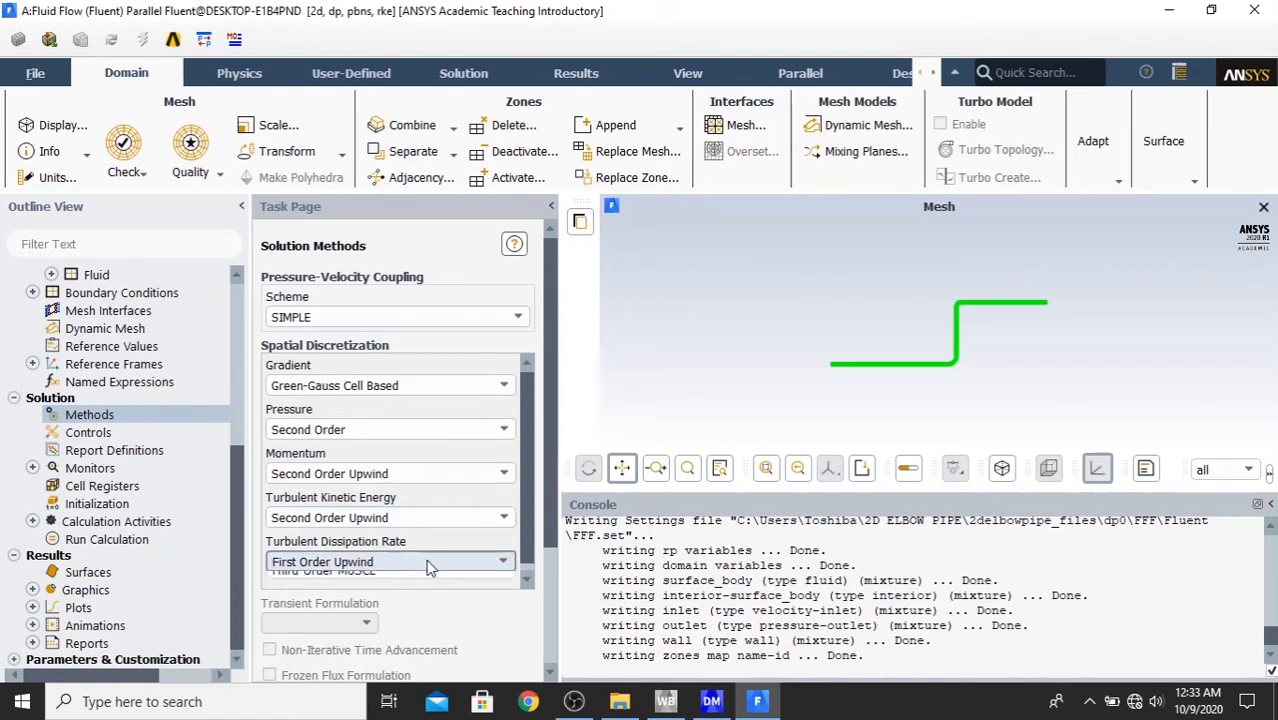
left_click(426, 562)
left_click(458, 598)
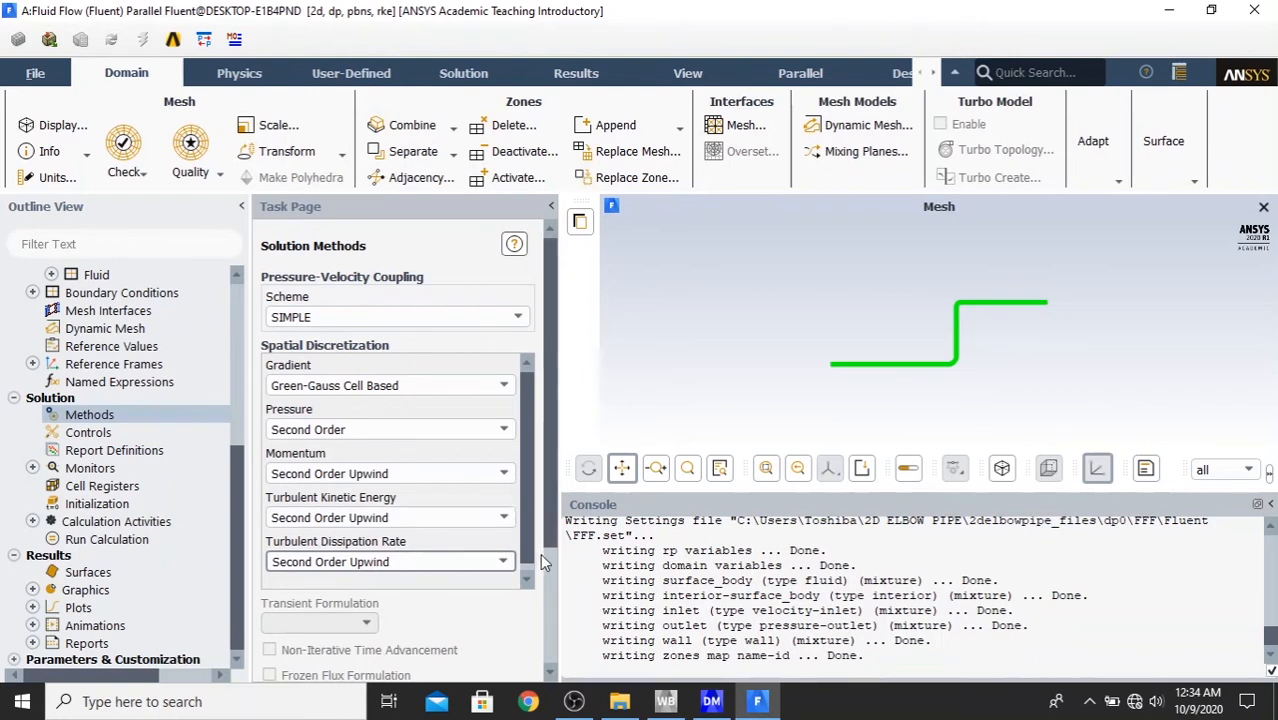
left_click_drag(555, 540, 590, 670)
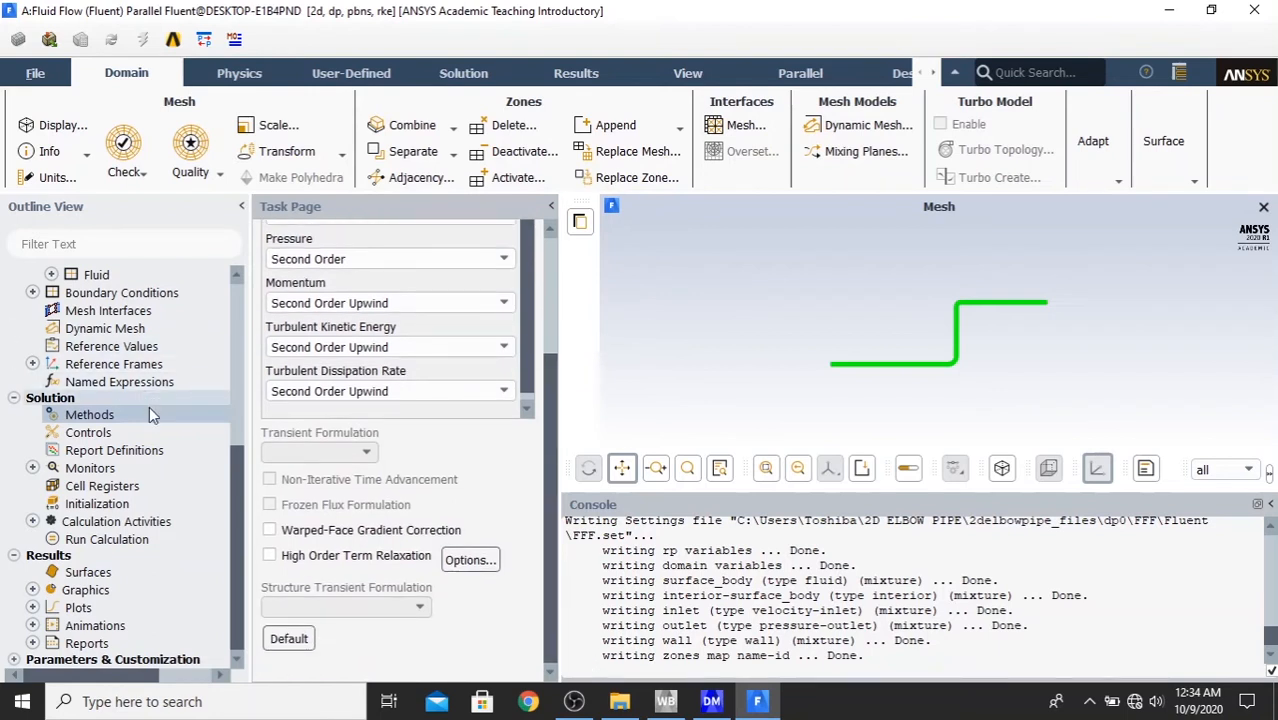
- View the solution controls and set the epsilon residual's absolute convergence criterion to 1e-6 in the residual monitors
left_click(90, 436)
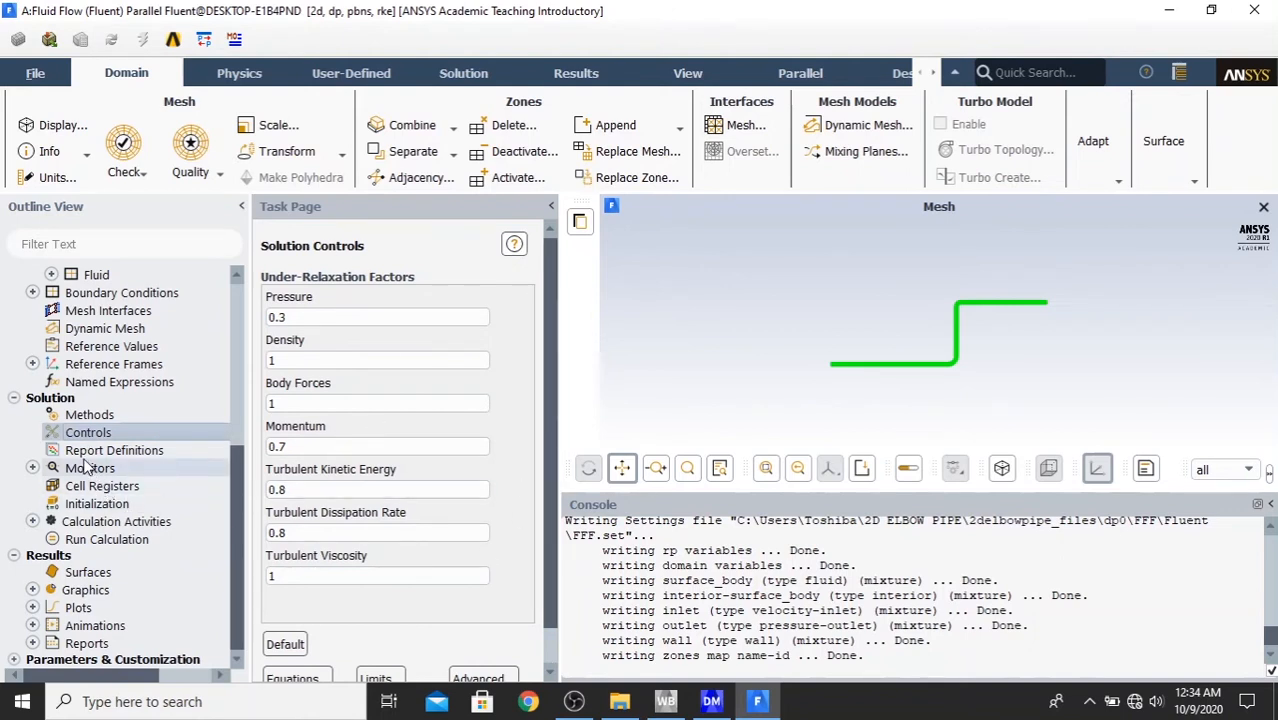
left_click(32, 468)
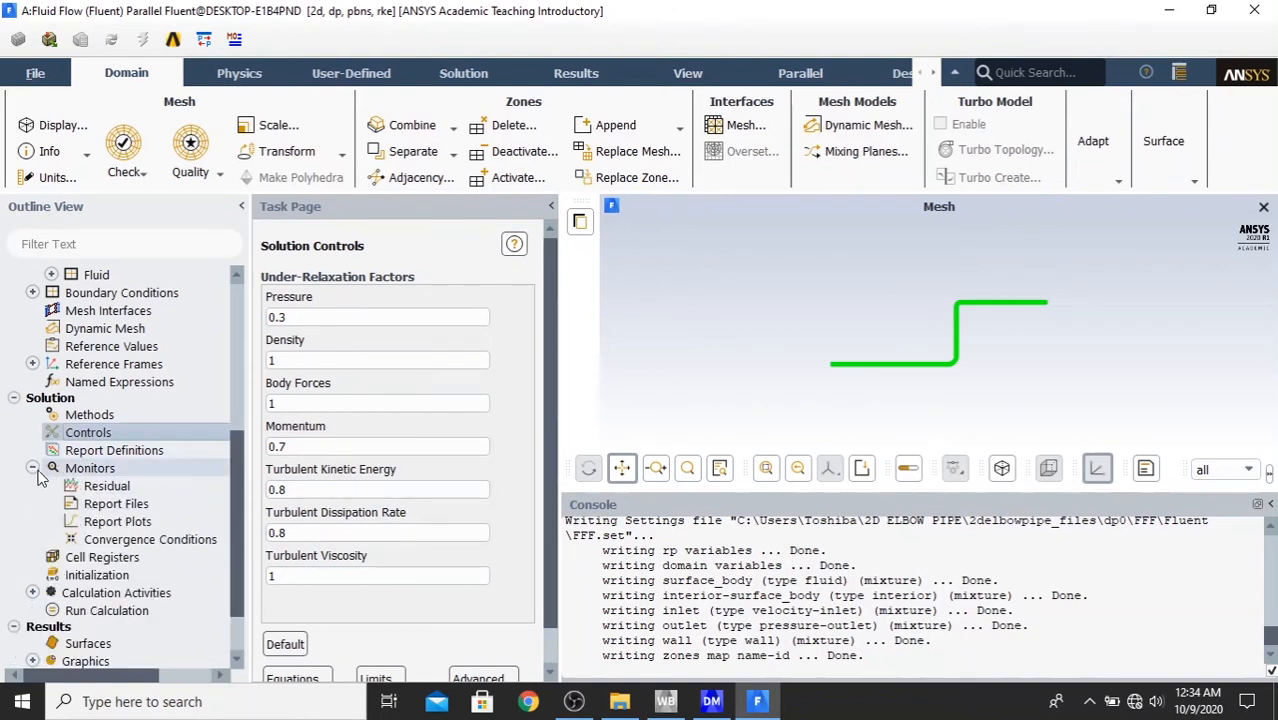
double_click(110, 489)
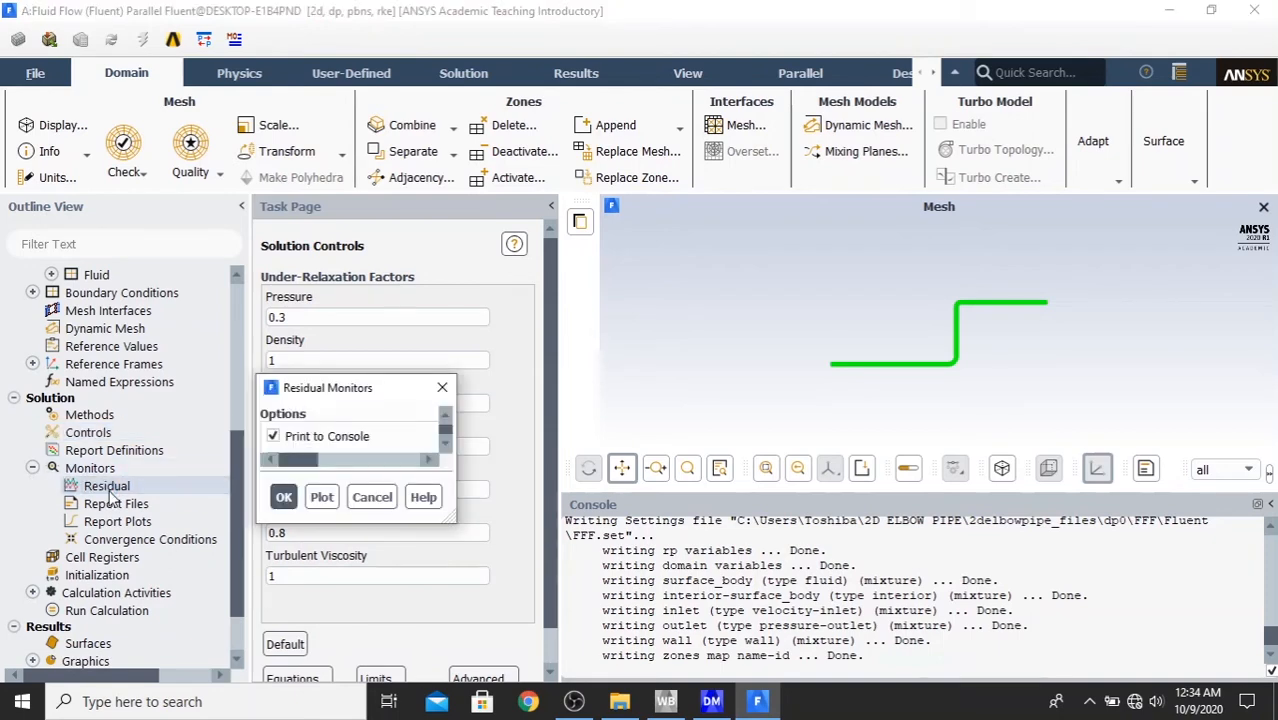
left_click_drag(549, 391, 371, 173)
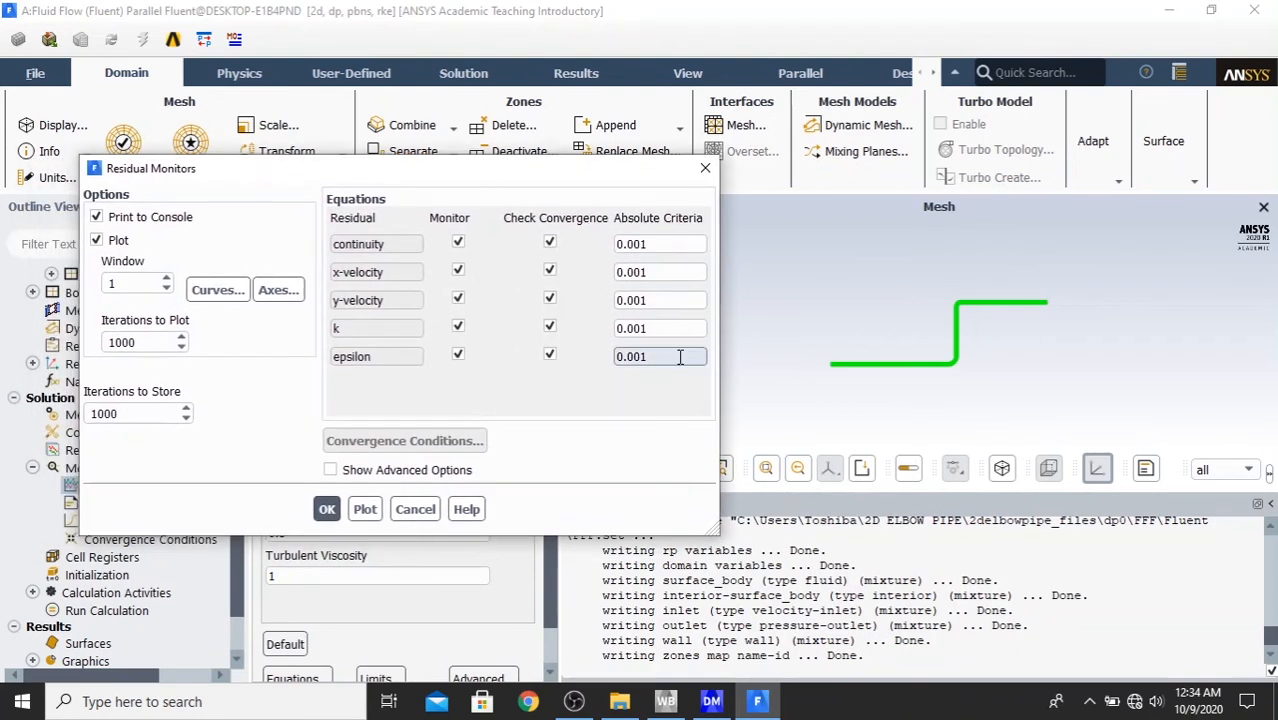
left_click_drag(682, 356, 505, 365)
type("1e")
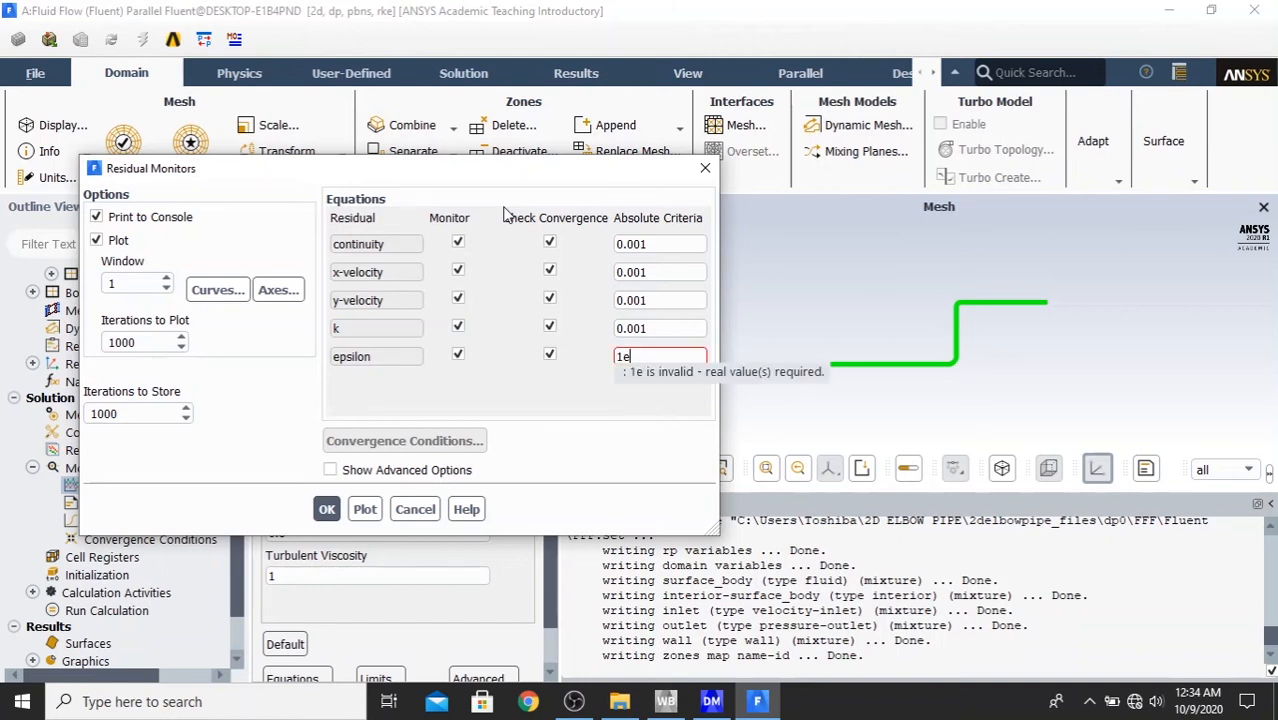
type("-6")
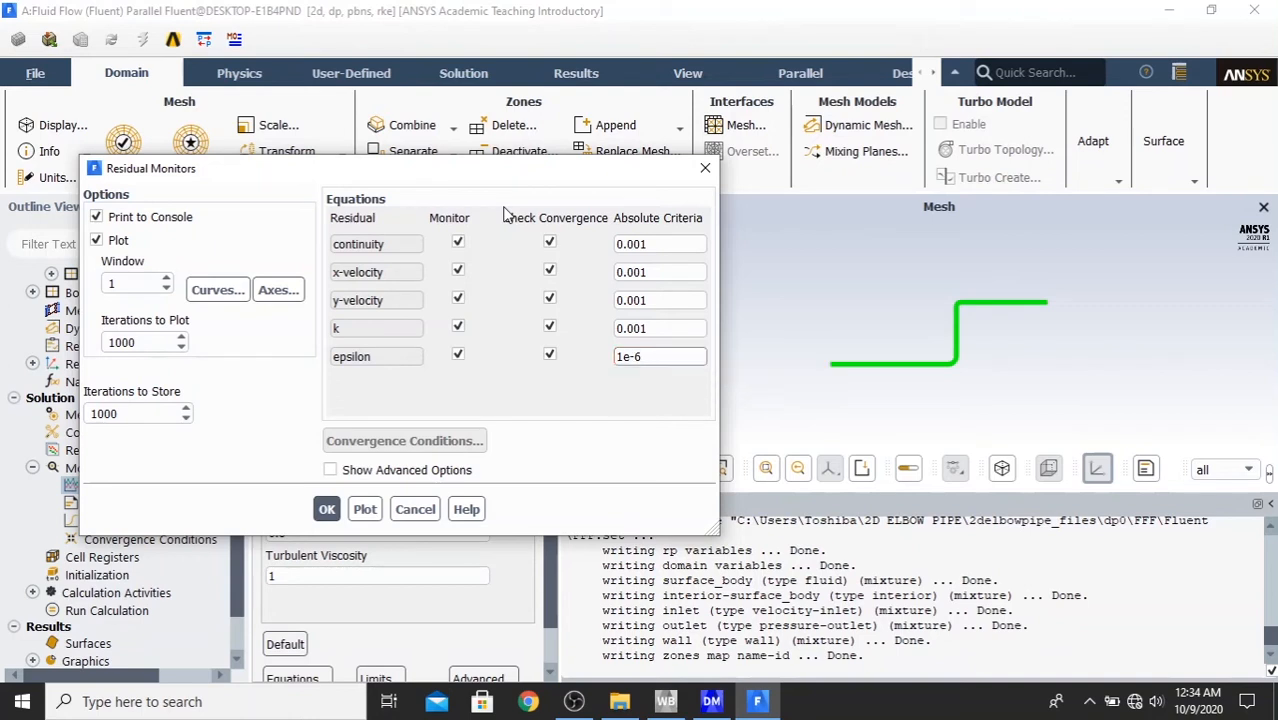
key("Return")
key("ctrl+c")
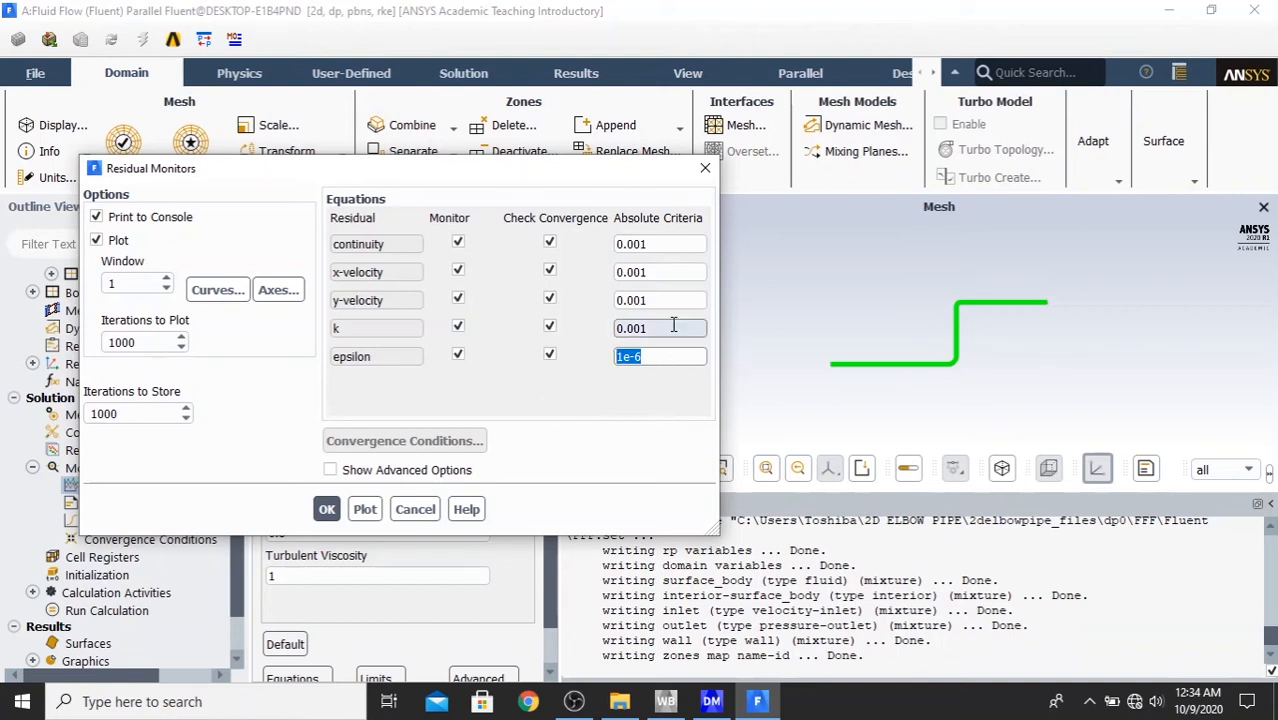
- Set the absolute criteria of the k, y-velocity, x-velocity and continuity residuals to 1e-6 and accept the residual monitor settings
double_click(640, 328)
key("ctrl+v")
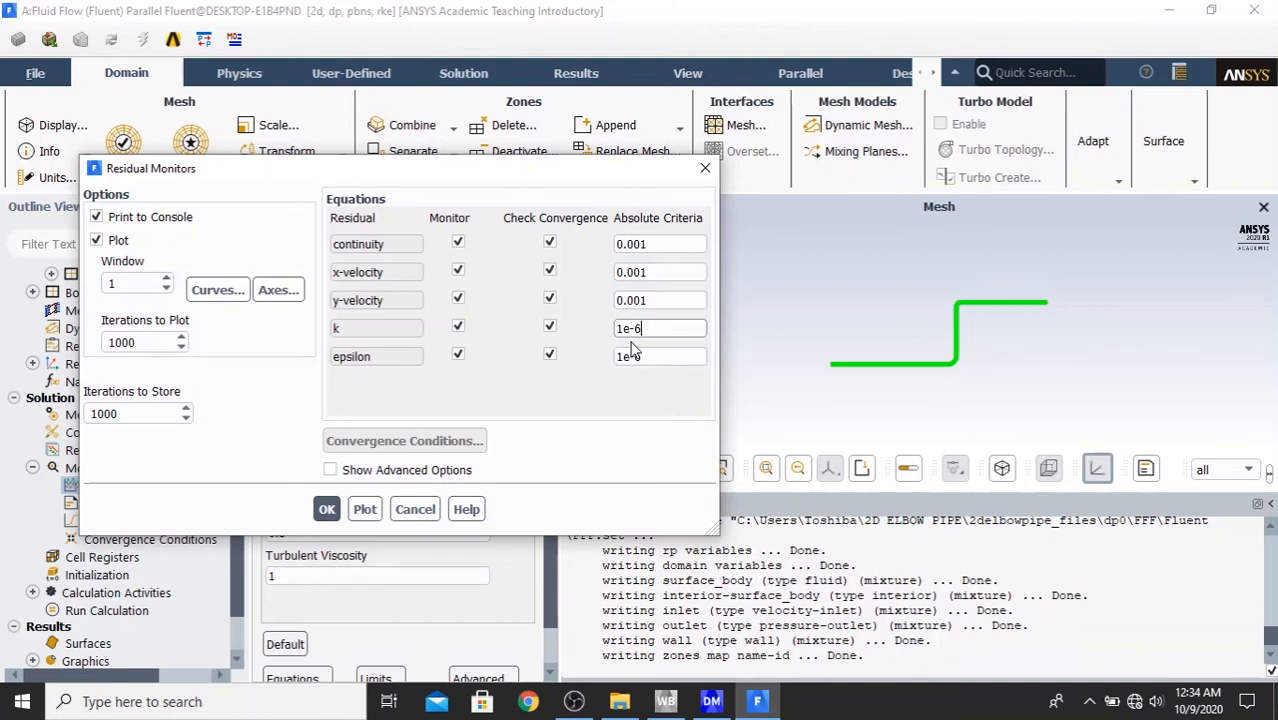
double_click(670, 300)
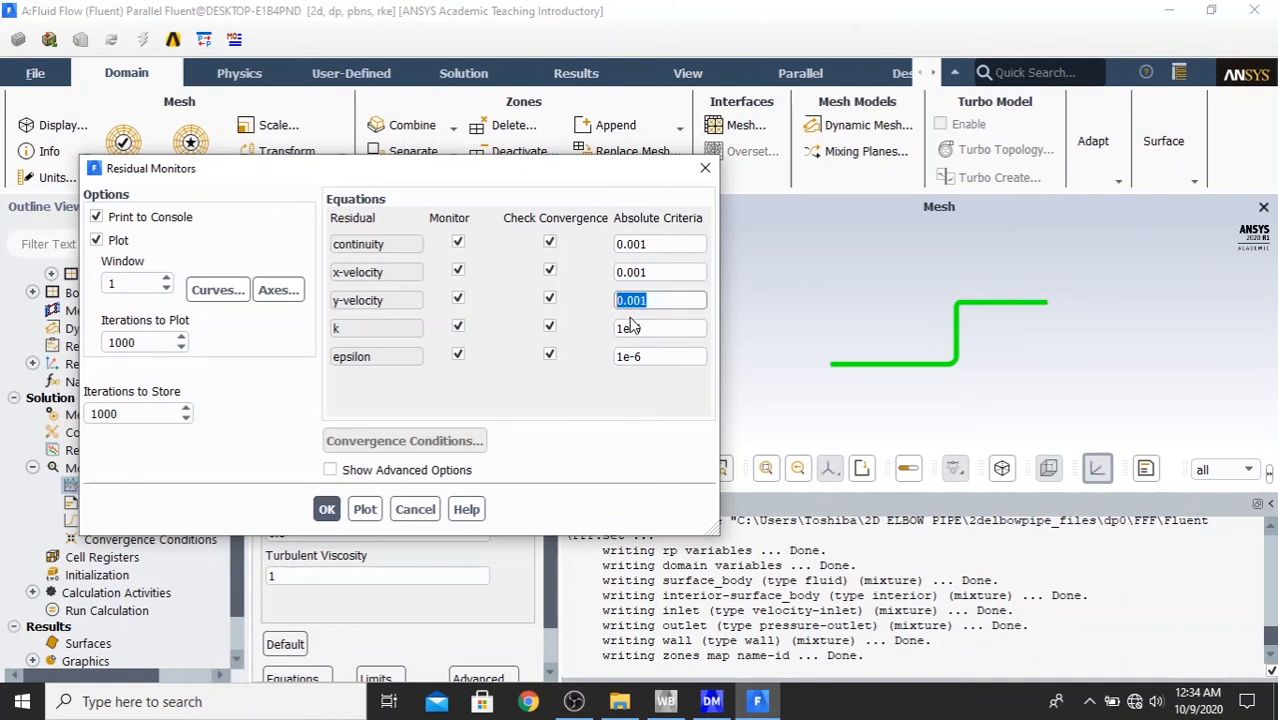
key("ctrl+v")
left_click(638, 273)
double_click(638, 273)
key("ctrl+v")
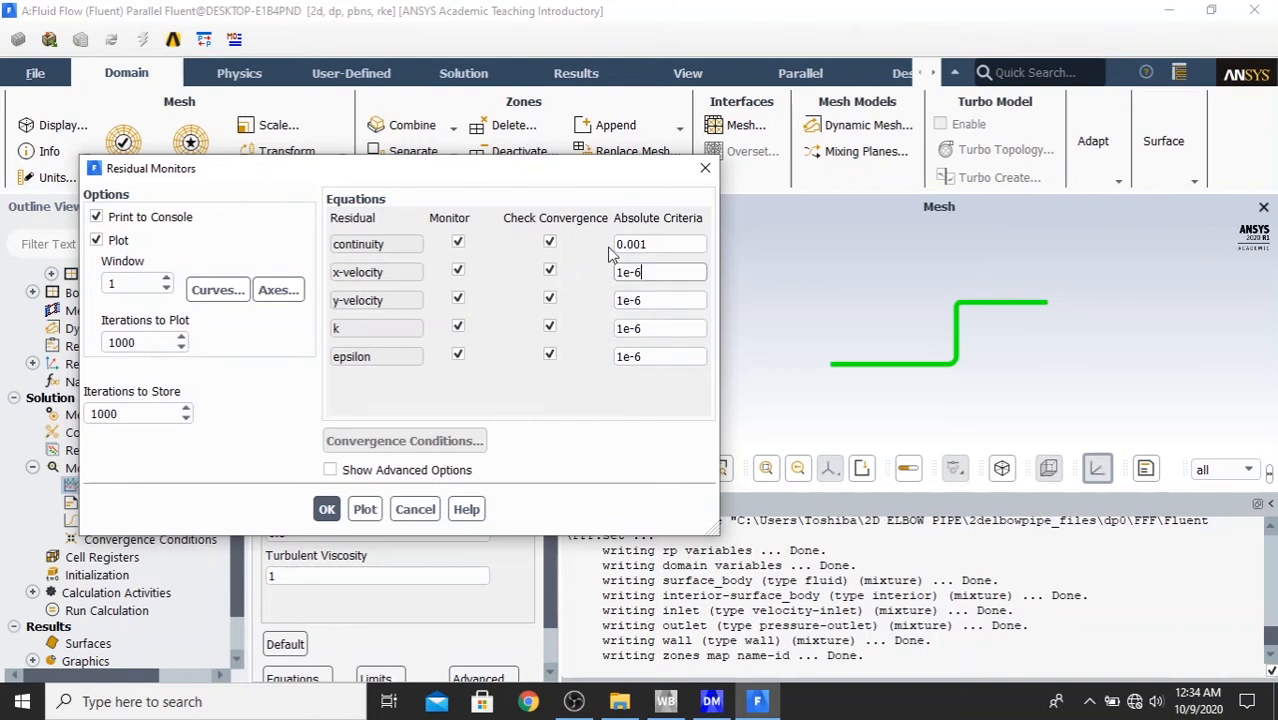
double_click(658, 243)
key("ctrl+v")
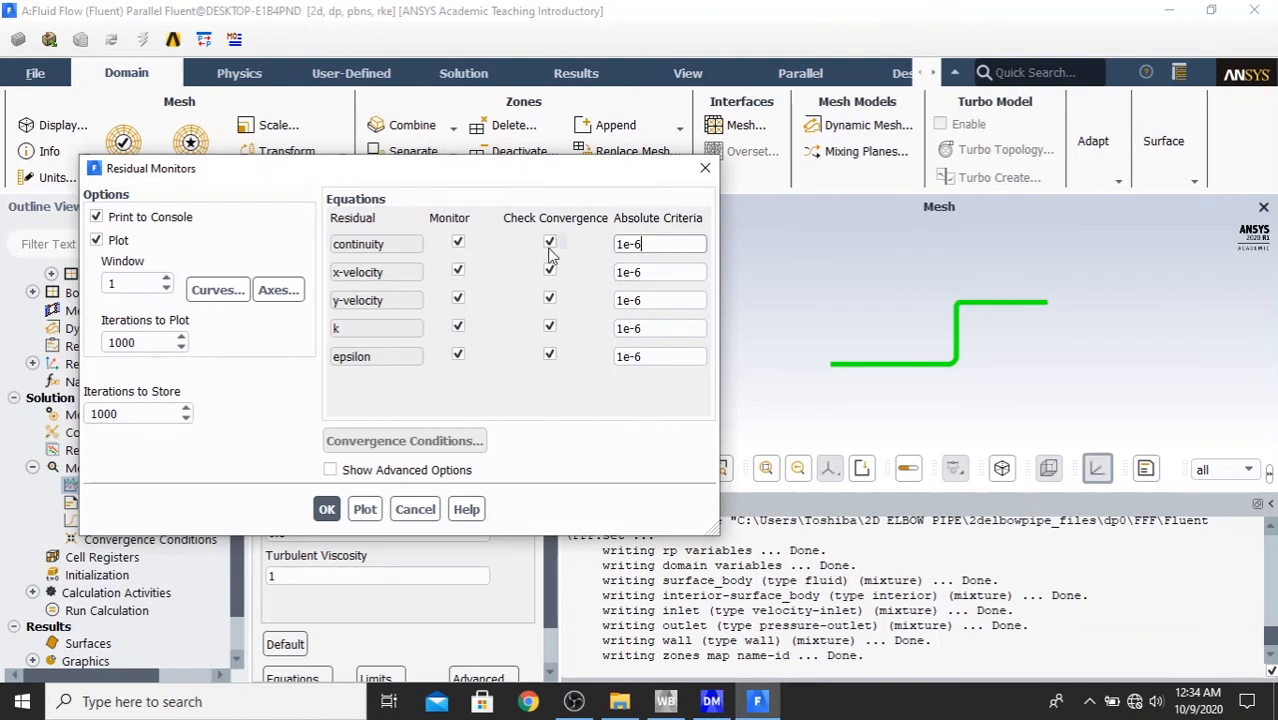
left_click(327, 510)
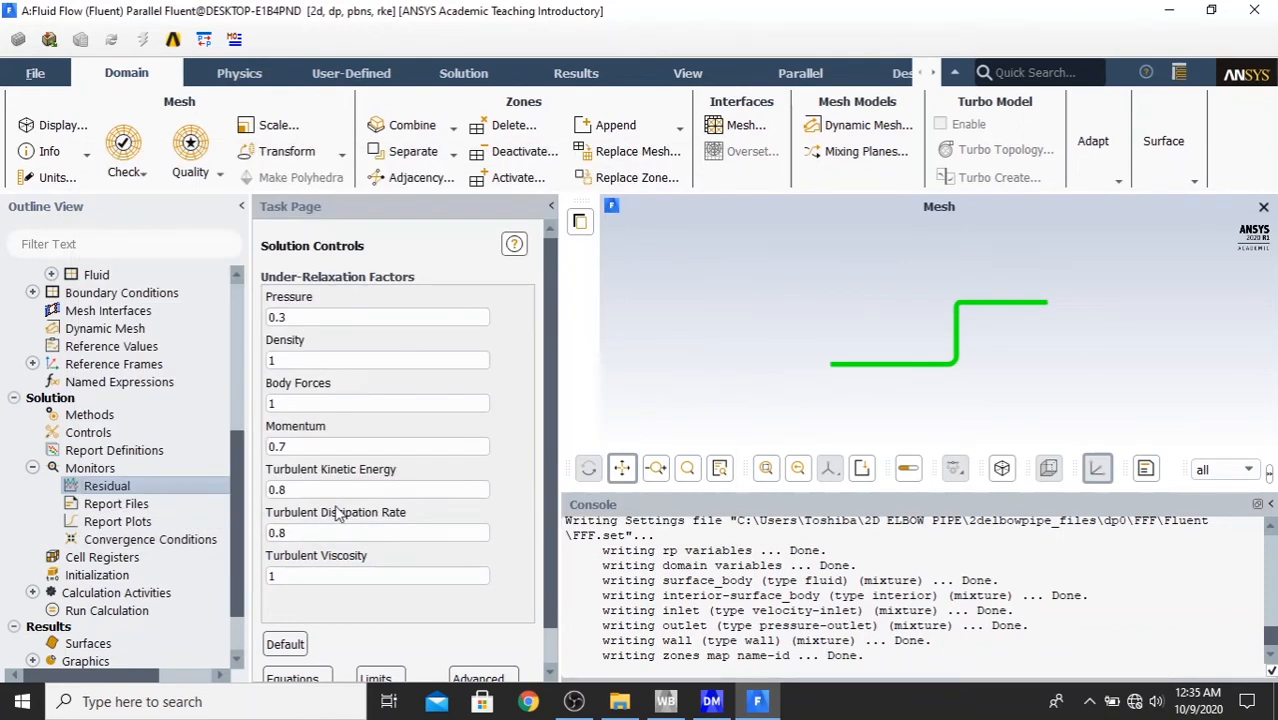
- Initialize the solution with Standard Initialization, computing the initial values from the inlet
left_click(113, 584)
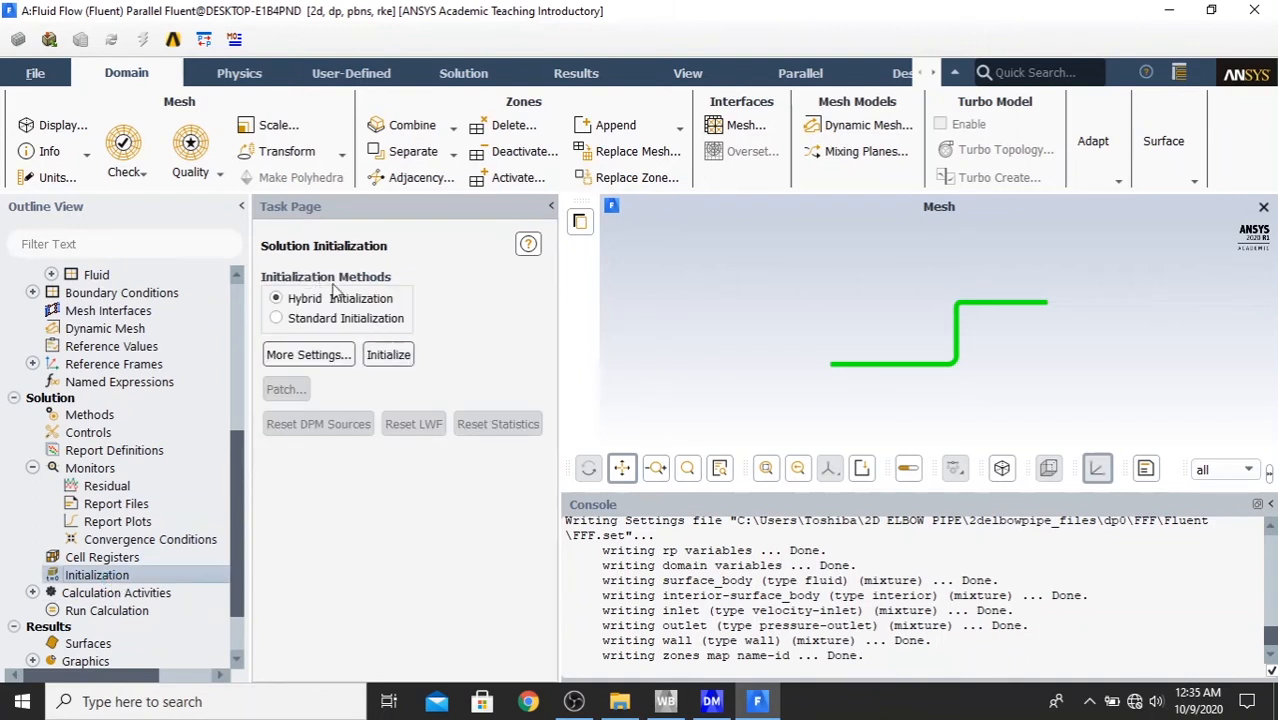
left_click(366, 320)
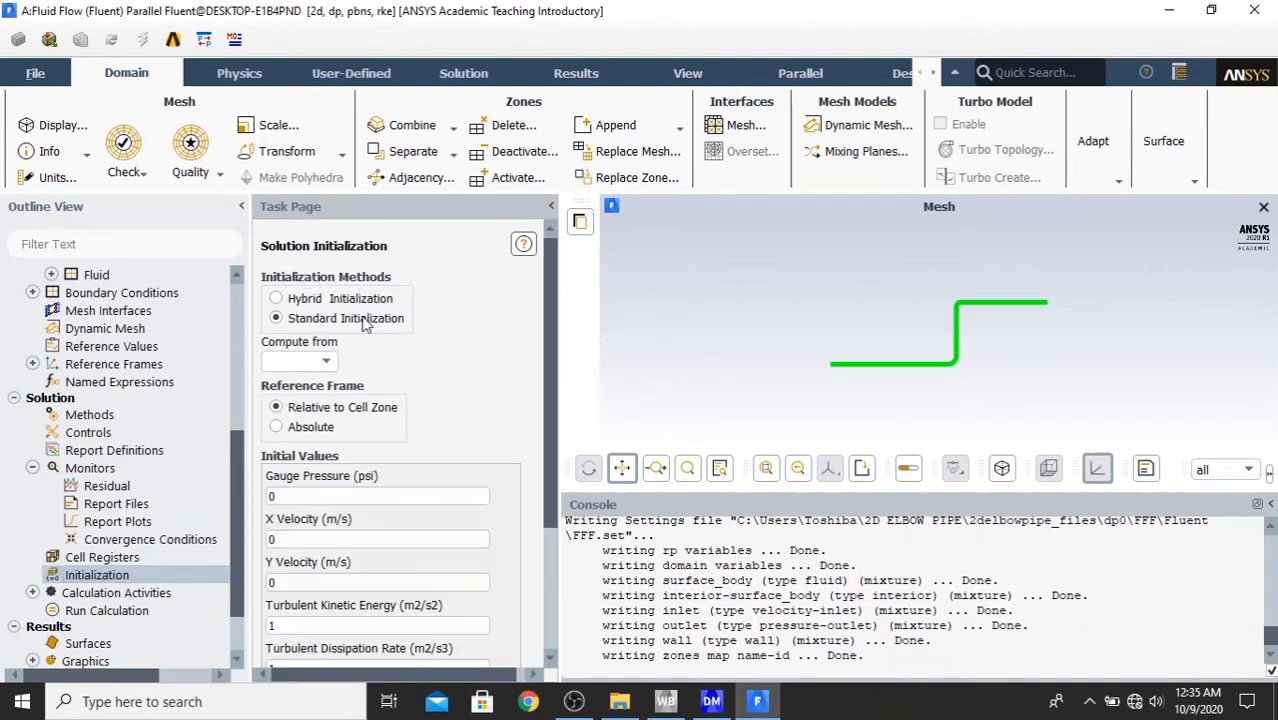
left_click(325, 362)
left_click(295, 389)
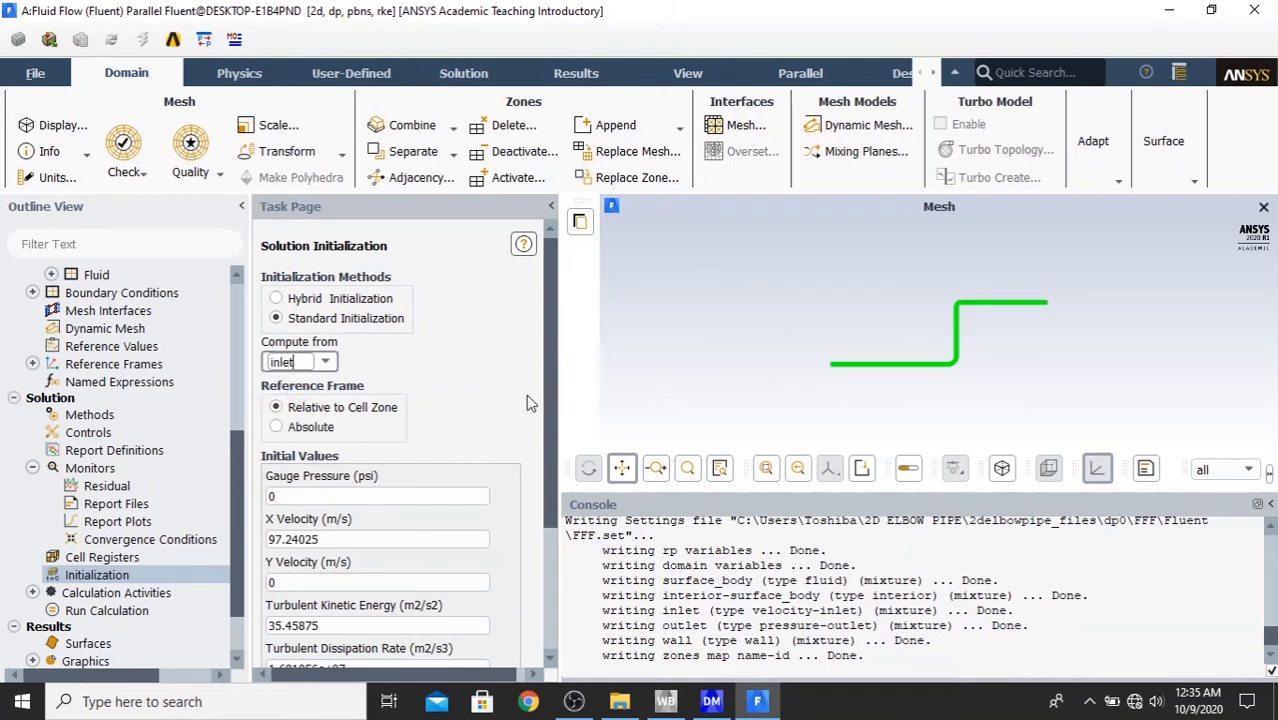
left_click_drag(545, 394, 590, 550)
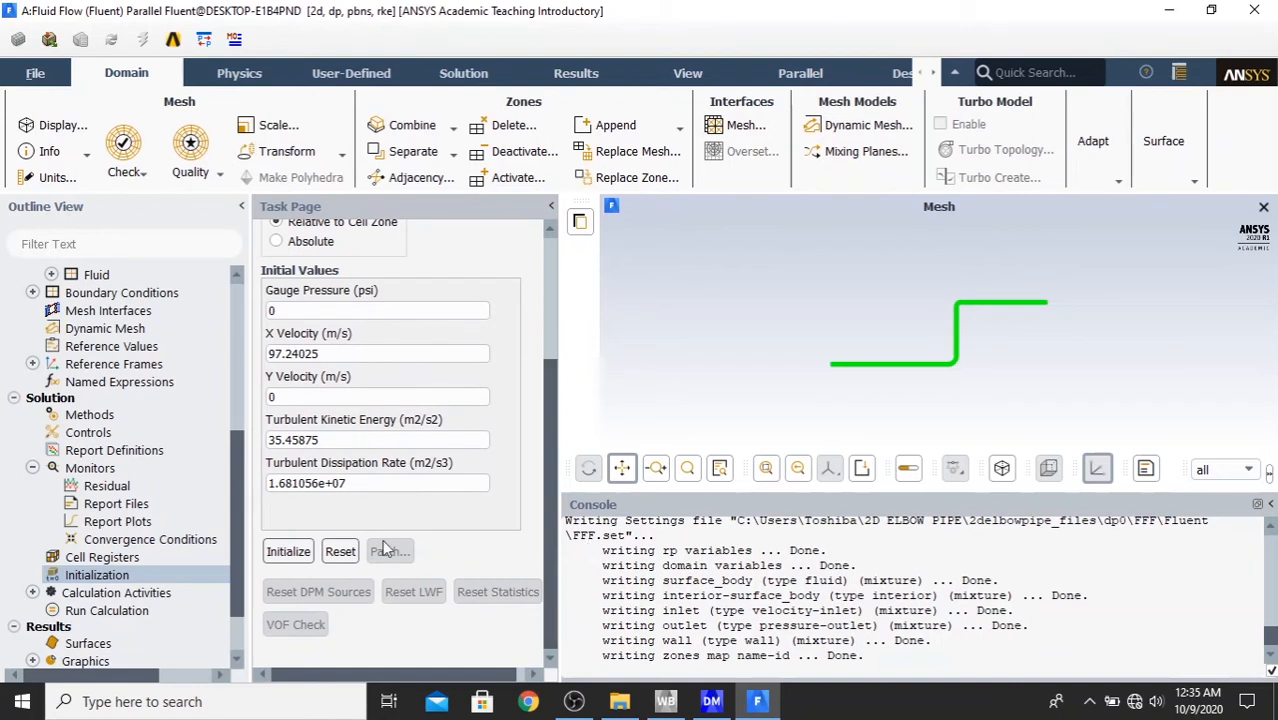
left_click(290, 556)
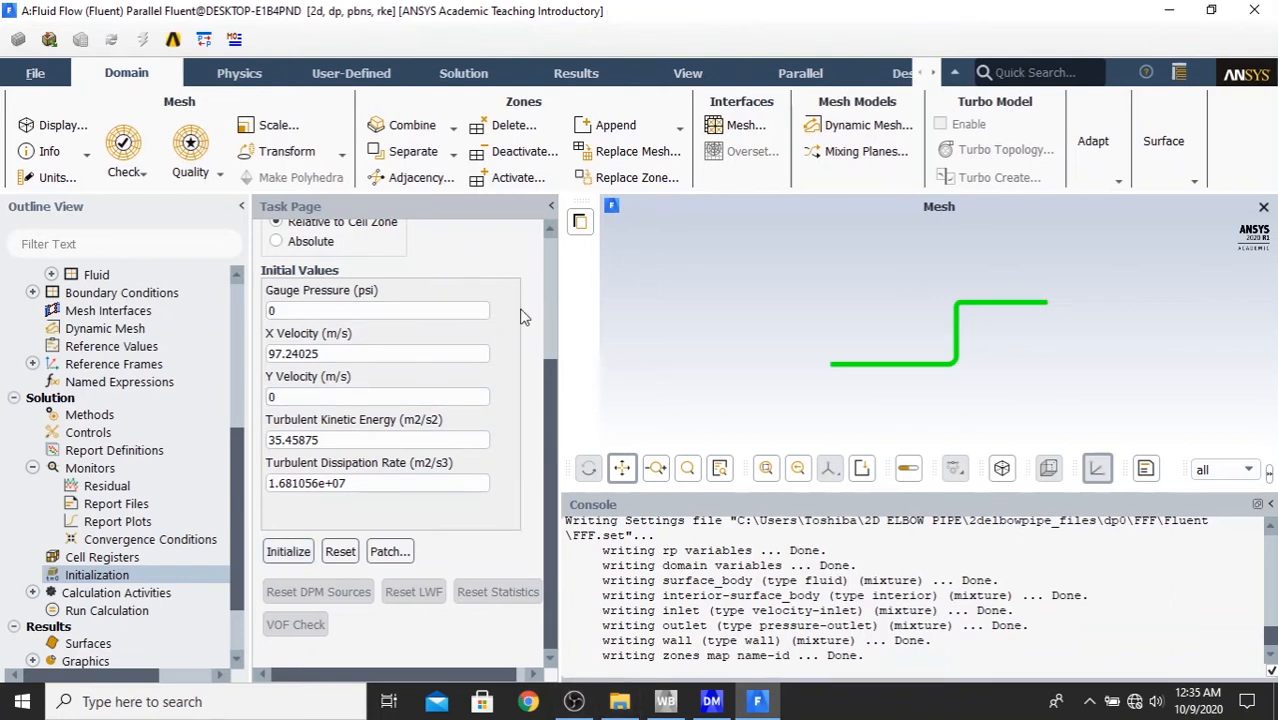
- Set the number of iterations to 5000 and start the calculation
left_click(114, 613)
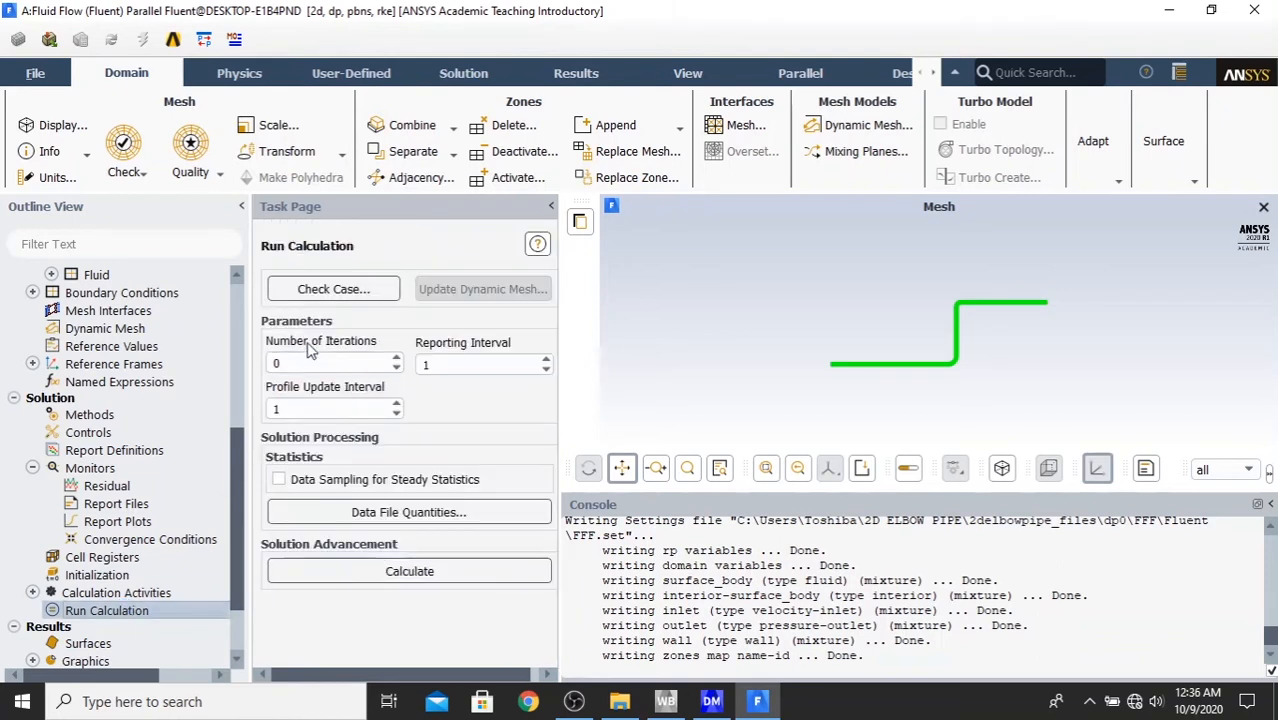
double_click(356, 362)
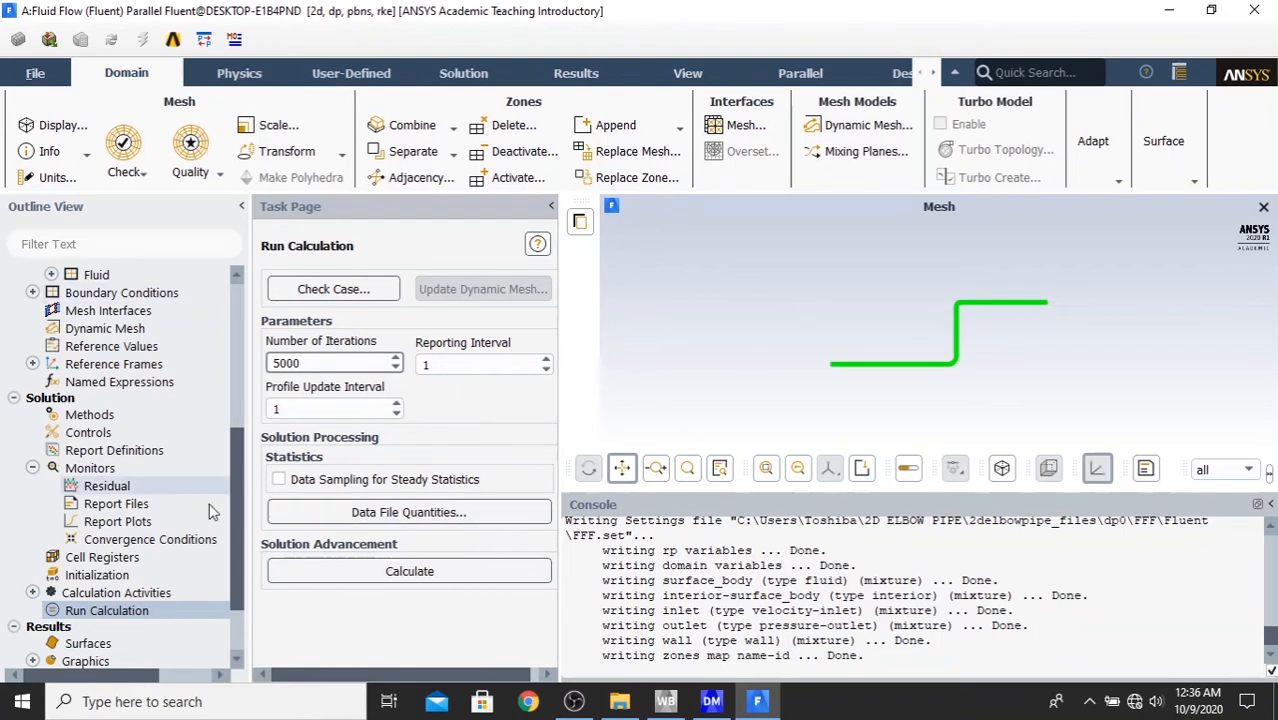
left_click(236, 509)
left_click_drag(228, 556, 242, 518)
scroll(243, 540, "down", 3)
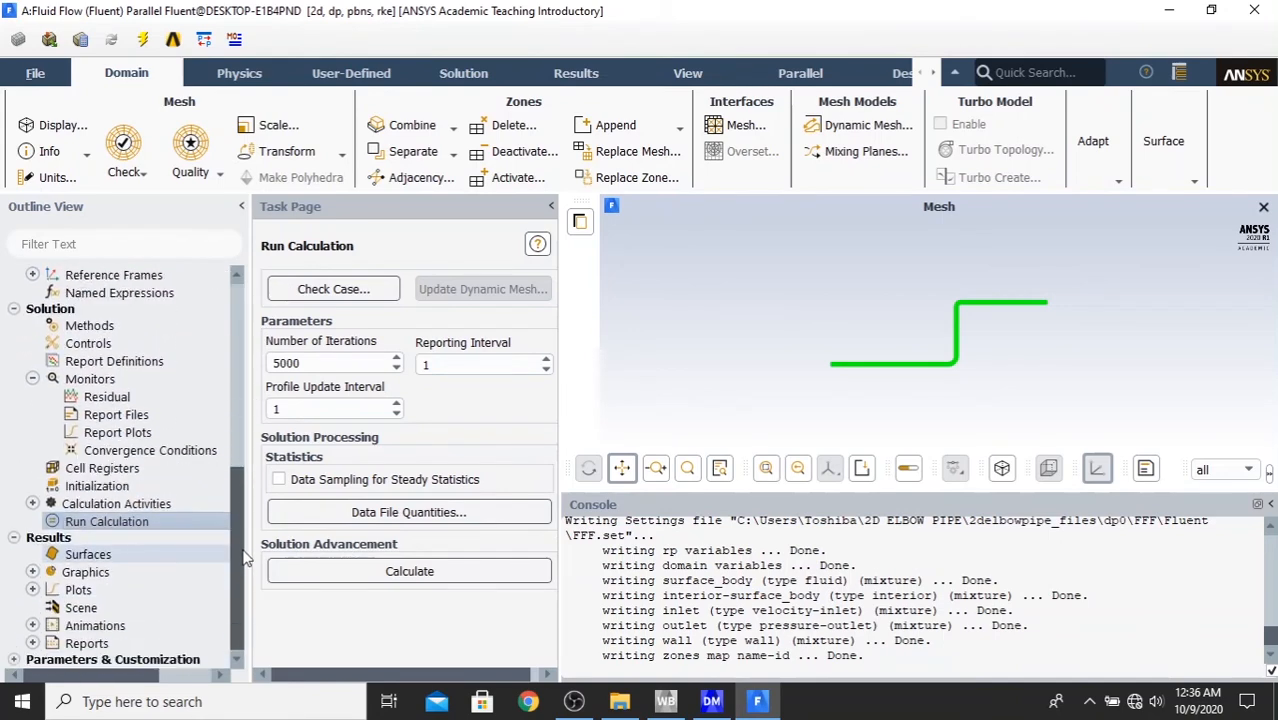
left_click(420, 578)
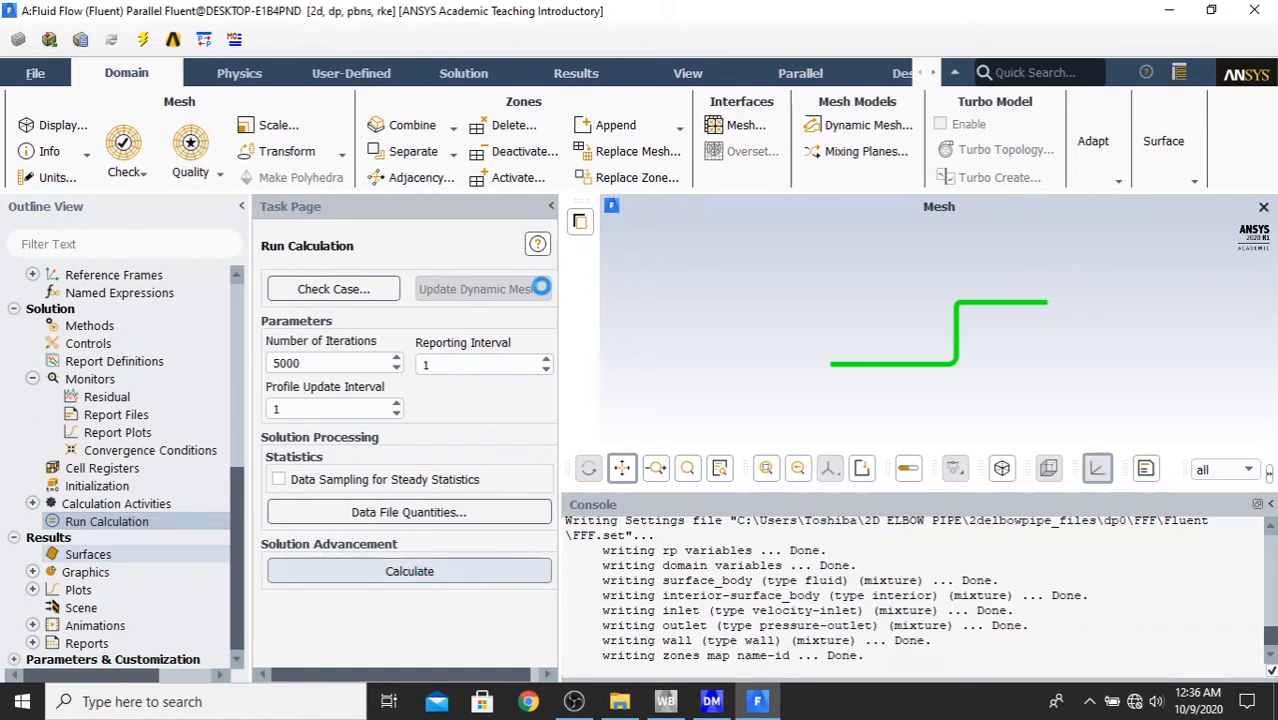
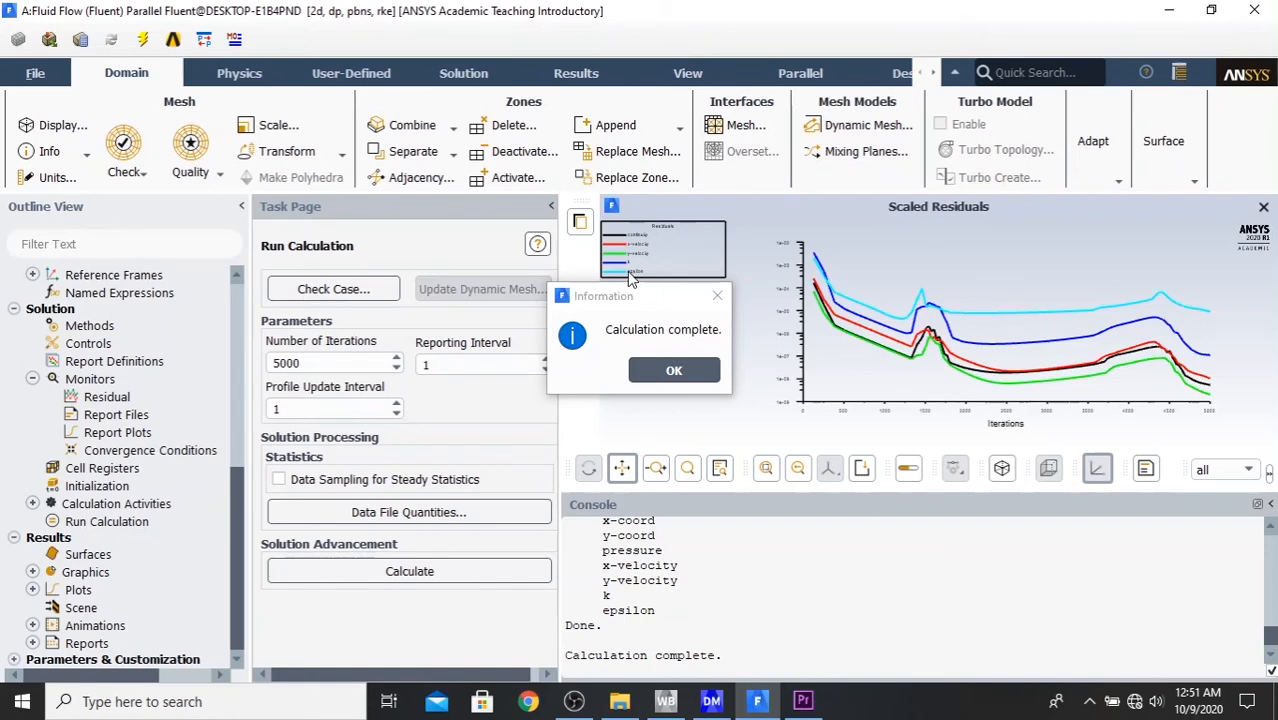
- Dismiss the calculation message and start a new contour definition under the results graphics
left_click(671, 372)
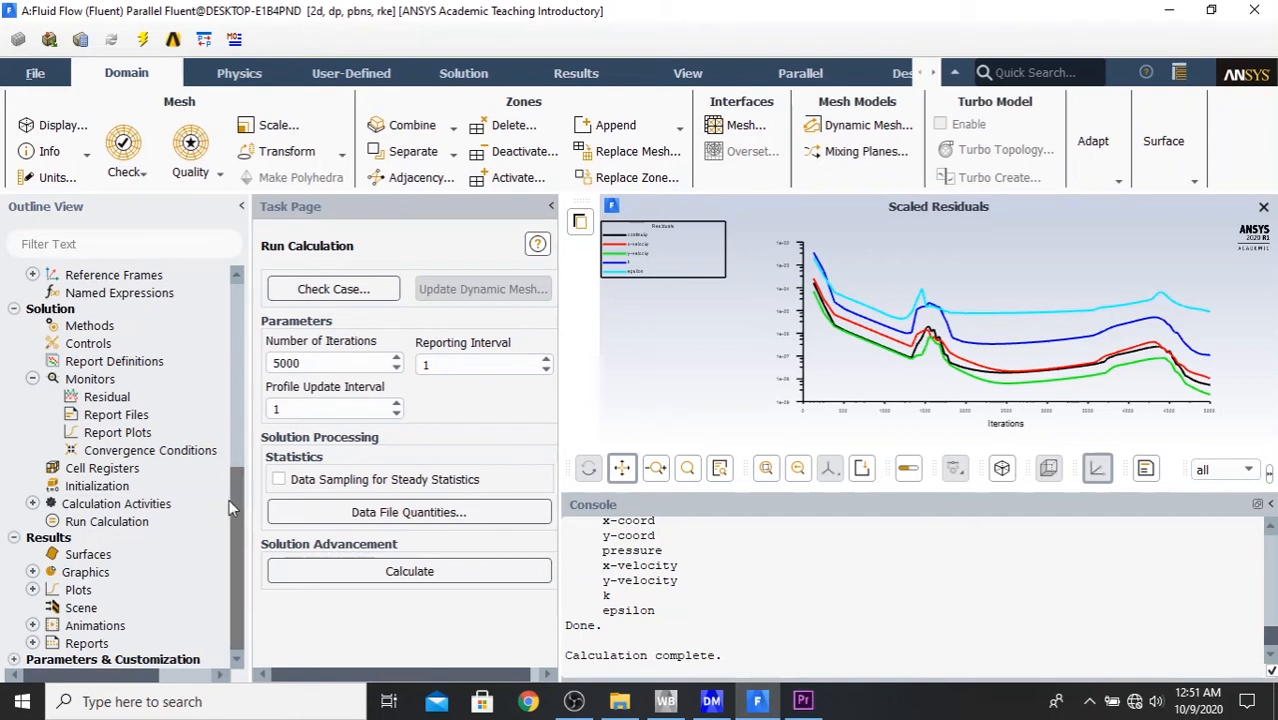
left_click(33, 574)
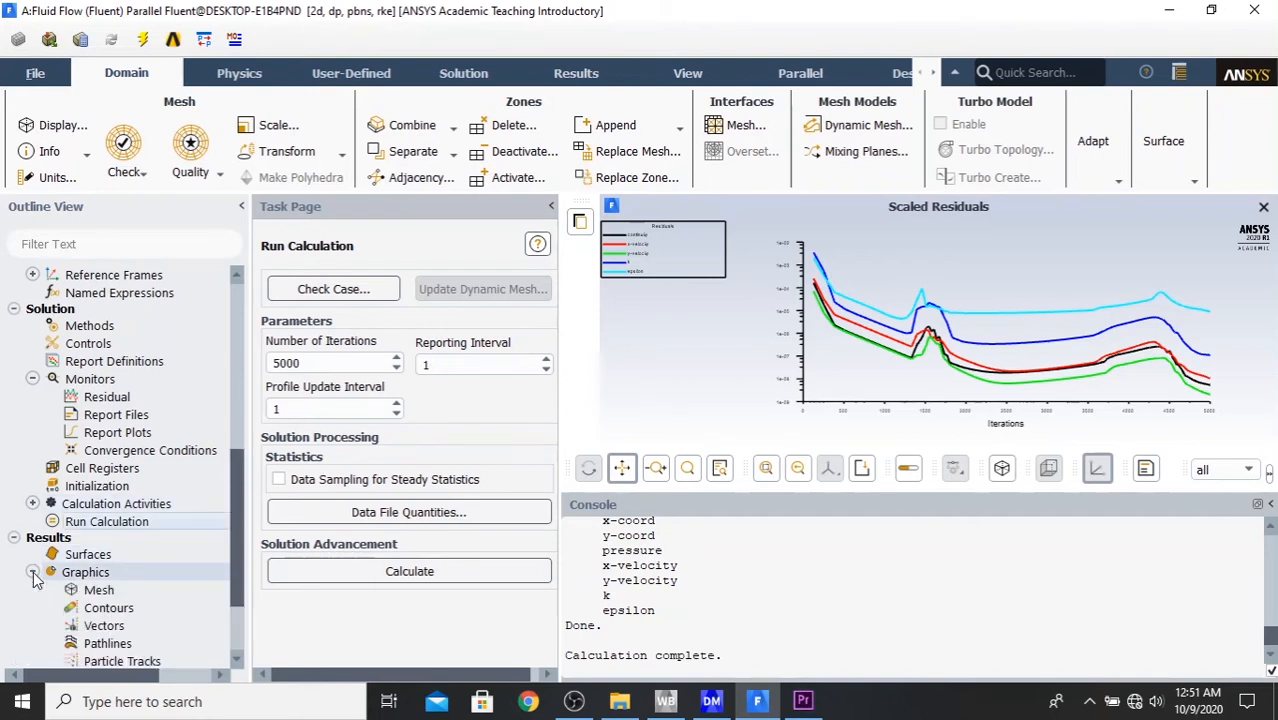
left_click_drag(231, 573, 232, 613)
scroll(232, 613, "down", 1)
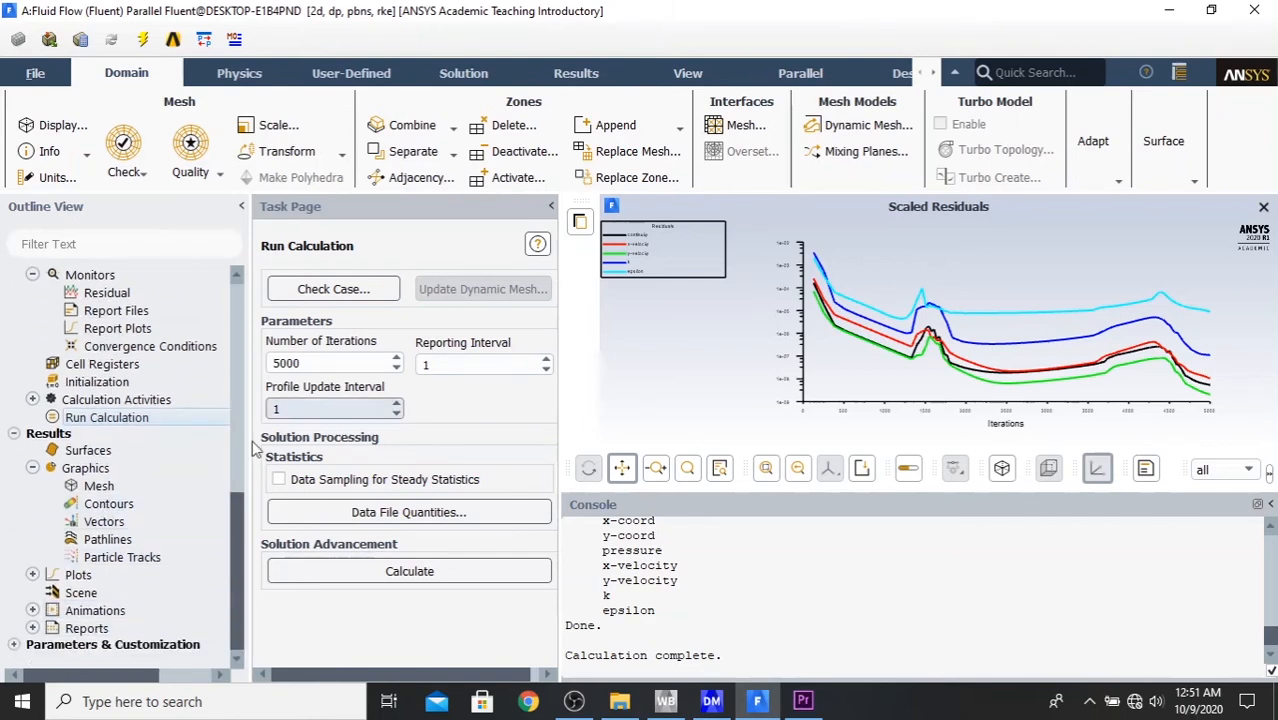
left_click(116, 505)
double_click(116, 505)
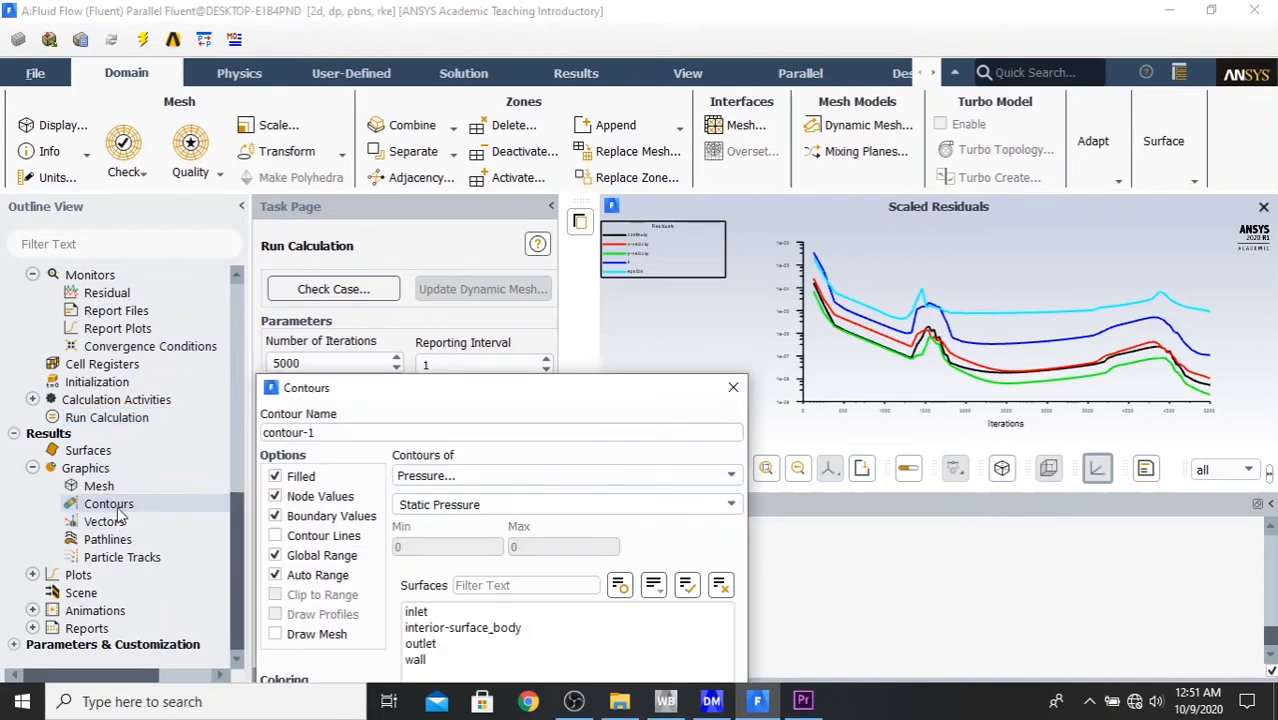
left_click_drag(538, 315, 558, 154)
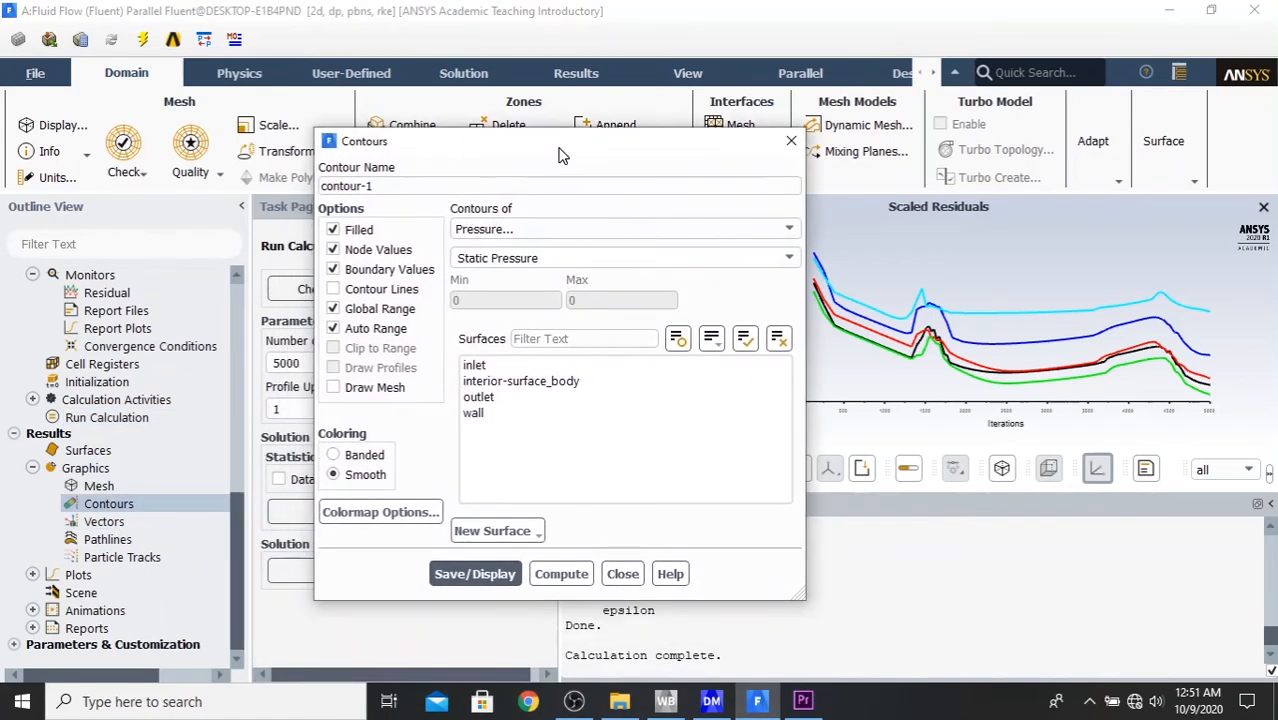
- Name the new contour pressure-countur1
left_click(358, 187)
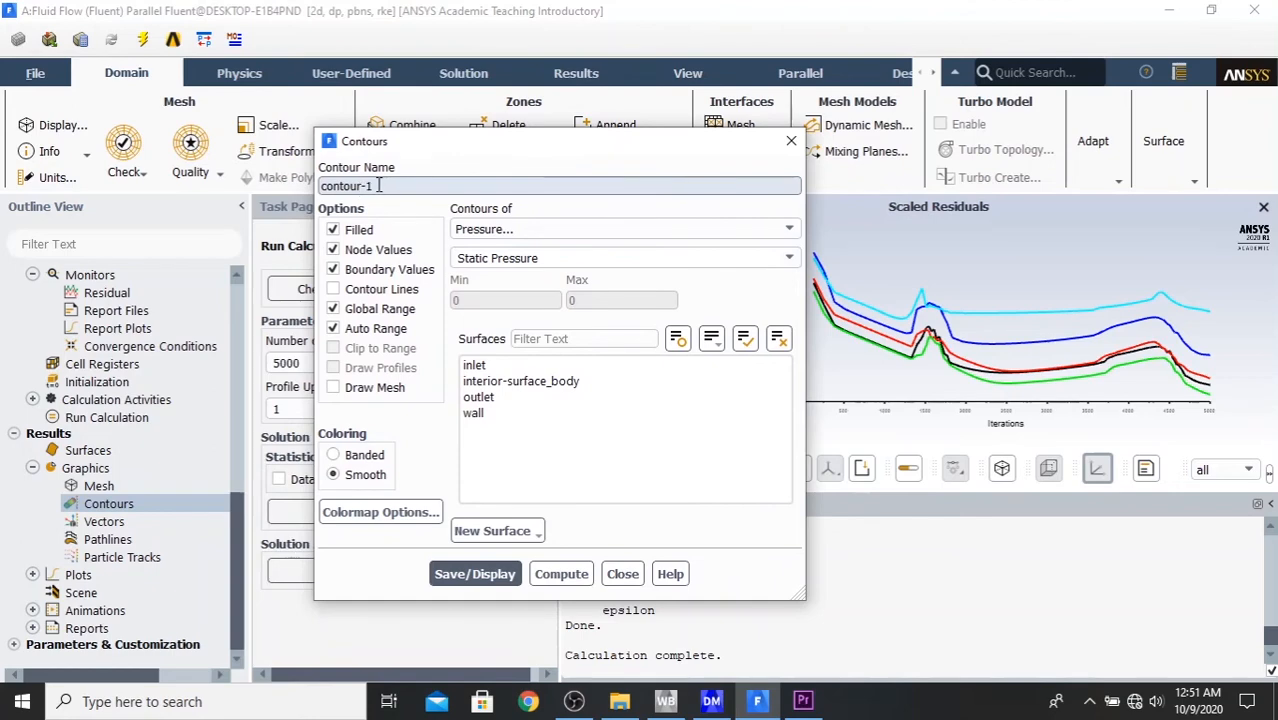
triple_click(381, 186)
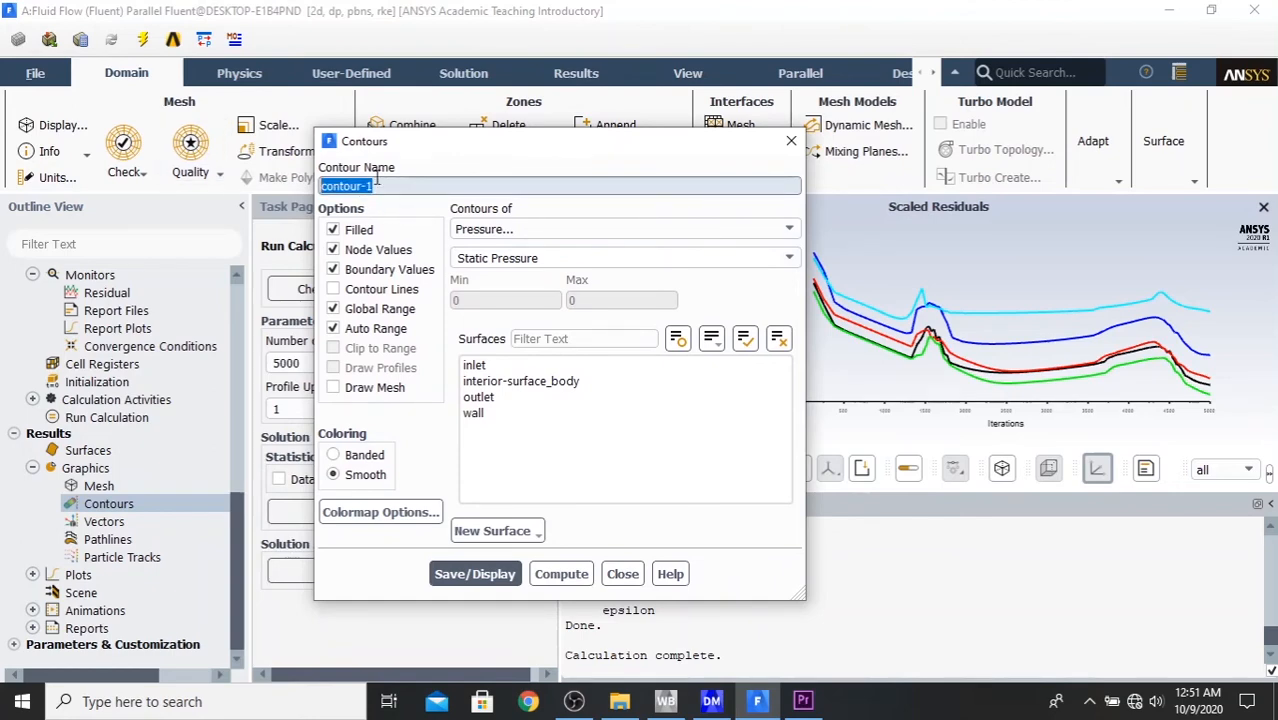
type("c")
double_click(377, 178)
type("pre")
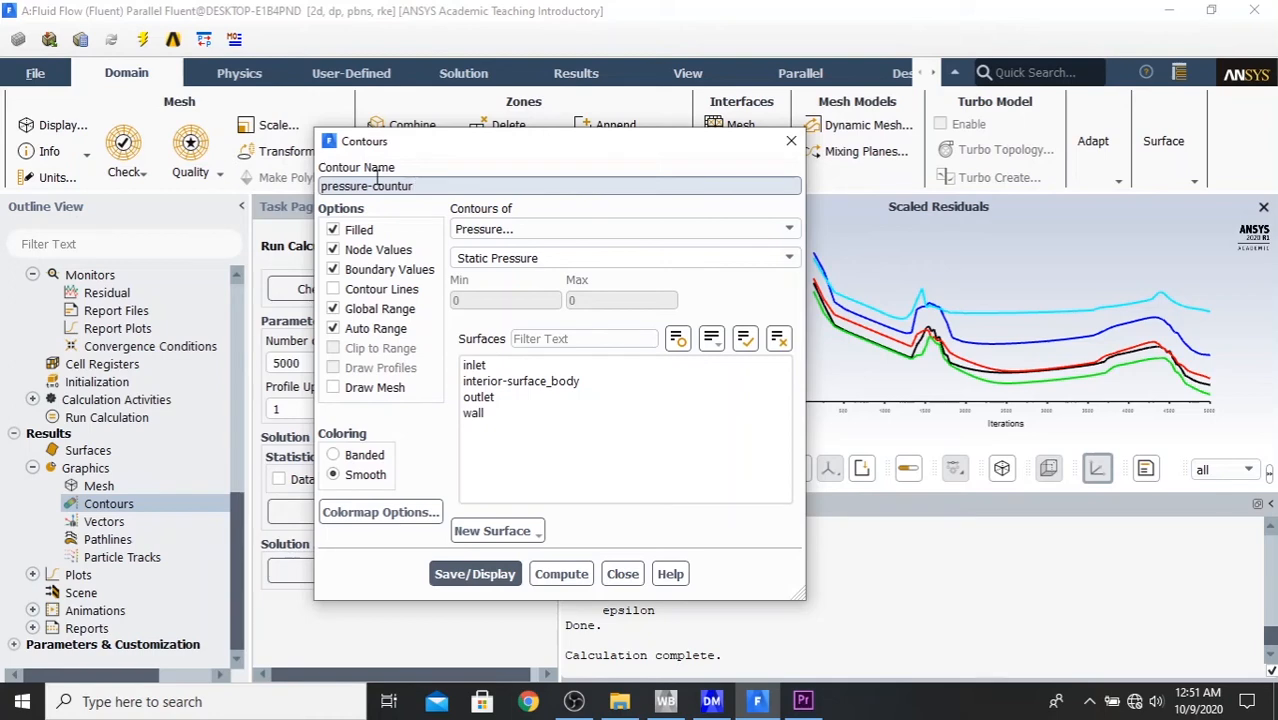
type("ssure-countur")
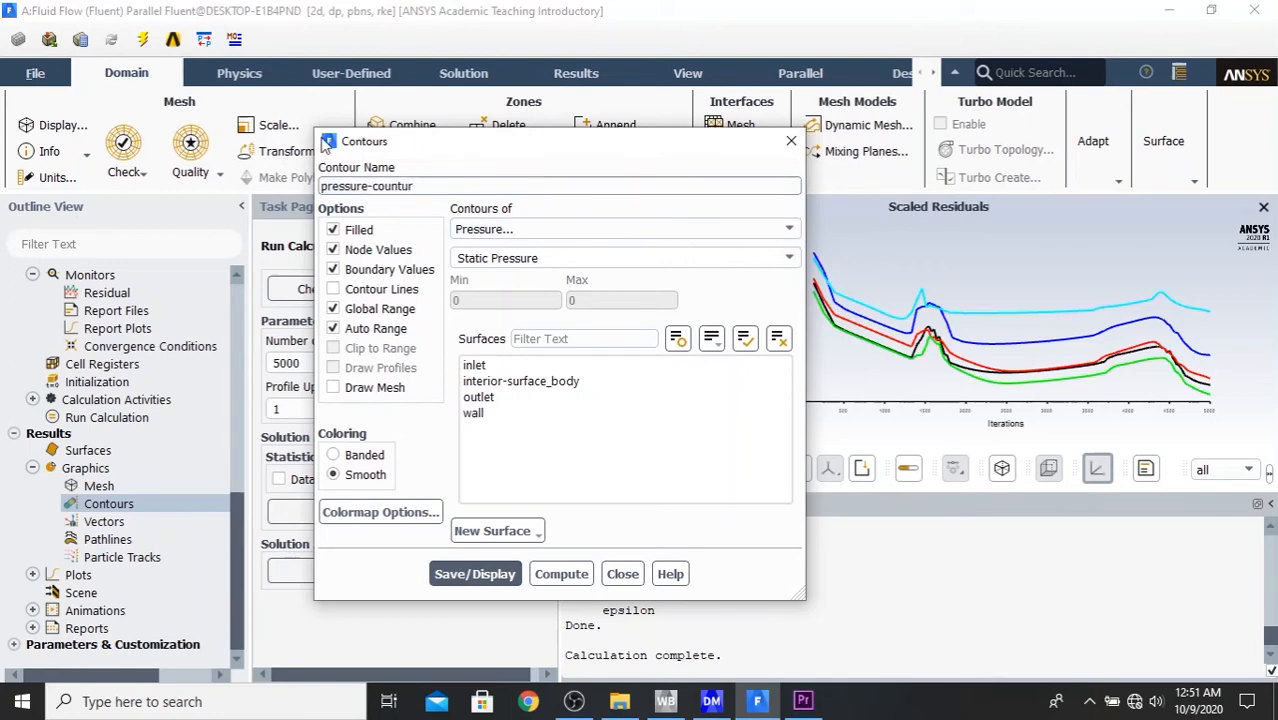
type("1")
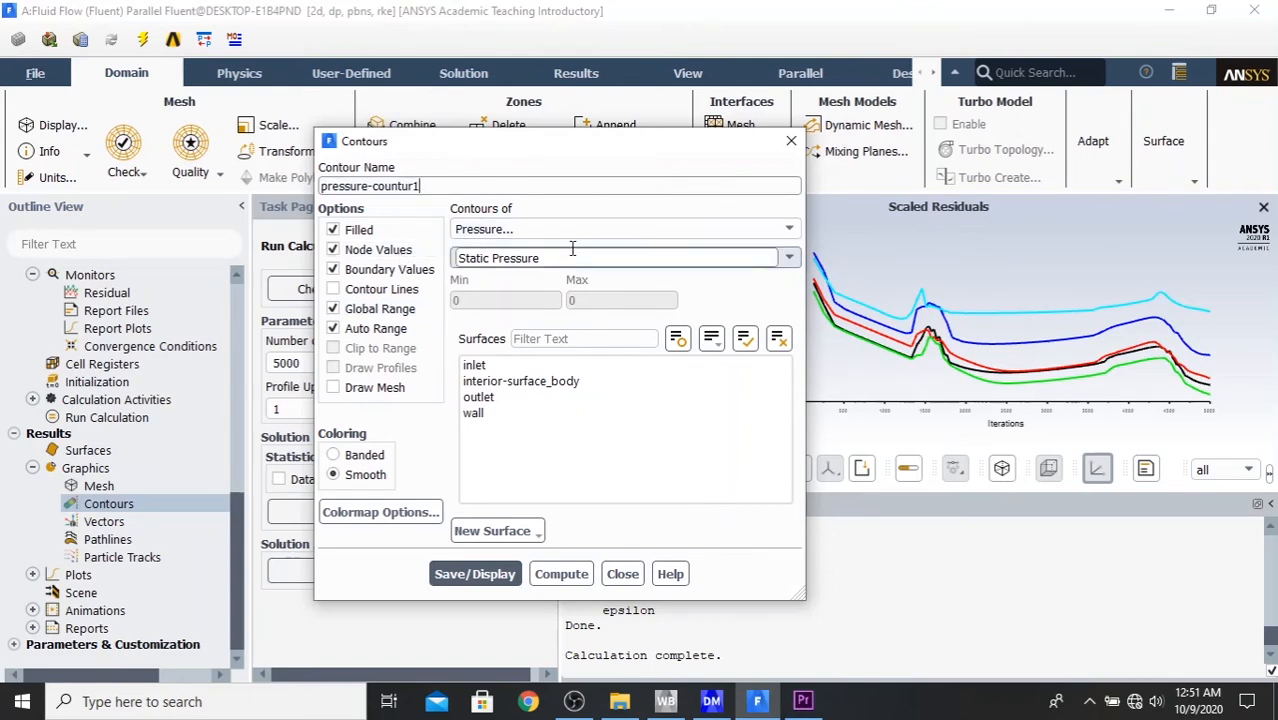
- Set the contour variable to Total Pressure, select all surfaces, and save and display the contour
left_click(533, 232)
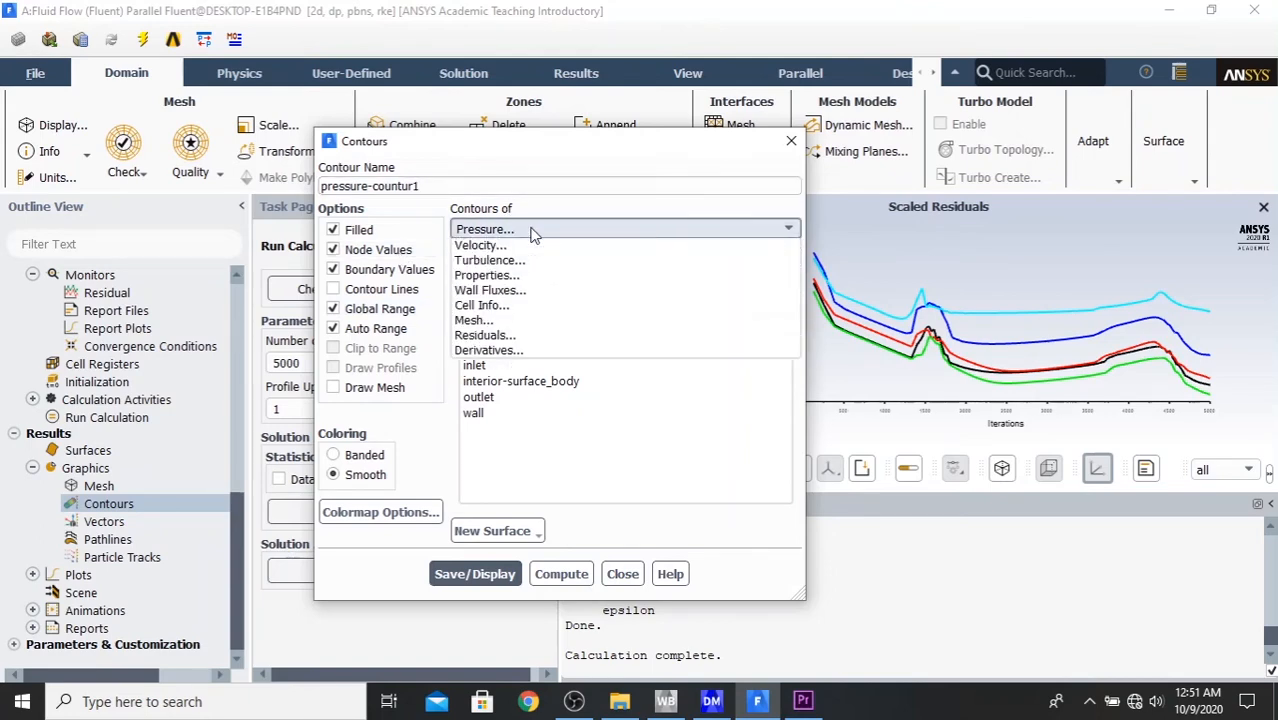
left_click(531, 232)
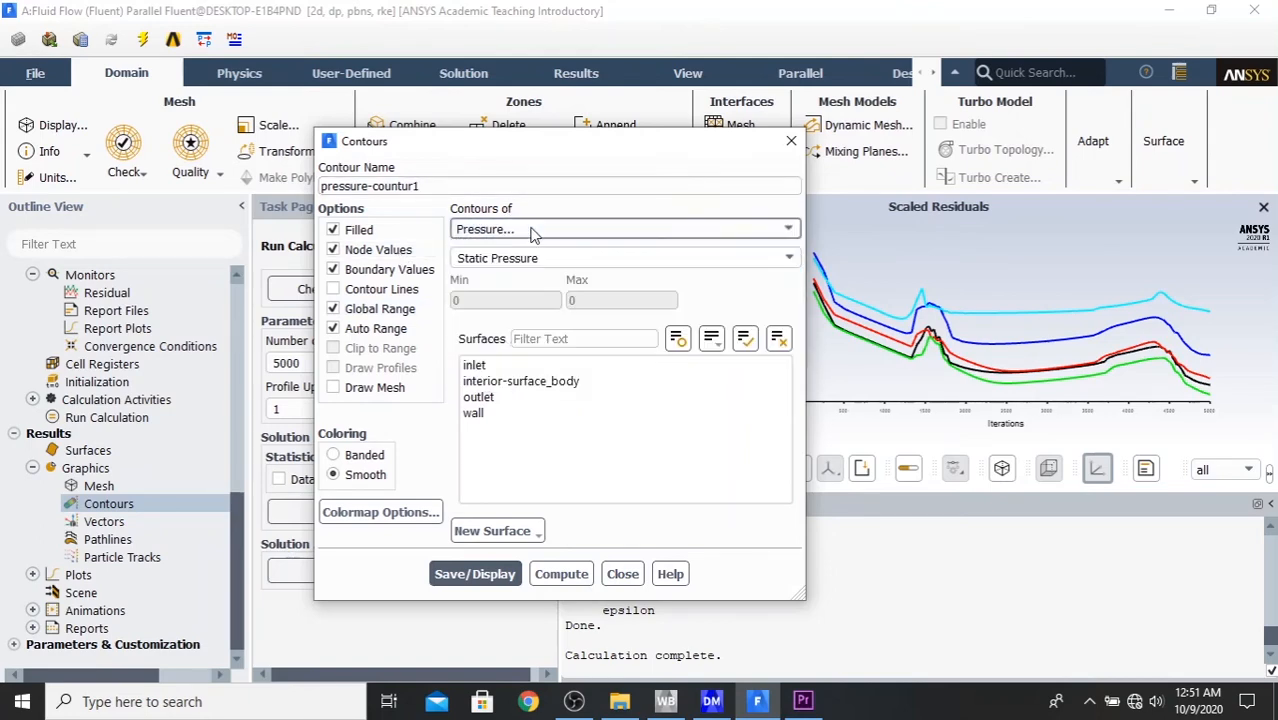
left_click(788, 259)
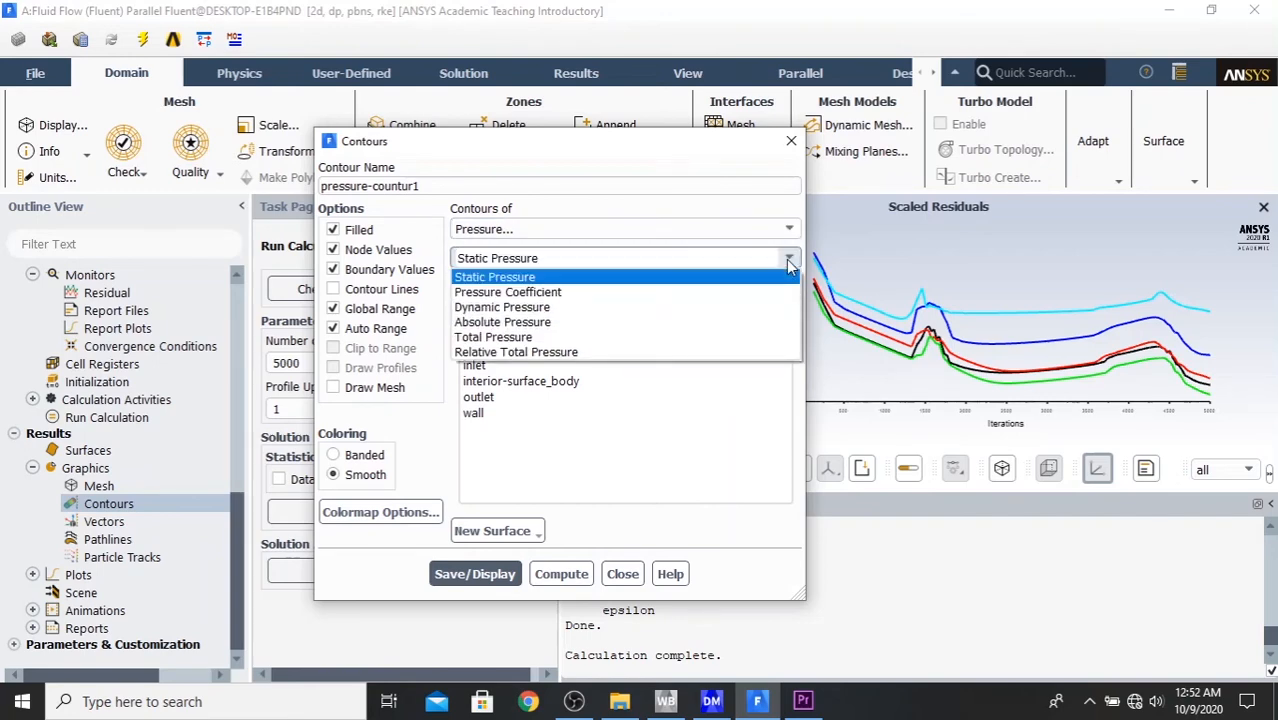
left_click(580, 340)
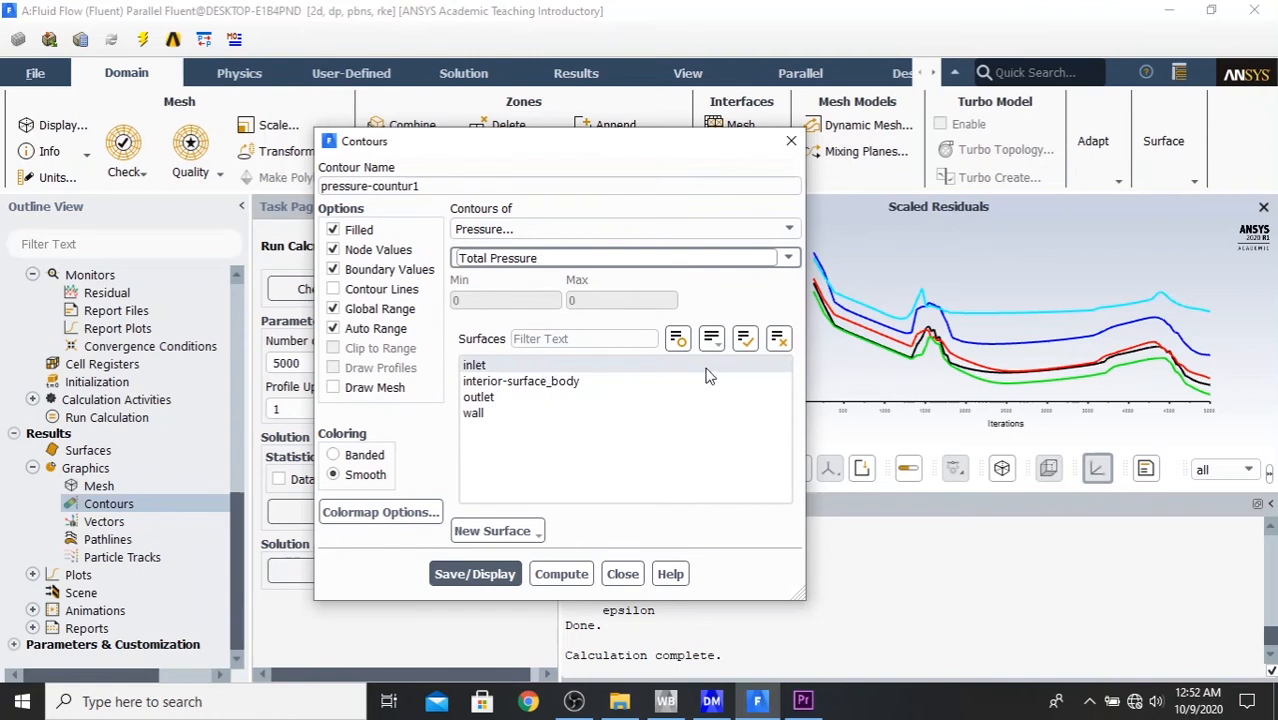
left_click(754, 345)
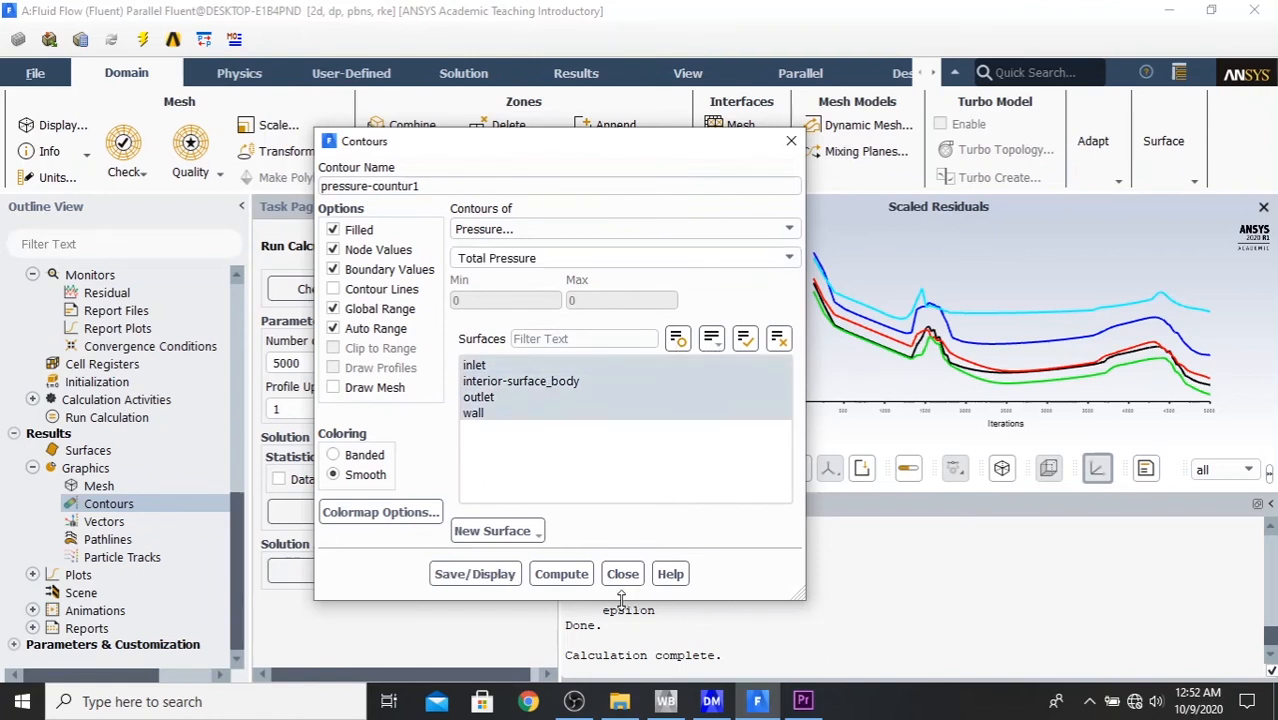
left_click(494, 577)
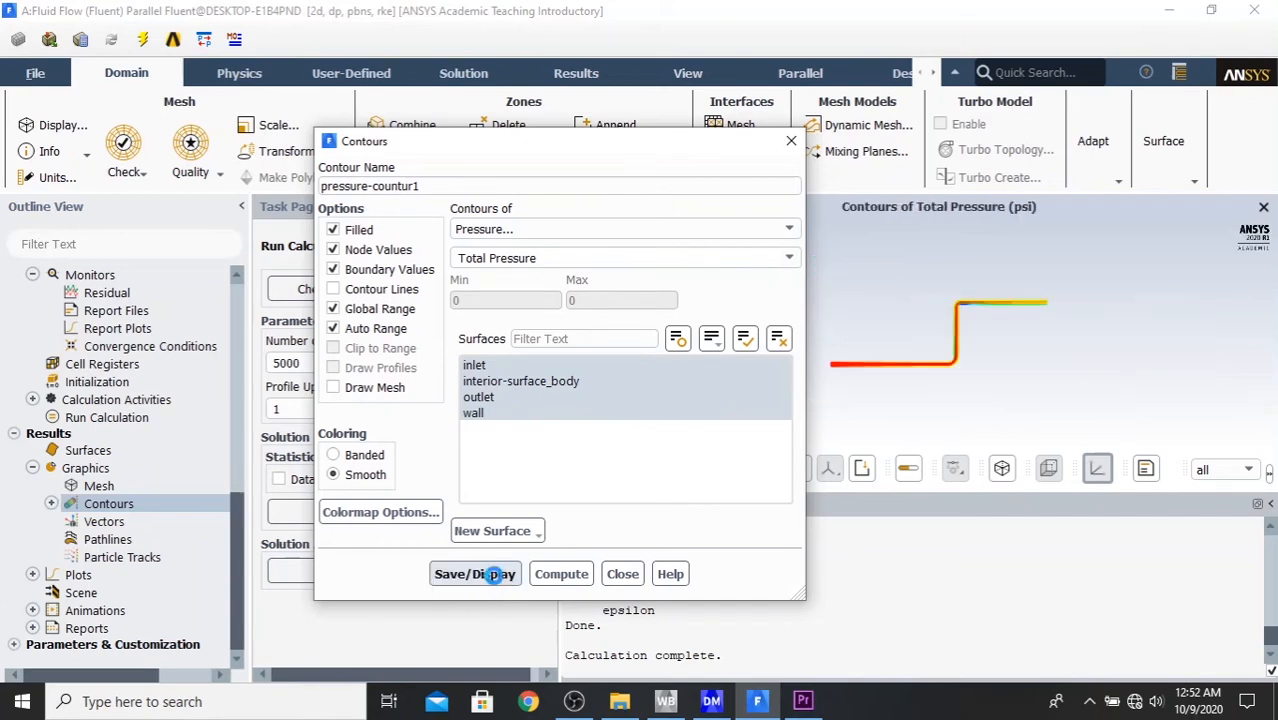
- Collapse the console to enlarge the total pressure plot and take a closer look at the pipe's elbows
left_click_drag(527, 145, 213, 46)
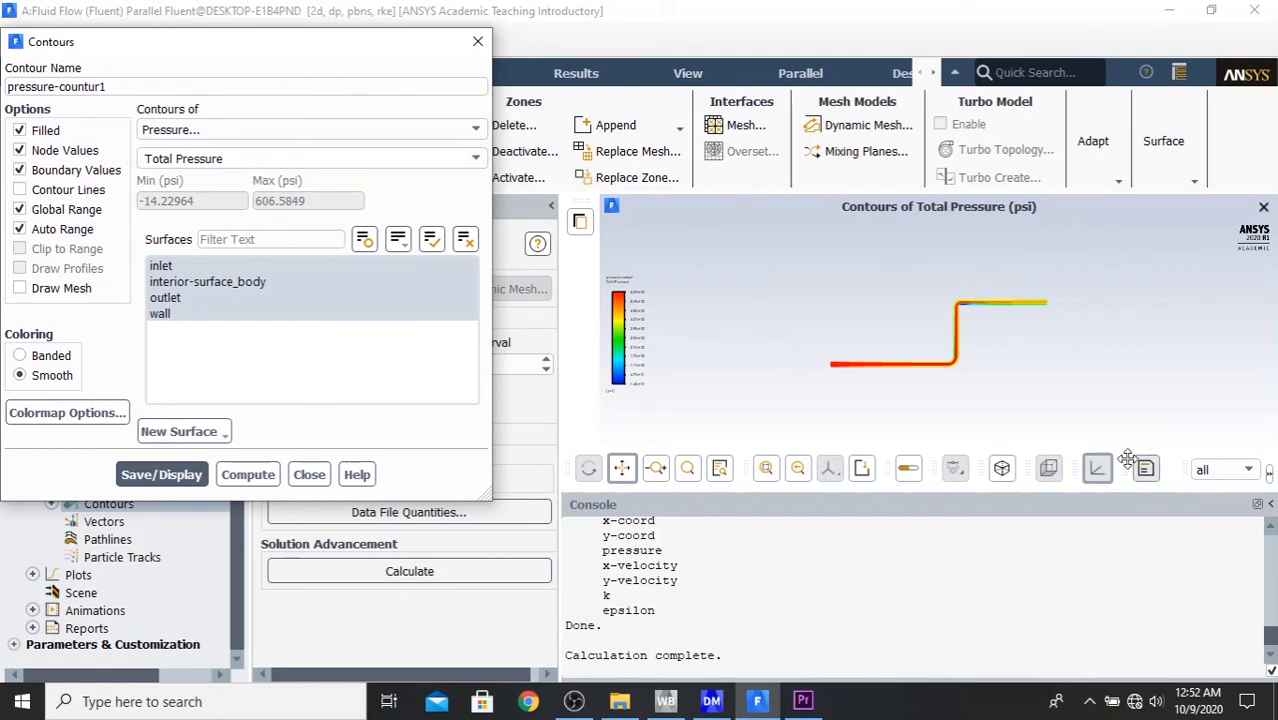
left_click(1271, 506)
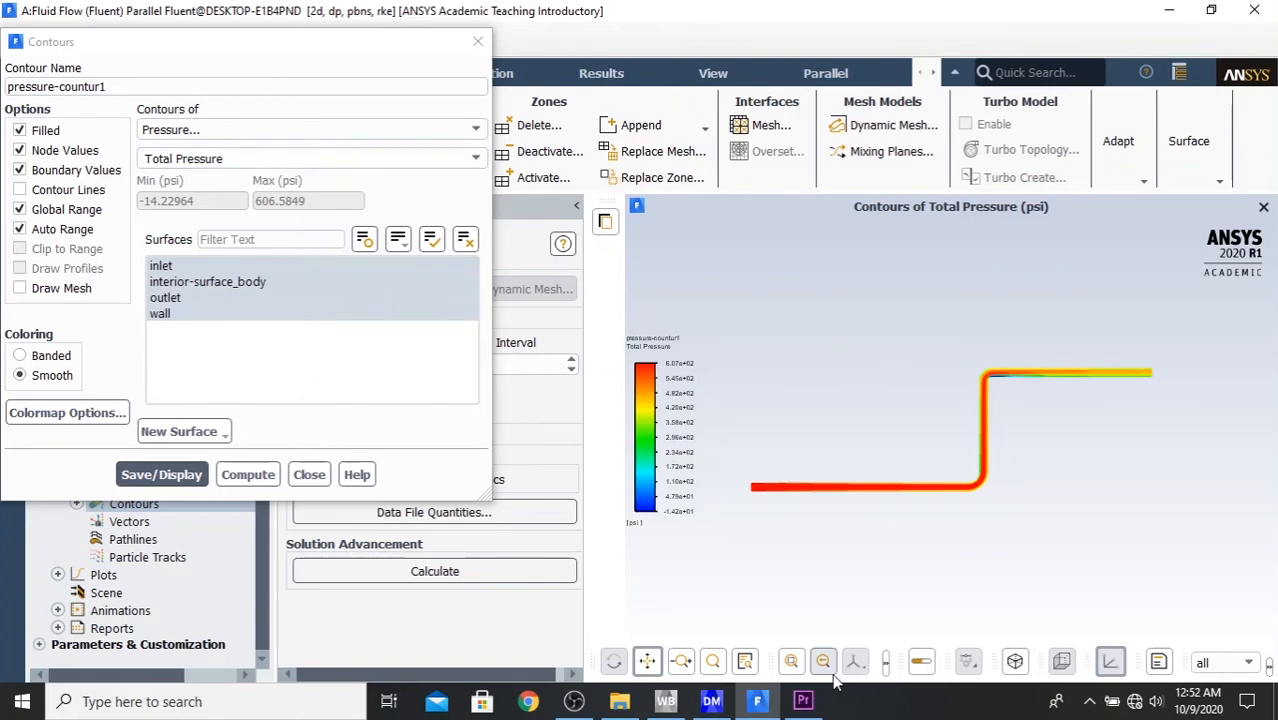
left_click(797, 663)
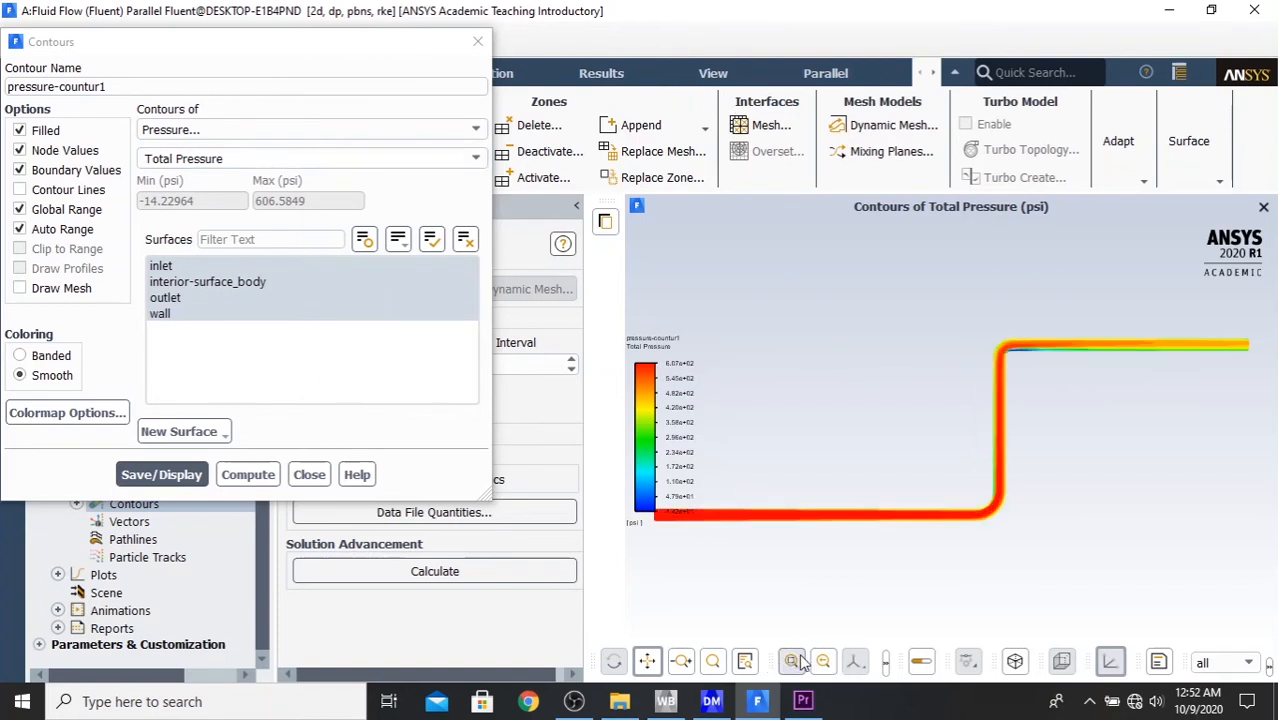
left_click(711, 663)
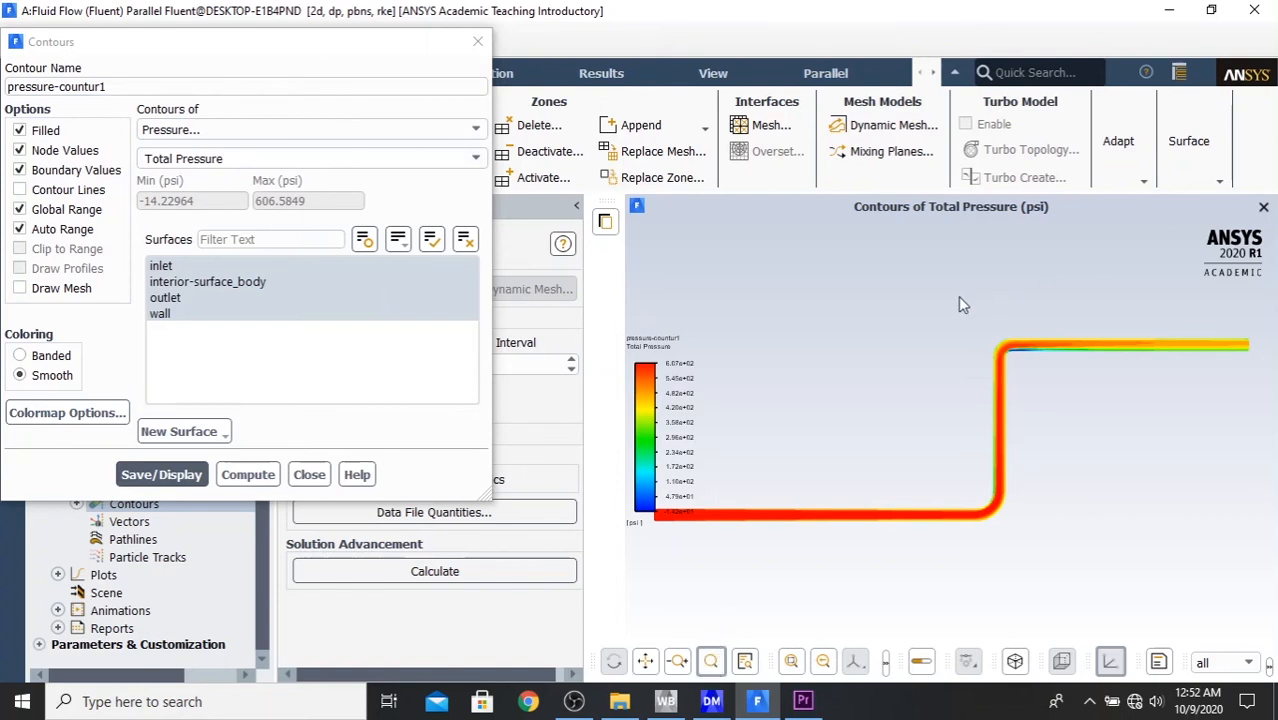
left_click_drag(958, 296, 1131, 495)
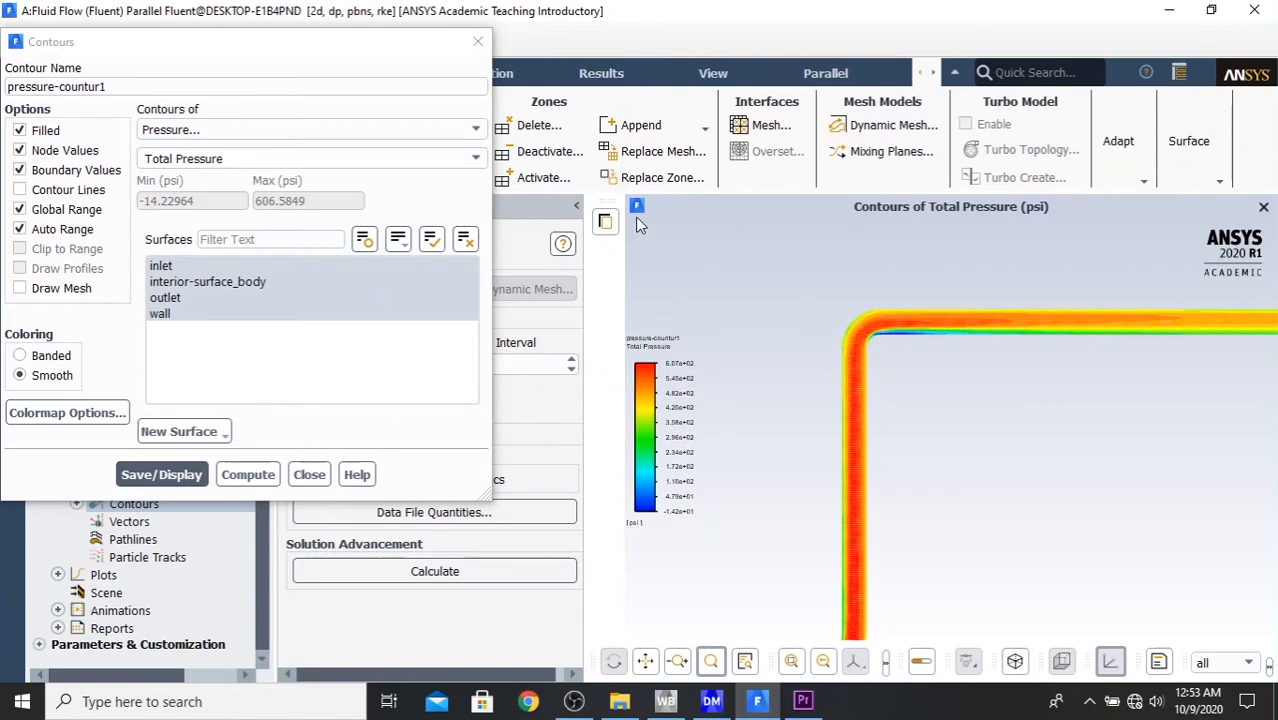
- Examine the total pressure distribution along the pipe from the inlet through both elbows to the outlet, and close the contour definition
left_click(646, 661)
left_click_drag(833, 533, 890, 371)
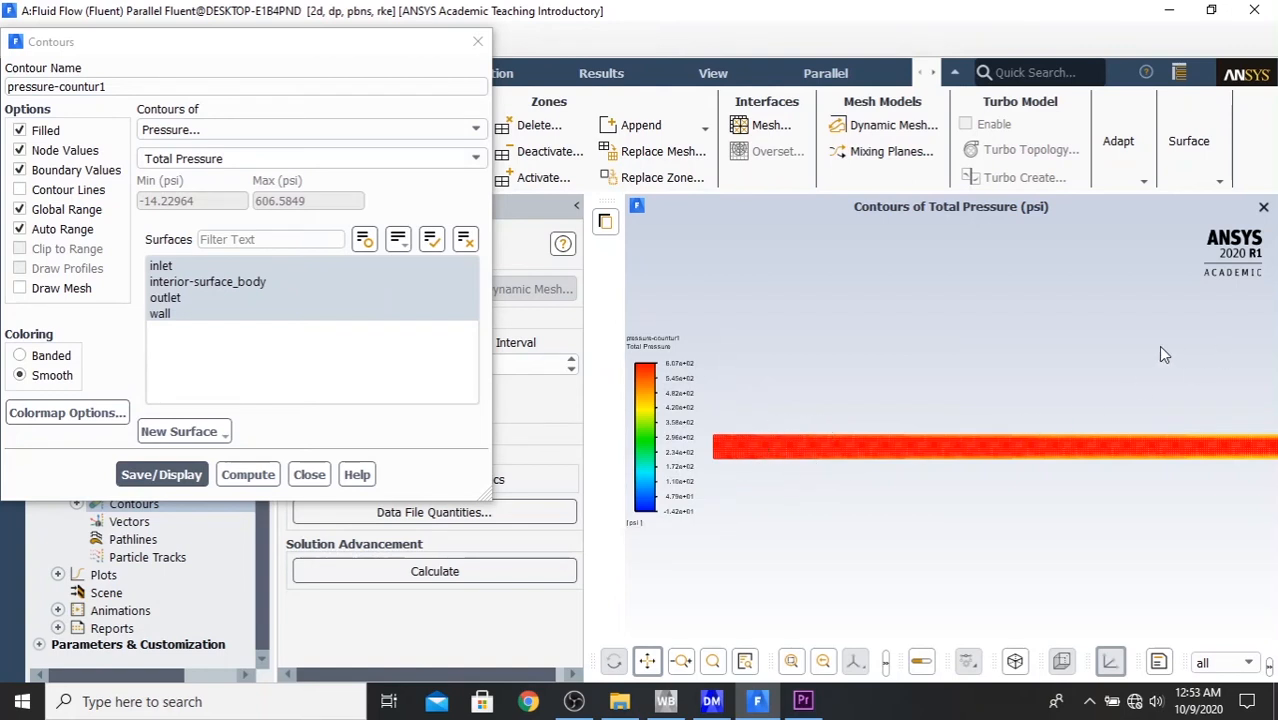
left_click_drag(1160, 347, 710, 450)
mouse_move(1066, 314)
left_mouse_down()
mouse_move(860, 490)
mouse_move(1055, 296)
left_mouse_up()
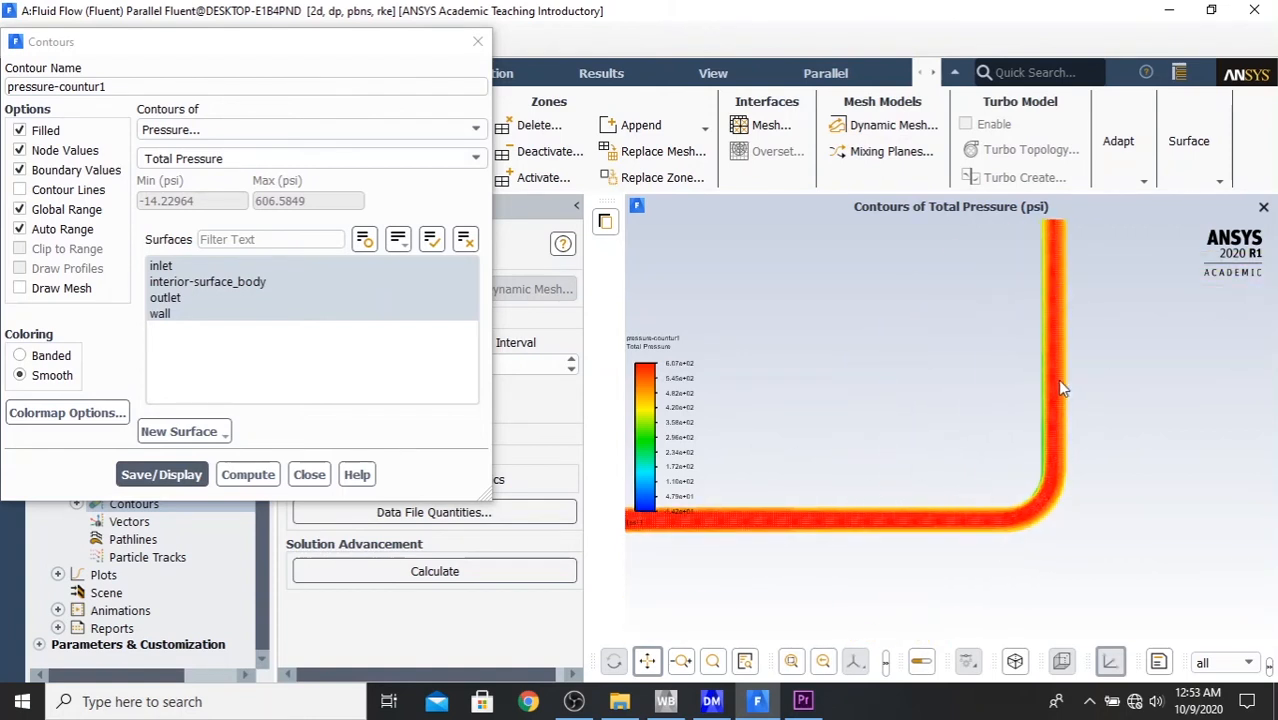
left_click_drag(1059, 380, 811, 569)
left_click_drag(1085, 374, 1038, 455)
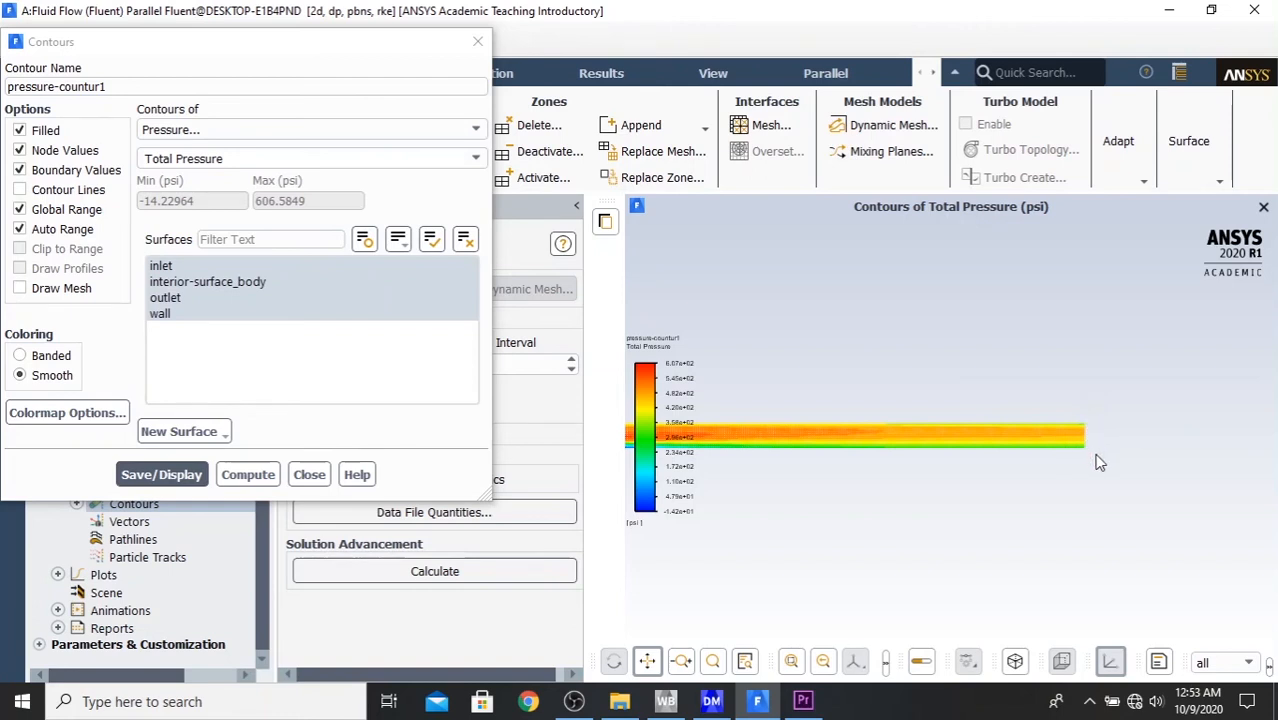
left_click_drag(860, 513, 1275, 323)
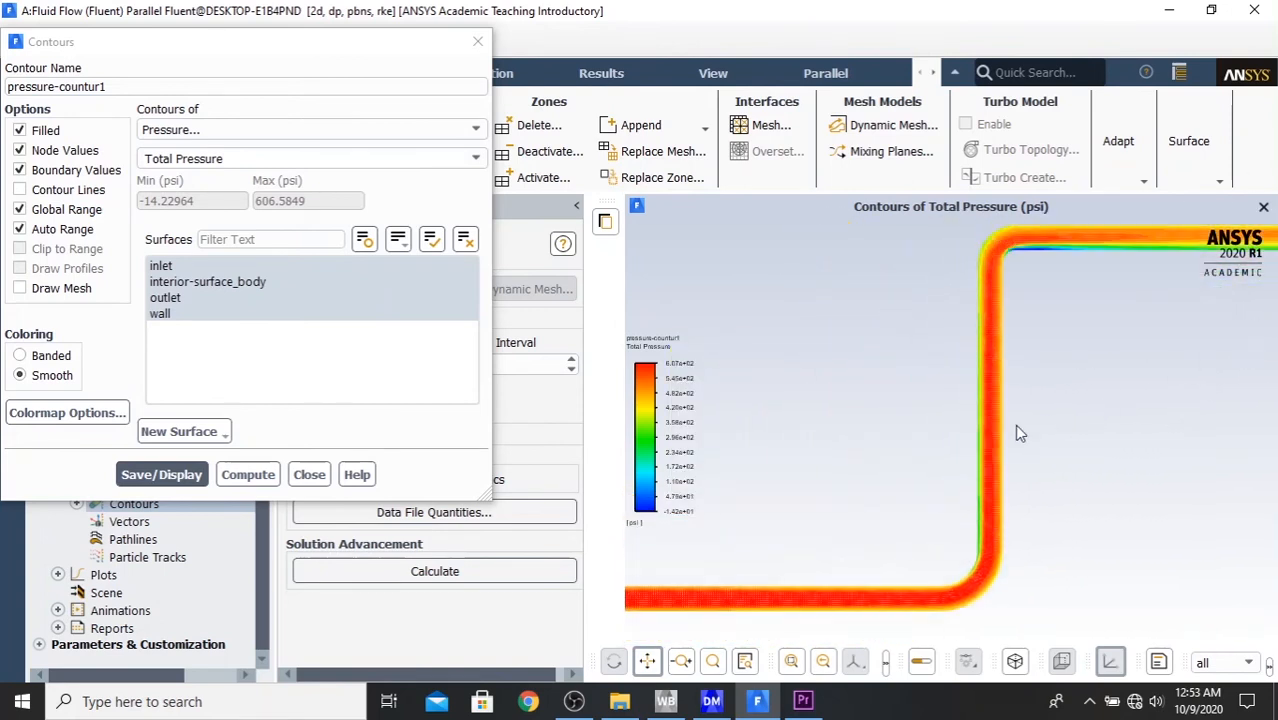
left_click_drag(1018, 432, 921, 483)
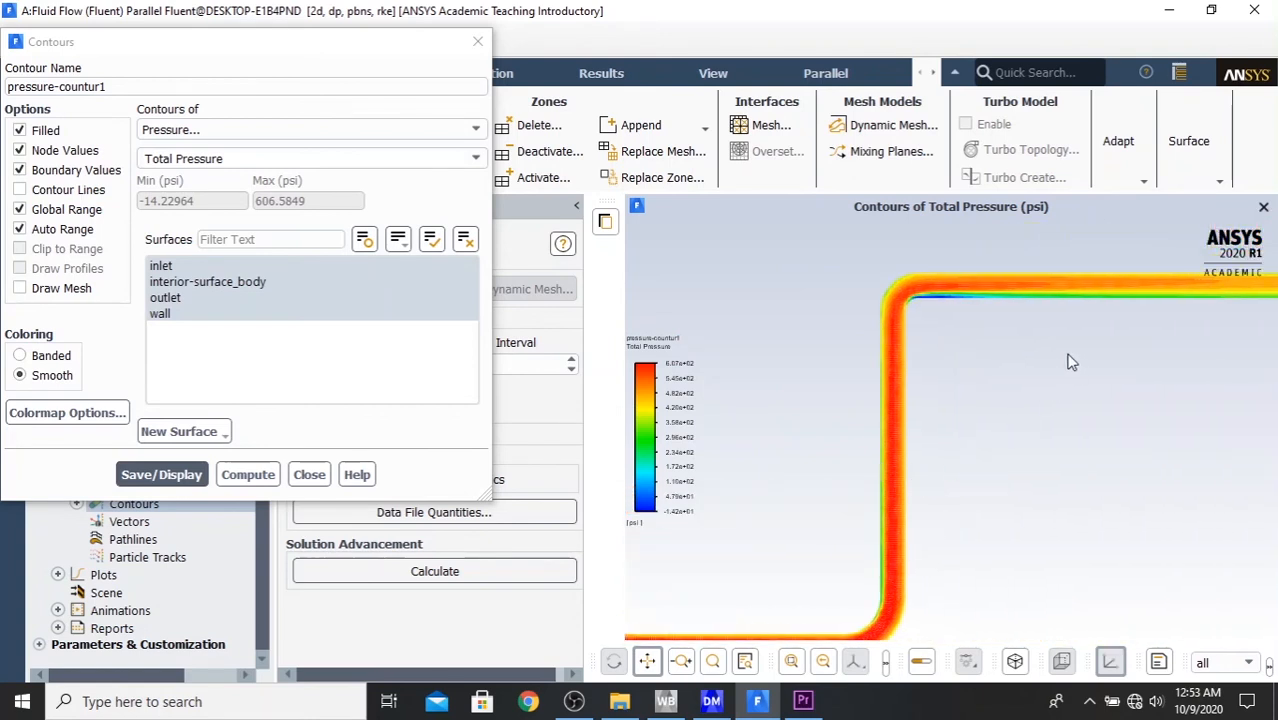
left_click_drag(1031, 388, 845, 322)
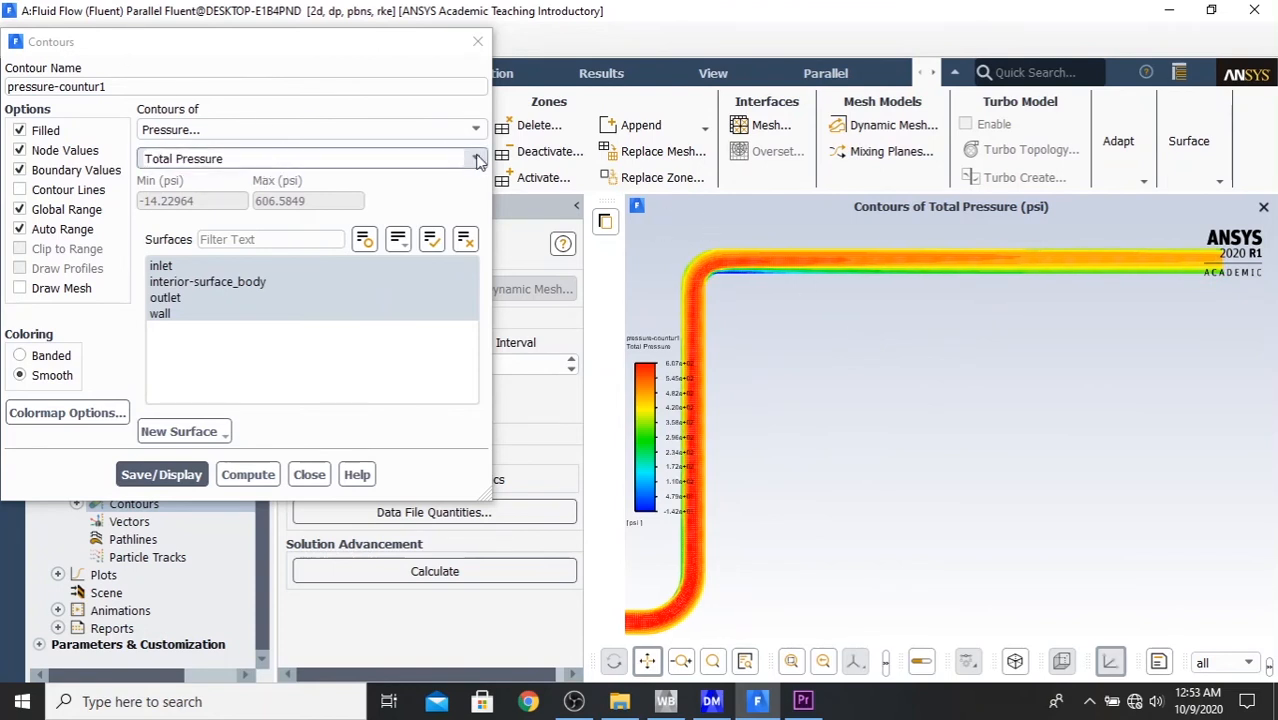
left_click_drag(254, 50, 431, 50)
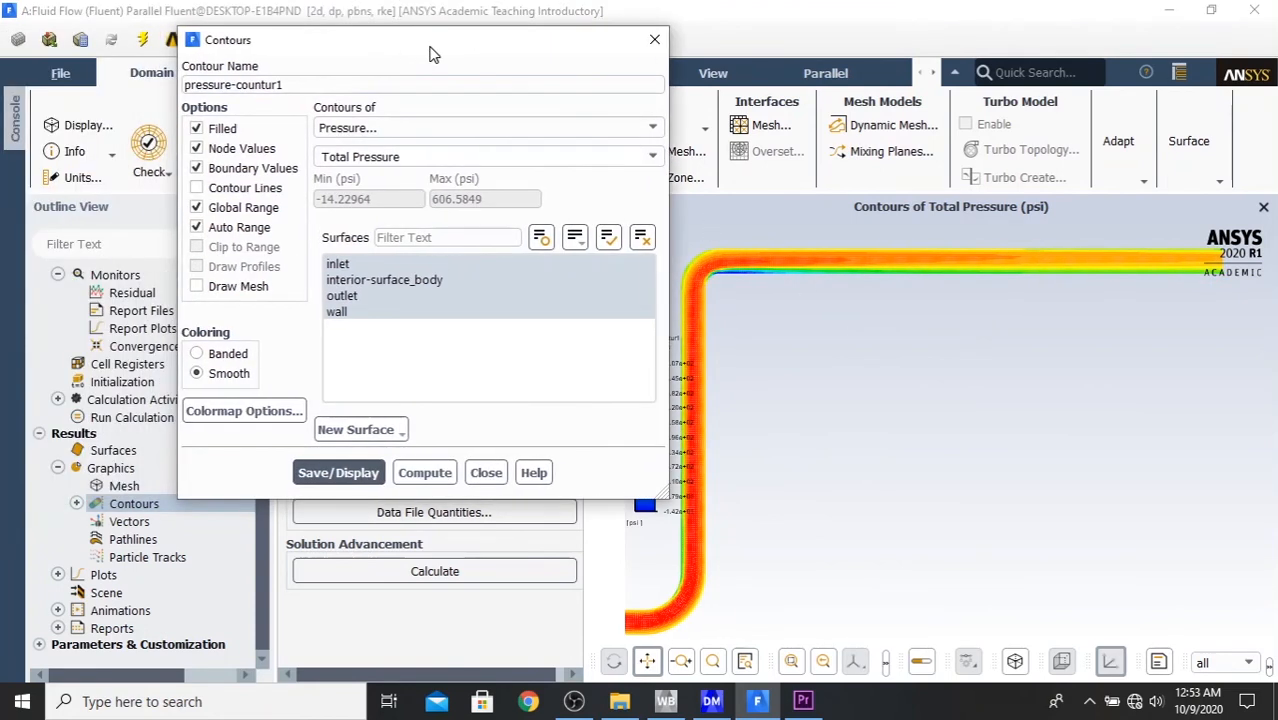
left_click(494, 477)
- Start a second contour definition and name it pressure-contour2
left_click(77, 504)
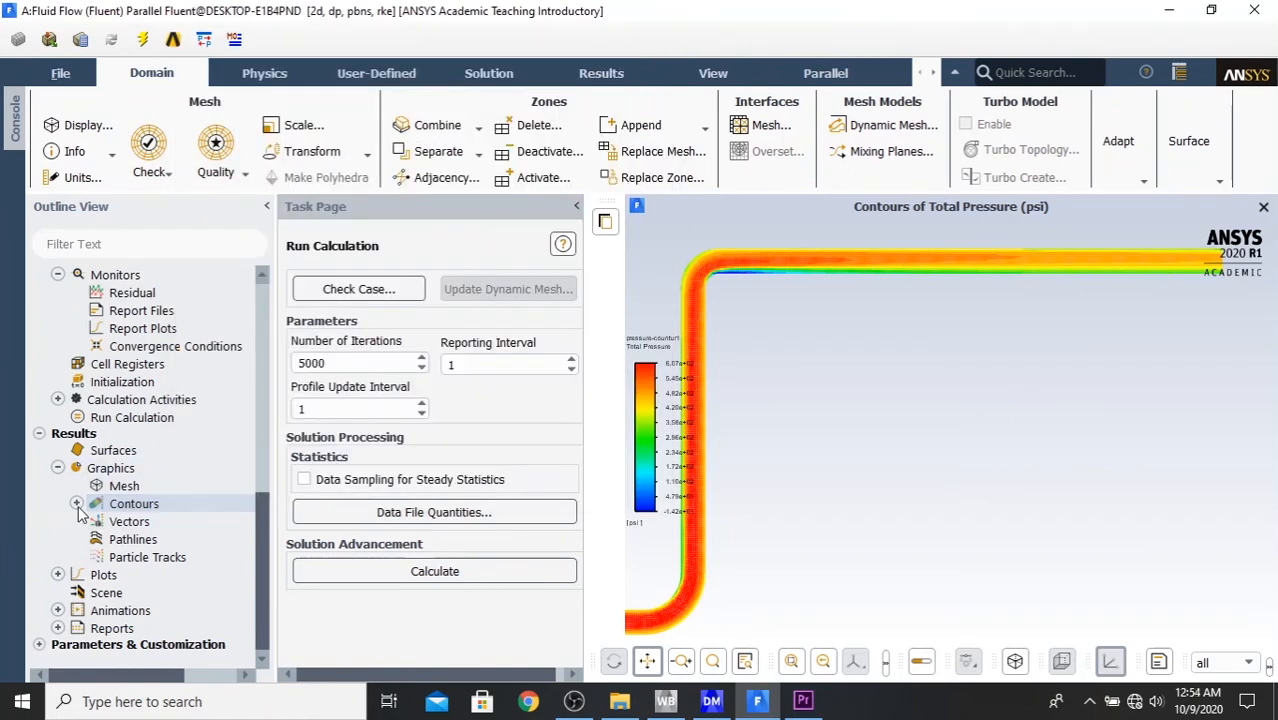
double_click(150, 505)
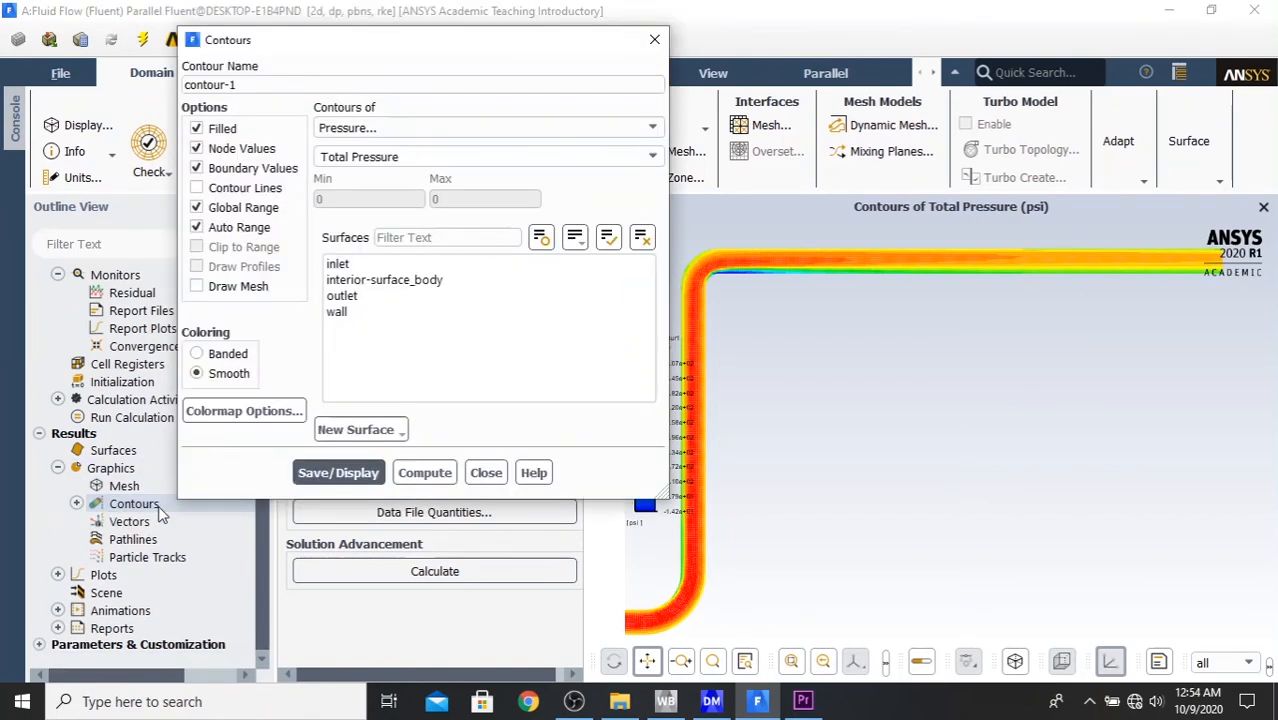
left_click_drag(335, 85, 118, 94)
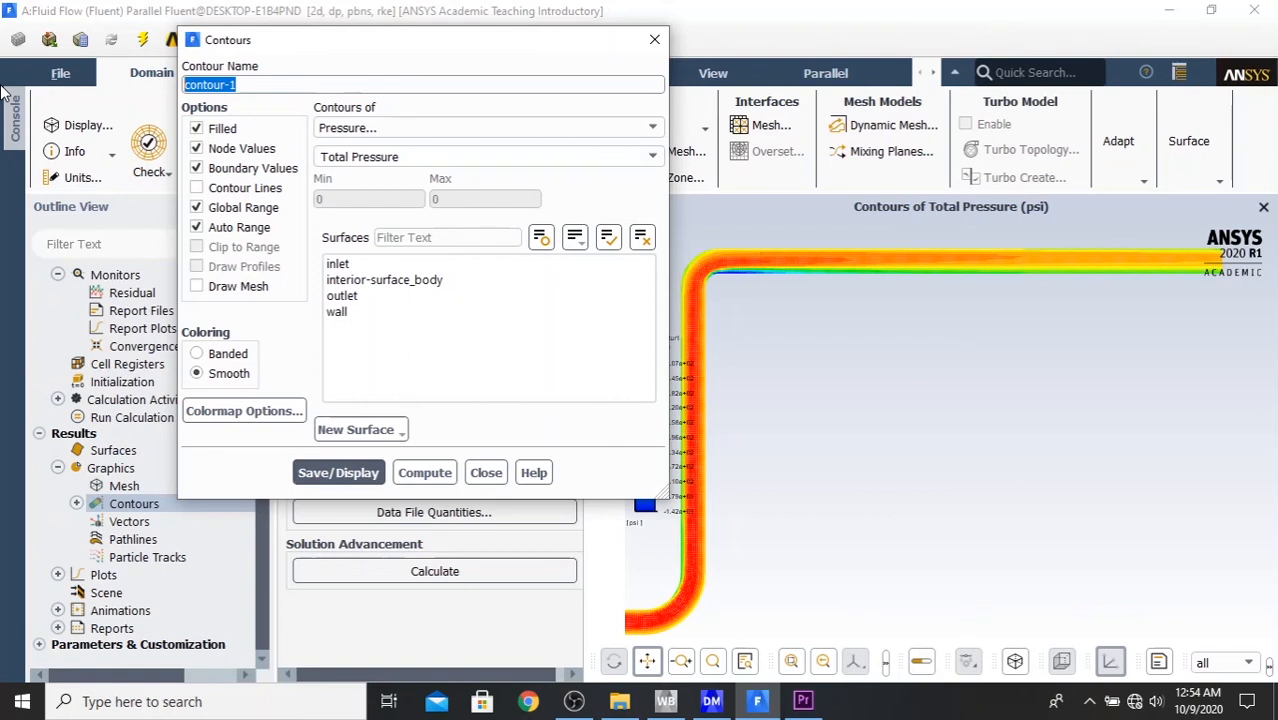
type("pressure-co")
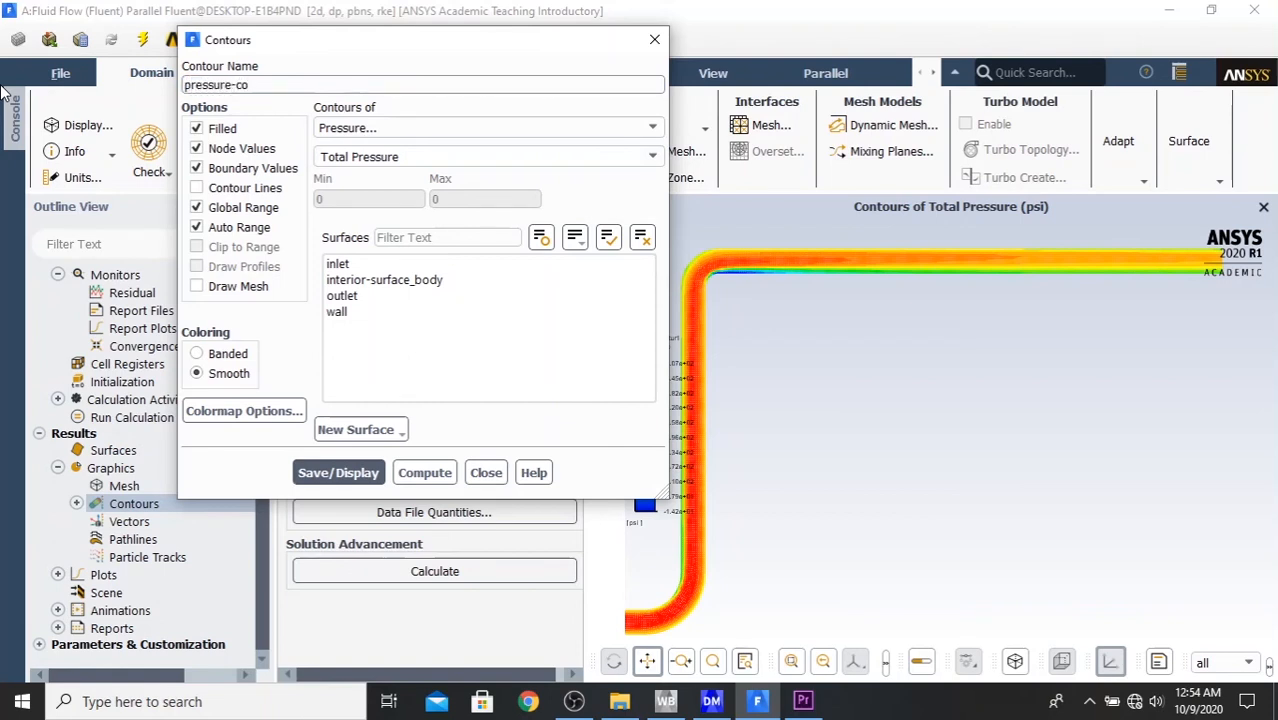
type("ntour2")
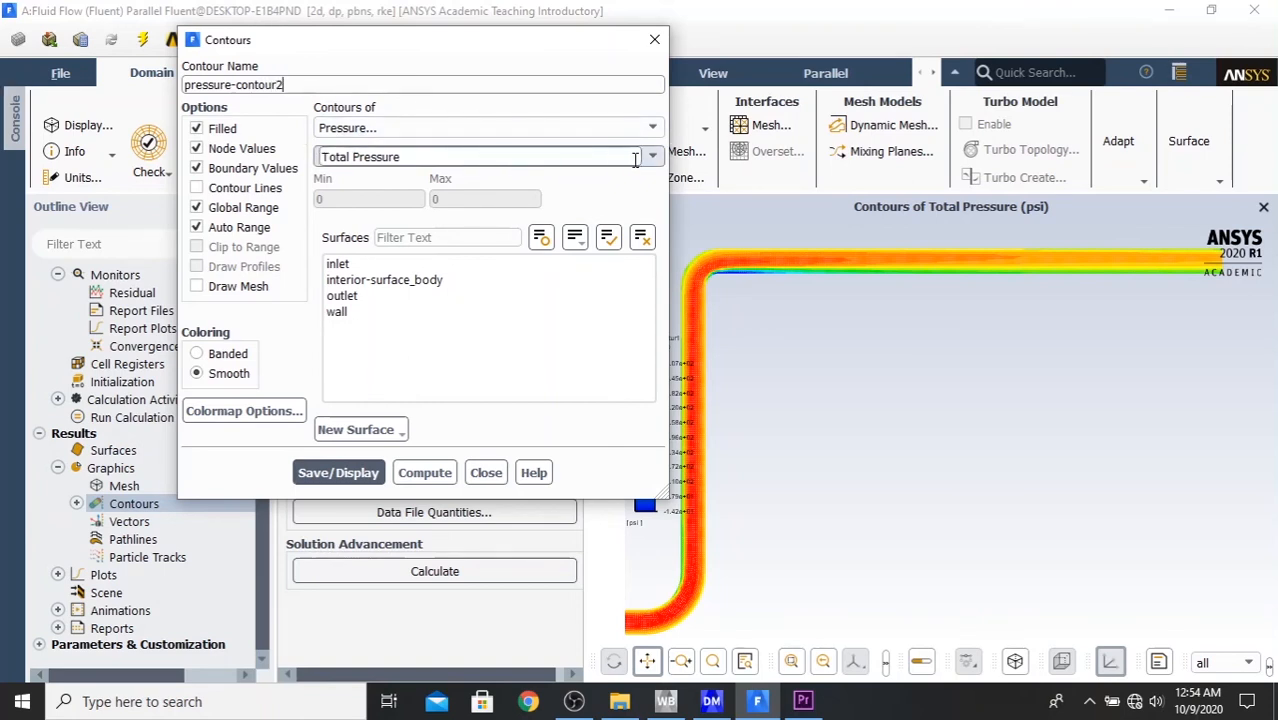
- Set the second contour's variable to Static Pressure, select all surfaces, and save and display it
left_click(646, 160)
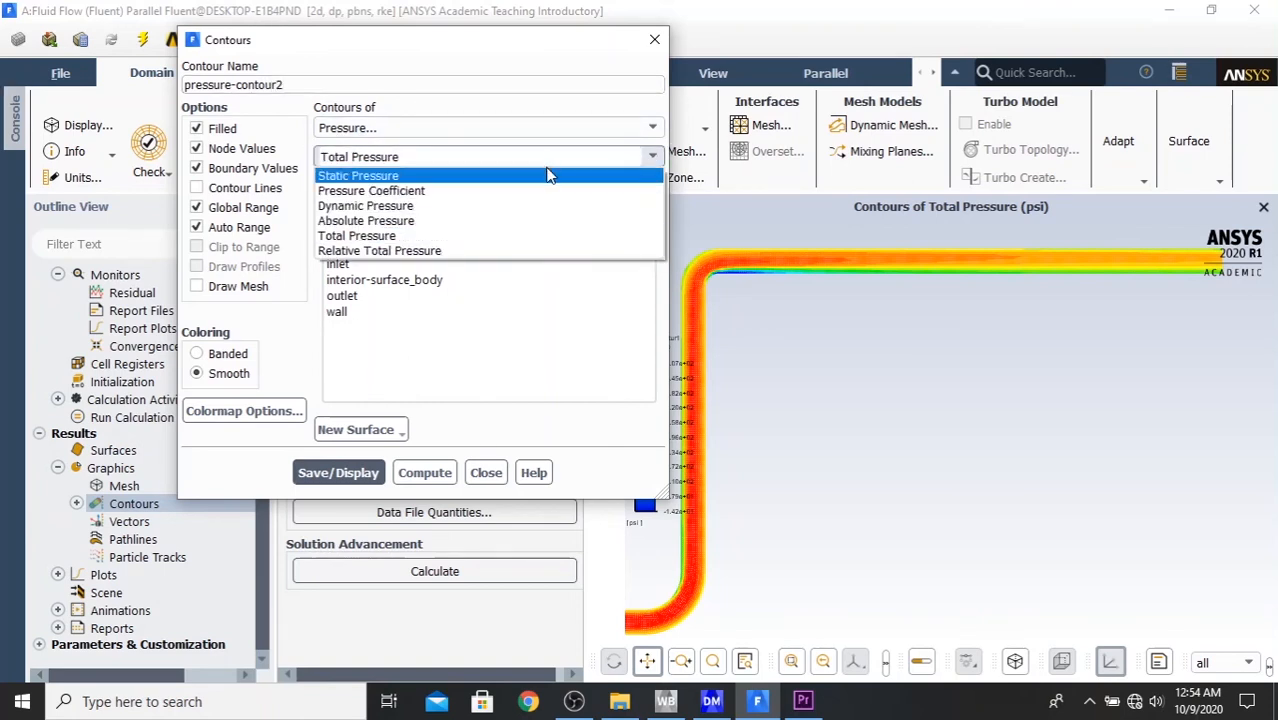
left_click(547, 174)
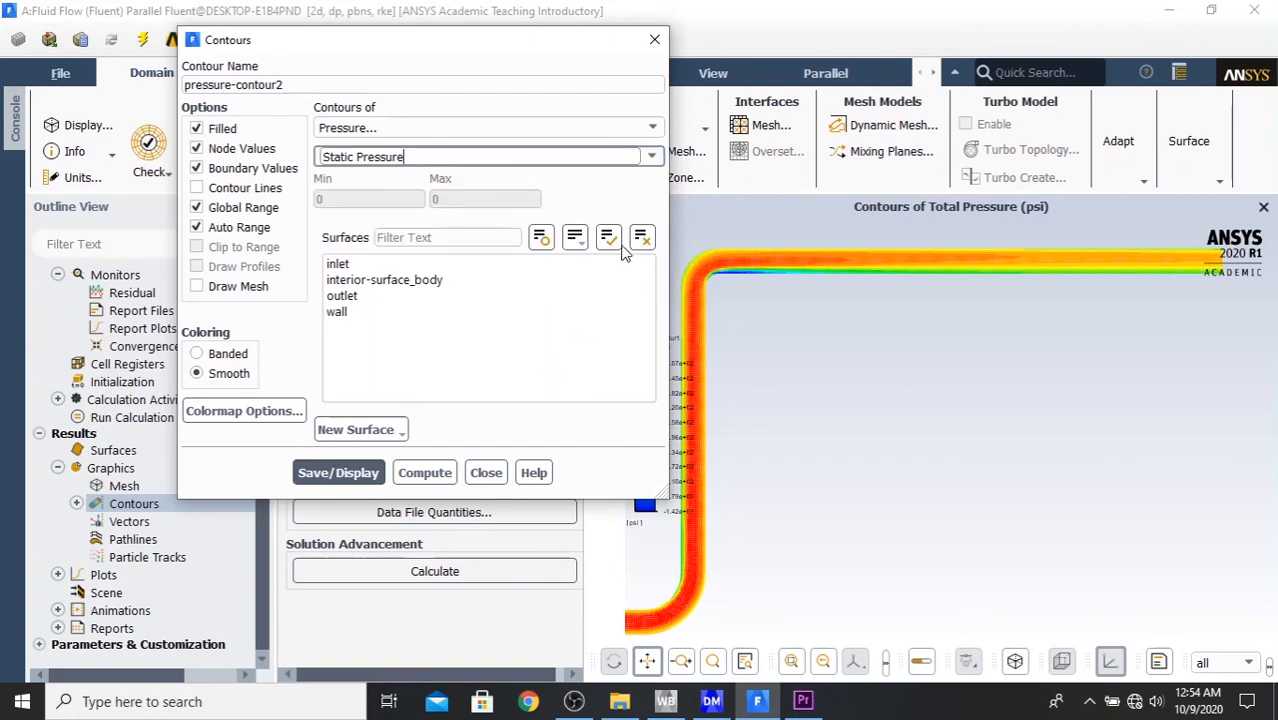
left_click(607, 240)
left_click(320, 472)
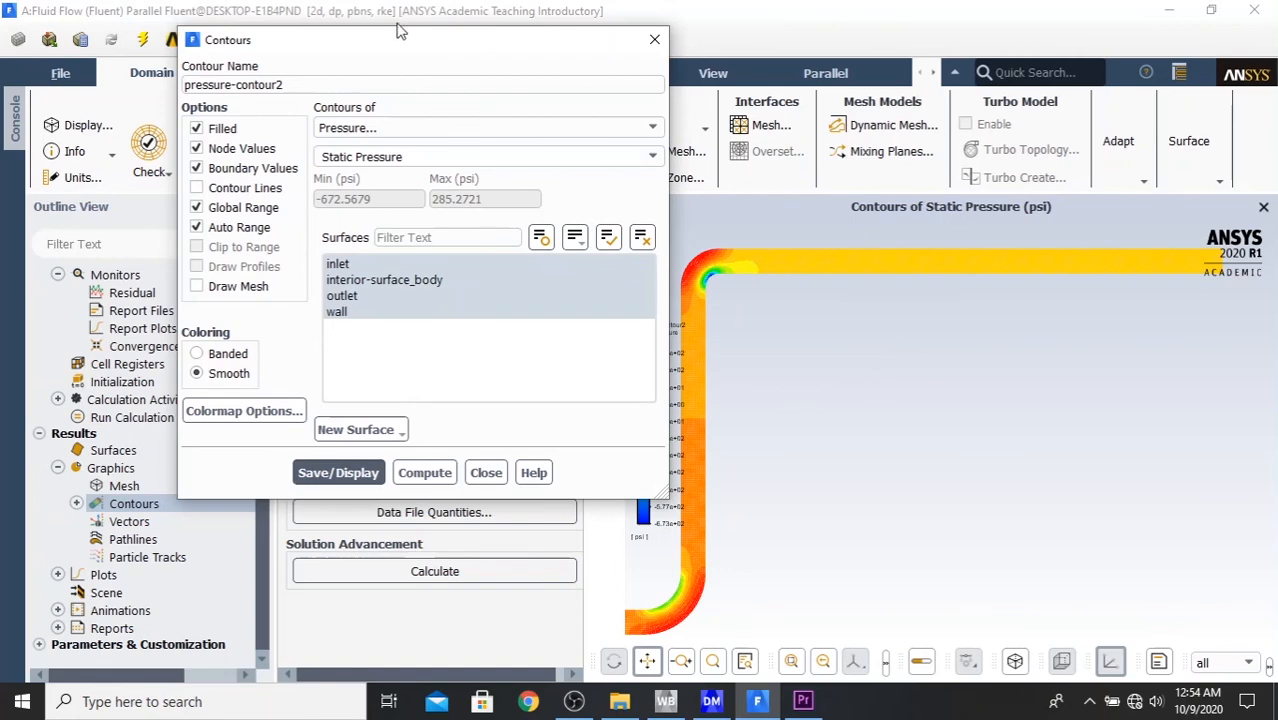
- Examine the static pressure distribution around both elbows of the pipe, and close the contour definition
left_click_drag(400, 42, 275, 30)
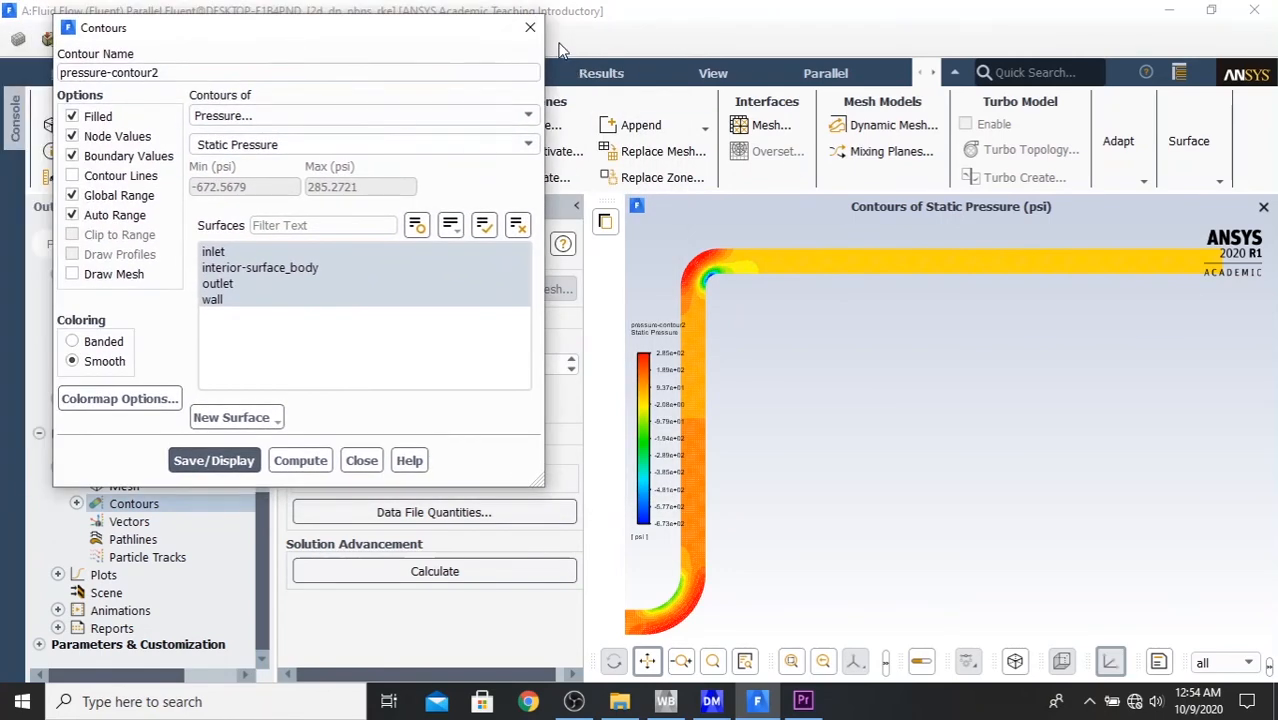
left_click(682, 663)
left_click(648, 664)
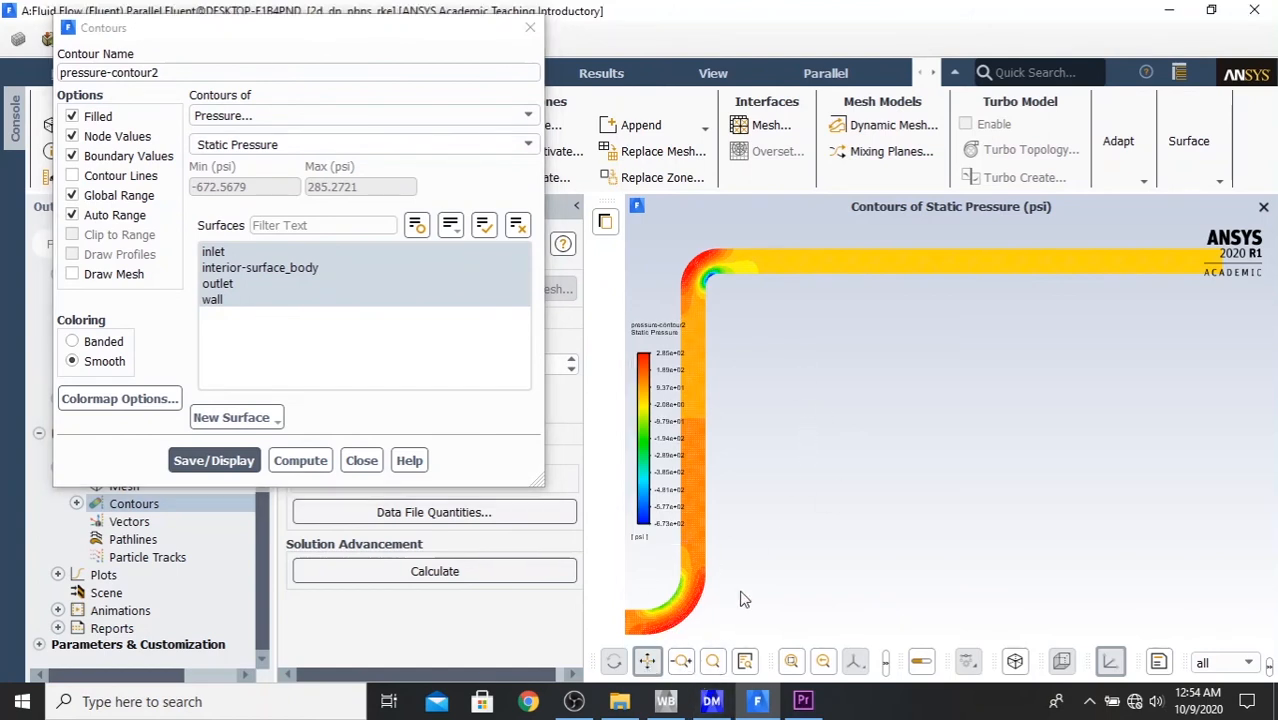
left_click_drag(742, 592, 1089, 544)
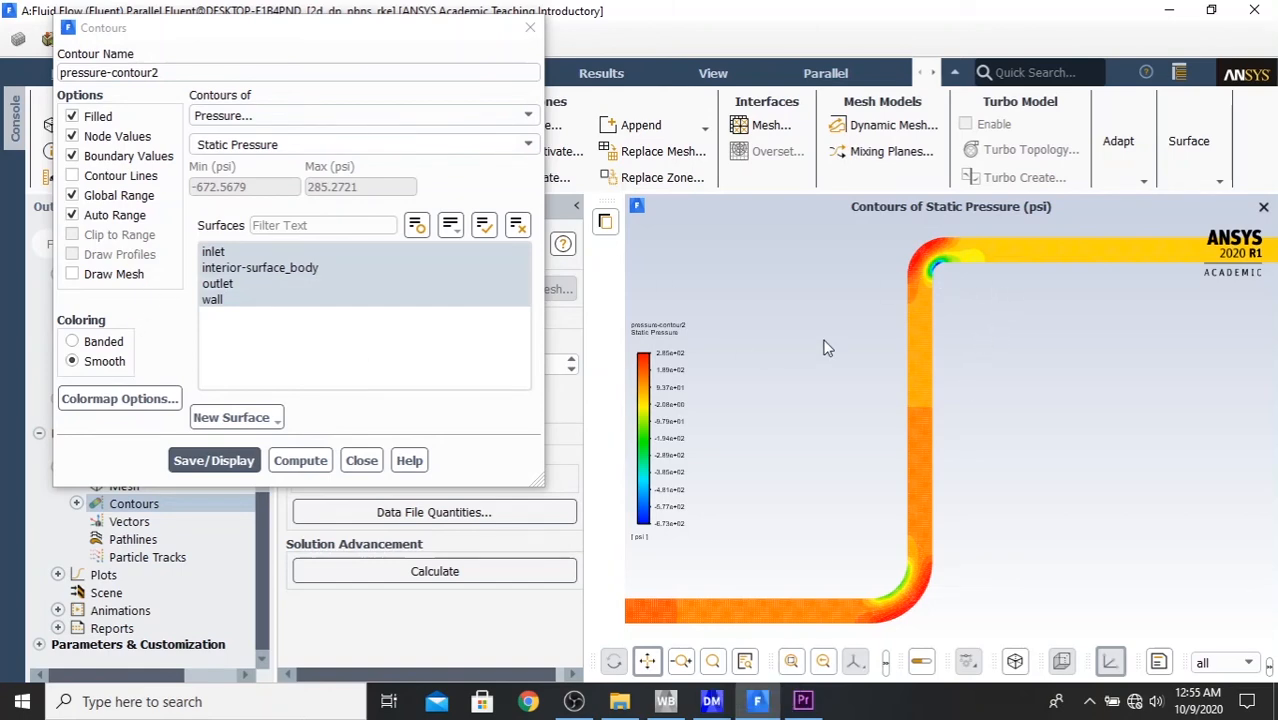
left_click(363, 462)
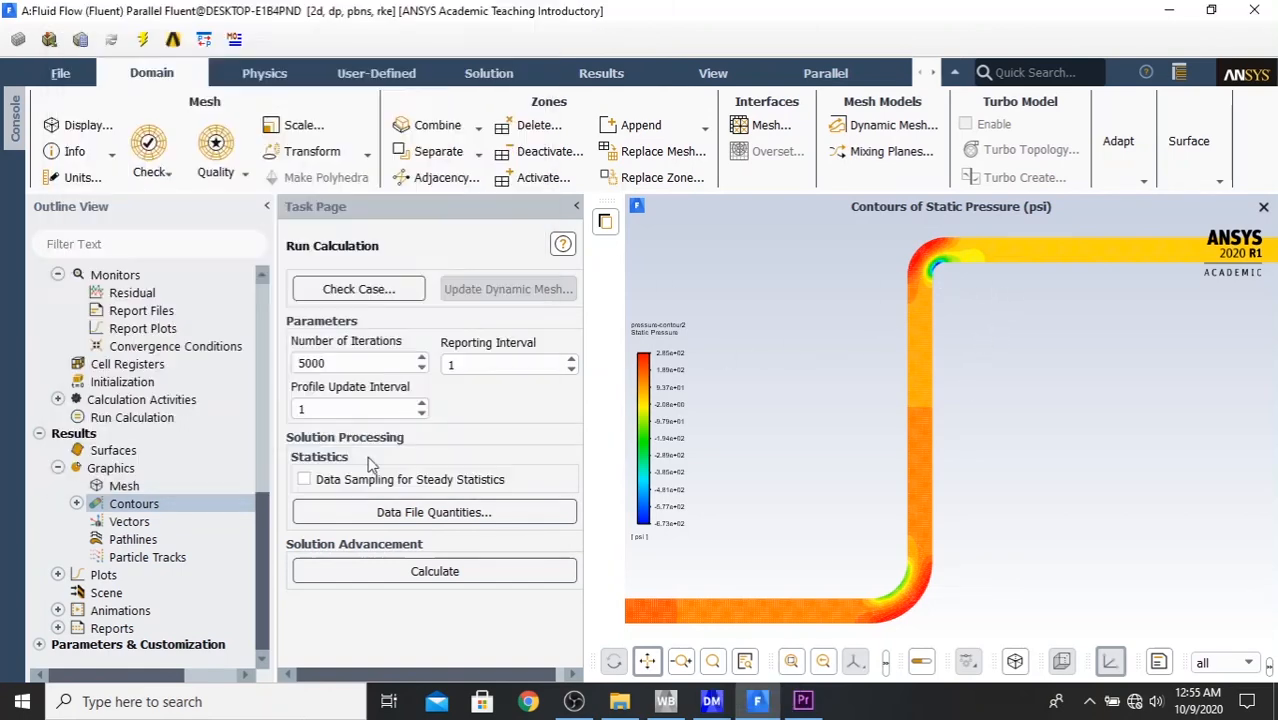
- Start a third contour definition and name it velocity-contour
left_click(76, 504)
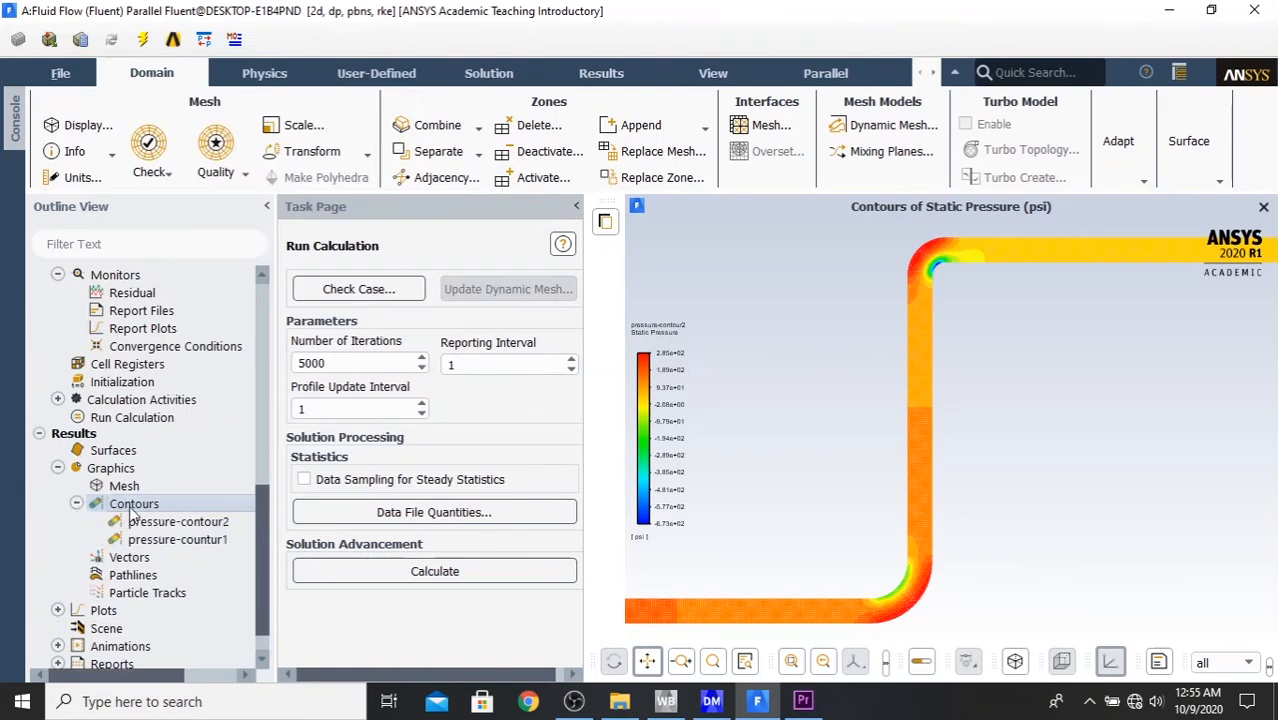
double_click(130, 504)
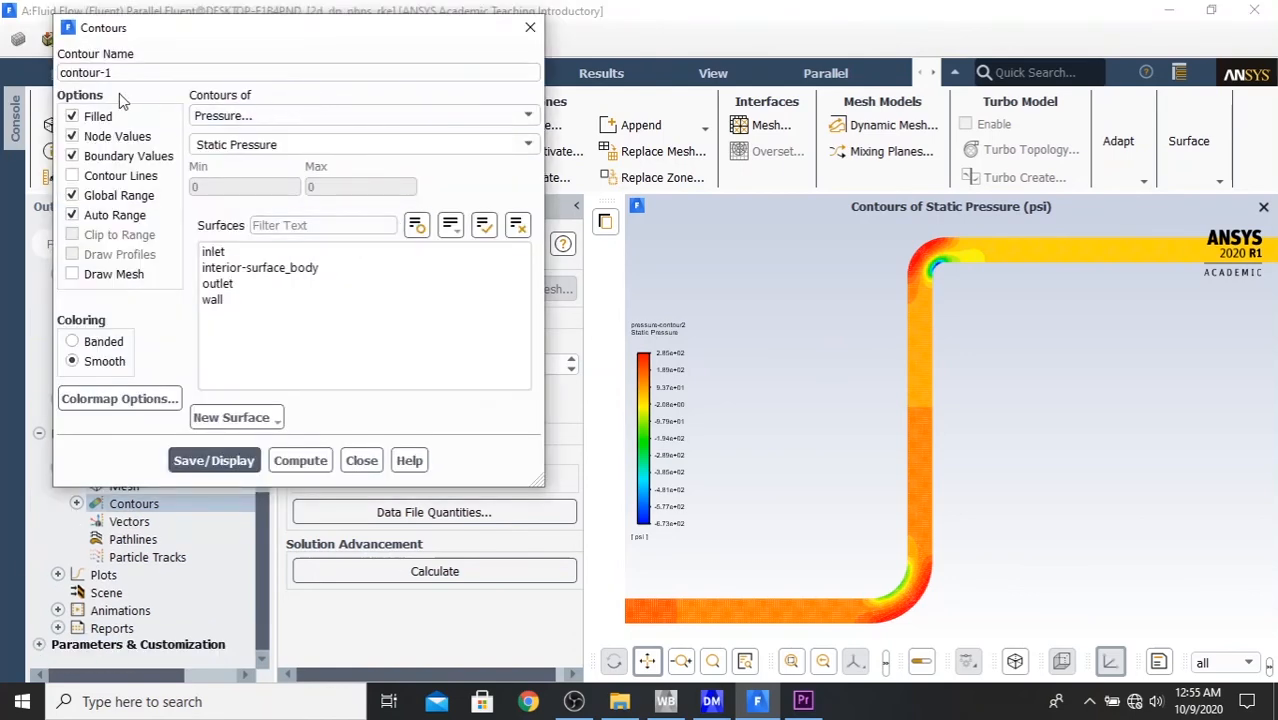
left_click(163, 72)
left_click_drag(163, 72, 3, 70)
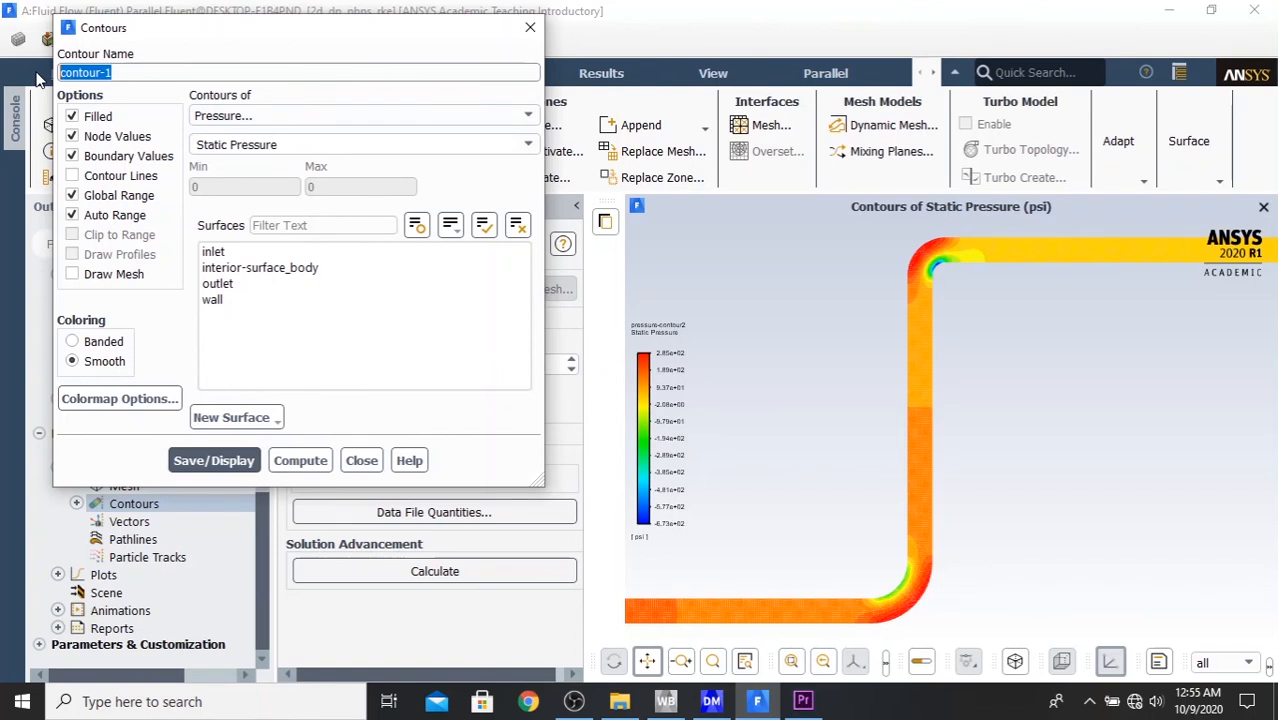
type("velocity-con")
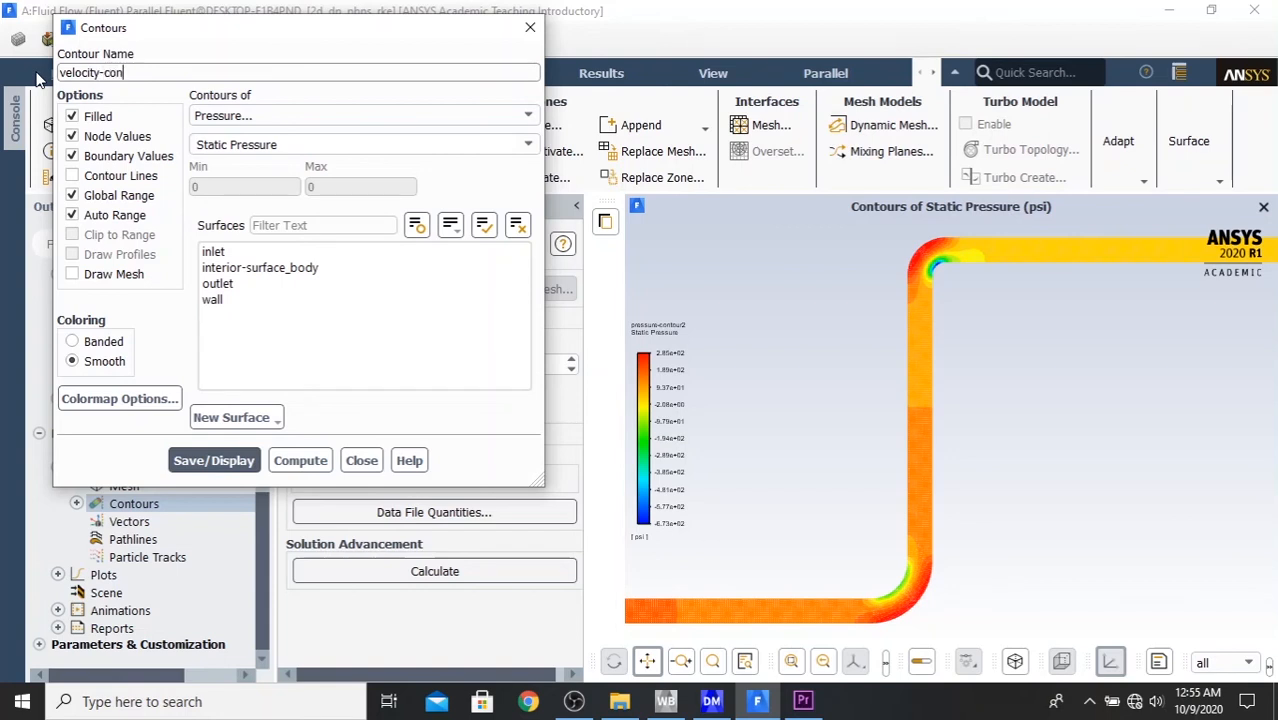
type("tour")
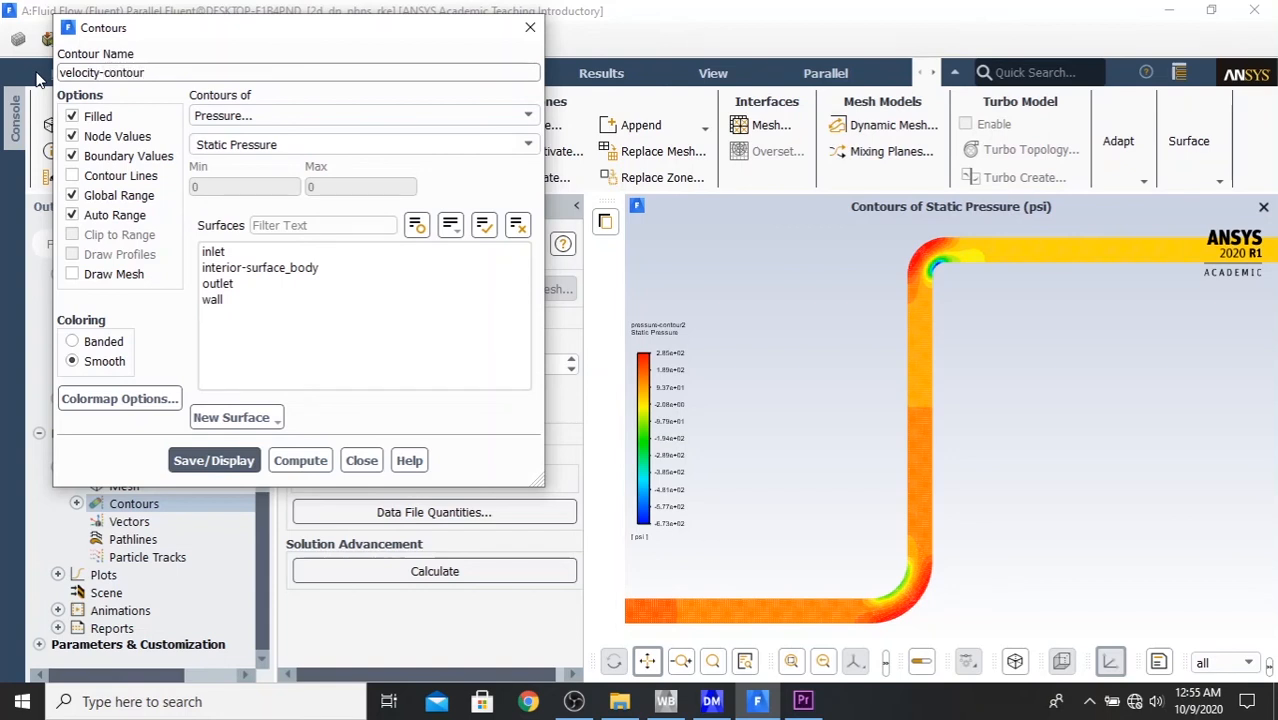
left_click(72, 136)
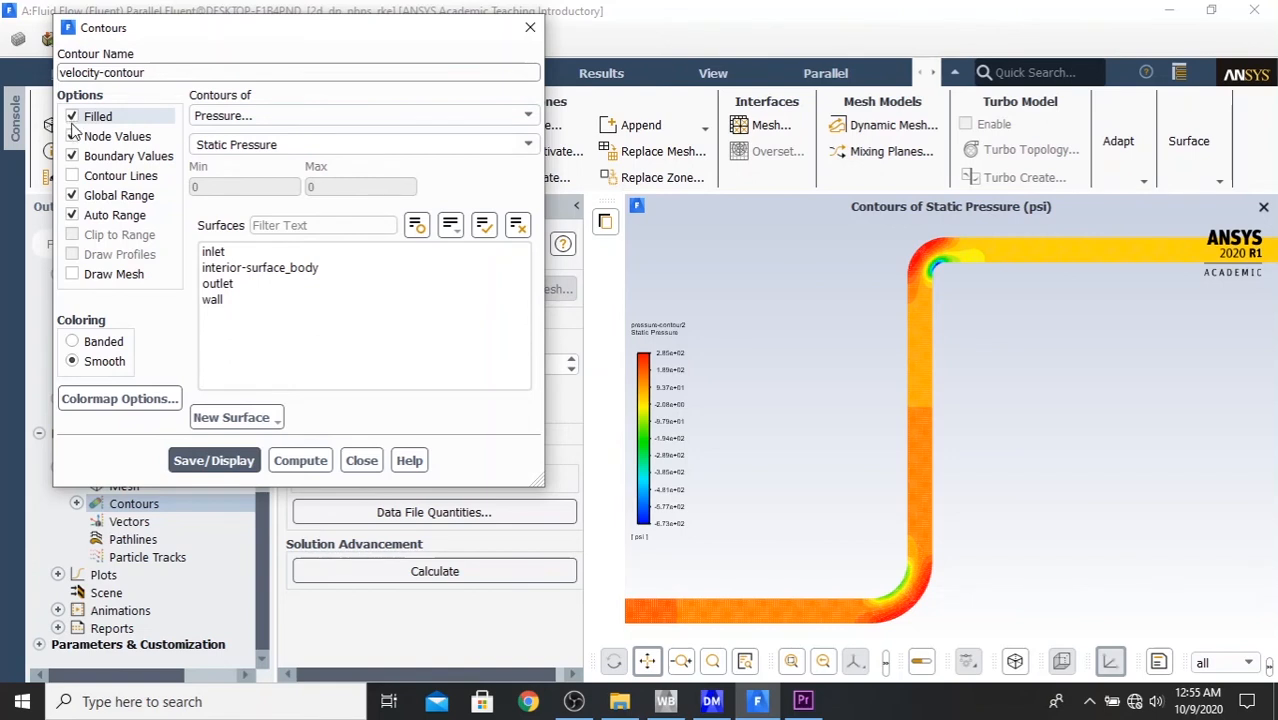
- Set the velocity contour's variable to Velocity Magnitude, select all surfaces, save and display it, and close the definition
left_click(266, 118)
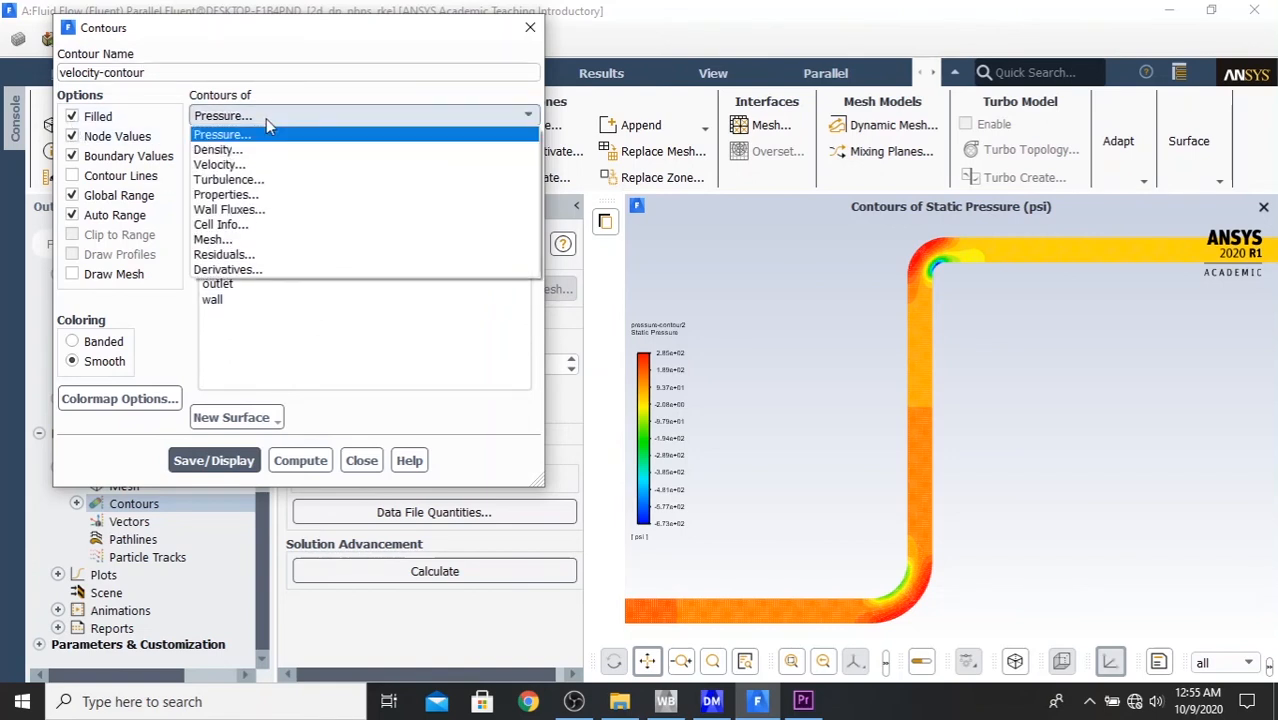
left_click(243, 165)
left_click(525, 144)
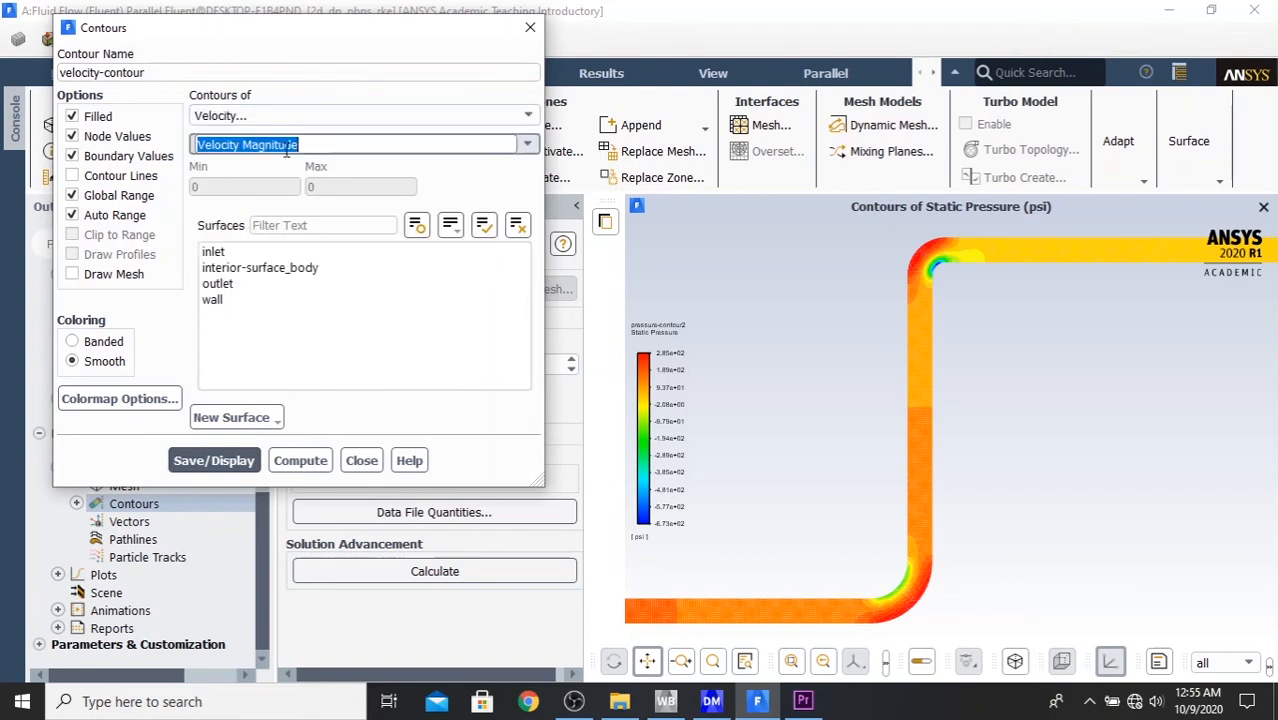
left_click(527, 144)
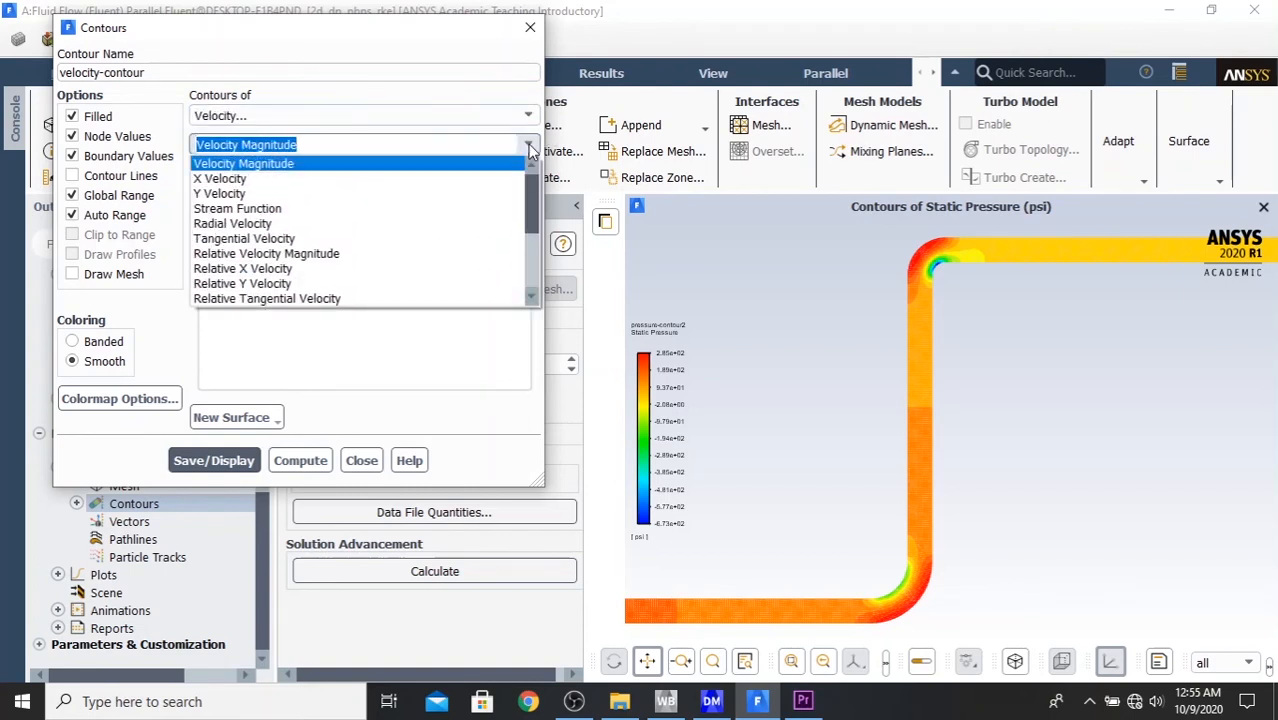
left_click(528, 144)
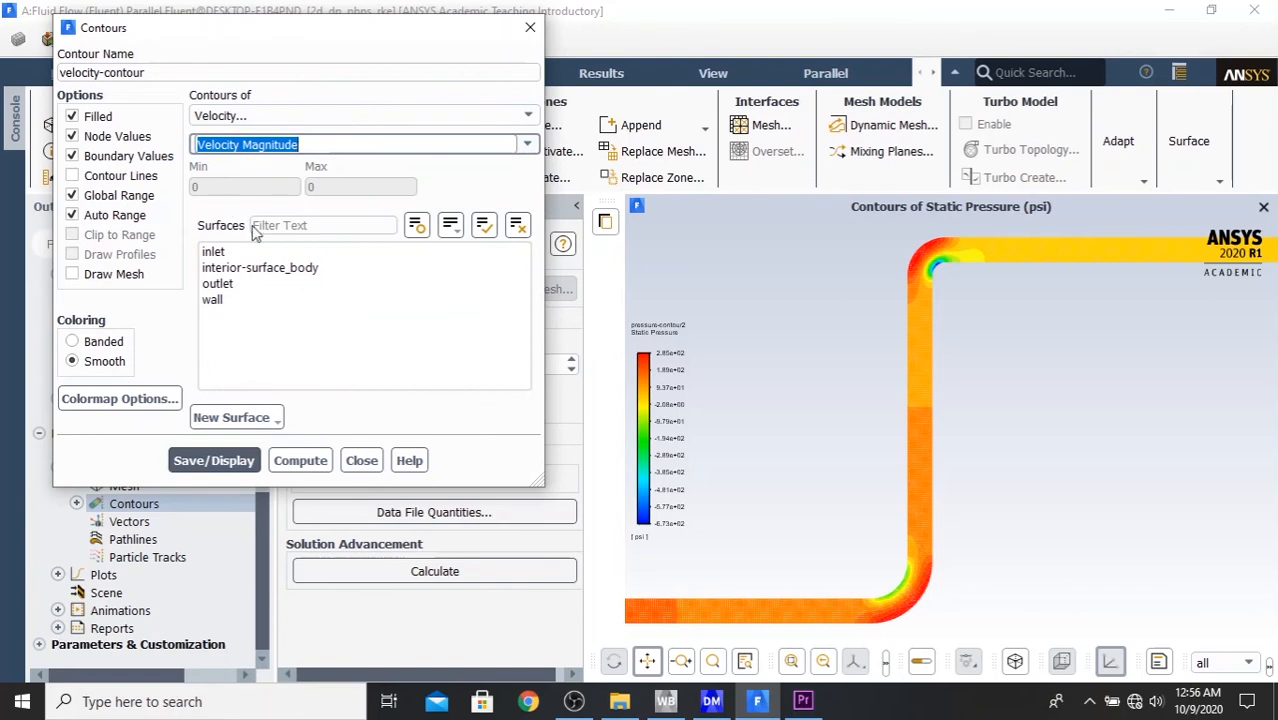
left_click(483, 225)
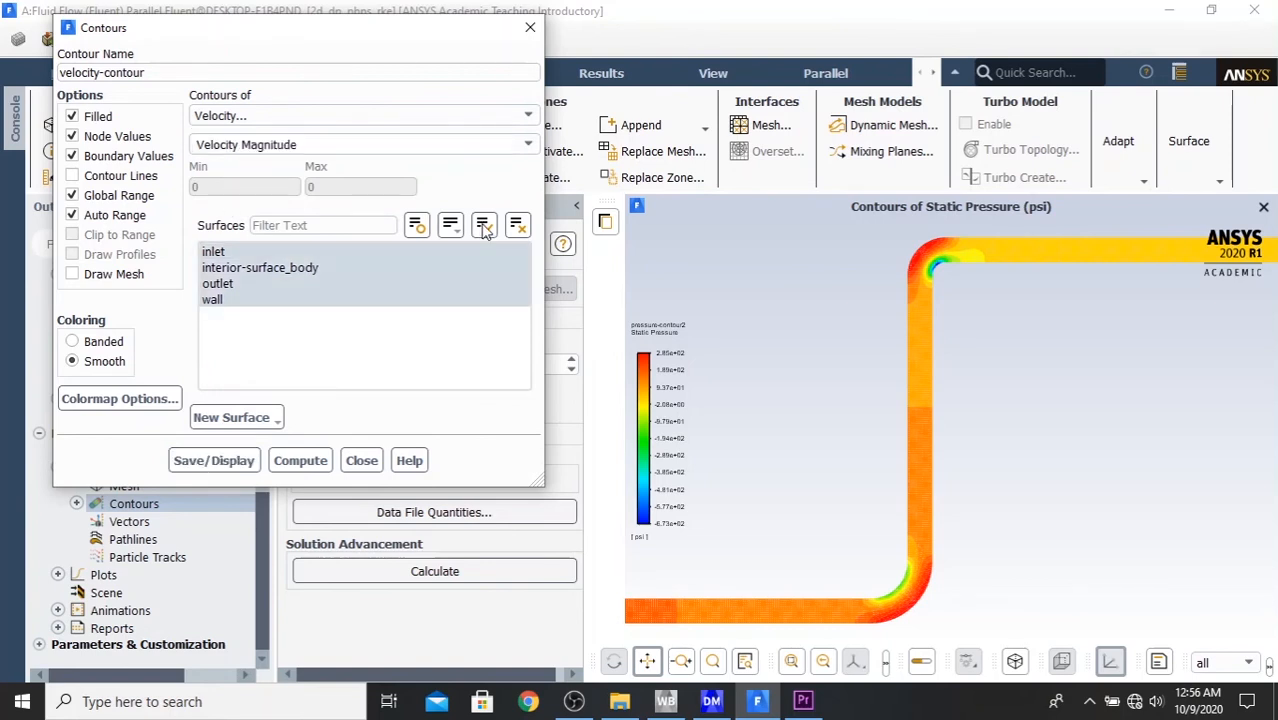
left_click(211, 461)
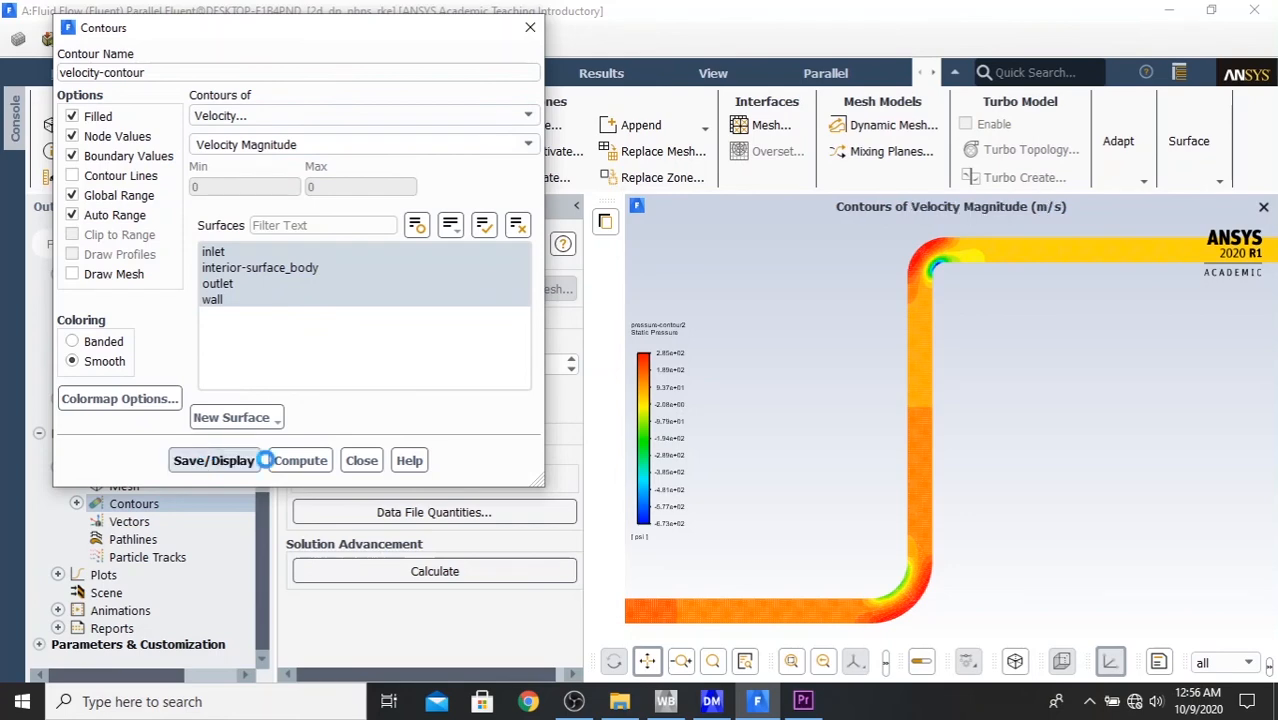
left_click(305, 461)
left_click(360, 462)
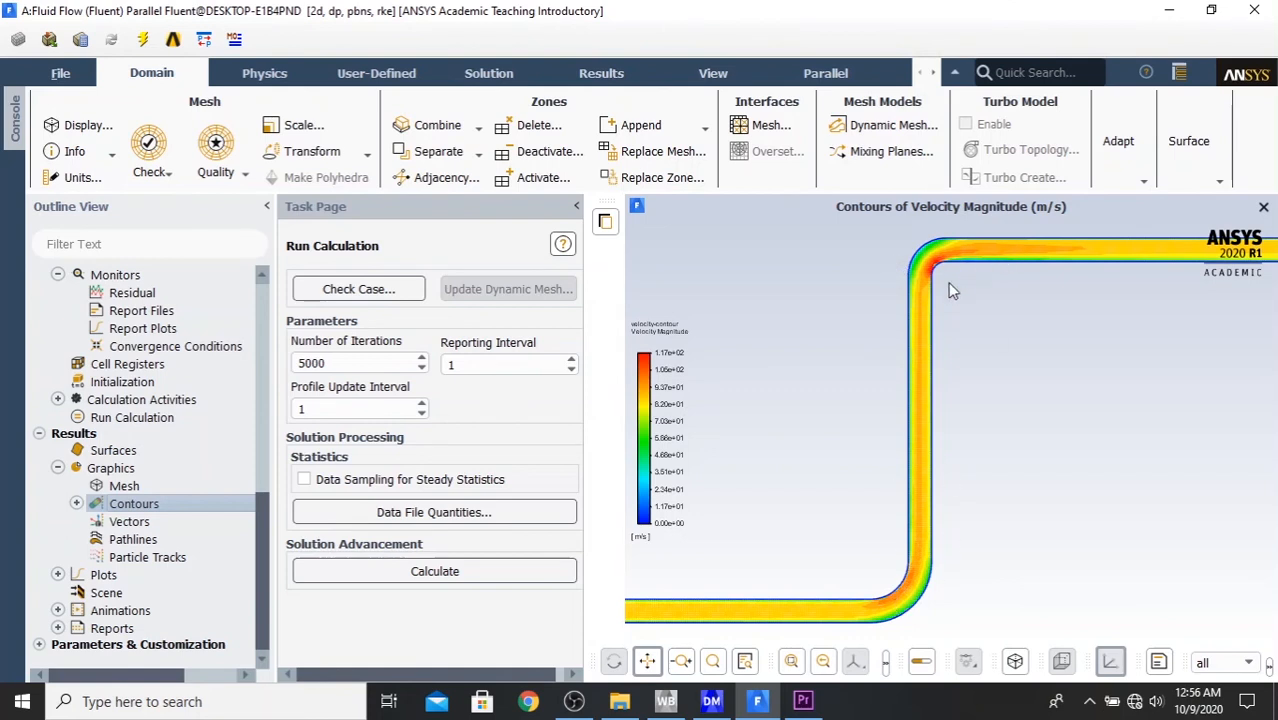
- Examine the velocity magnitude distribution along the pipe's straight runs and through both elbows
left_click_drag(828, 462, 1271, 262)
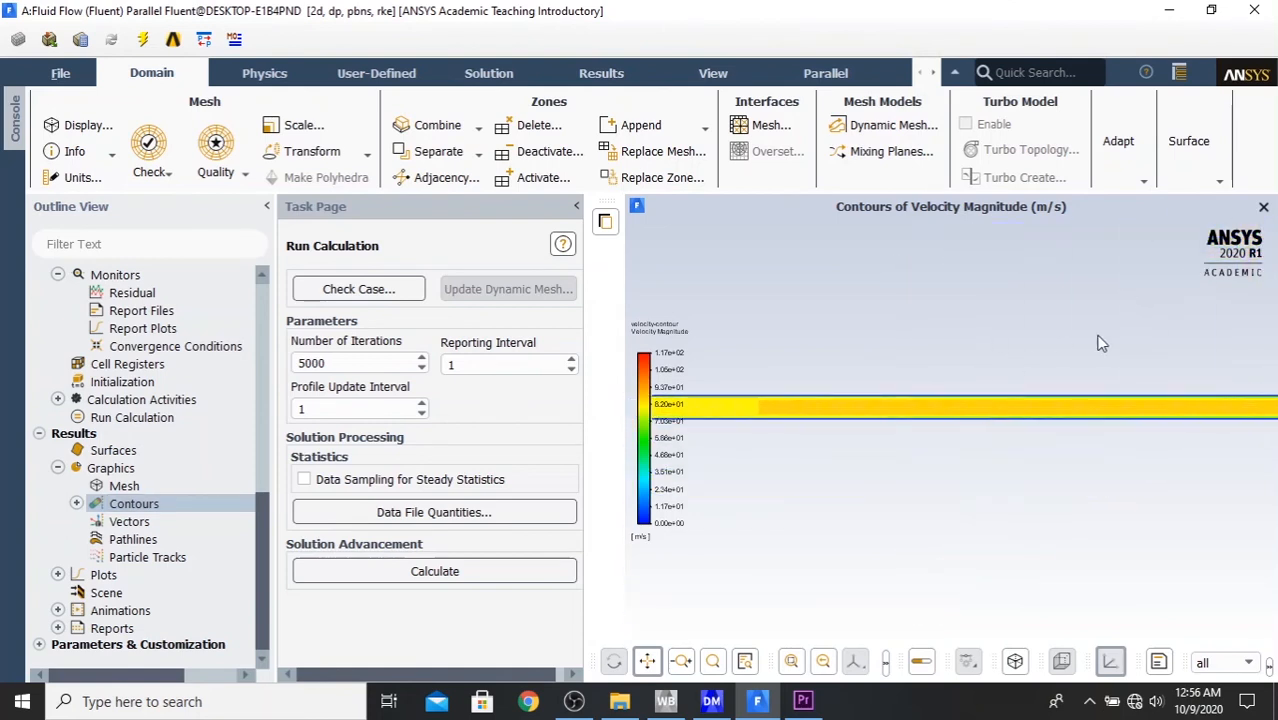
left_click_drag(1132, 334, 755, 530)
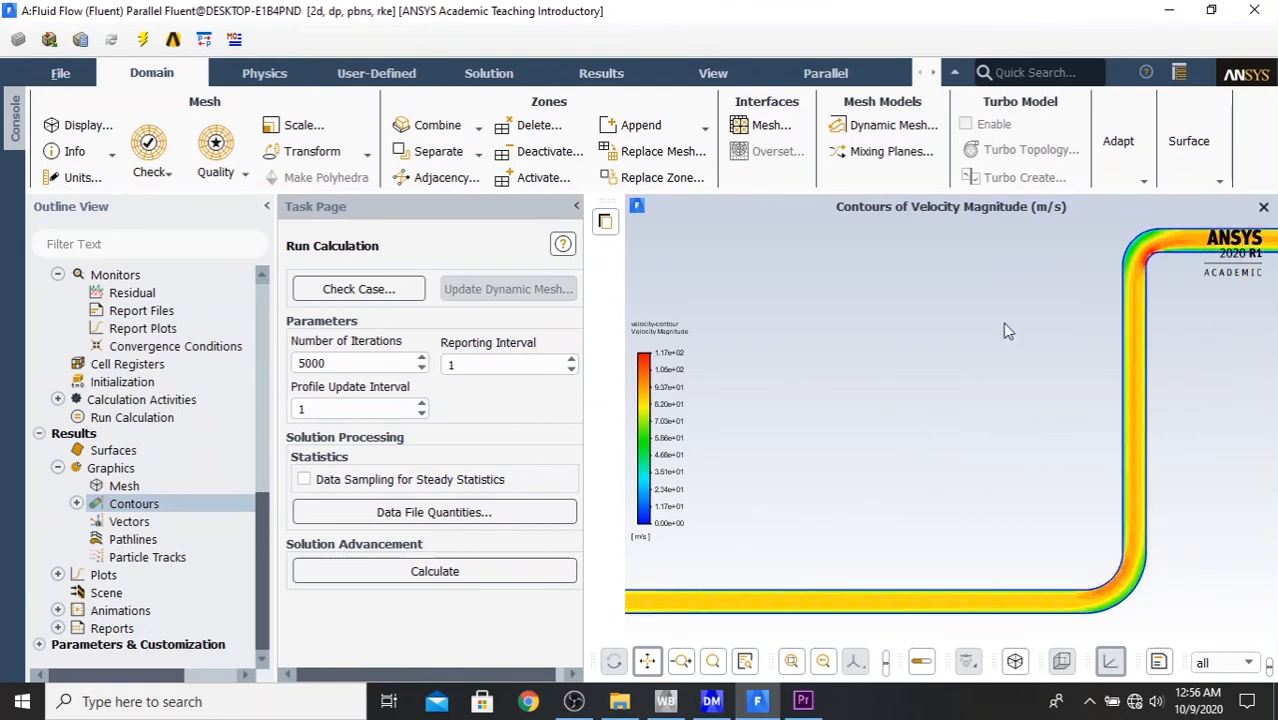
left_click_drag(1007, 331, 1149, 317)
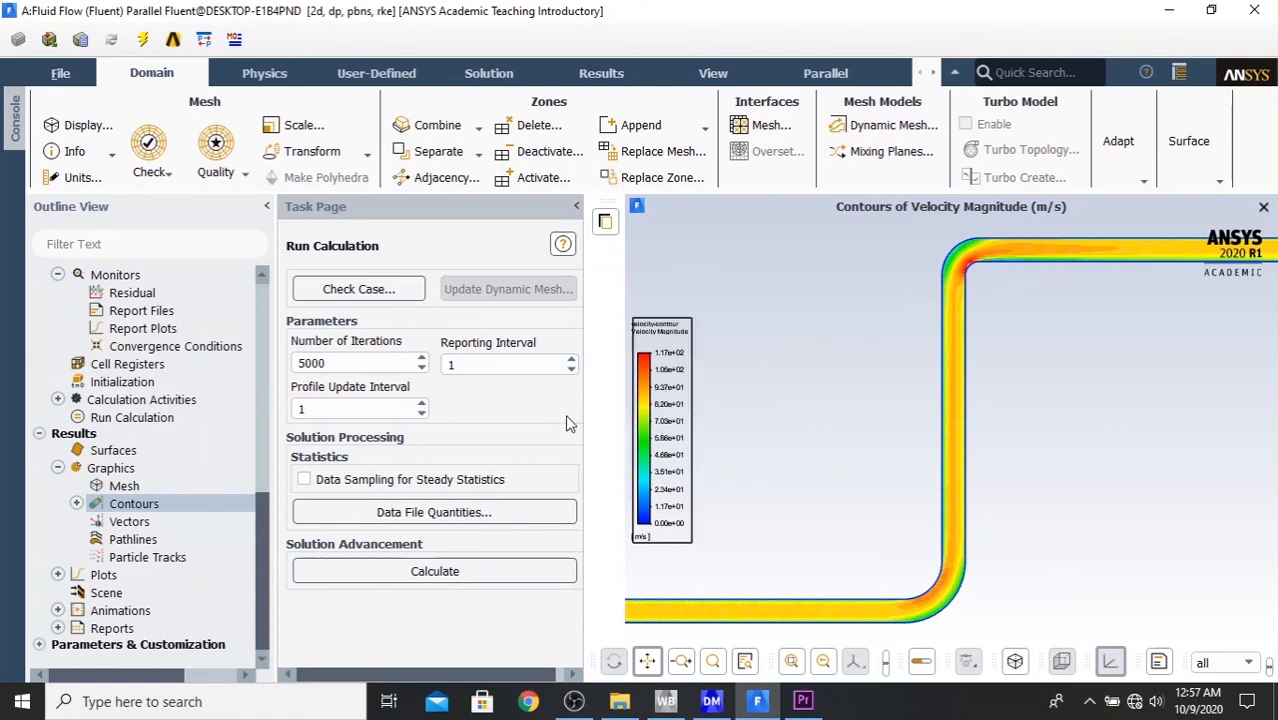
- Start a new vector definition and name it velocity-vector1
left_click(77, 504)
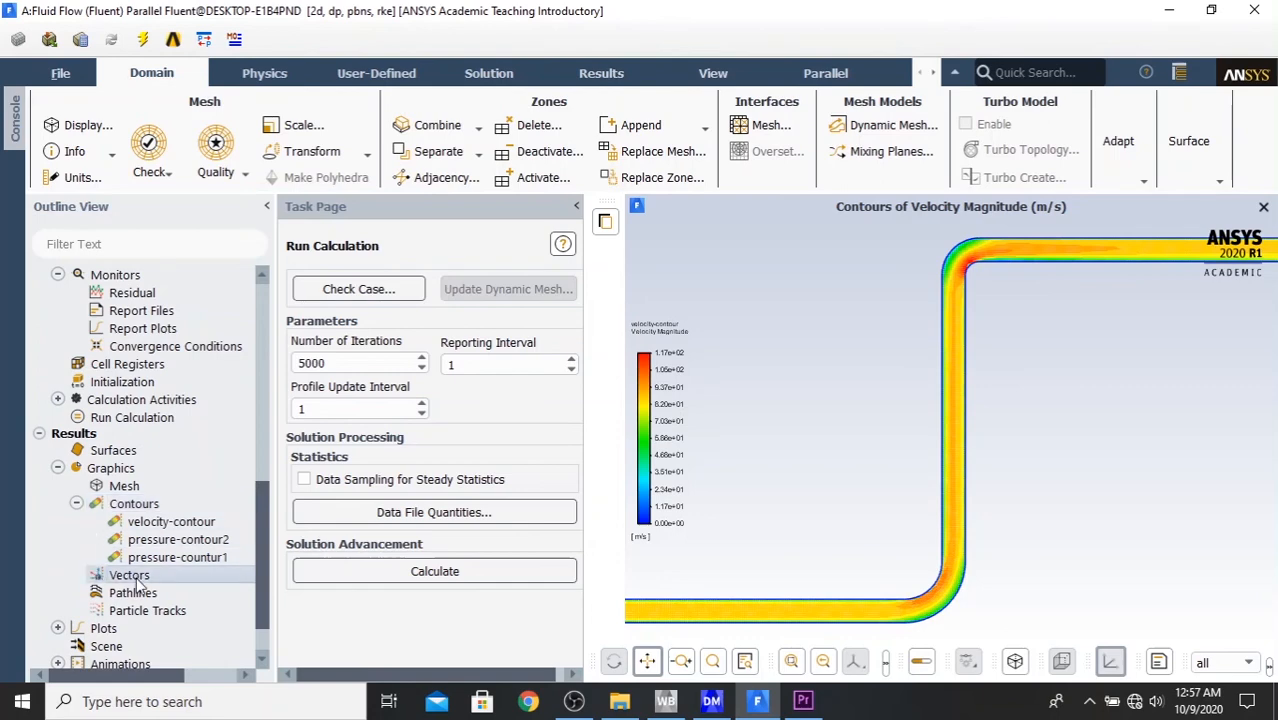
double_click(135, 580)
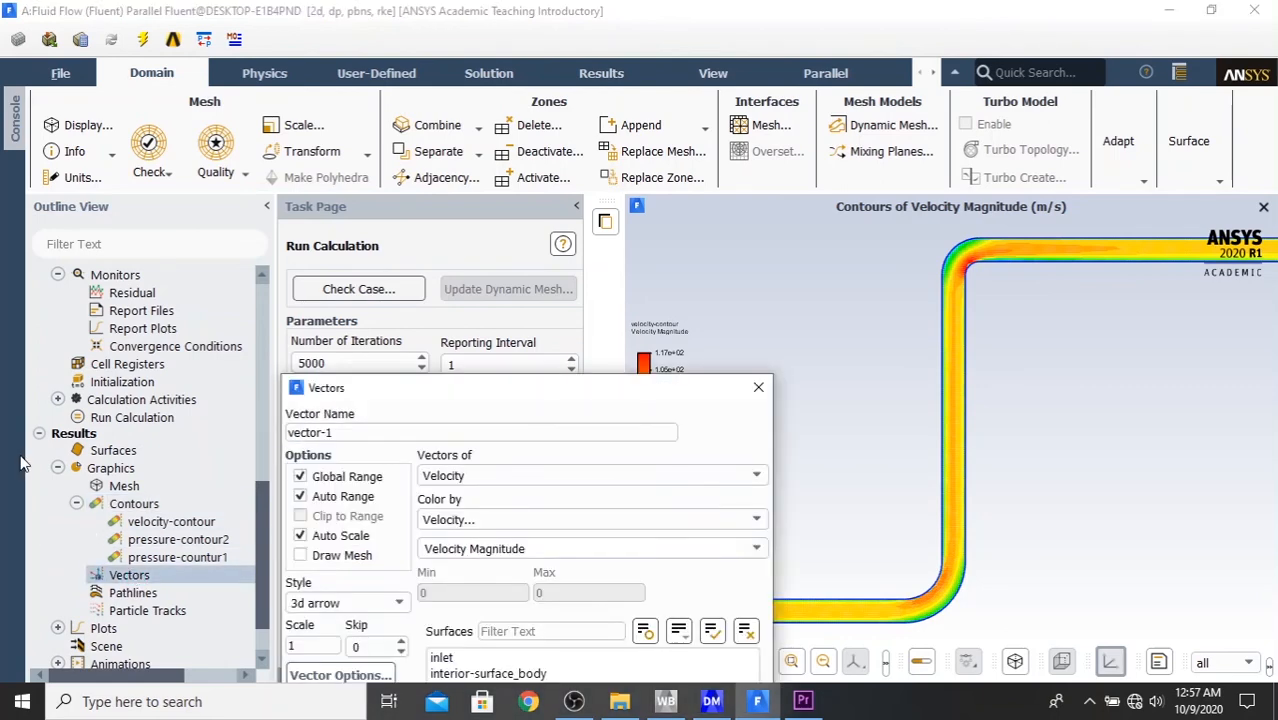
left_click_drag(480, 394, 580, 168)
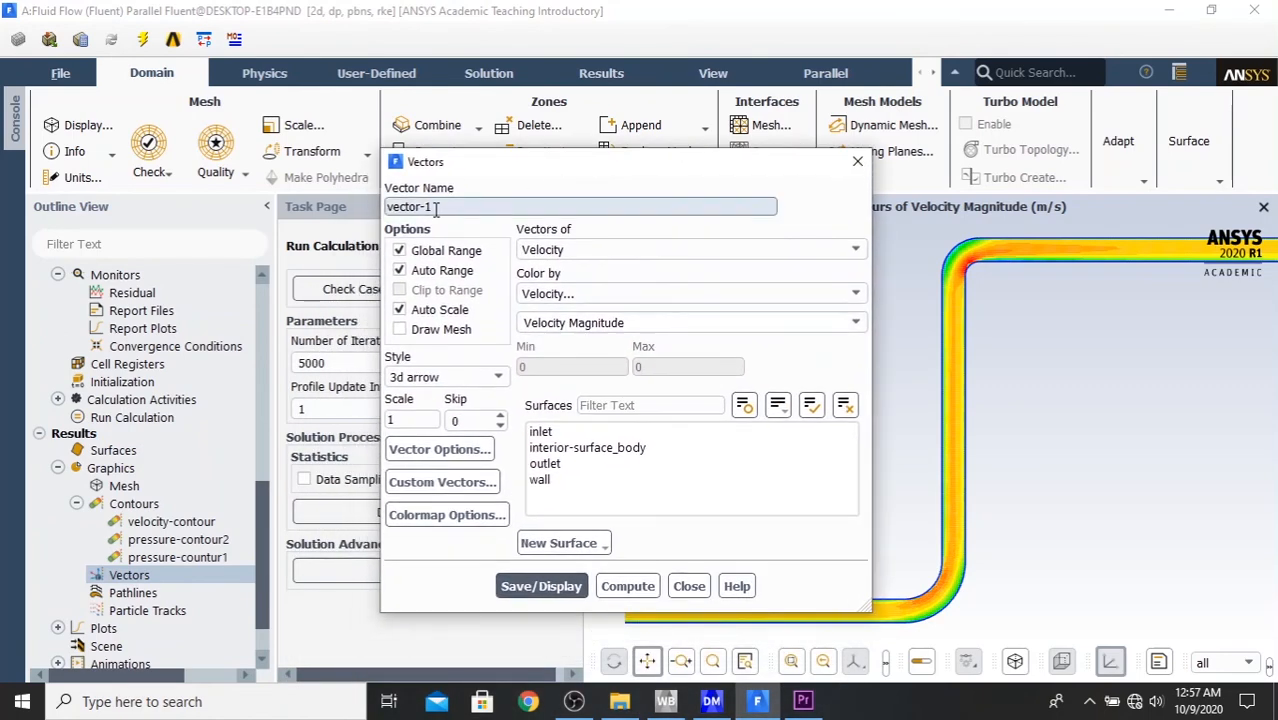
left_click_drag(435, 207, 366, 209)
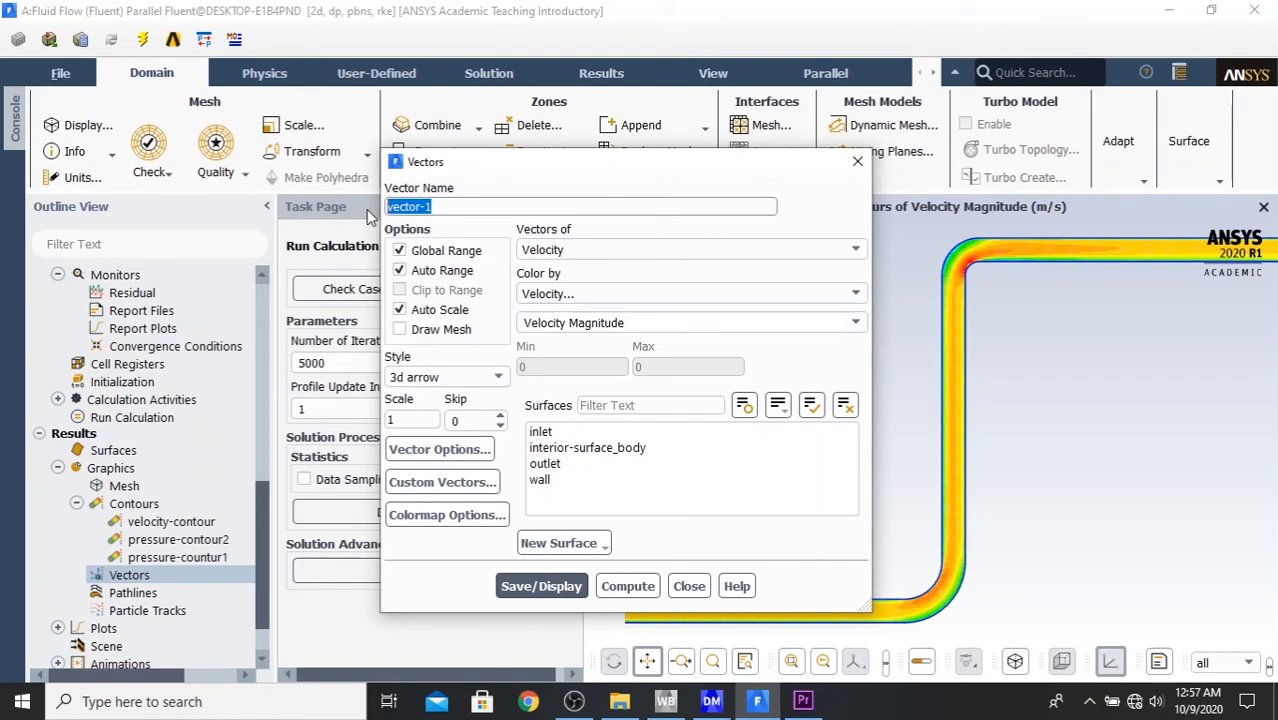
type("velocity-vector1")
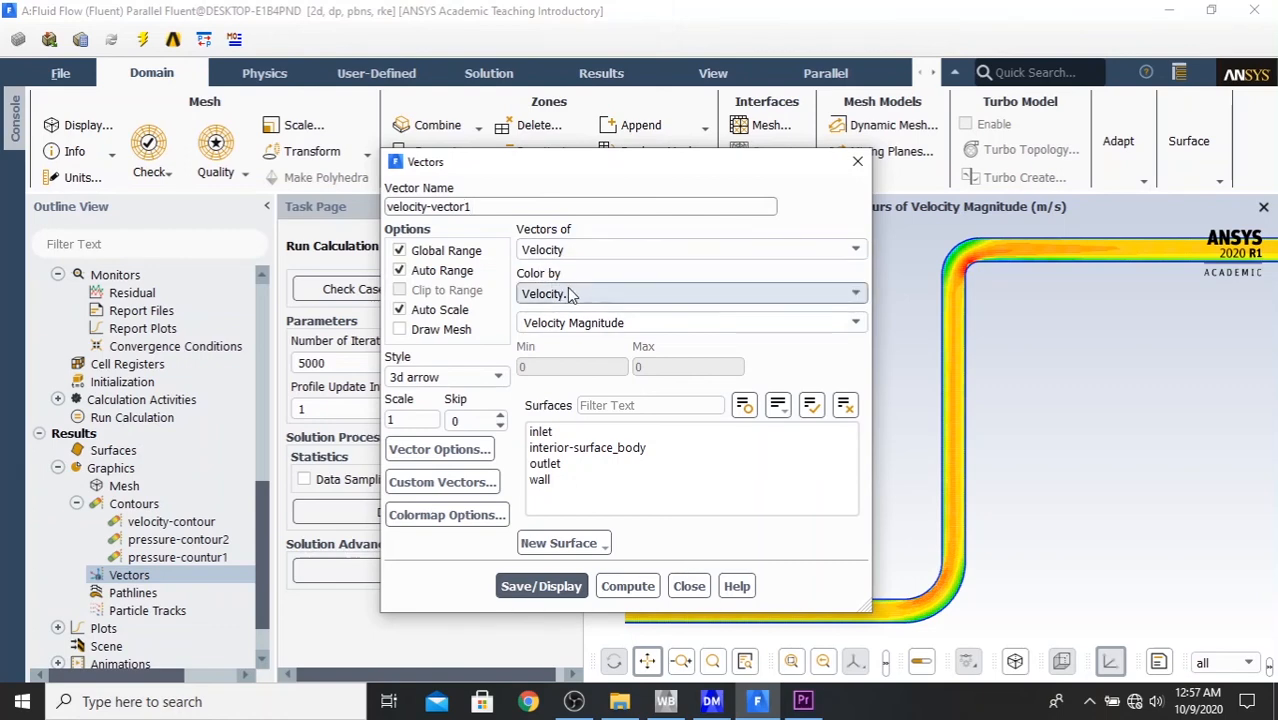
- Color the velocity vectors by Static Pressure and select all surfaces, including the inlet, interior, outlet and wall
left_click(694, 302)
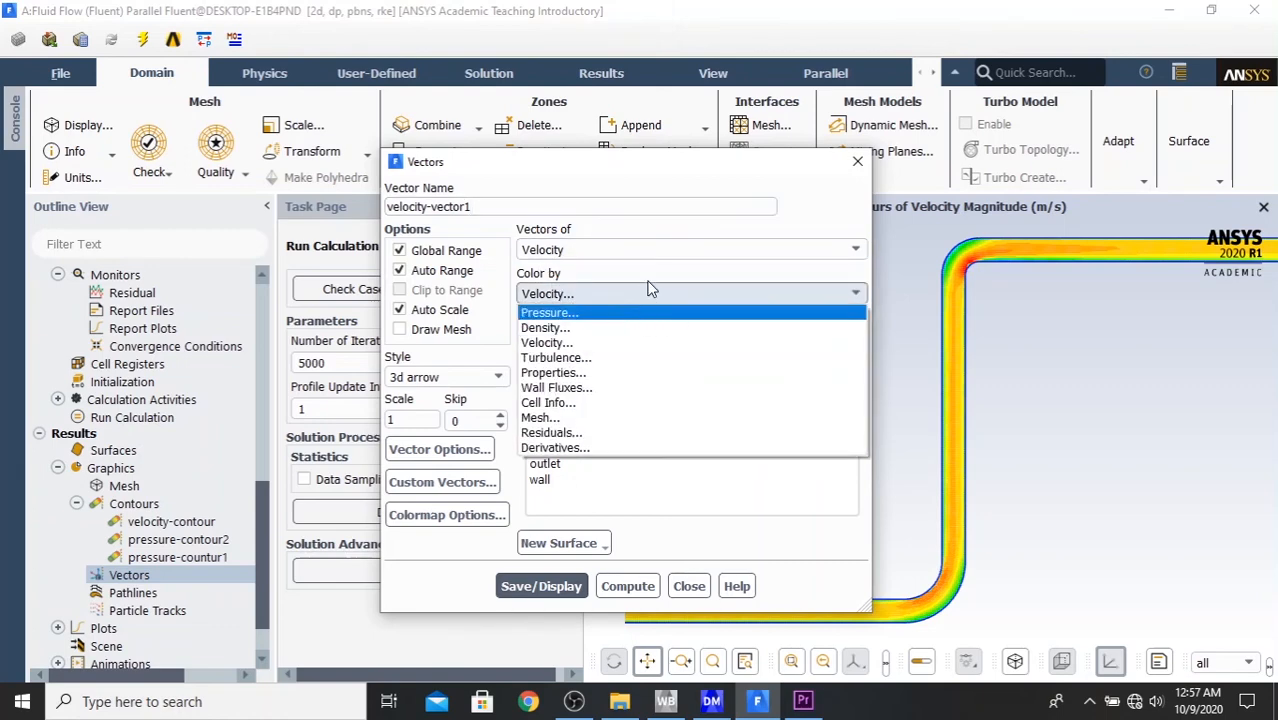
left_click(655, 292)
left_click(658, 291)
left_click(622, 314)
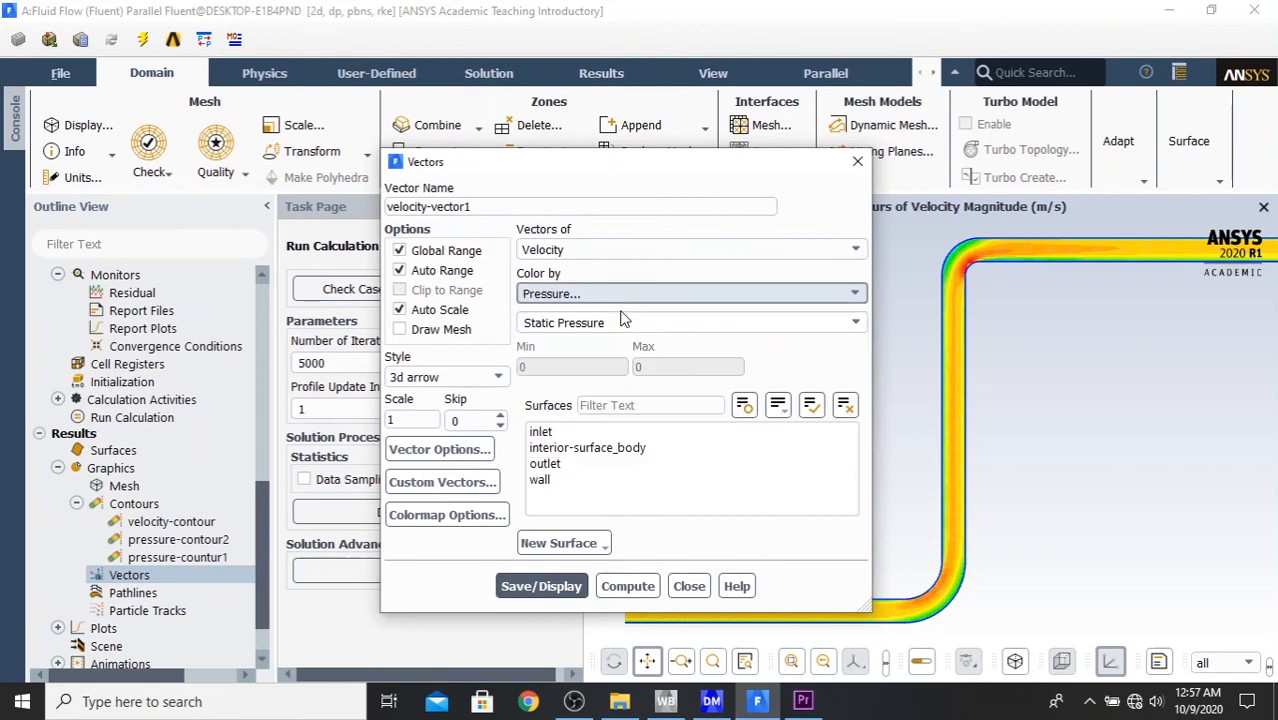
left_click(810, 404)
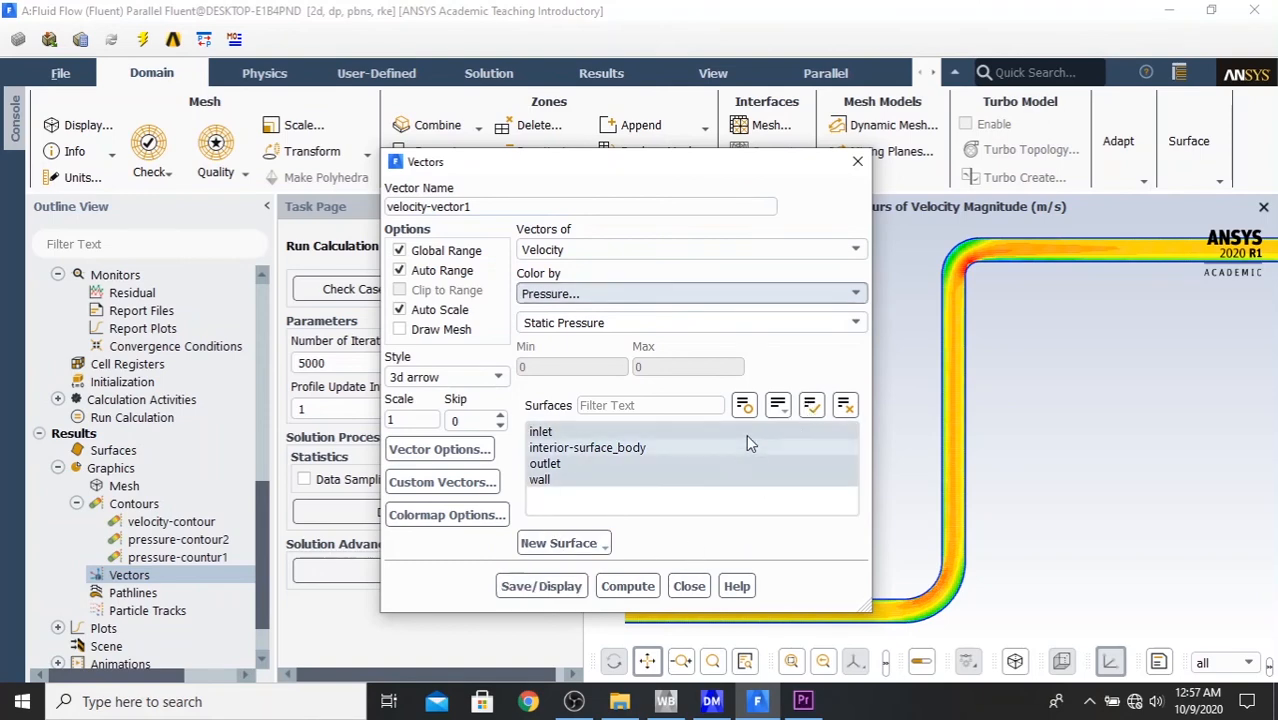
- Set the vector style to filled-arrow with a scale of 0.2, save and display the vectors, and close the definition
left_click(480, 387)
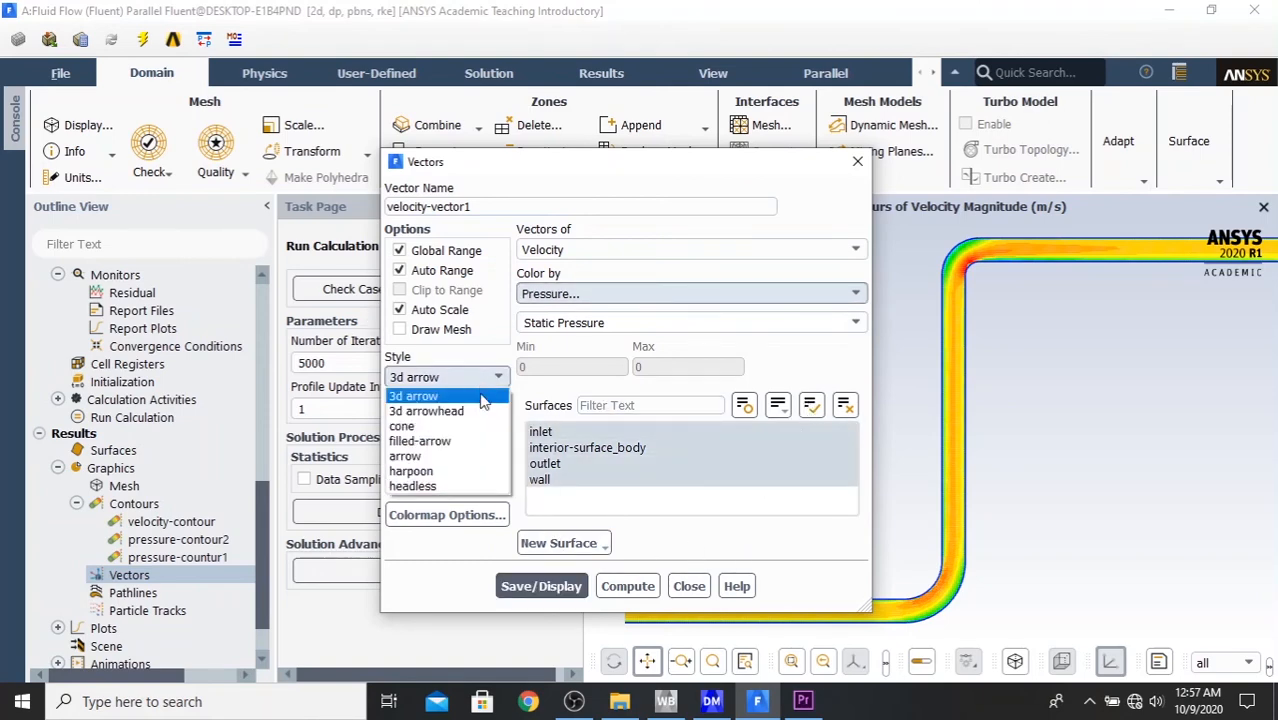
left_click(456, 443)
double_click(412, 419)
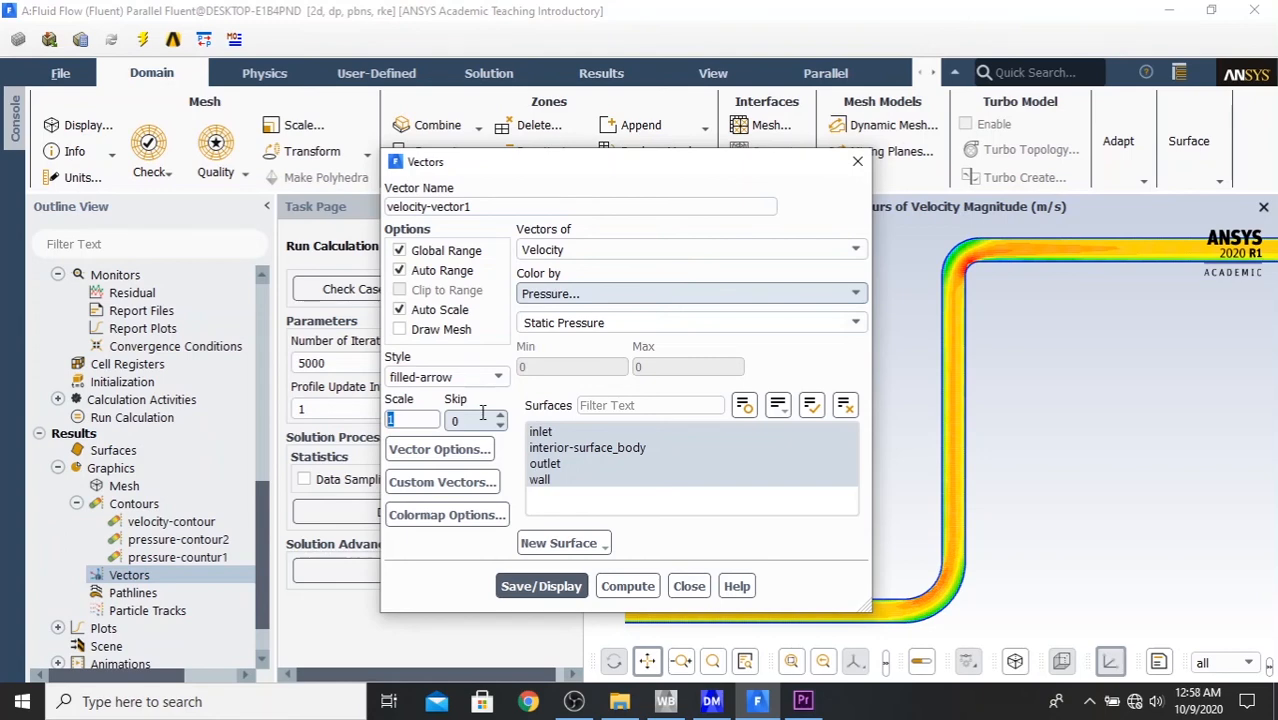
type("0.2")
left_click(563, 587)
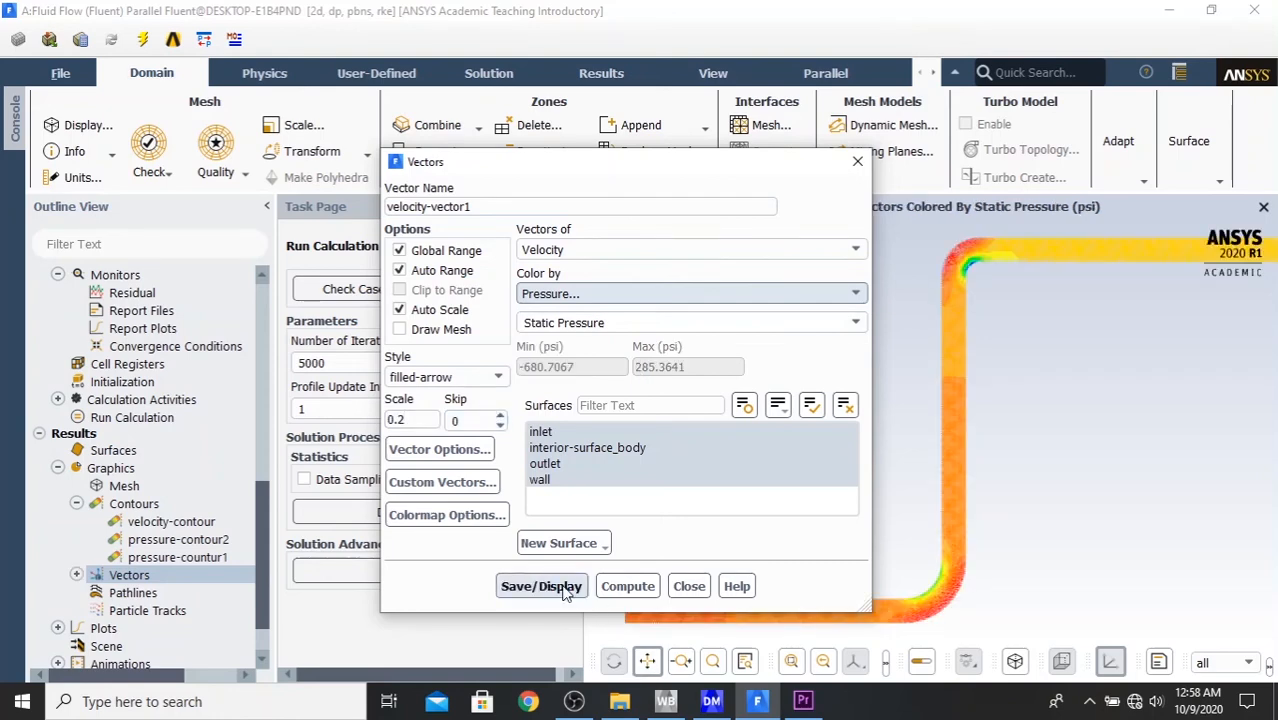
left_click(689, 586)
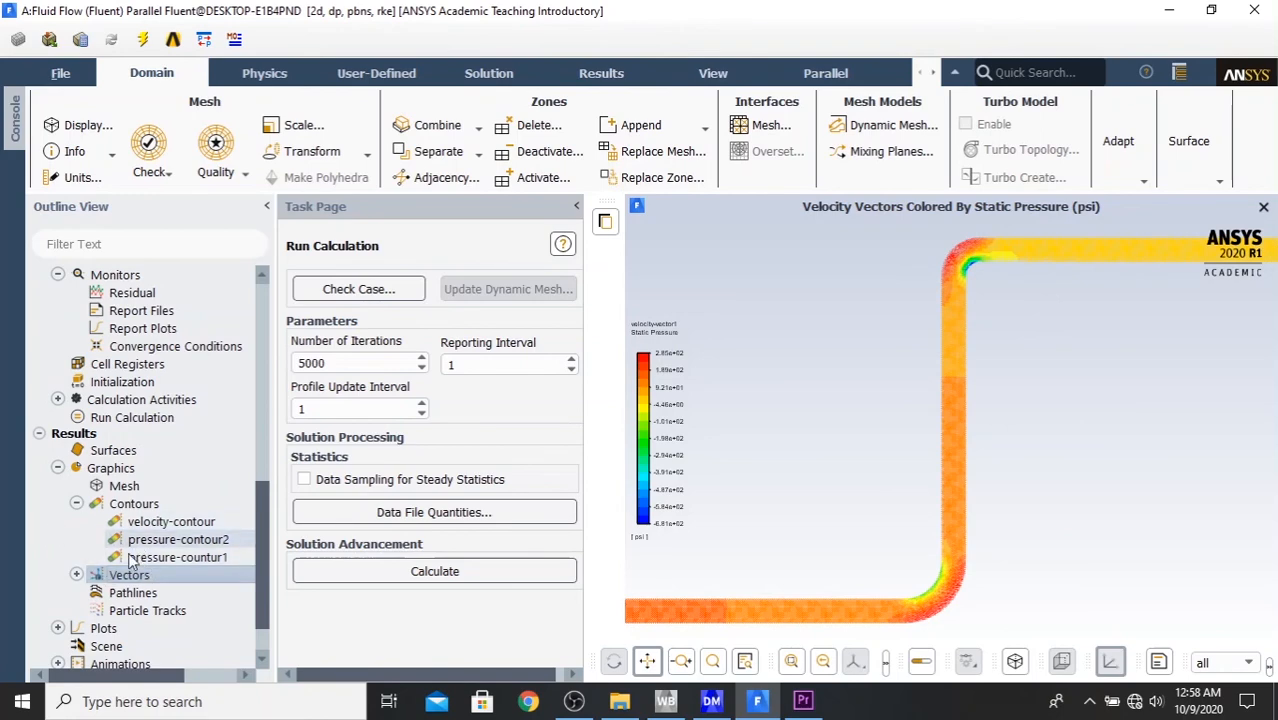
- Start a second vector definition and name it velocity-vector2
left_click(79, 575)
double_click(119, 577)
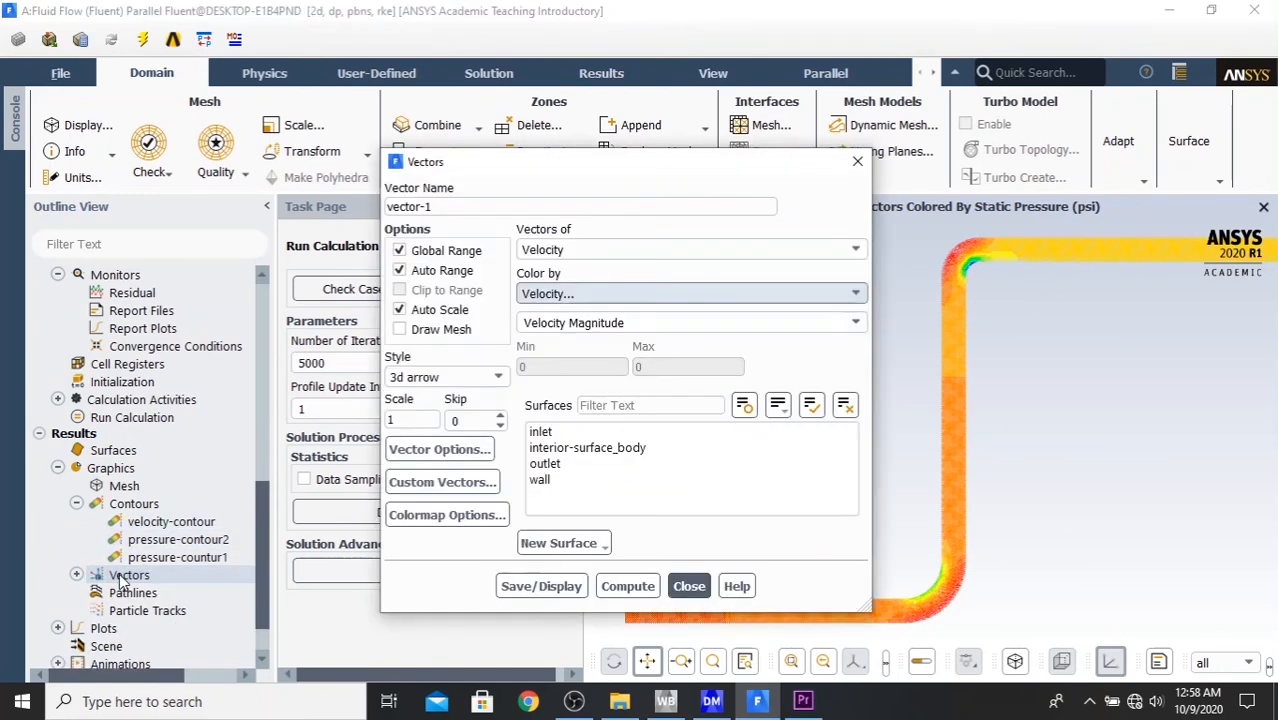
left_click_drag(459, 206, 334, 206)
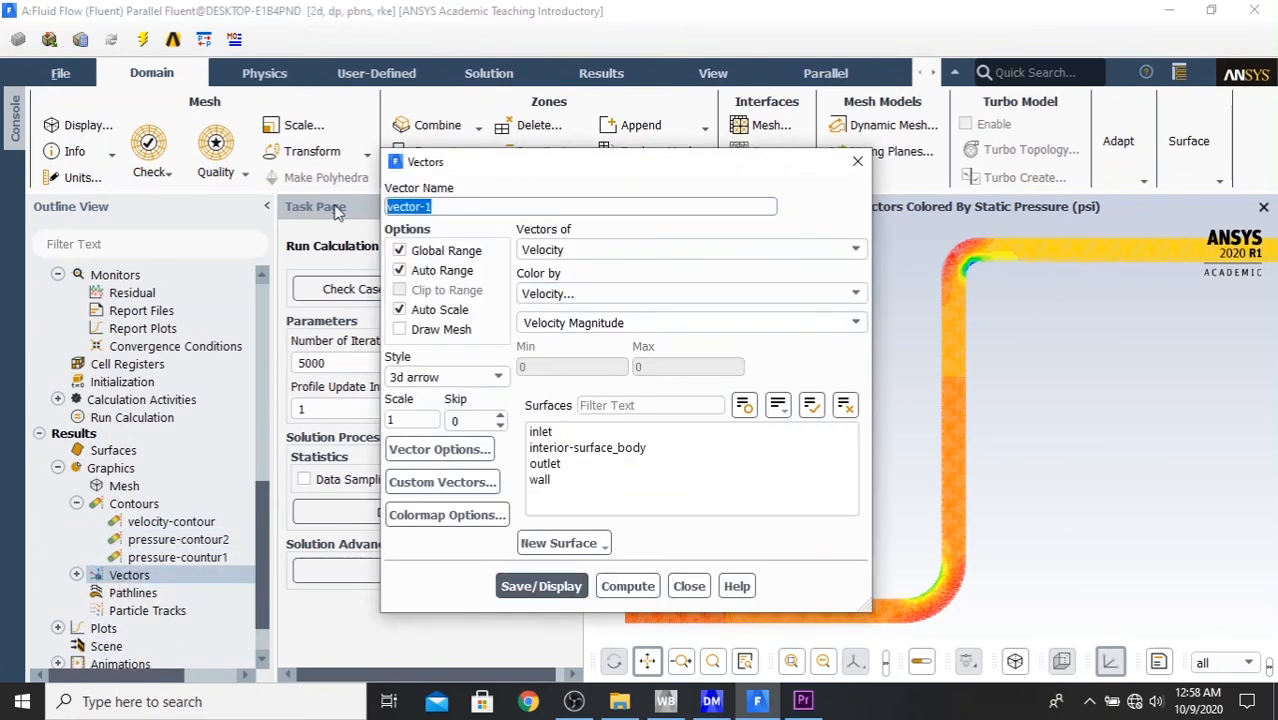
type("vecolo")
key("BackSpace")
key("BackSpace")
key("BackSpace")
type("locity-vec")
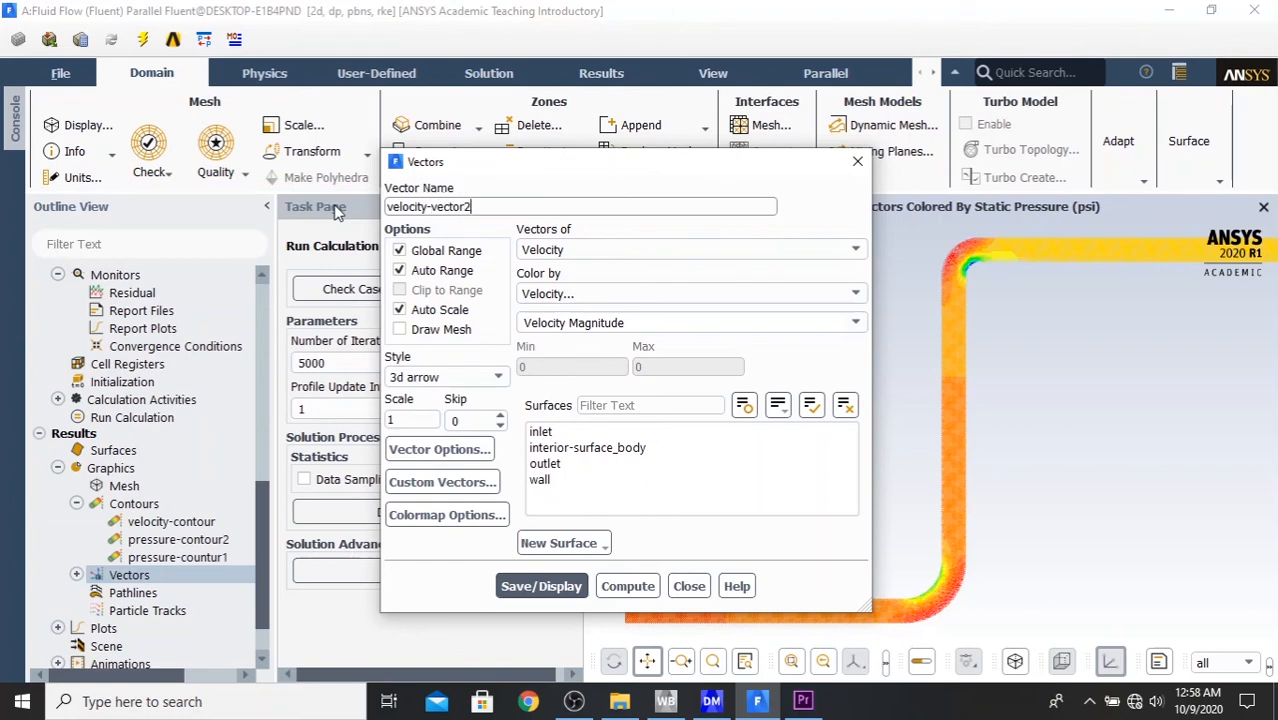
- Color the velocity-vector2 vectors by Velocity Magnitude and select all surfaces, including the inlet, interior, outlet and wall
left_click(716, 296)
scroll(700, 315, "up", 1)
left_click(556, 340)
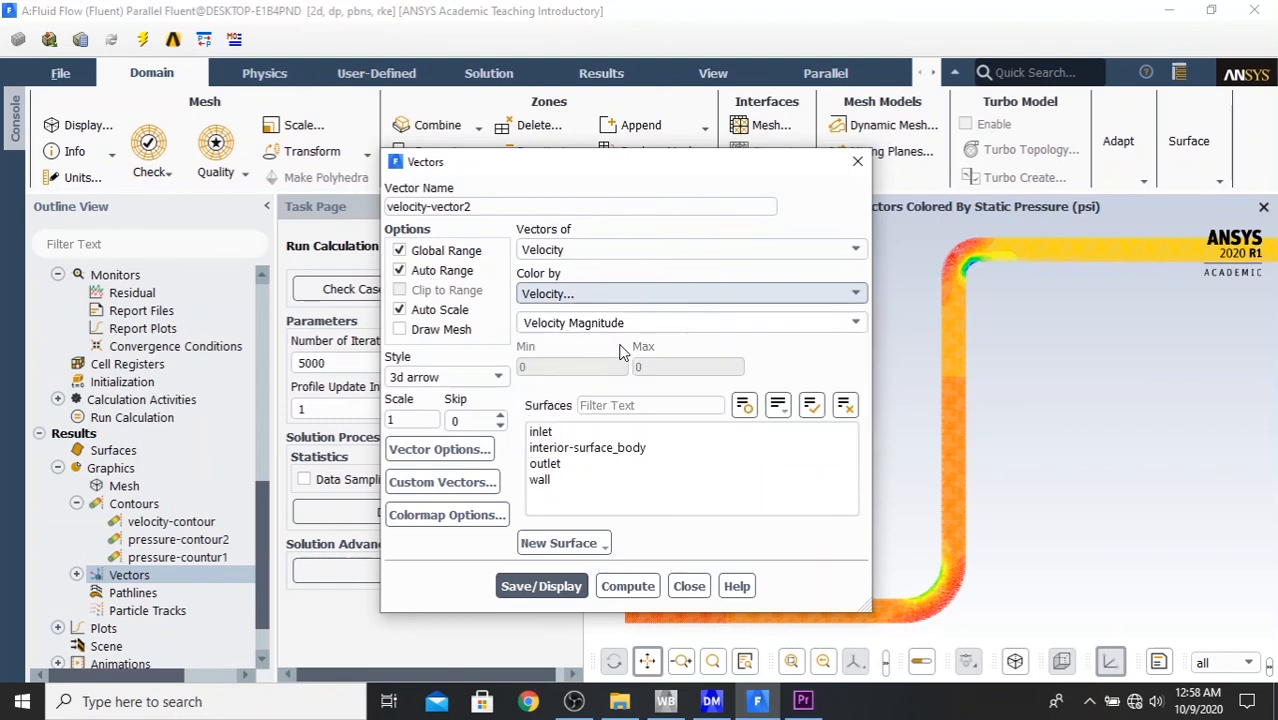
left_click(811, 407)
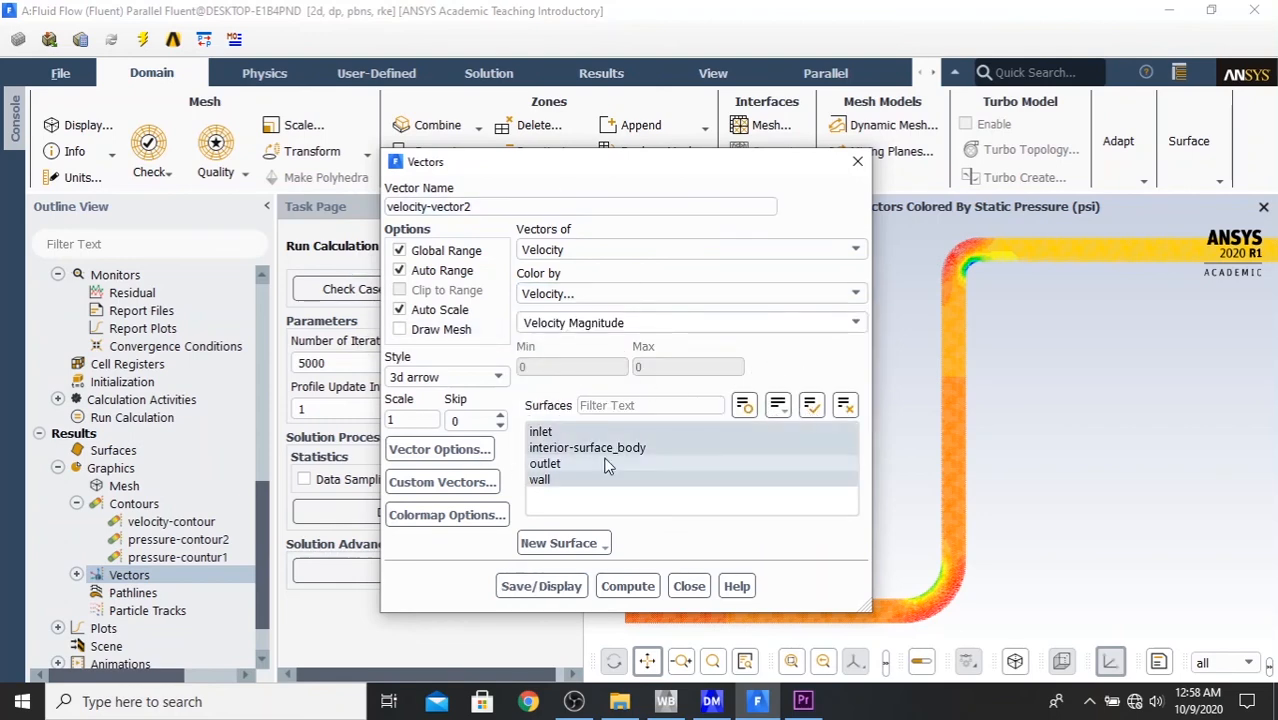
- Set velocity-vector2 to filled-arrow style with a scale of 0.2, save and display the vectors, and close the definition
left_click(464, 374)
left_click(420, 441)
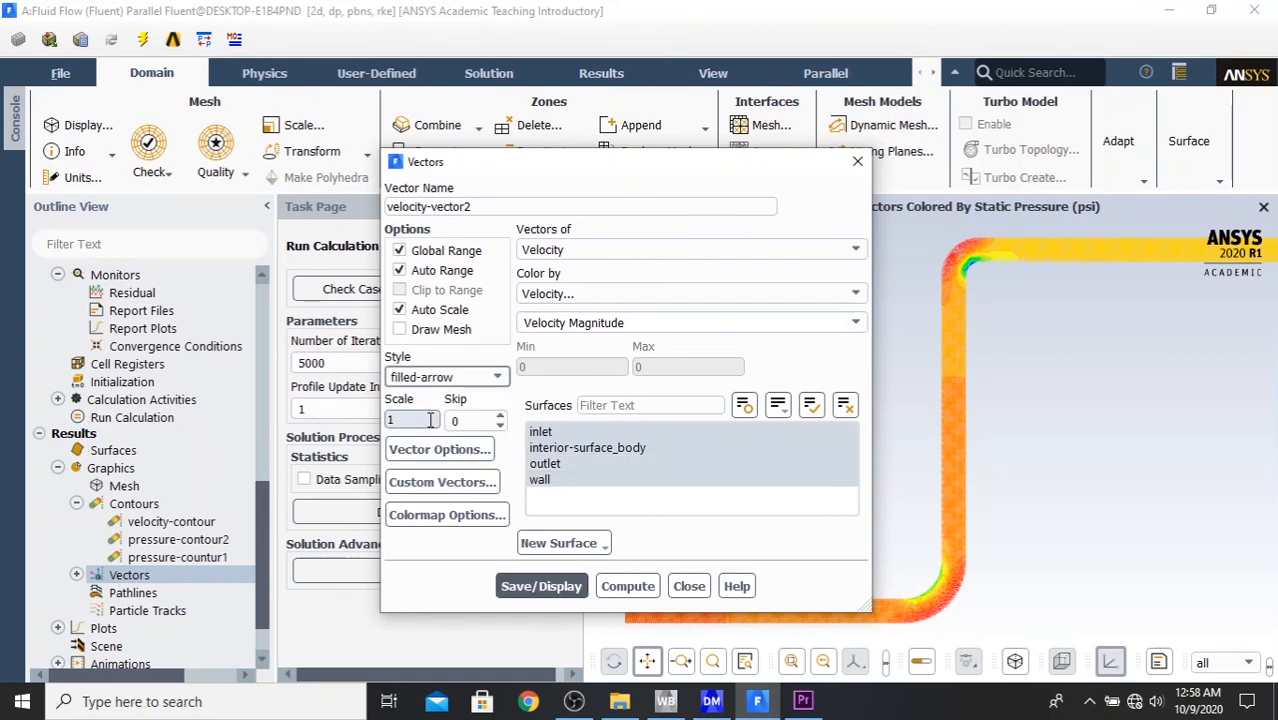
double_click(400, 421)
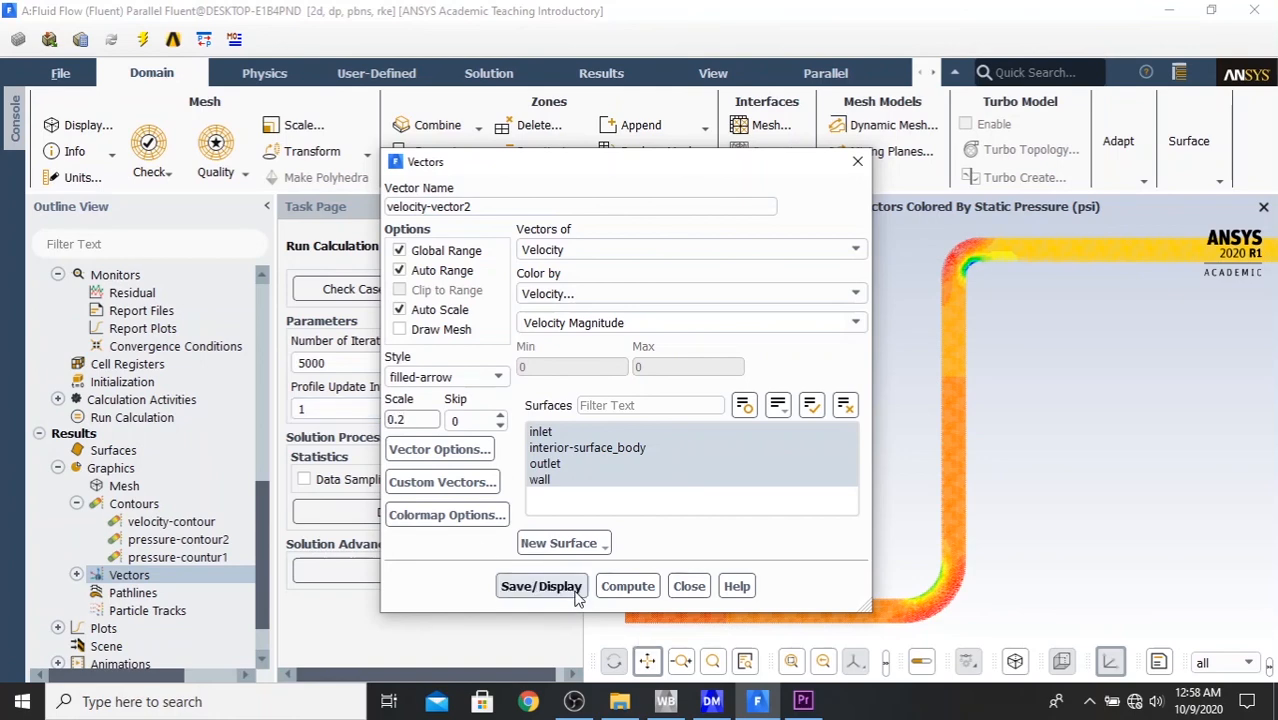
left_click(541, 586)
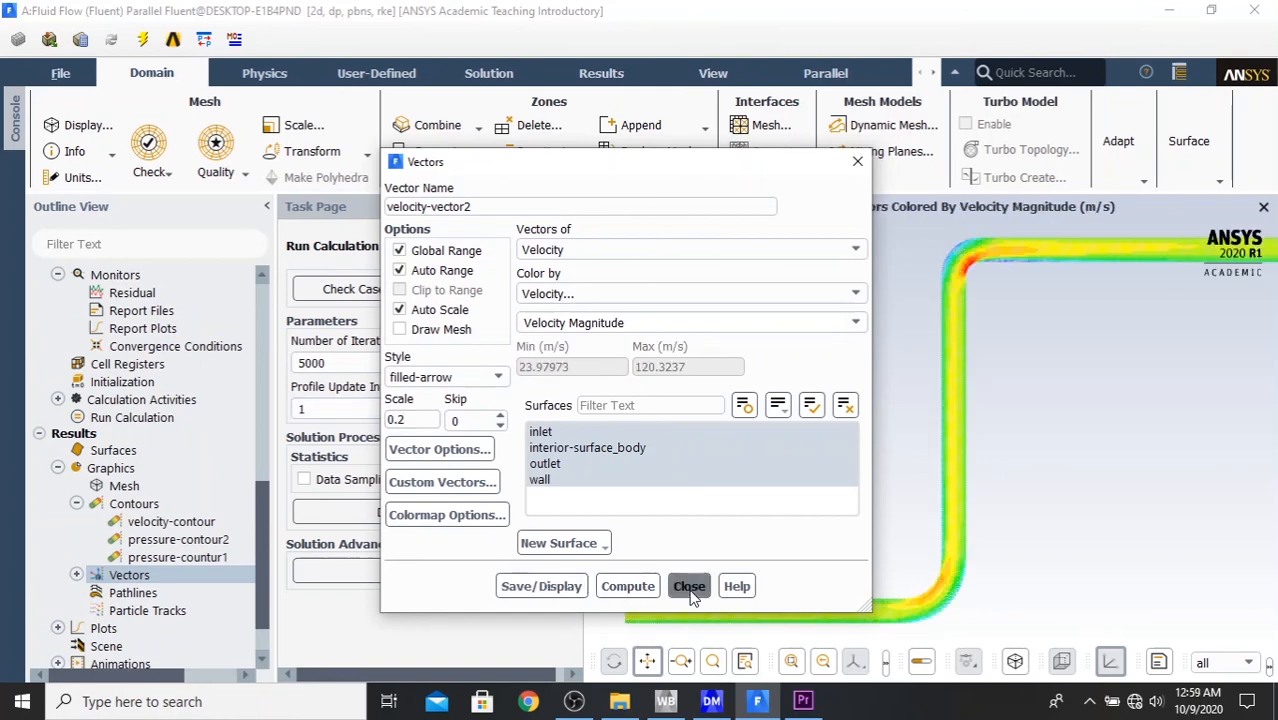
left_click(689, 586)
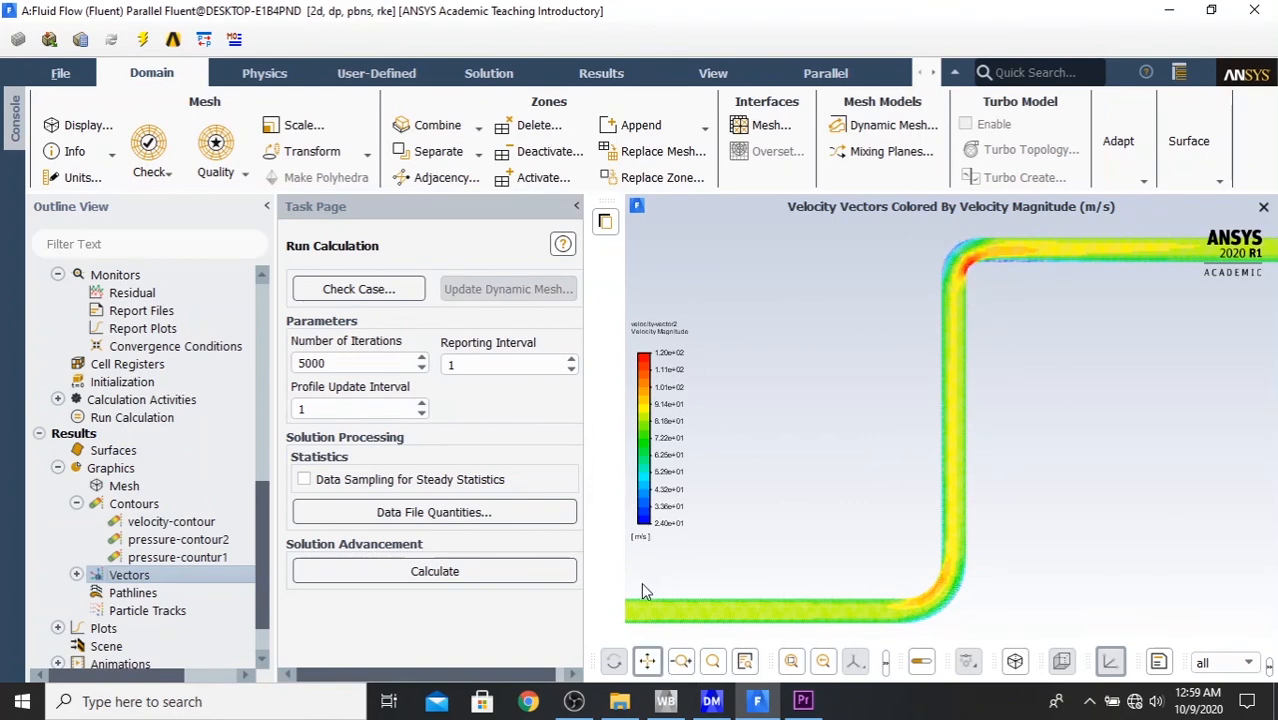
- Examine the velocity vectors around the pipe's upper elbow up close, then return to the full pipe view
left_click(712, 661)
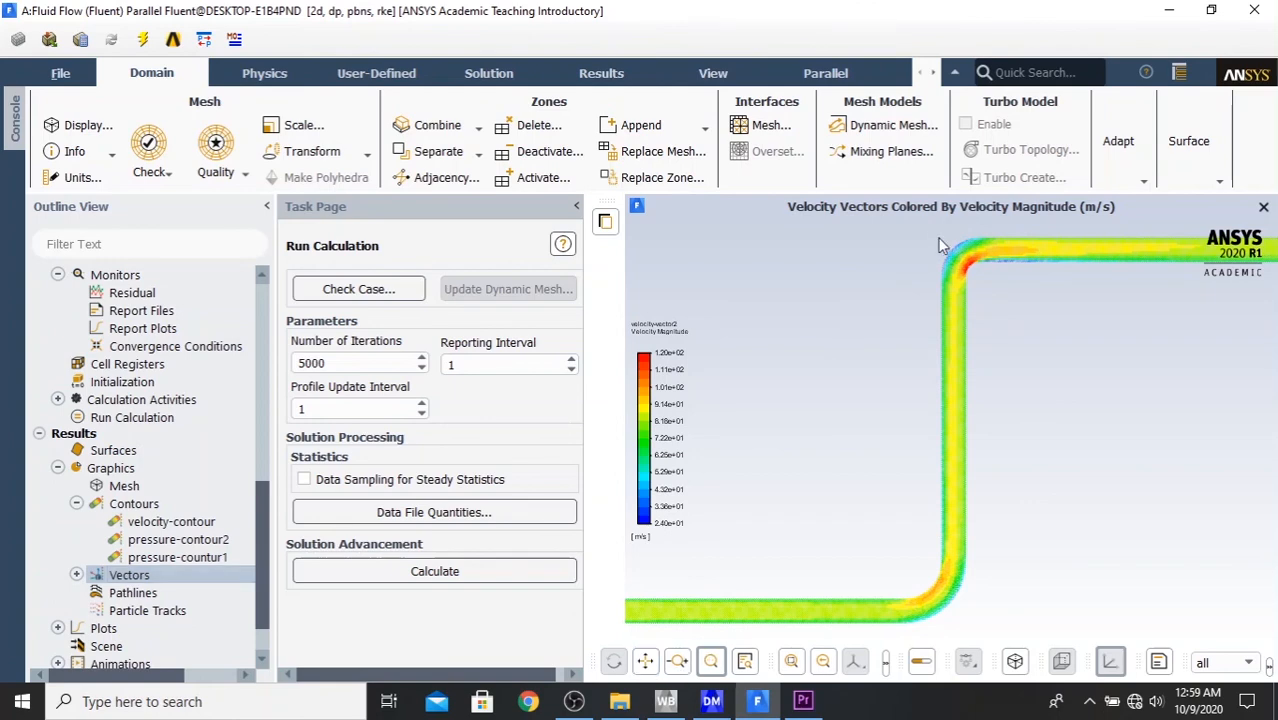
left_click_drag(945, 240, 1008, 303)
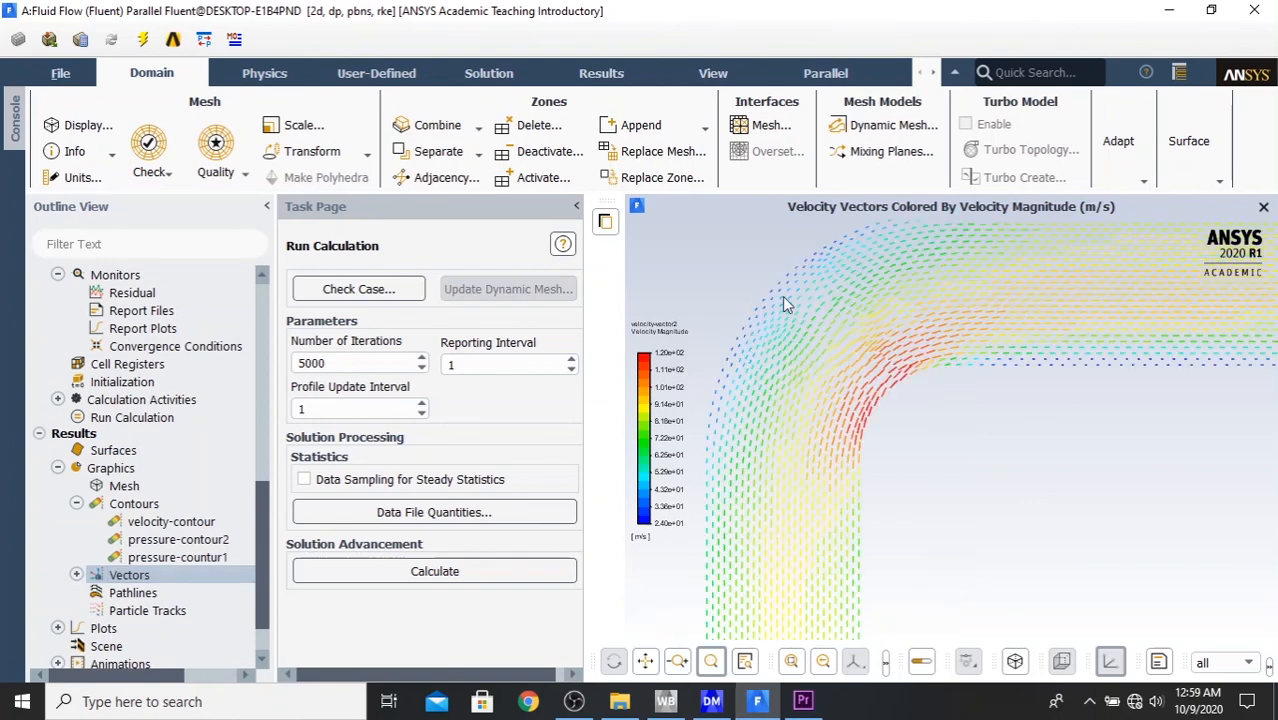
left_click_drag(784, 302, 928, 460)
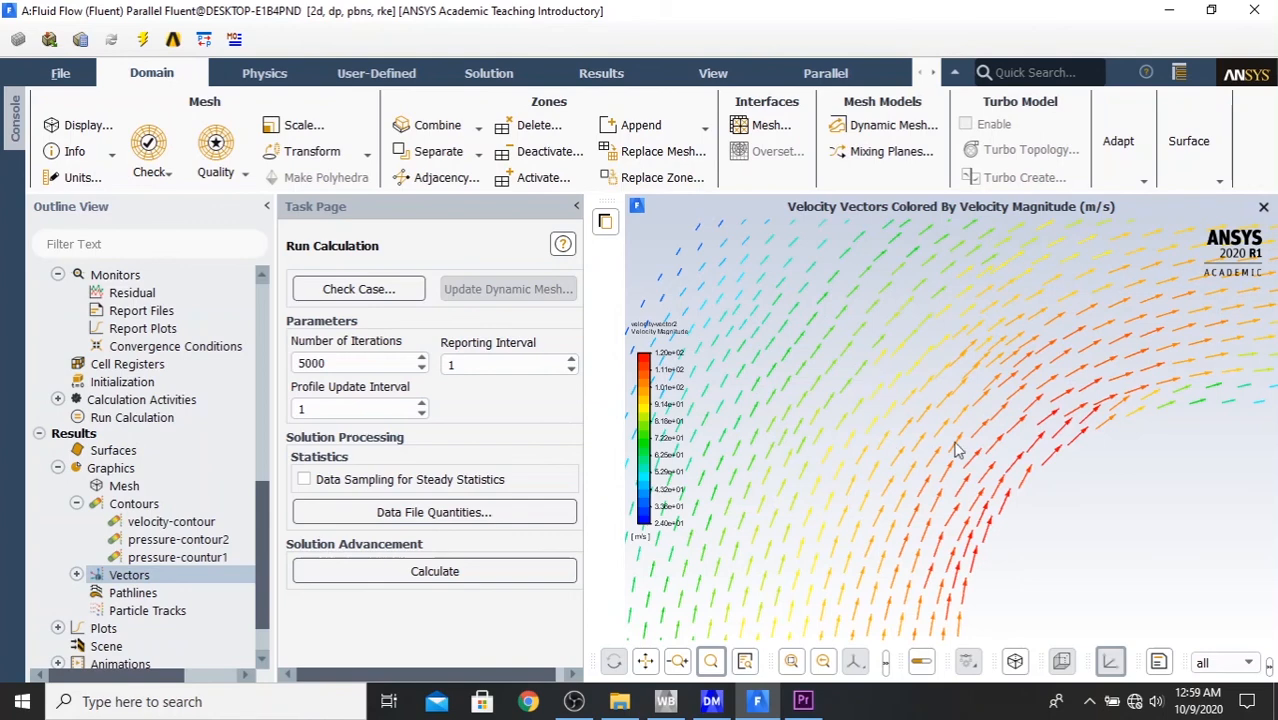
left_click(790, 663)
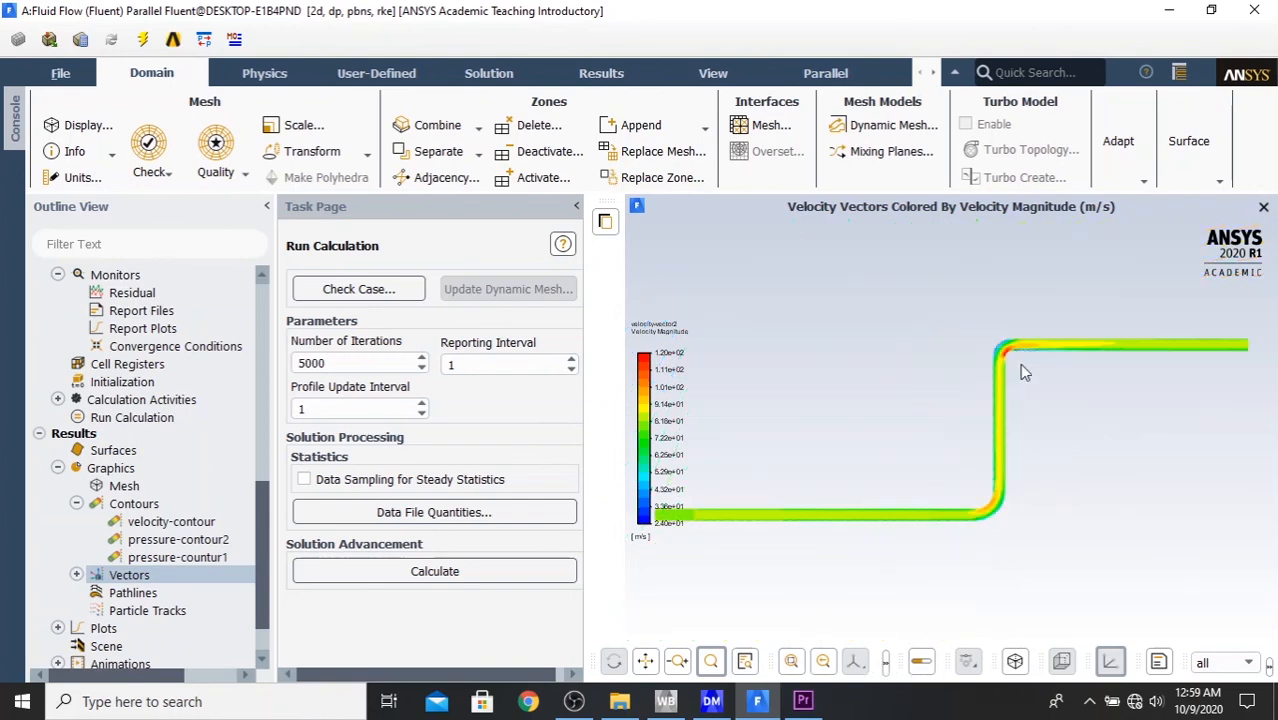
left_click_drag(987, 322, 1035, 375)
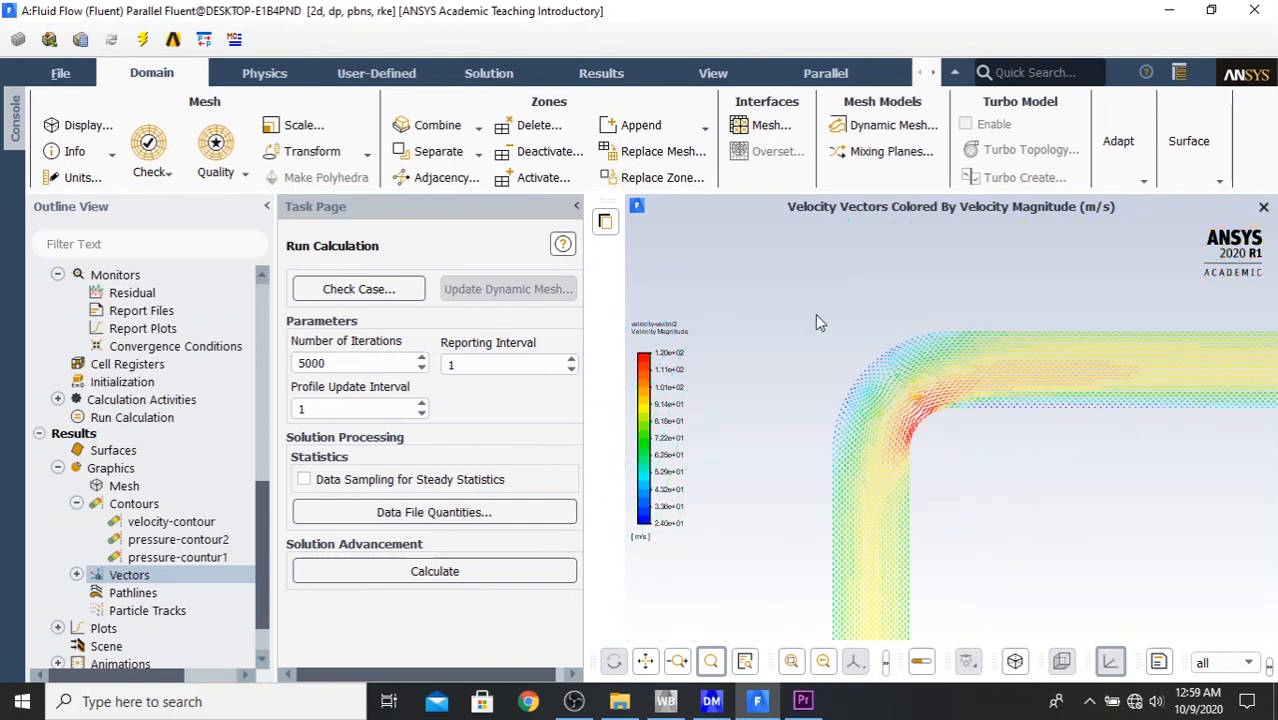
left_click_drag(820, 322, 946, 466)
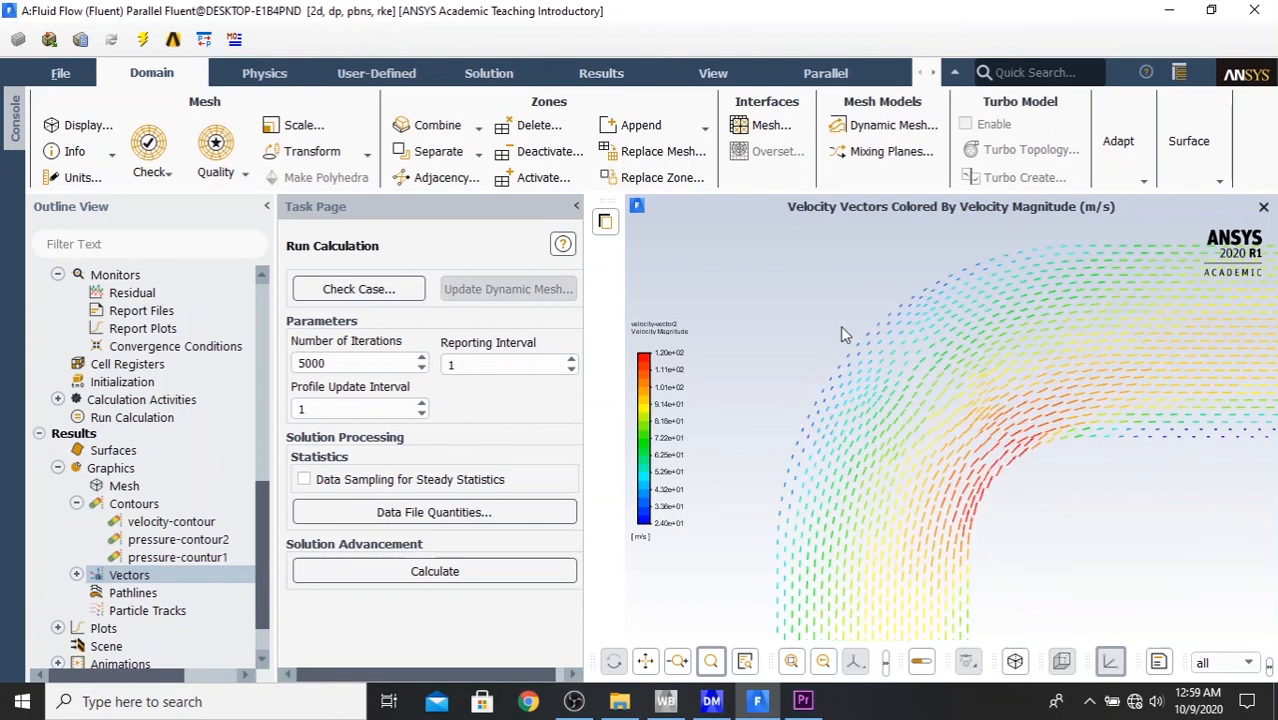
left_click(790, 662)
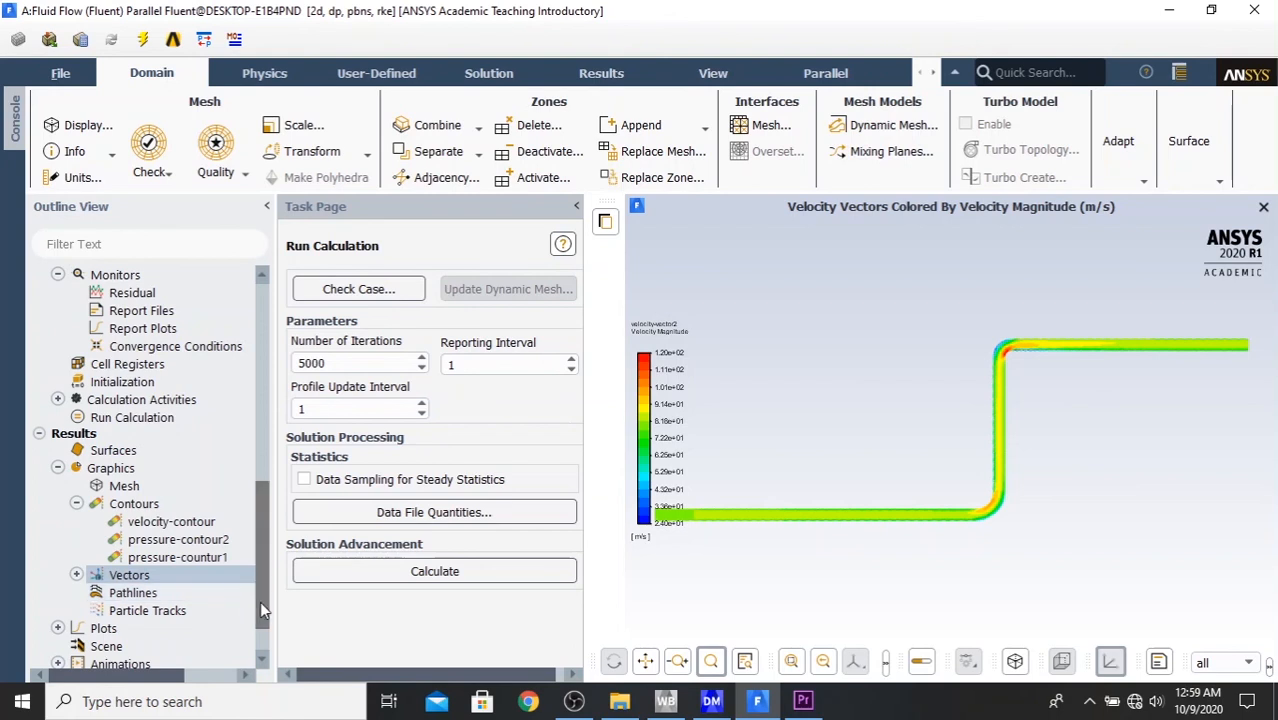
- Collapse the Contours and Graphics branches and open the Surface Integrals report
left_click_drag(260, 601, 275, 641)
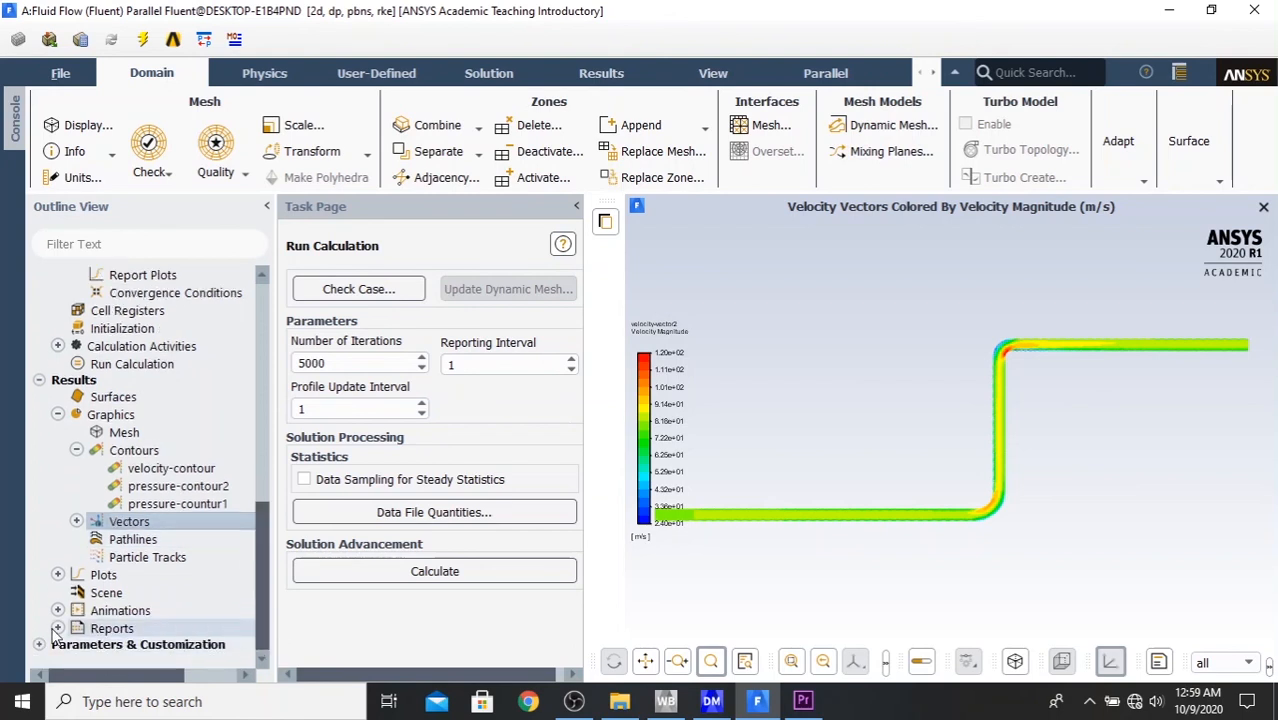
left_click(76, 450)
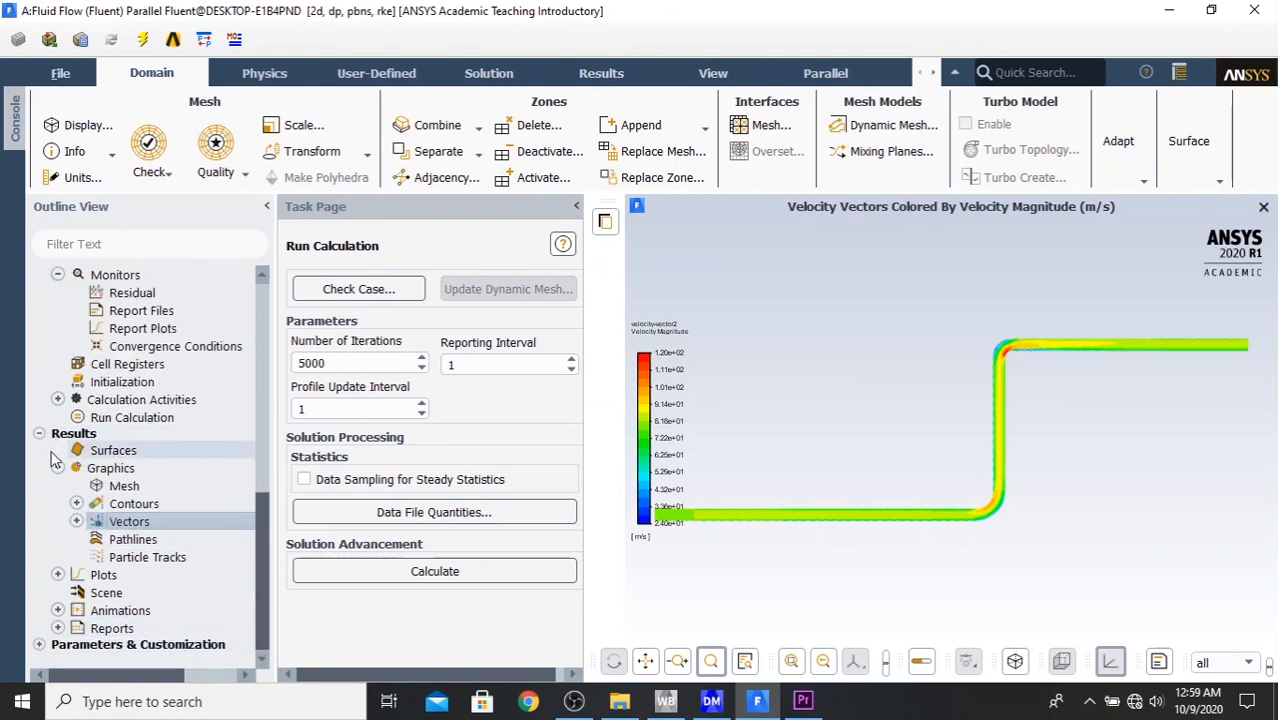
left_click(59, 469)
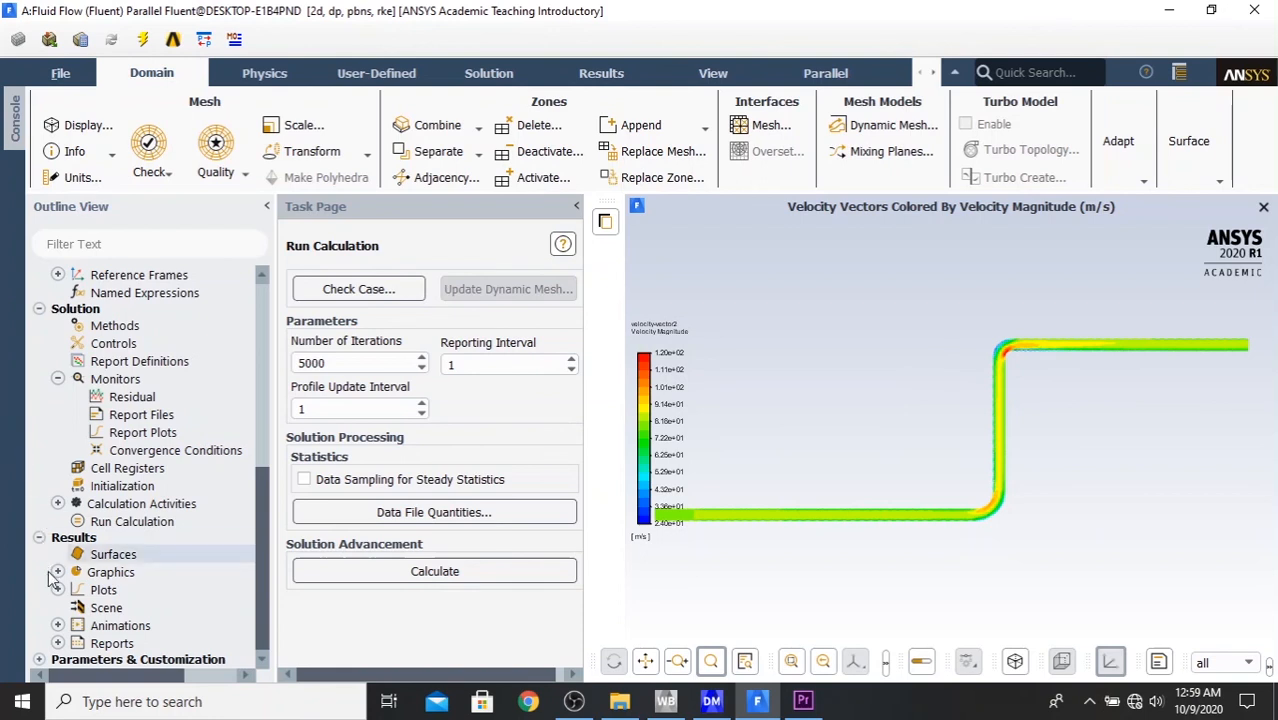
left_click(57, 643)
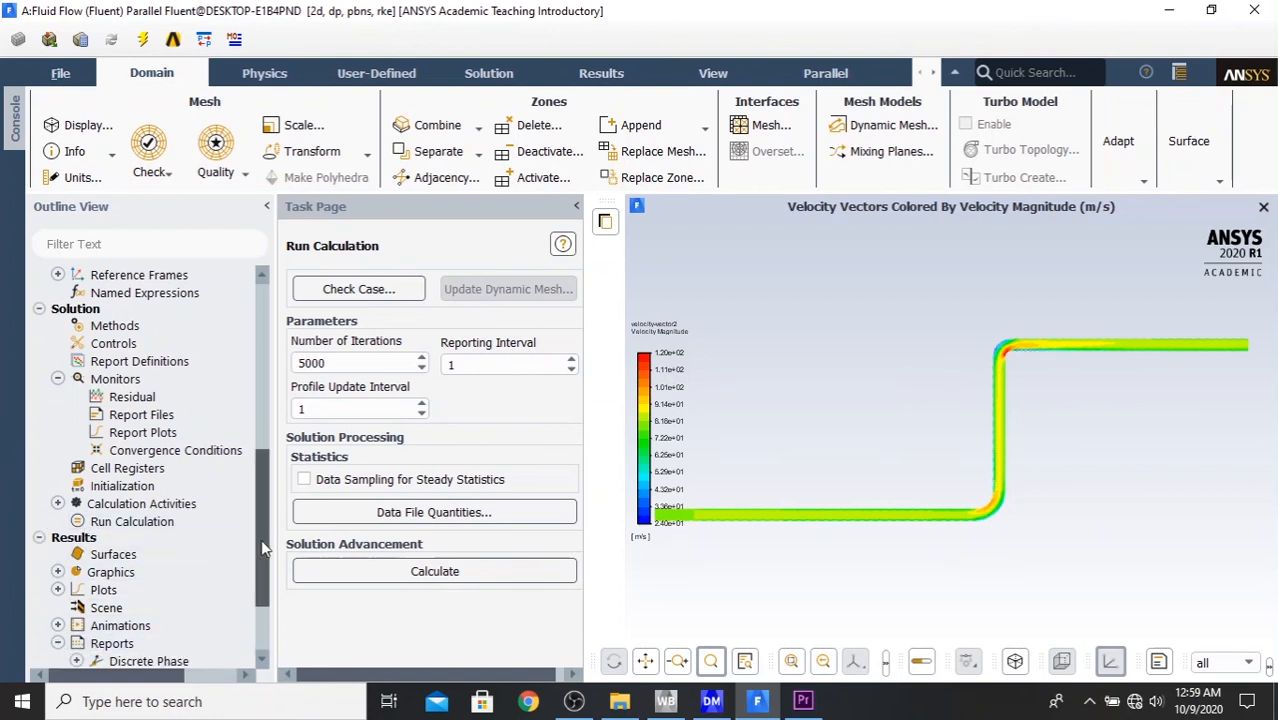
scroll(261, 549, "down", 2)
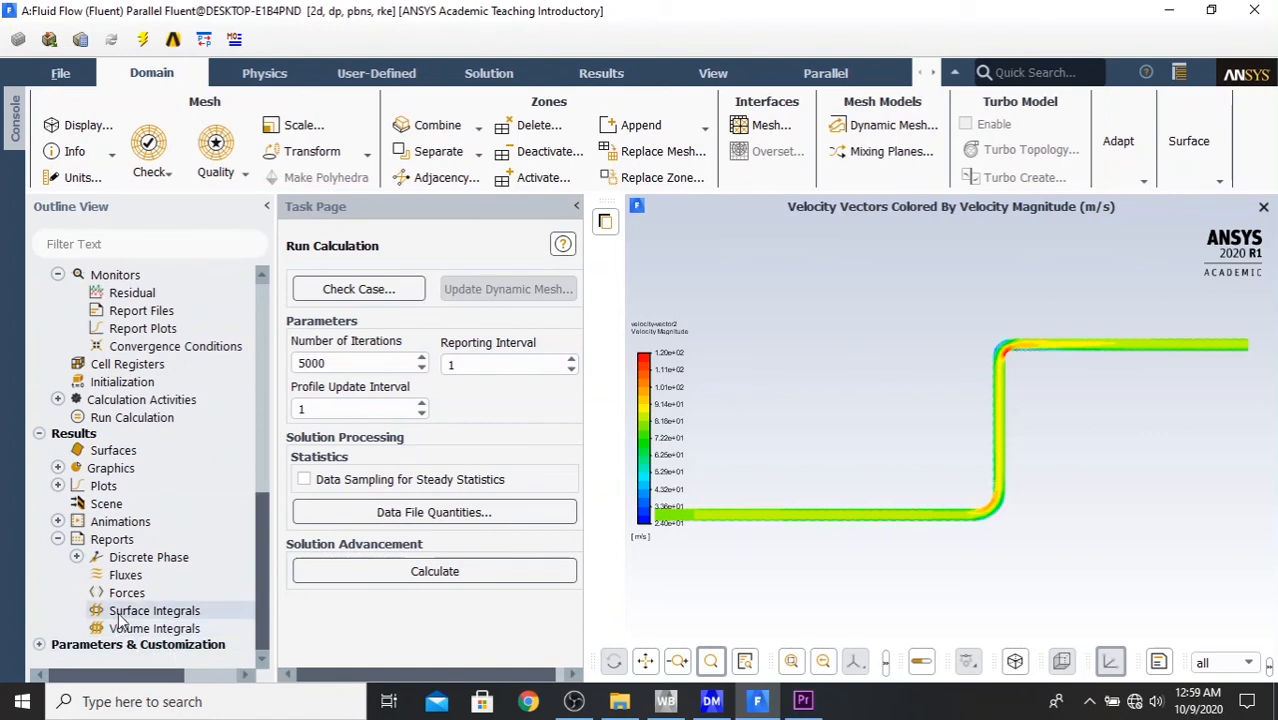
double_click(162, 612)
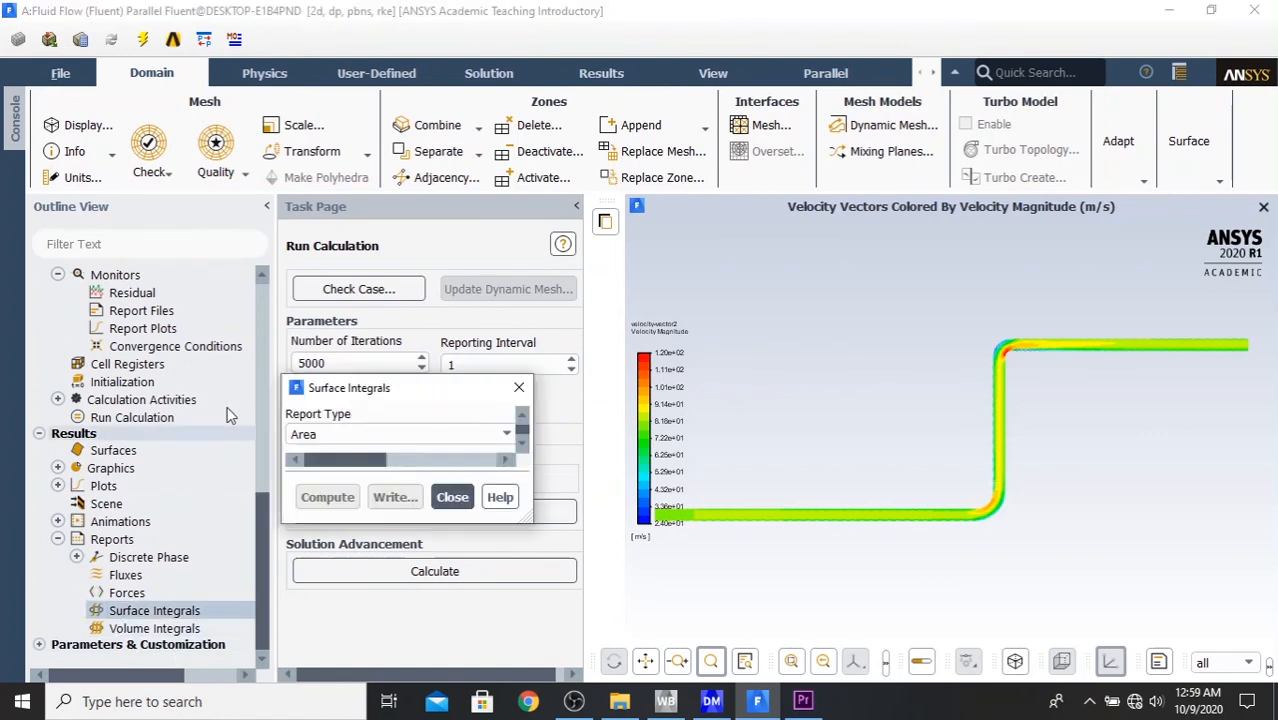
left_click_drag(448, 393, 456, 133)
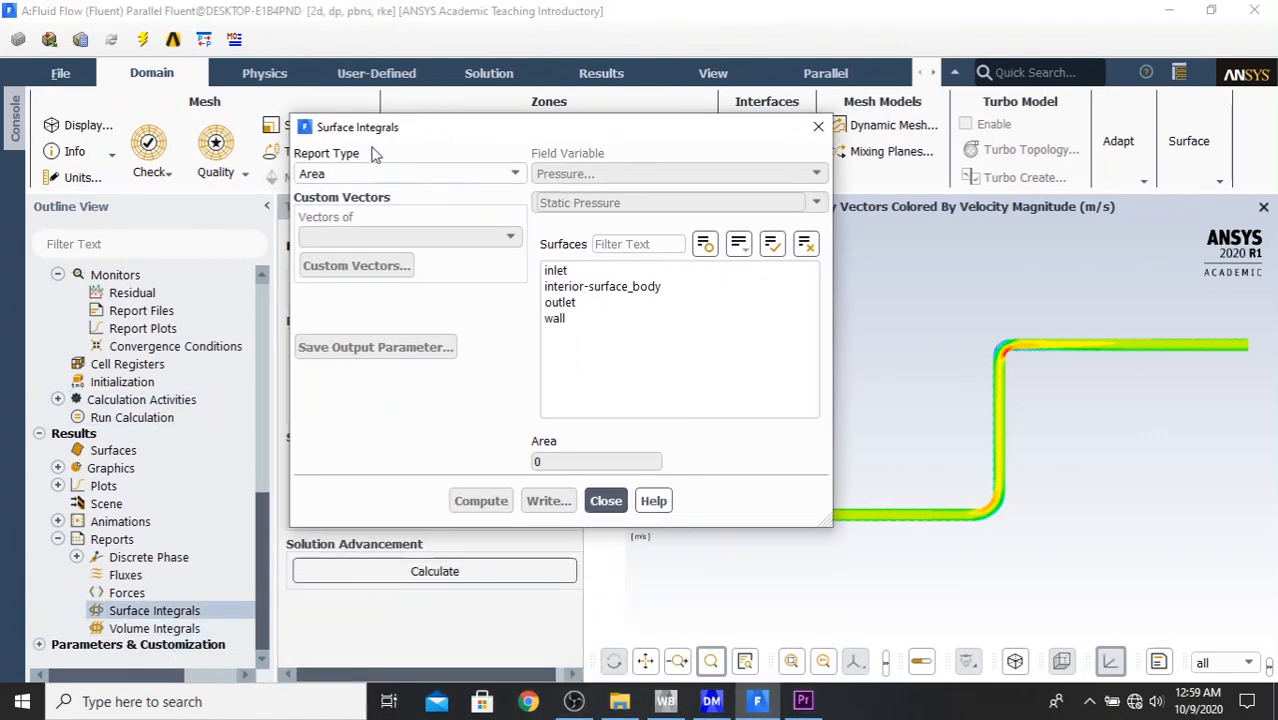
- Set the surface integral's report type to Facet Average and its pressure field variable to Total Pressure
left_click(406, 172)
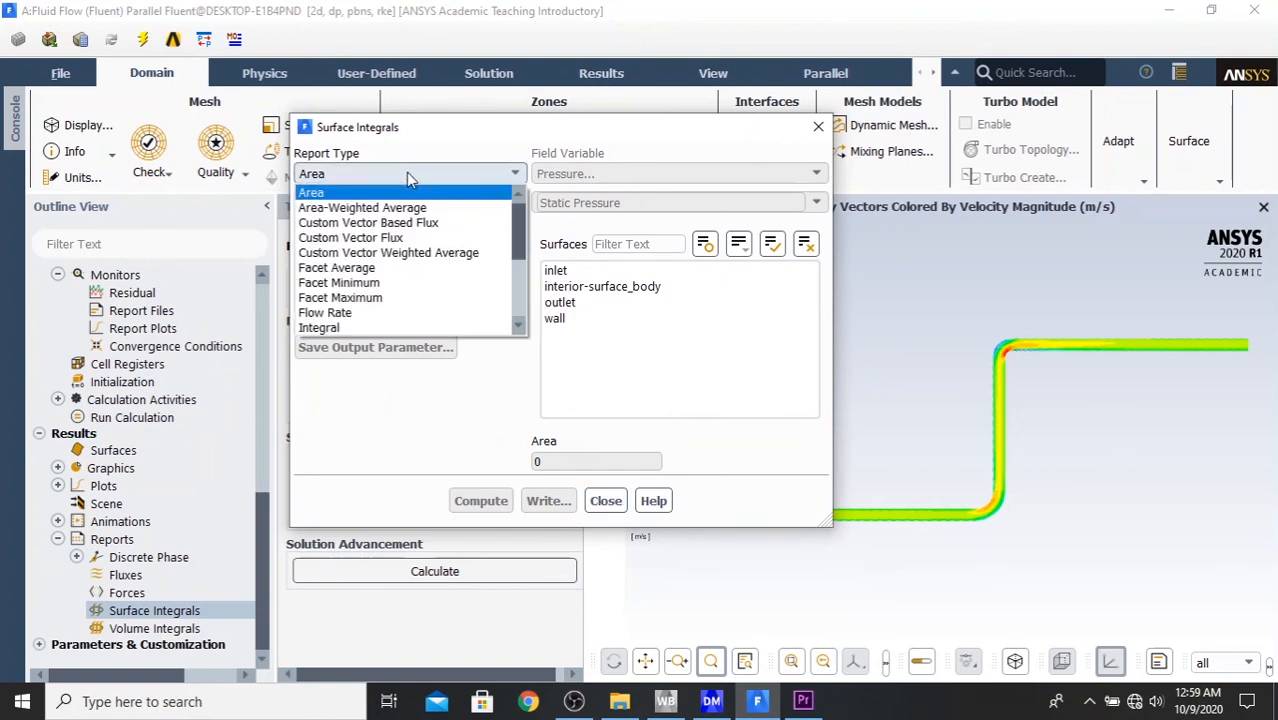
left_click(400, 268)
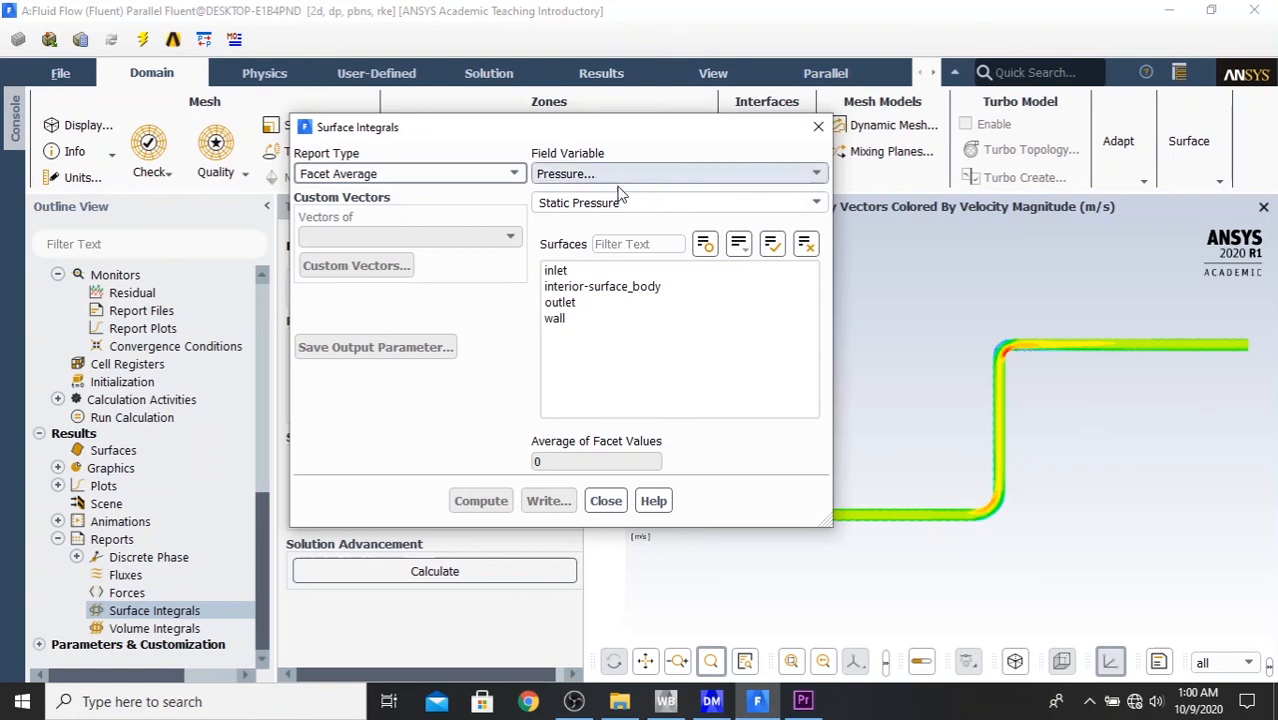
left_click(818, 203)
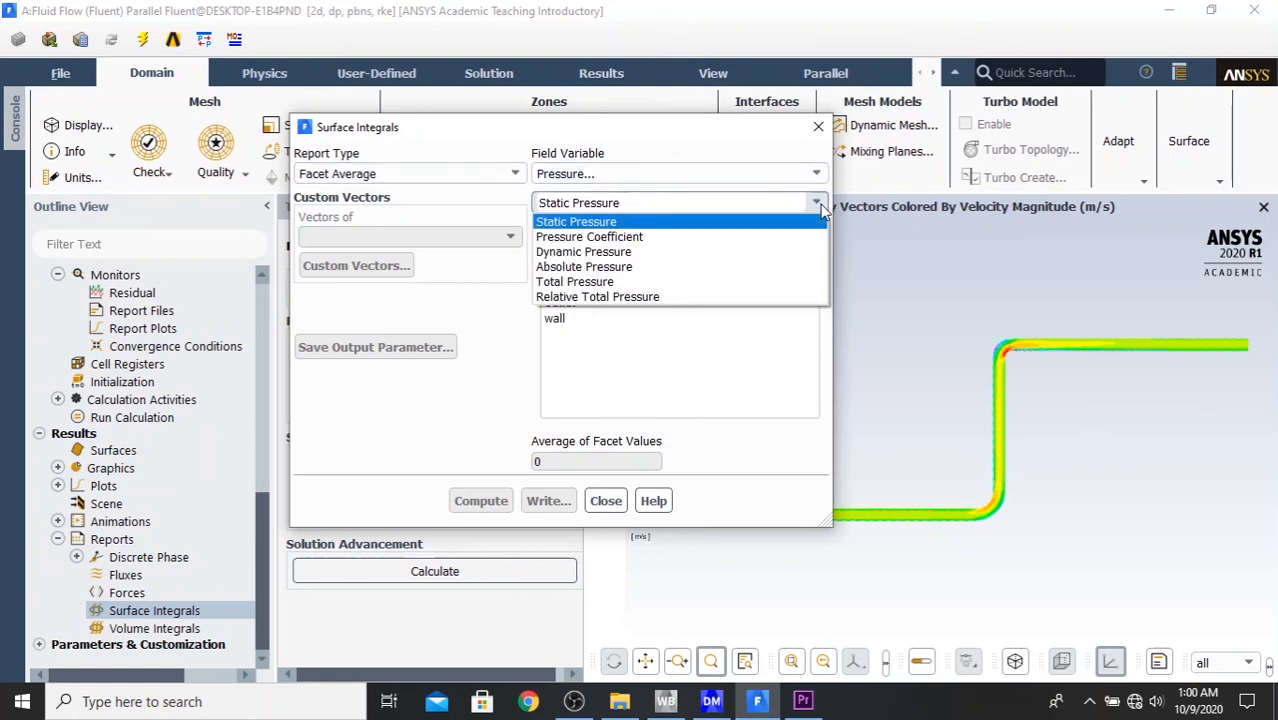
left_click(674, 284)
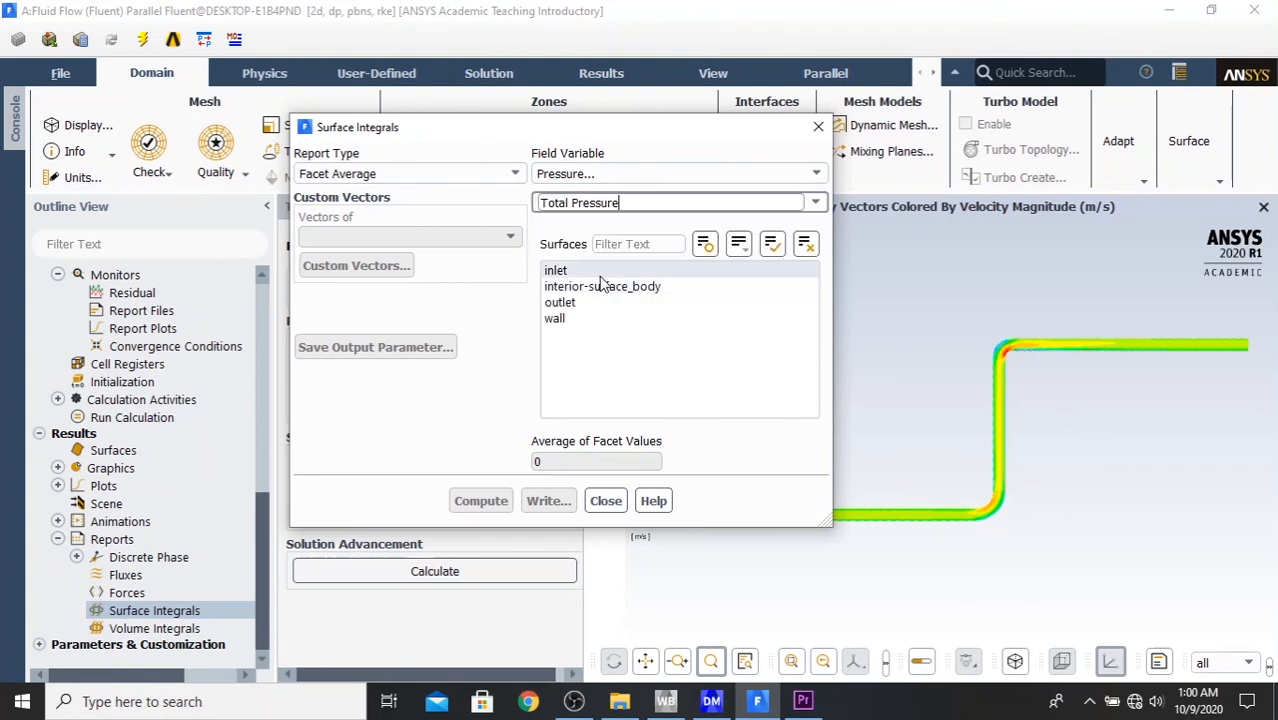
- Compute the facet-average total pressure on the inlet and outlet surfaces, and close the Surface Integrals report
left_click(642, 270)
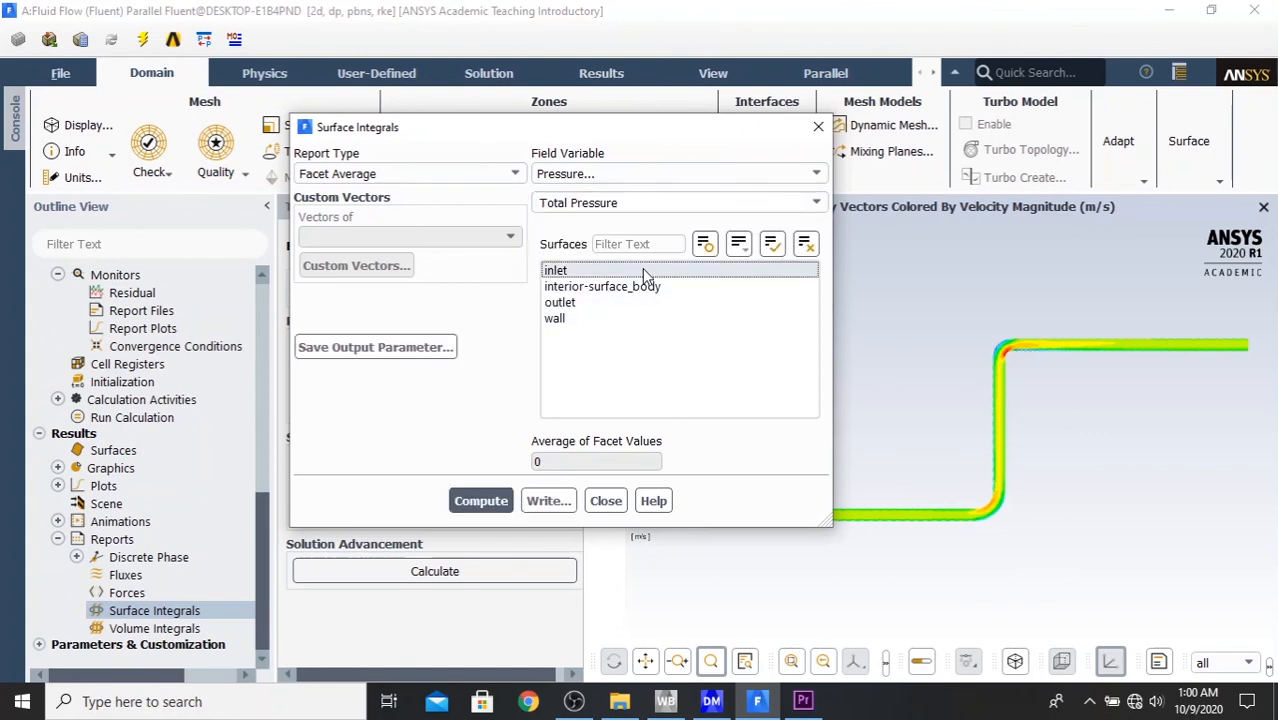
left_click(618, 305)
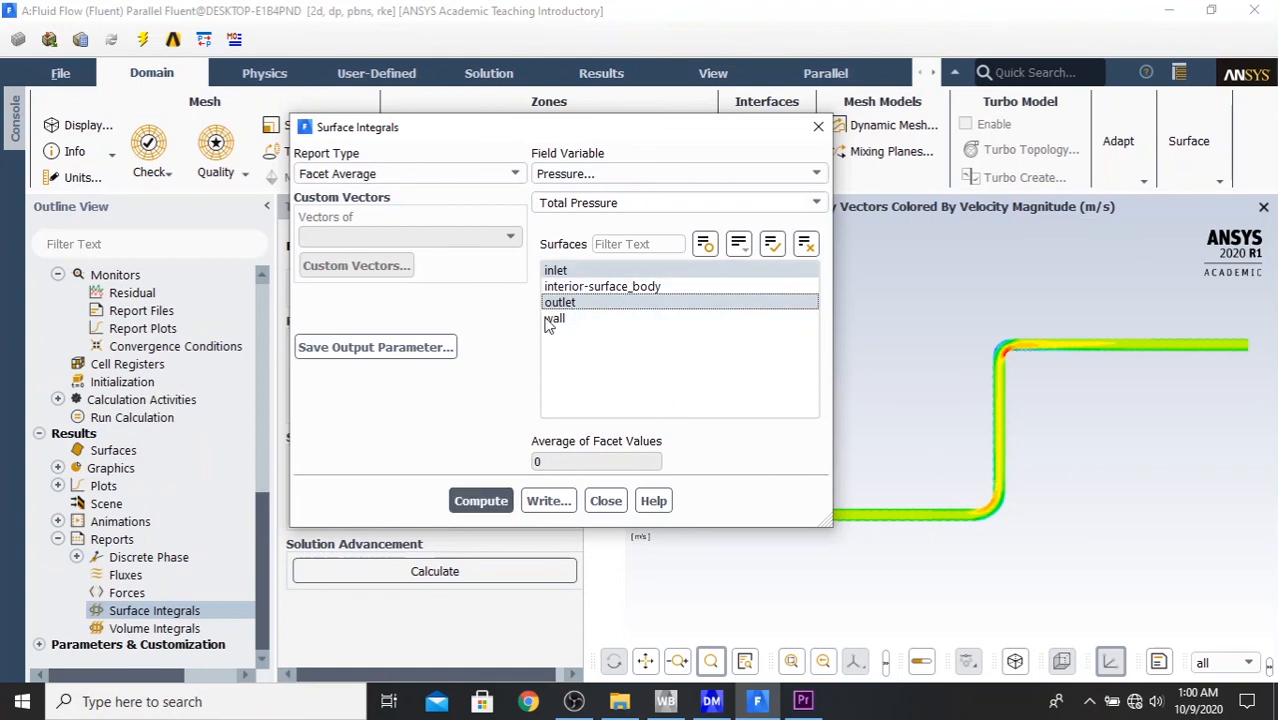
left_click(465, 503)
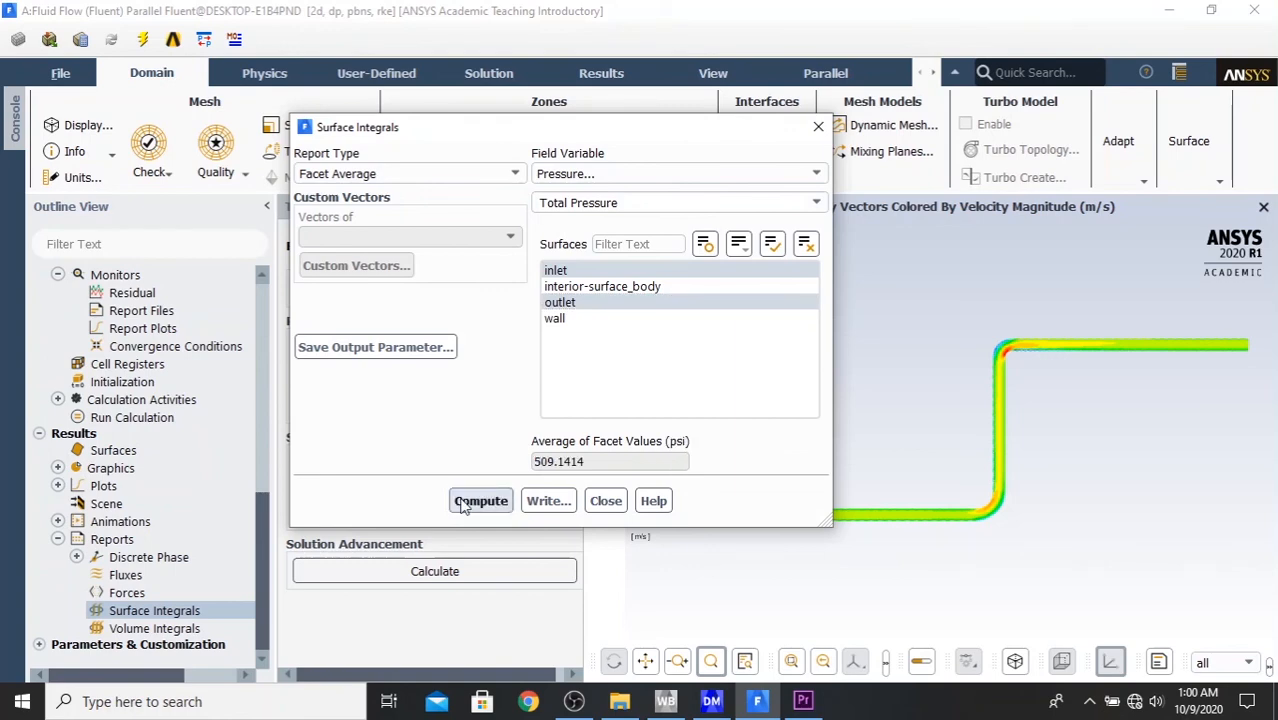
left_click(604, 503)
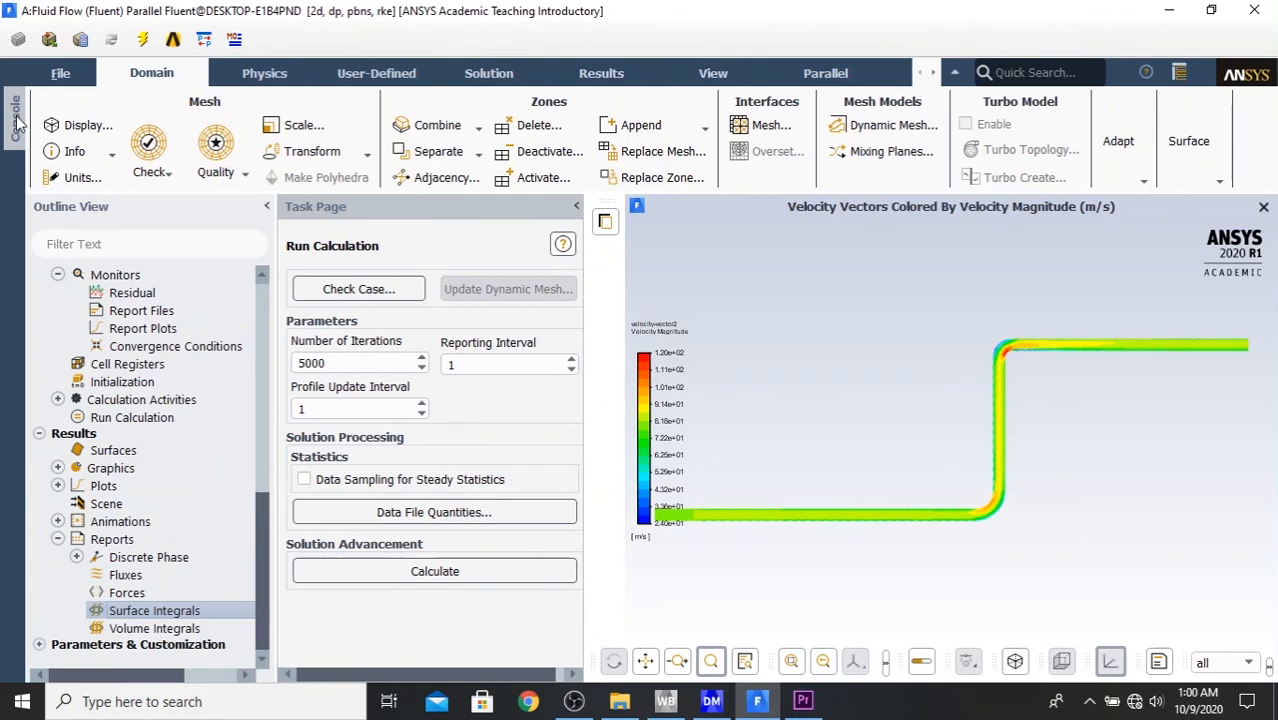
- Show the console to read the inlet and outlet total pressures, dismiss the mesh display settings, and collapse the Reports branch
left_click(16, 120)
left_click(24, 125)
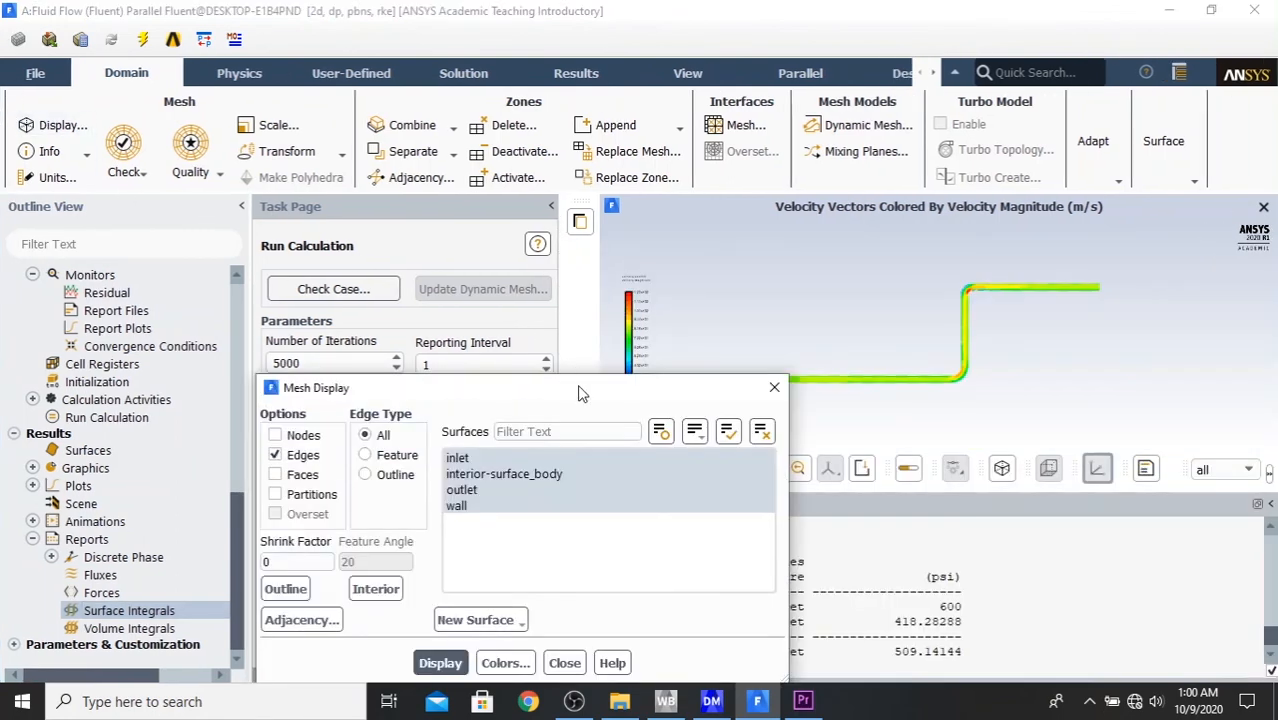
left_click_drag(580, 393, 362, 131)
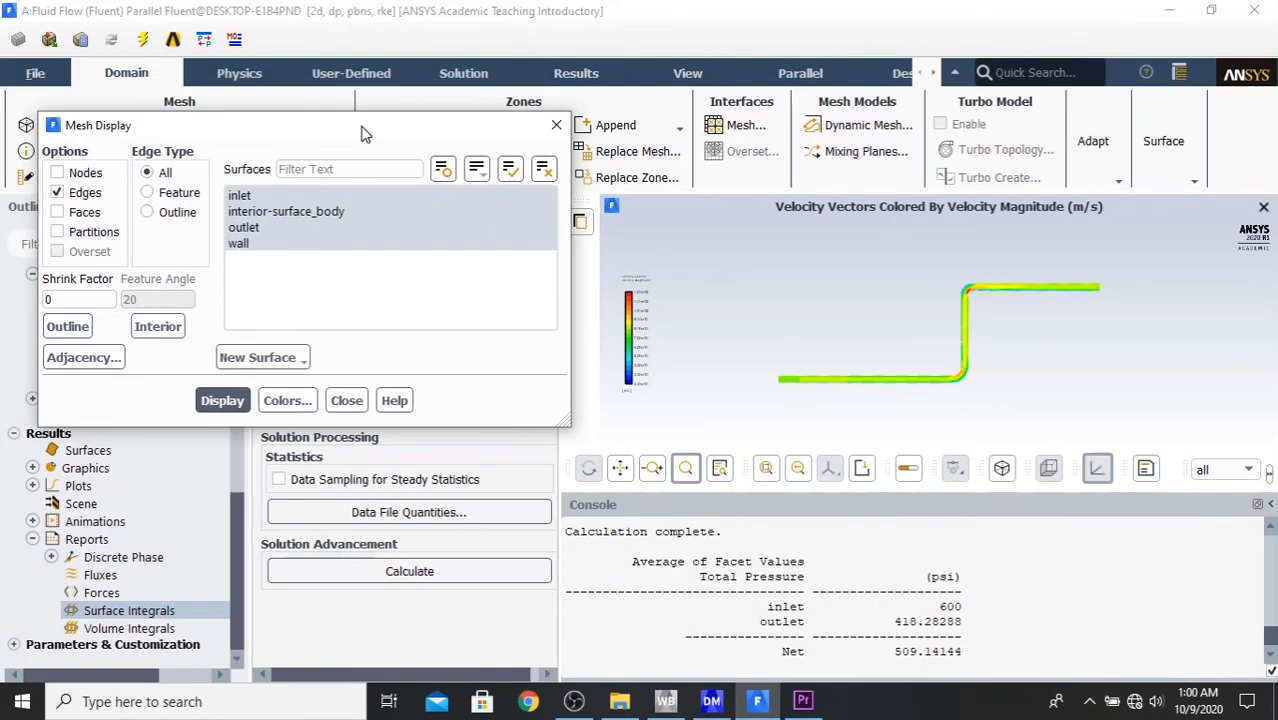
left_click(345, 400)
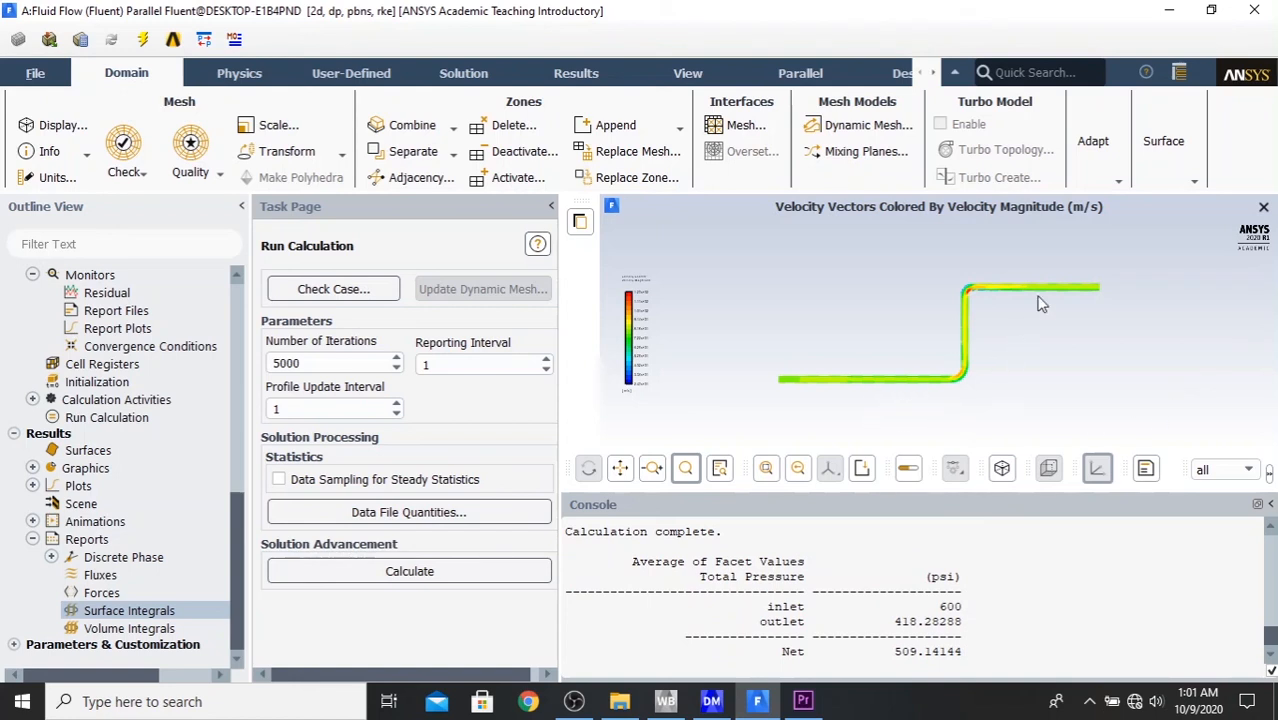
left_click(32, 540)
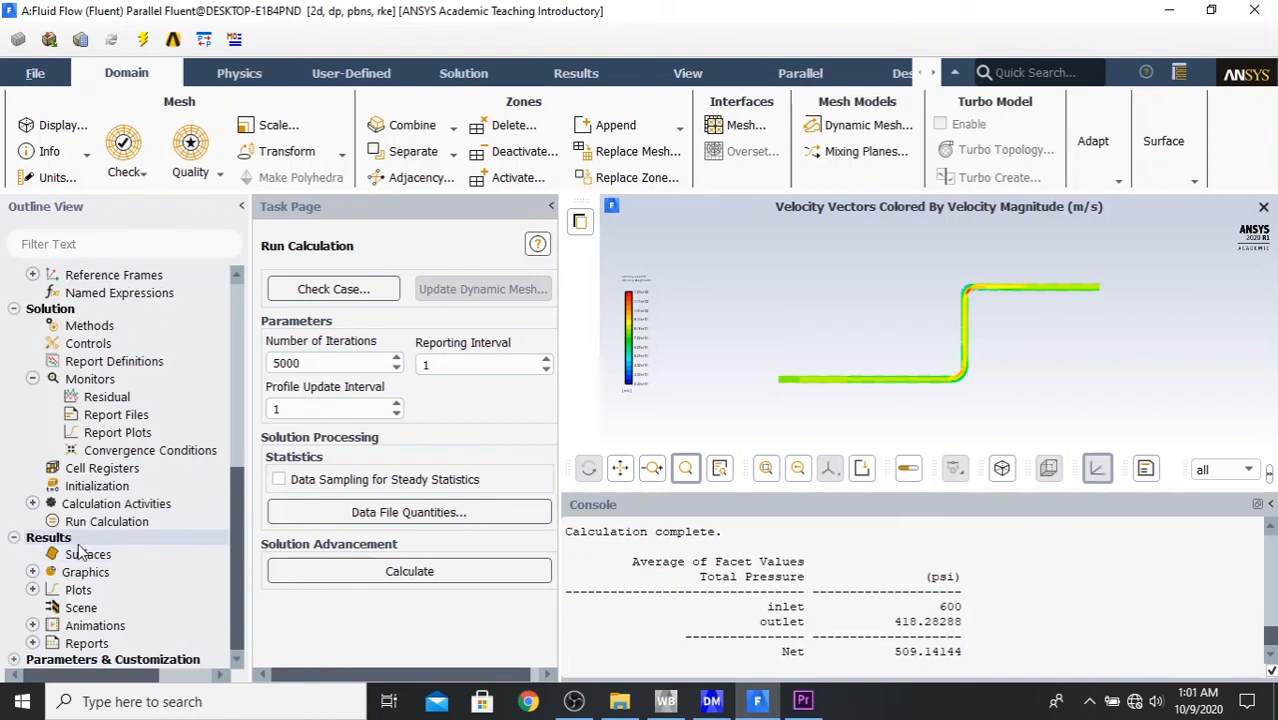